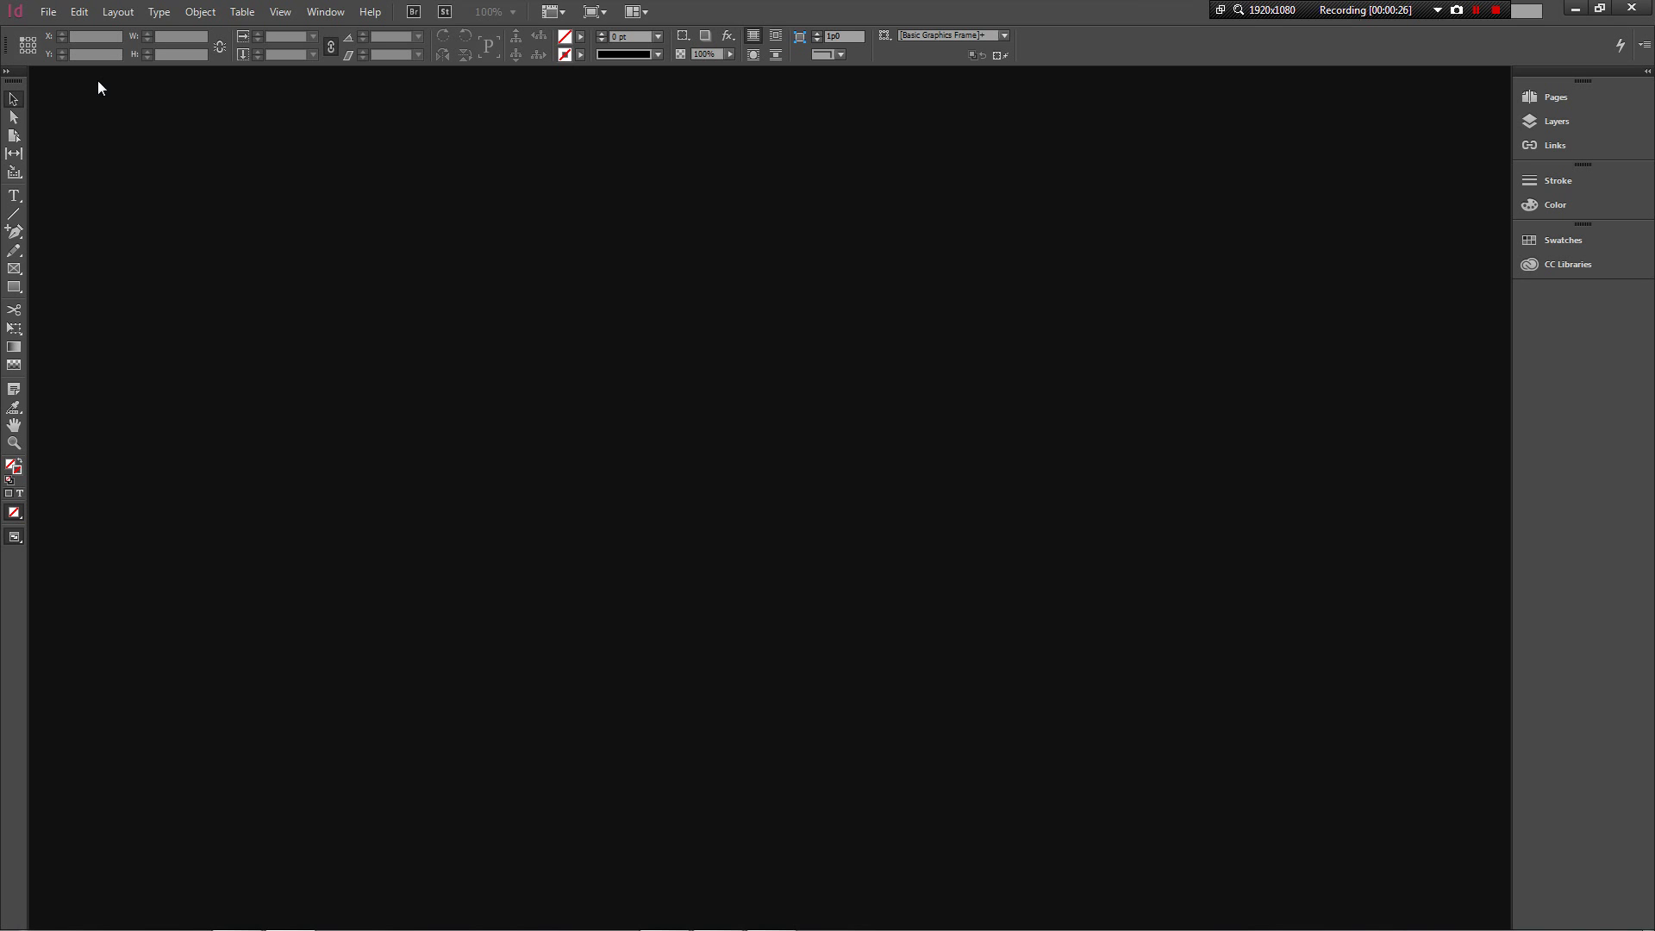
Step: Browse the Layout and Window menus without choosing any command
left_click(54, 14)
mouse_move(138, 18)
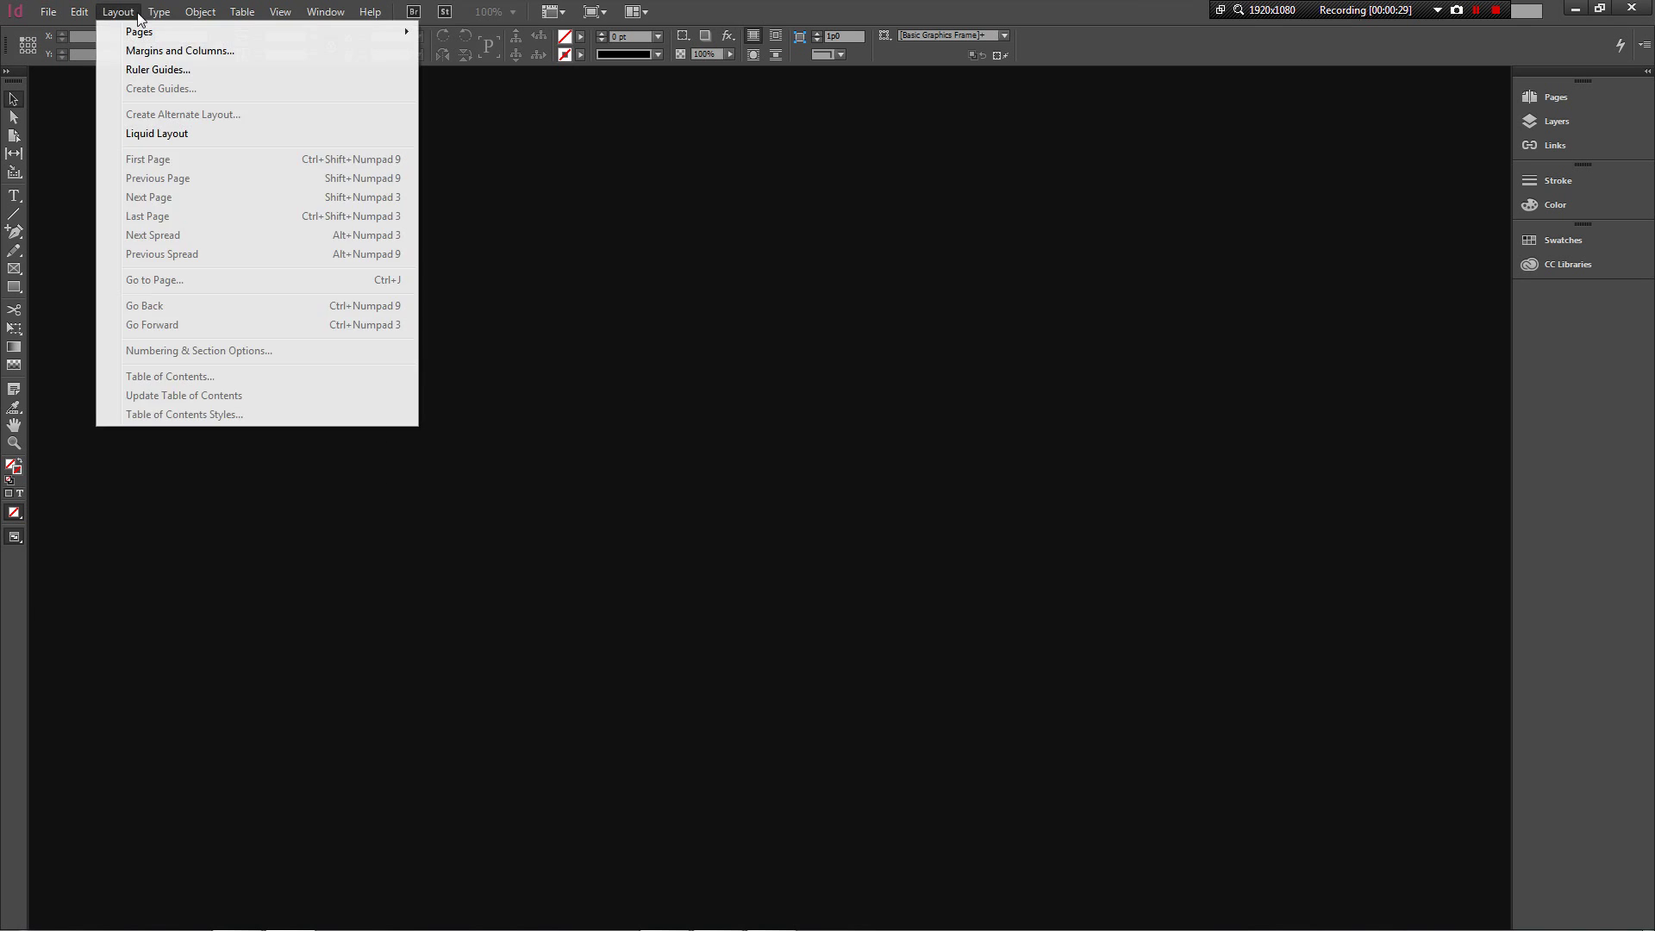
left_click(281, 18)
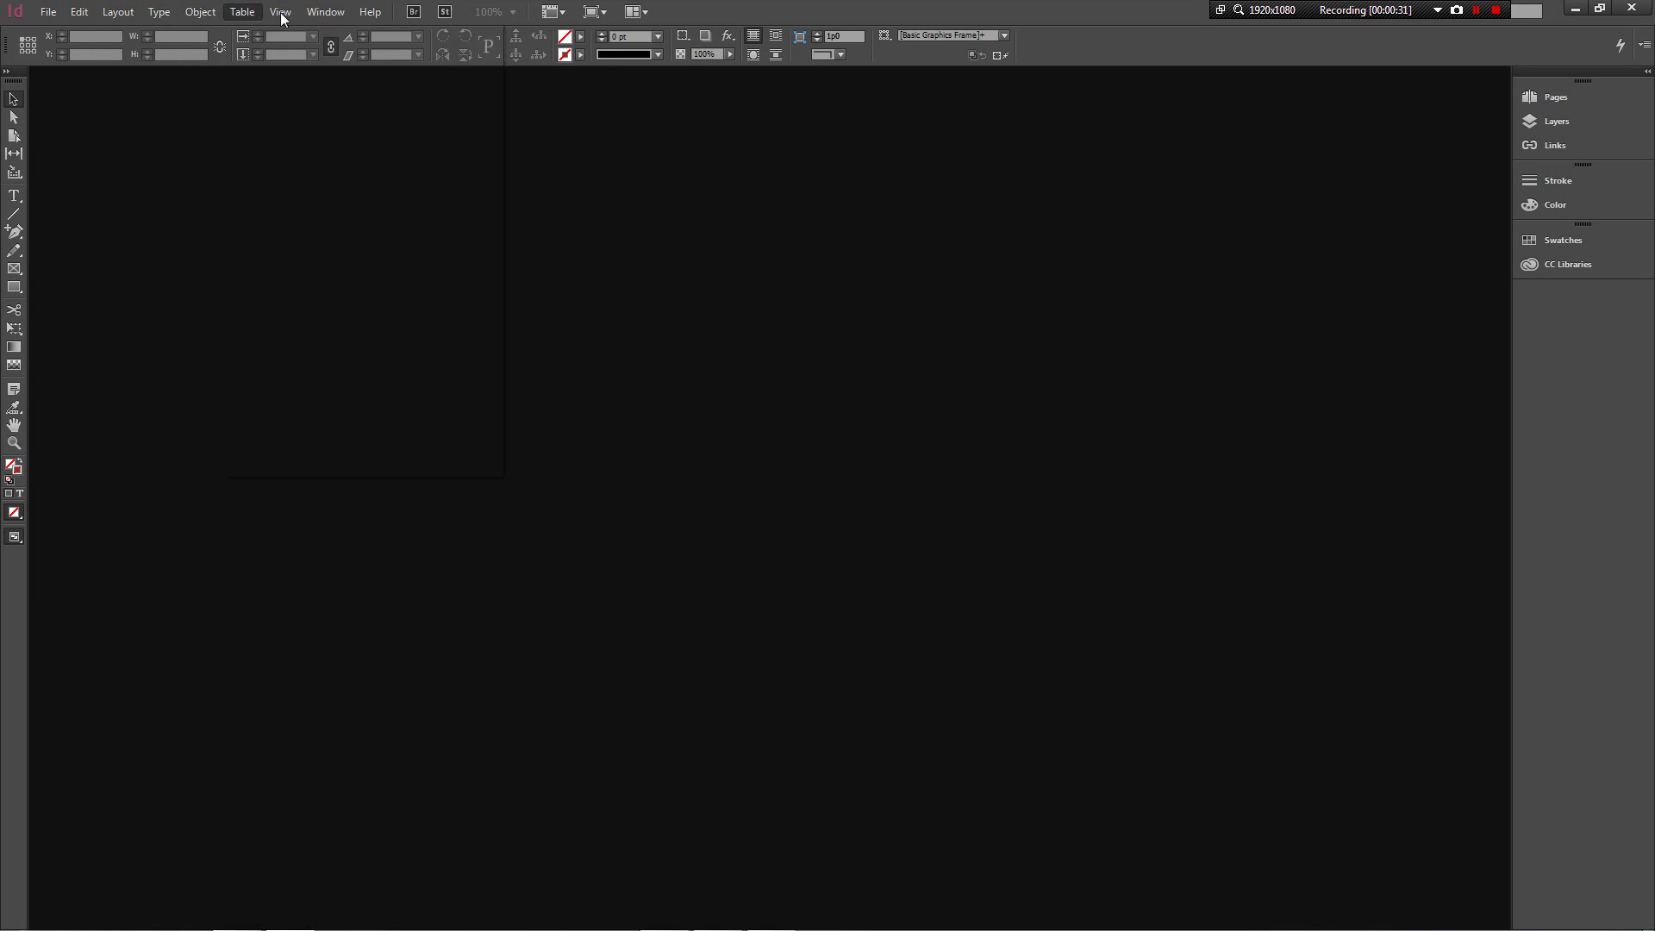
left_click(326, 12)
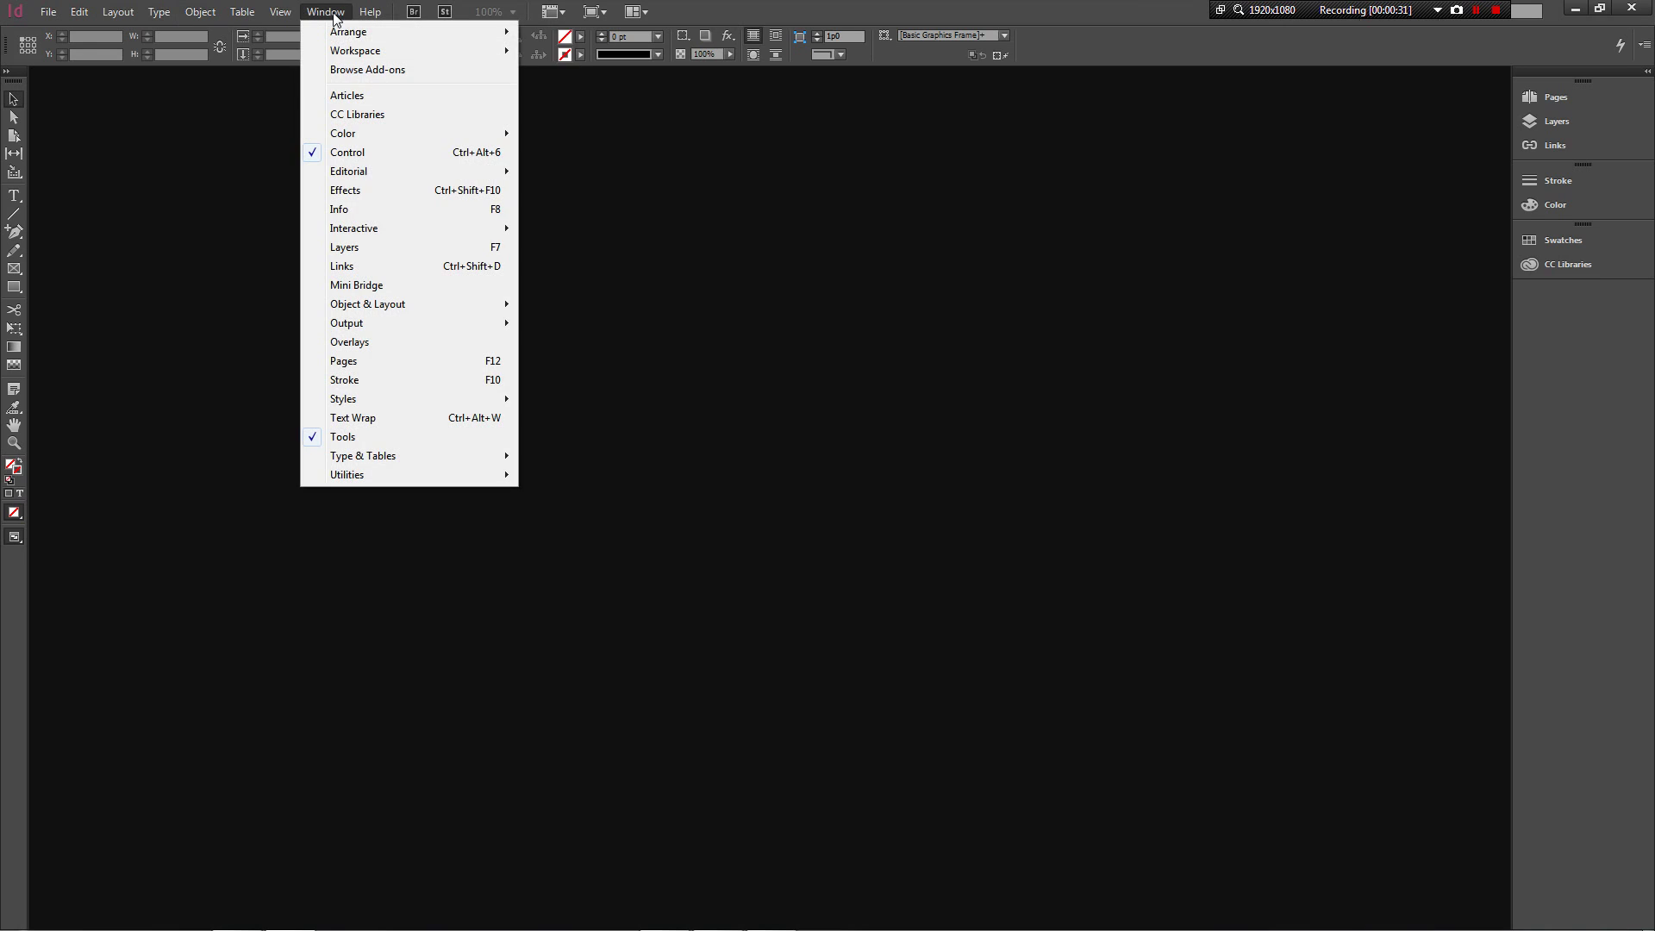
left_click(642, 183)
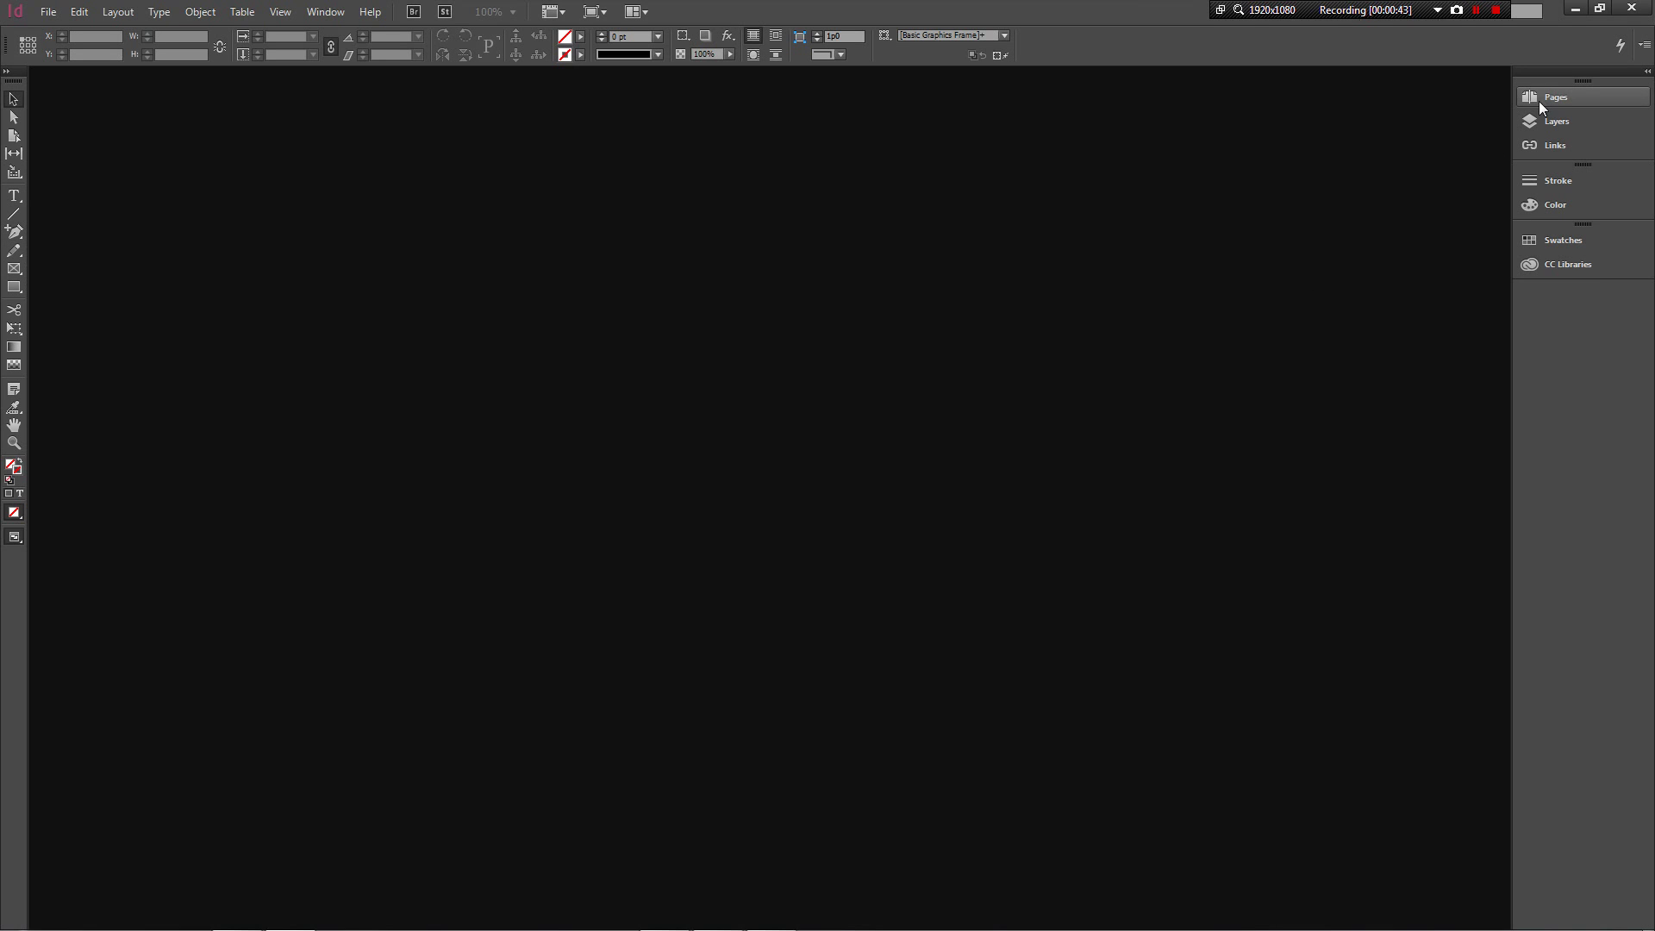
Step: Open the Pages panel, cycle through the Layers and Links tabs, then collapse it on Pages
left_click(1564, 102)
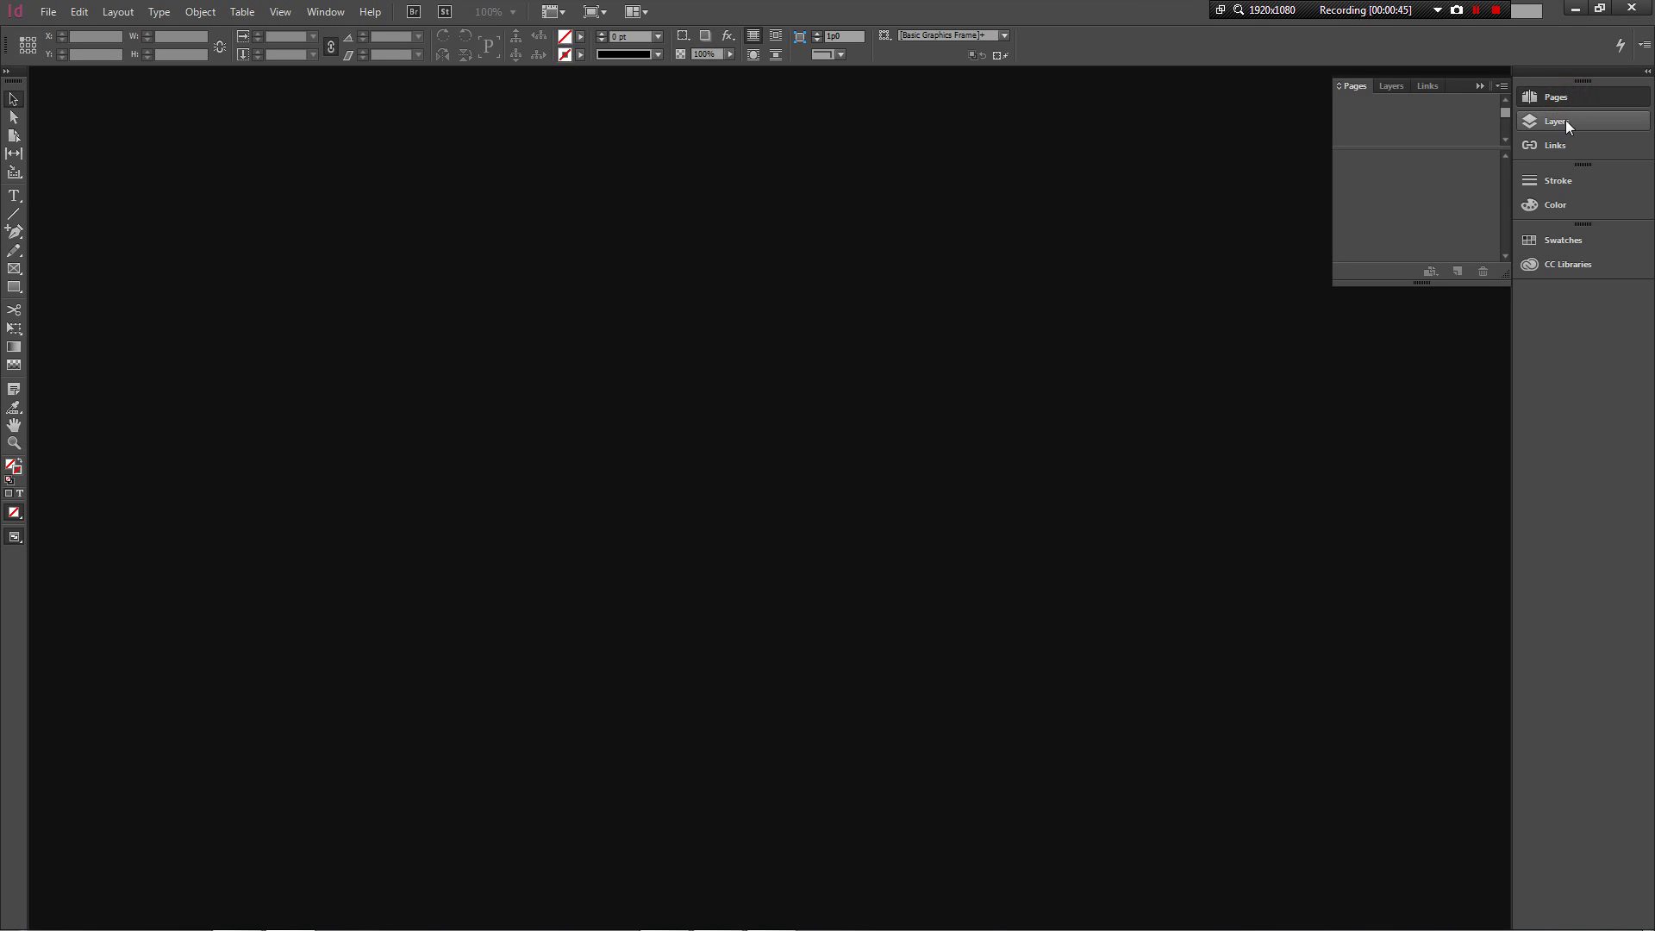
left_click(1565, 120)
left_click(1563, 146)
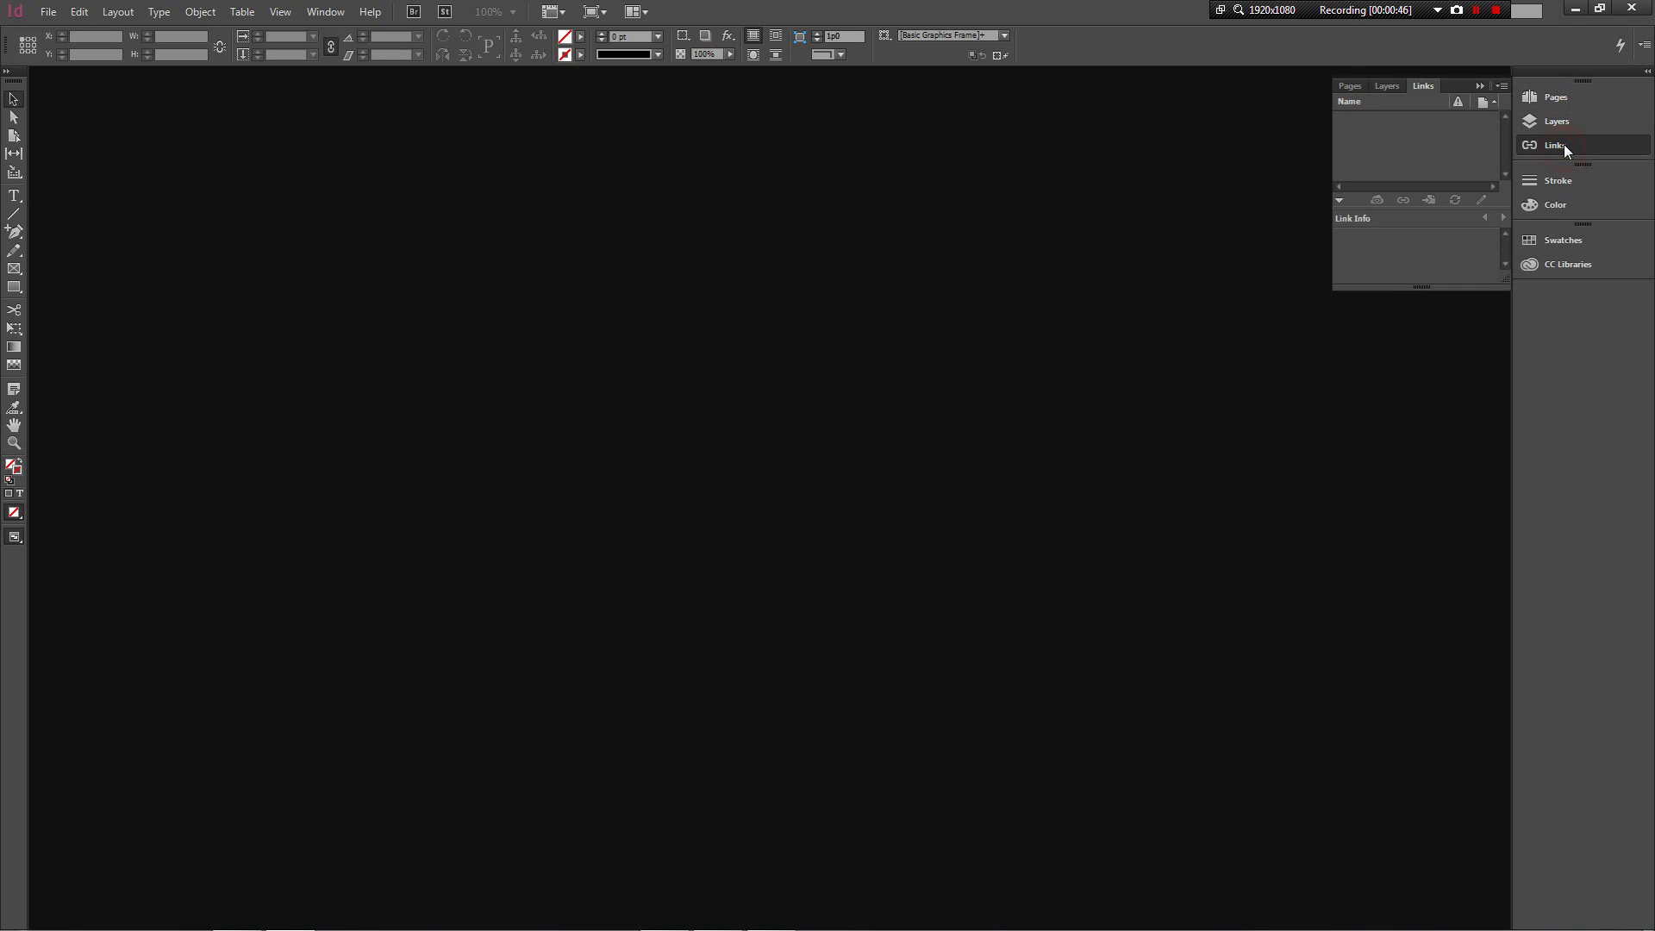
left_click(1575, 98)
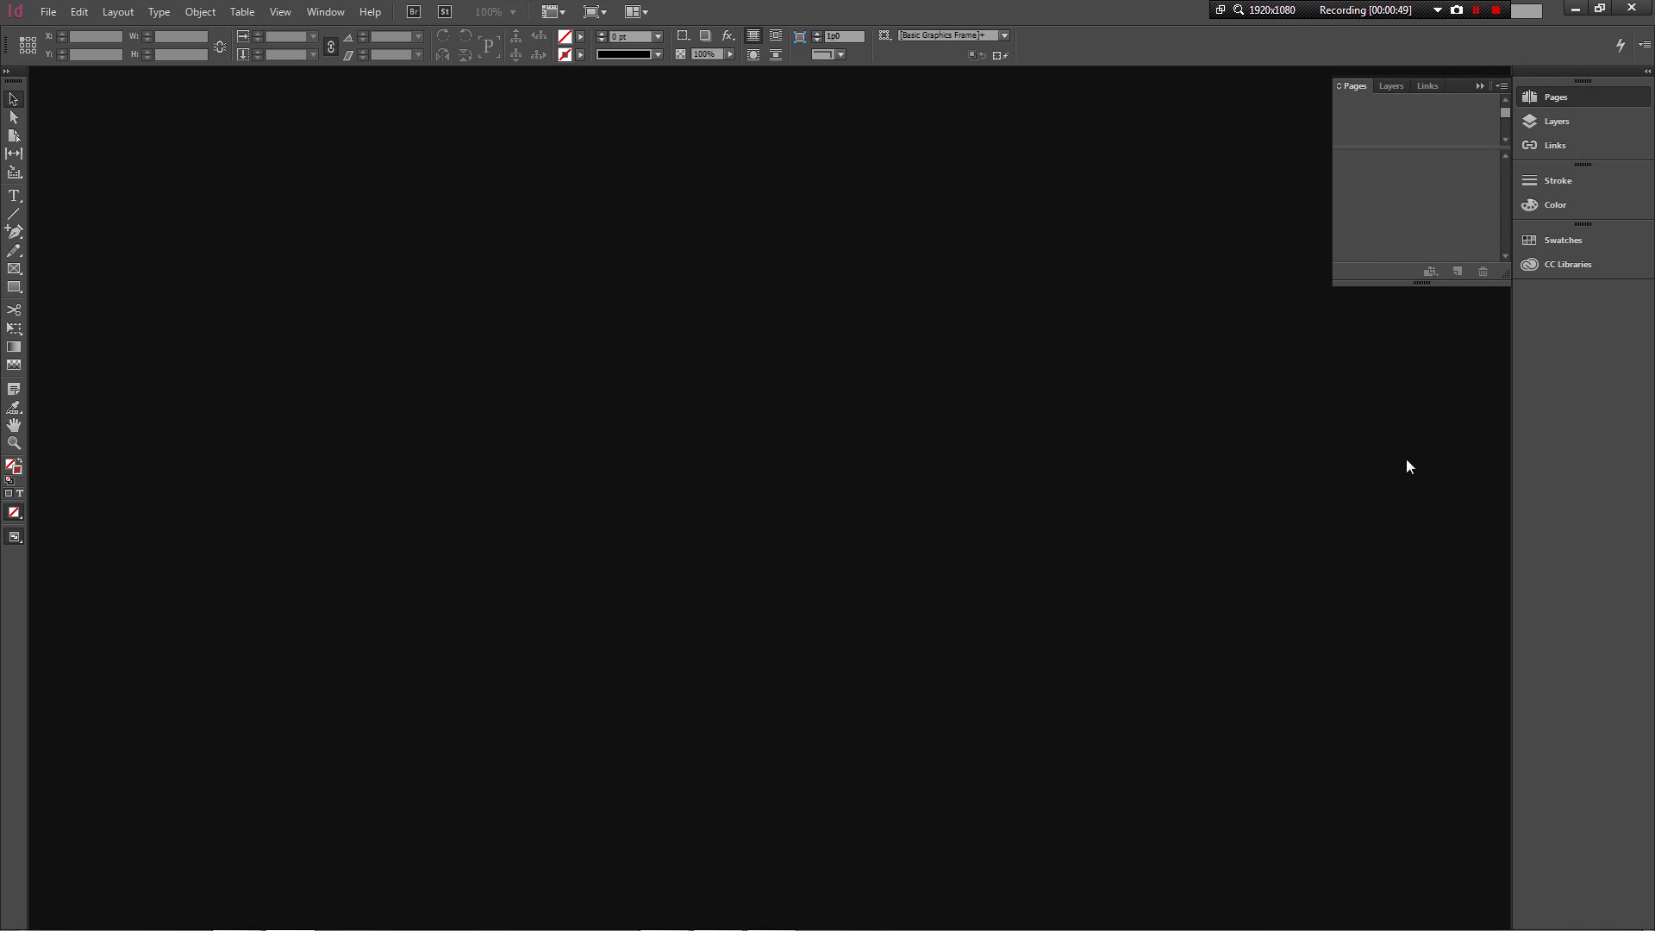
left_click(1558, 91)
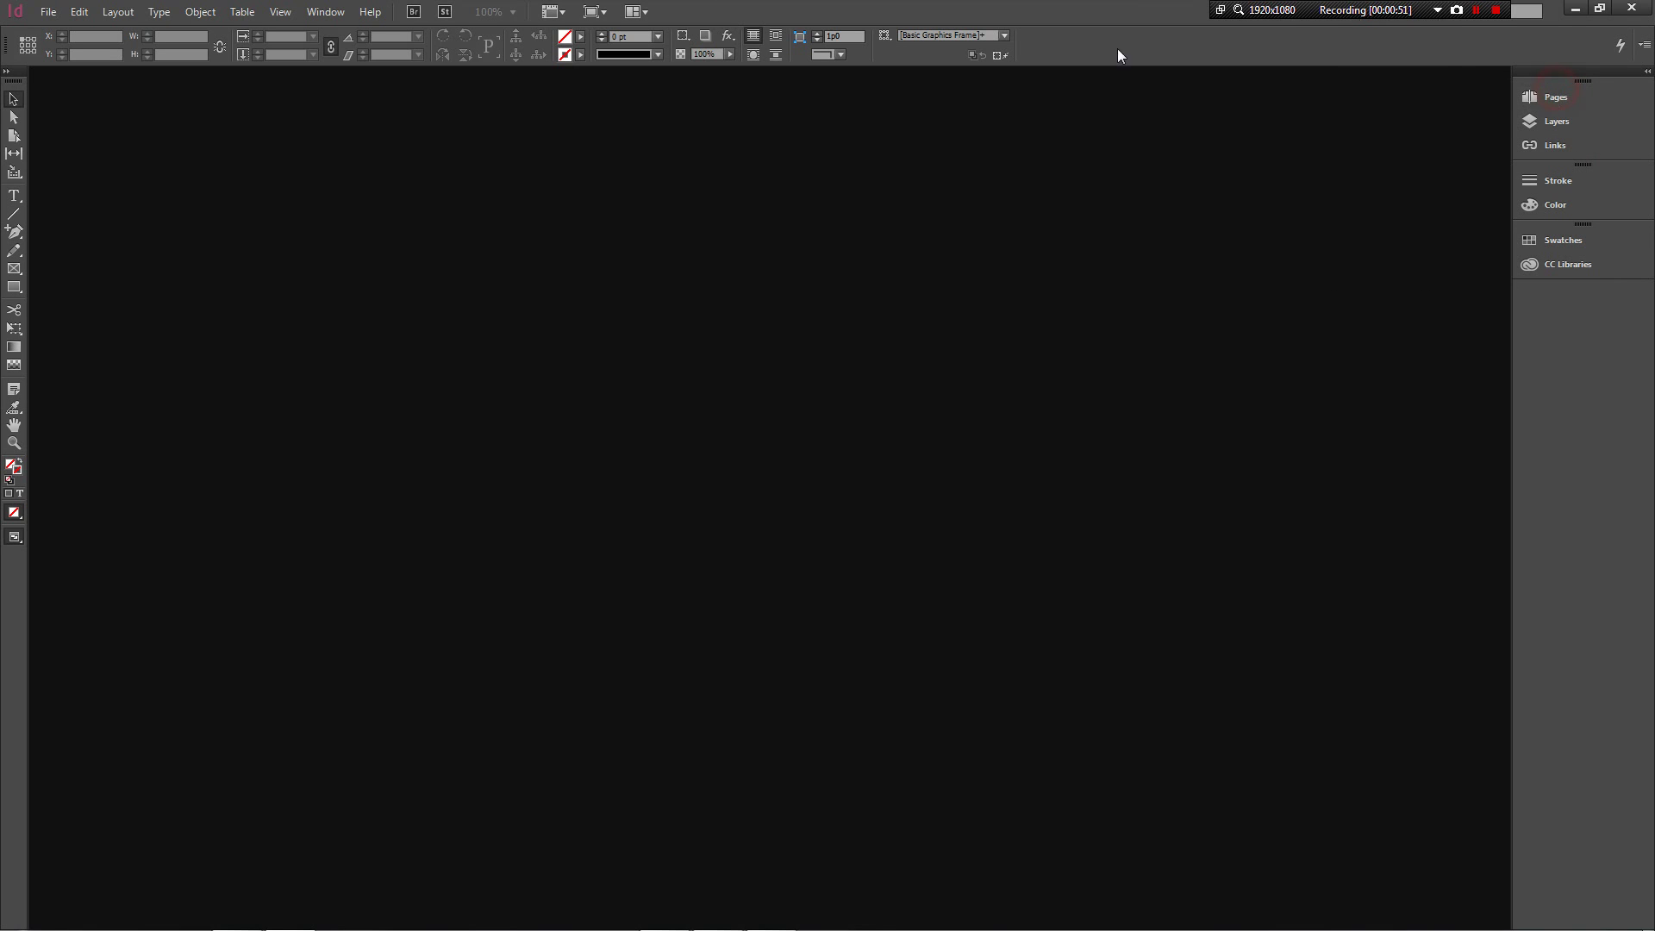
Step: Start a new document from File > New > Document with 2 pages
left_click(61, 18)
mouse_move(78, 31)
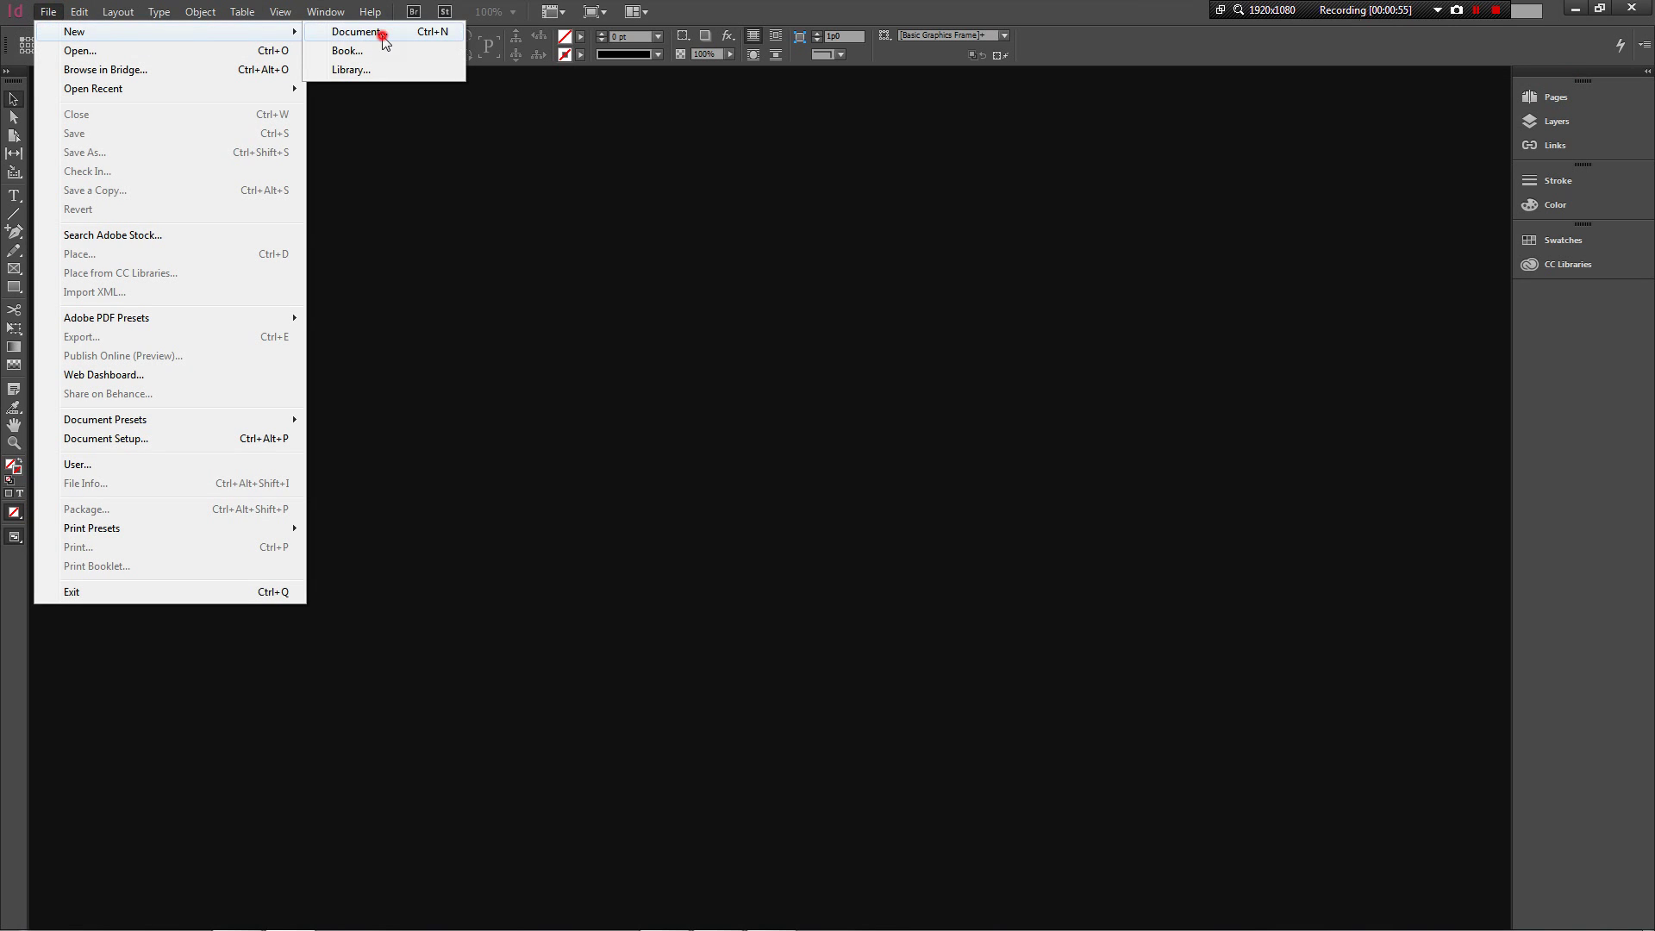
left_click(383, 35)
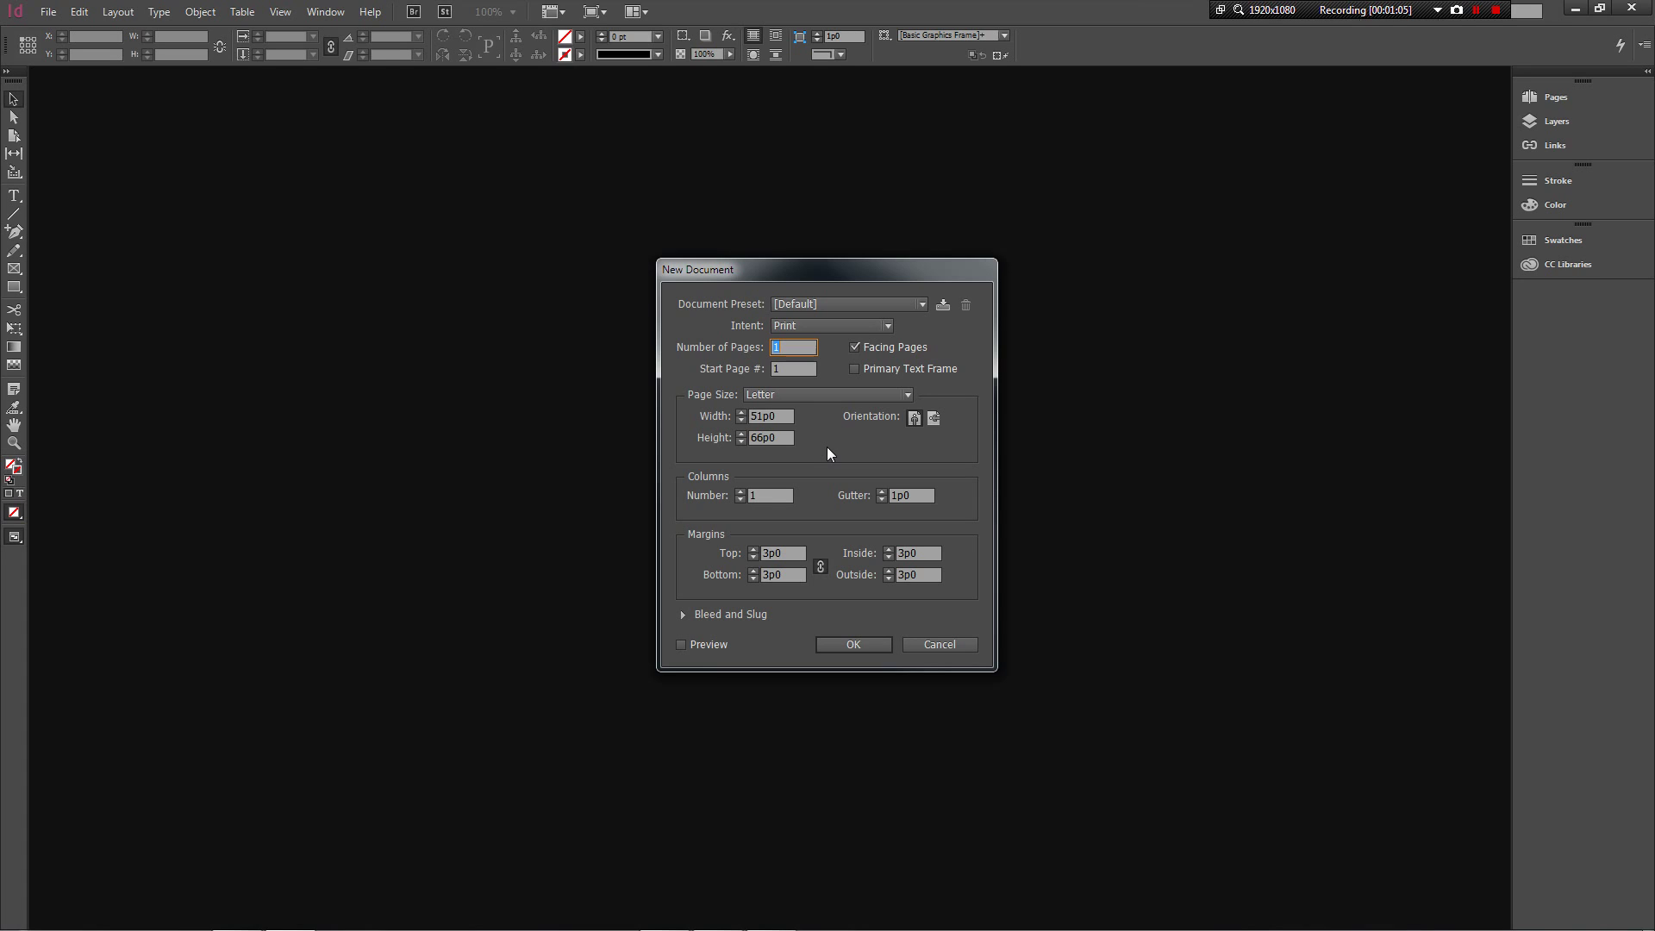
type("2")
key("Tab")
Step: Set the page size to 594 mm wide by 841 mm high, keeping Portrait
left_click(818, 396)
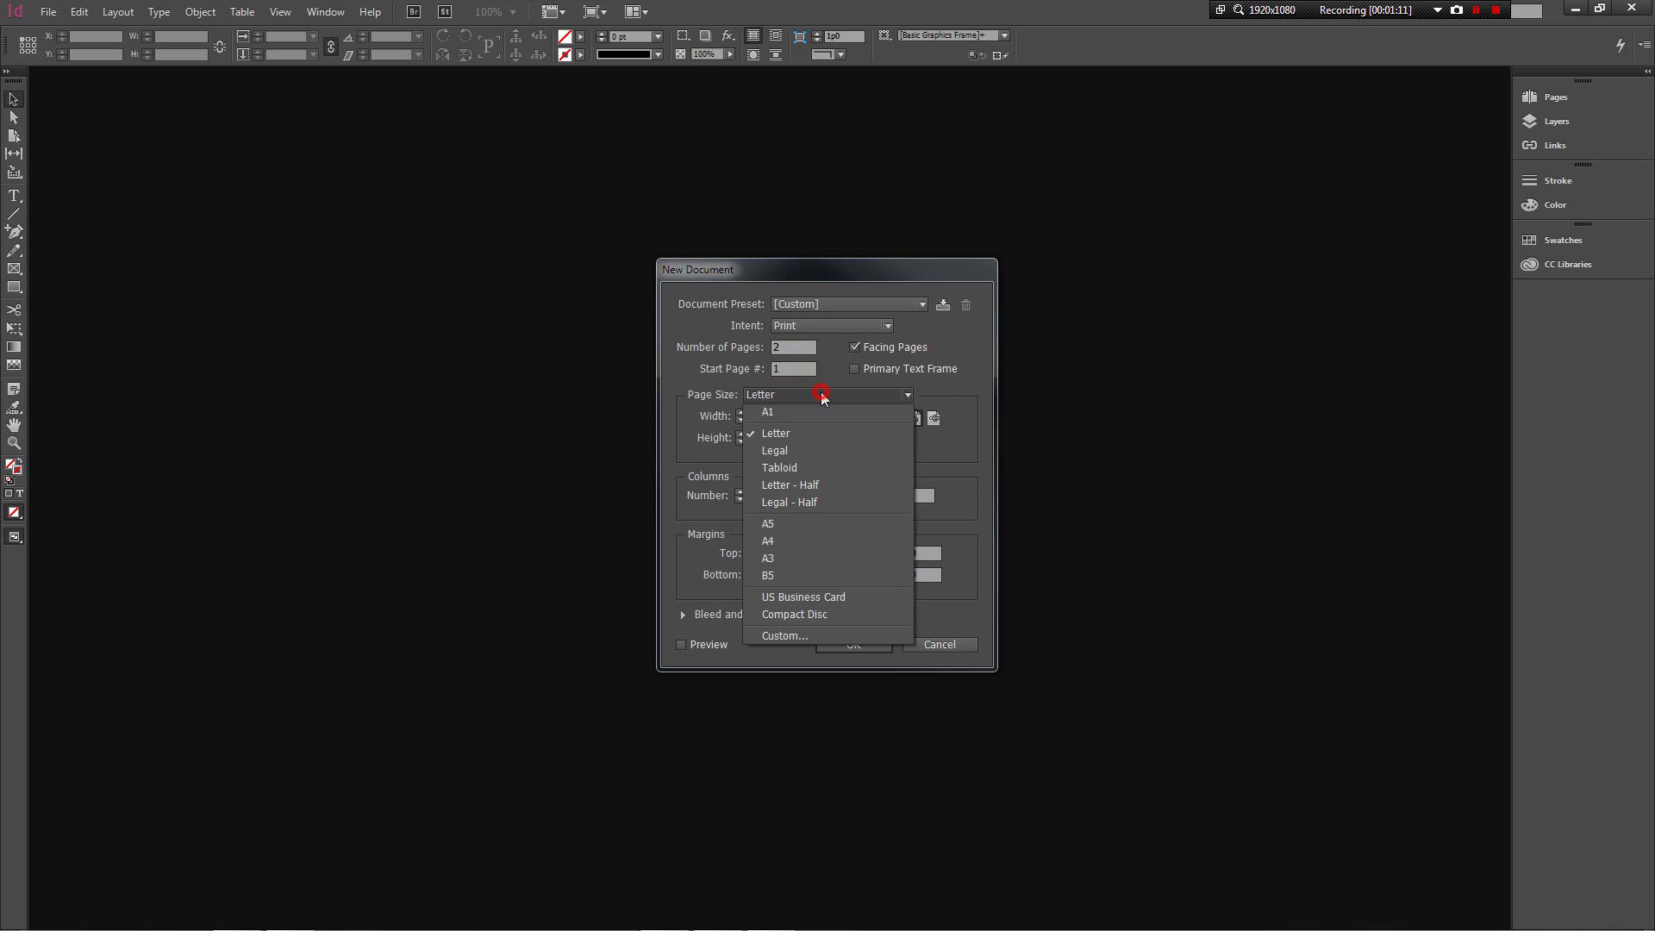
left_click(694, 457)
left_click(778, 416)
left_click_drag(778, 417, 741, 417)
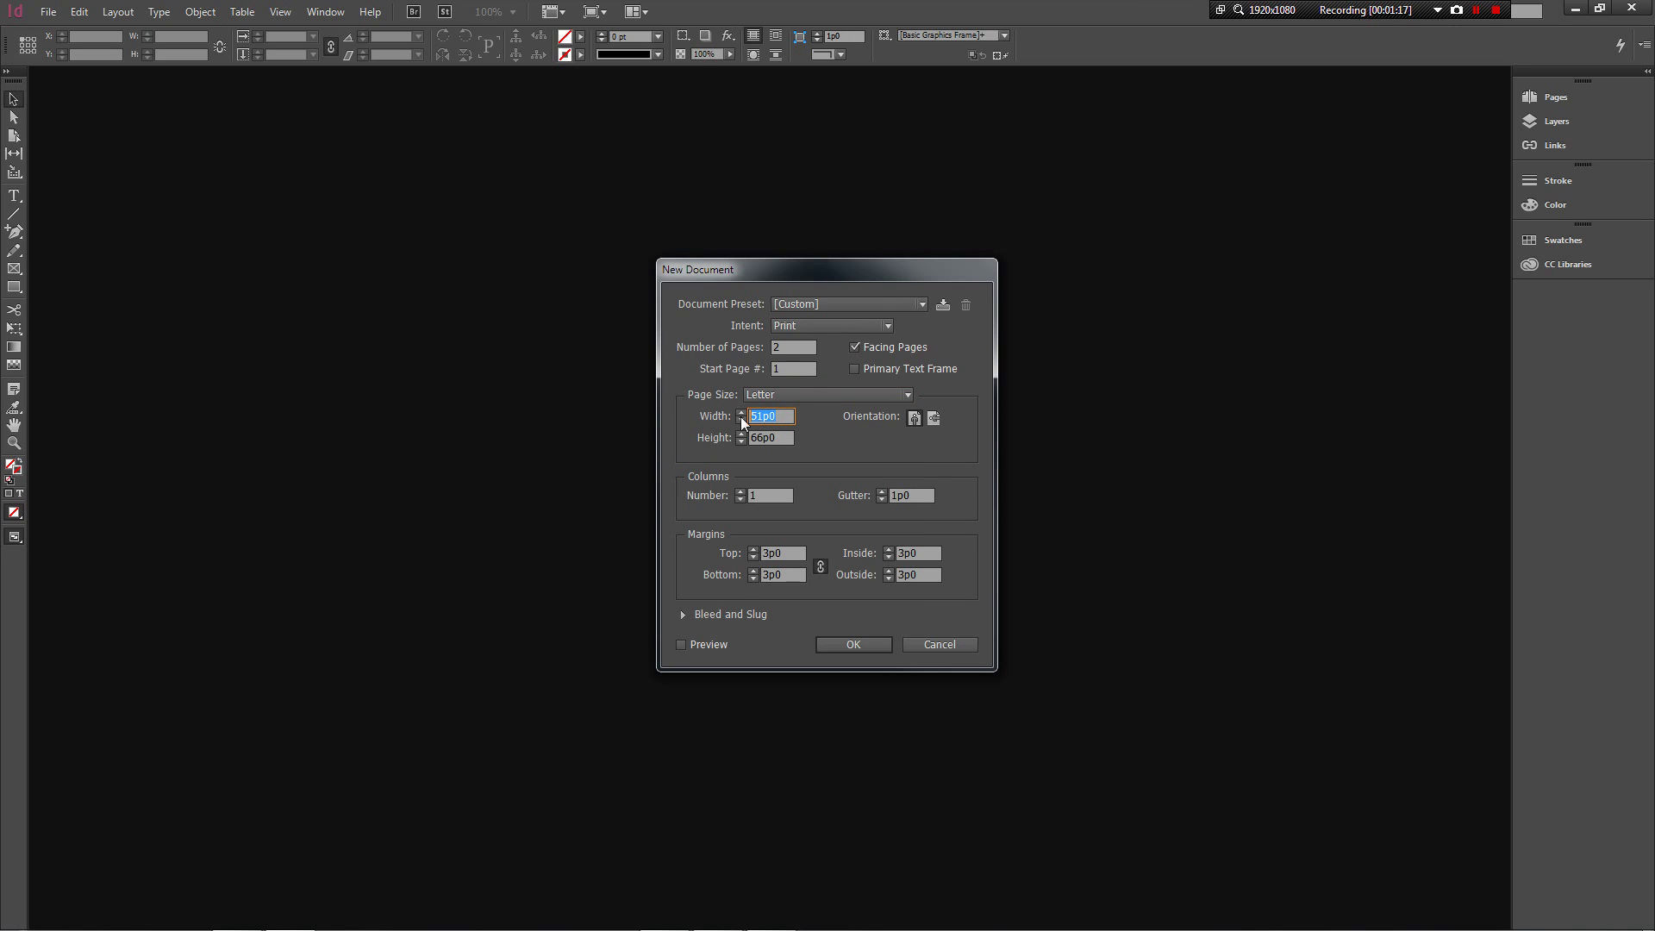
type("594 mm")
key("Tab")
type("841mm")
left_click(911, 419)
Step: Create the two-page A1 document, zoom out to 12.5% to view both pages, and show the Pages panel
left_click(873, 645)
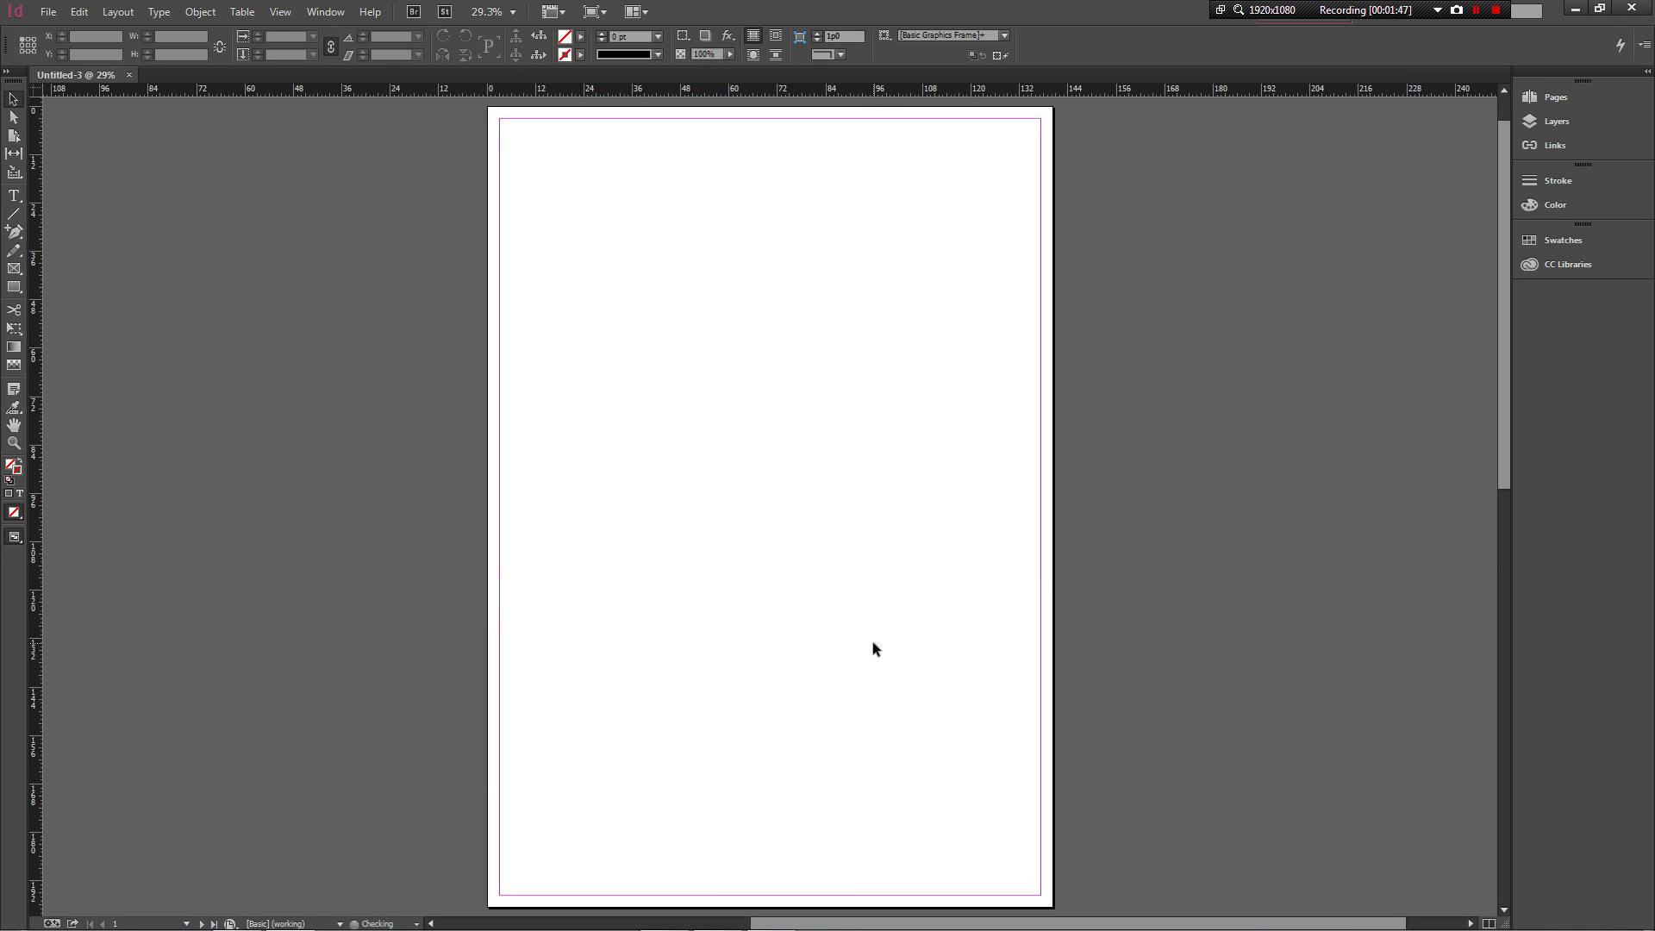
scroll(922, 395, "down", 3)
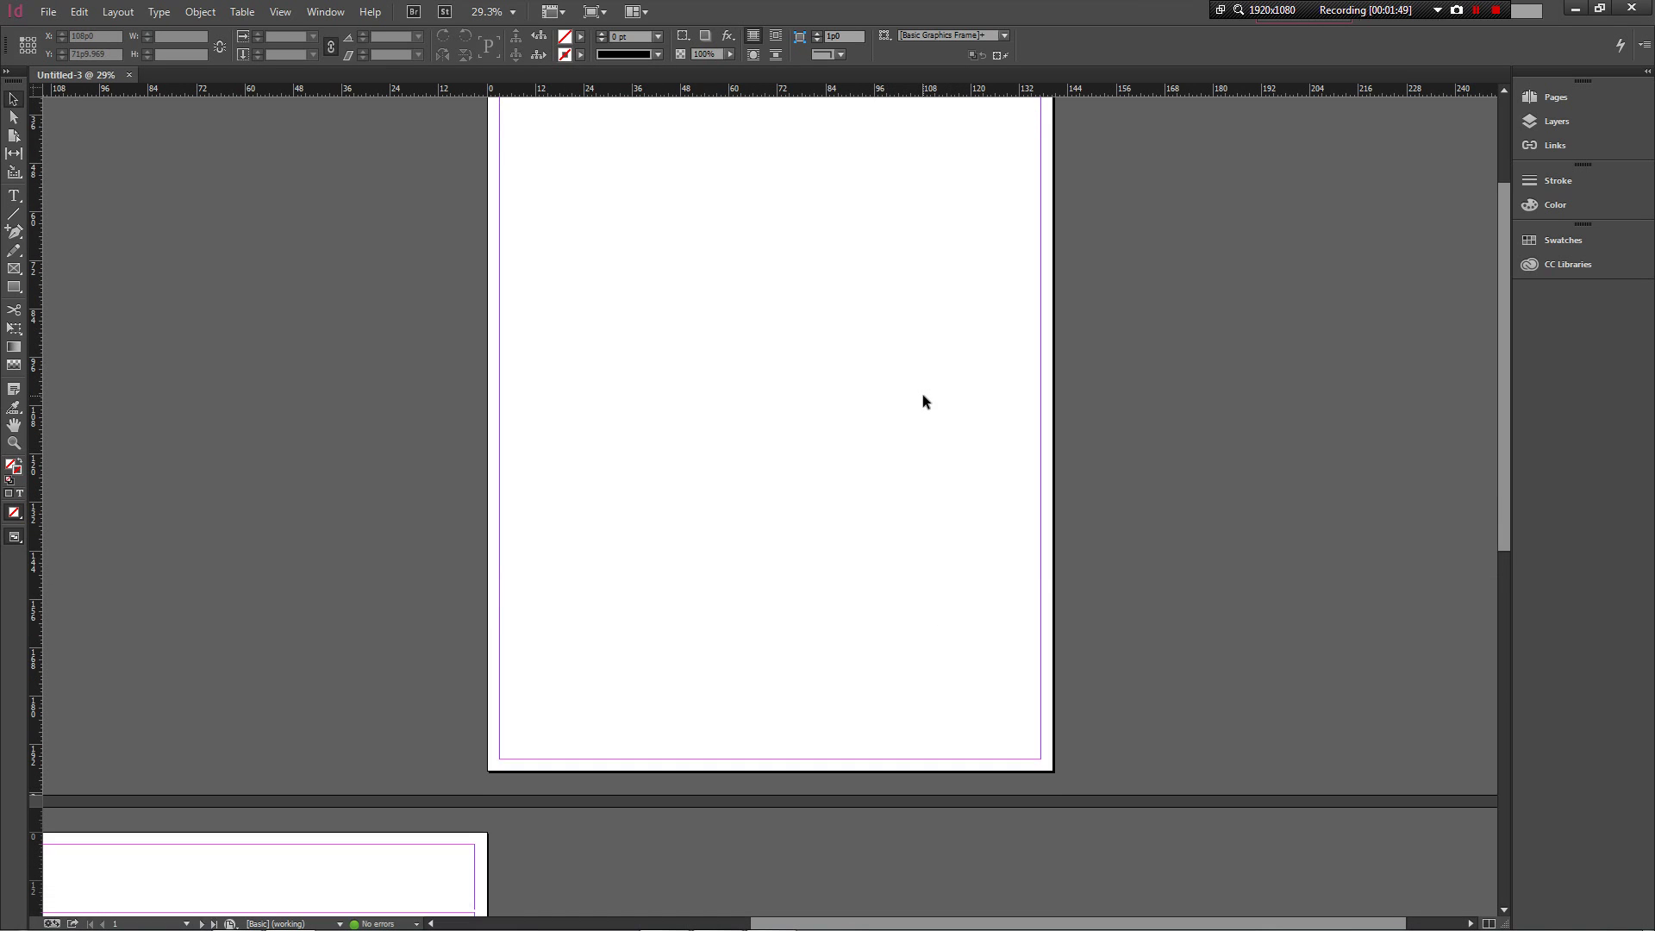
scroll(923, 395, "up", 4)
scroll(862, 410, "down", 10)
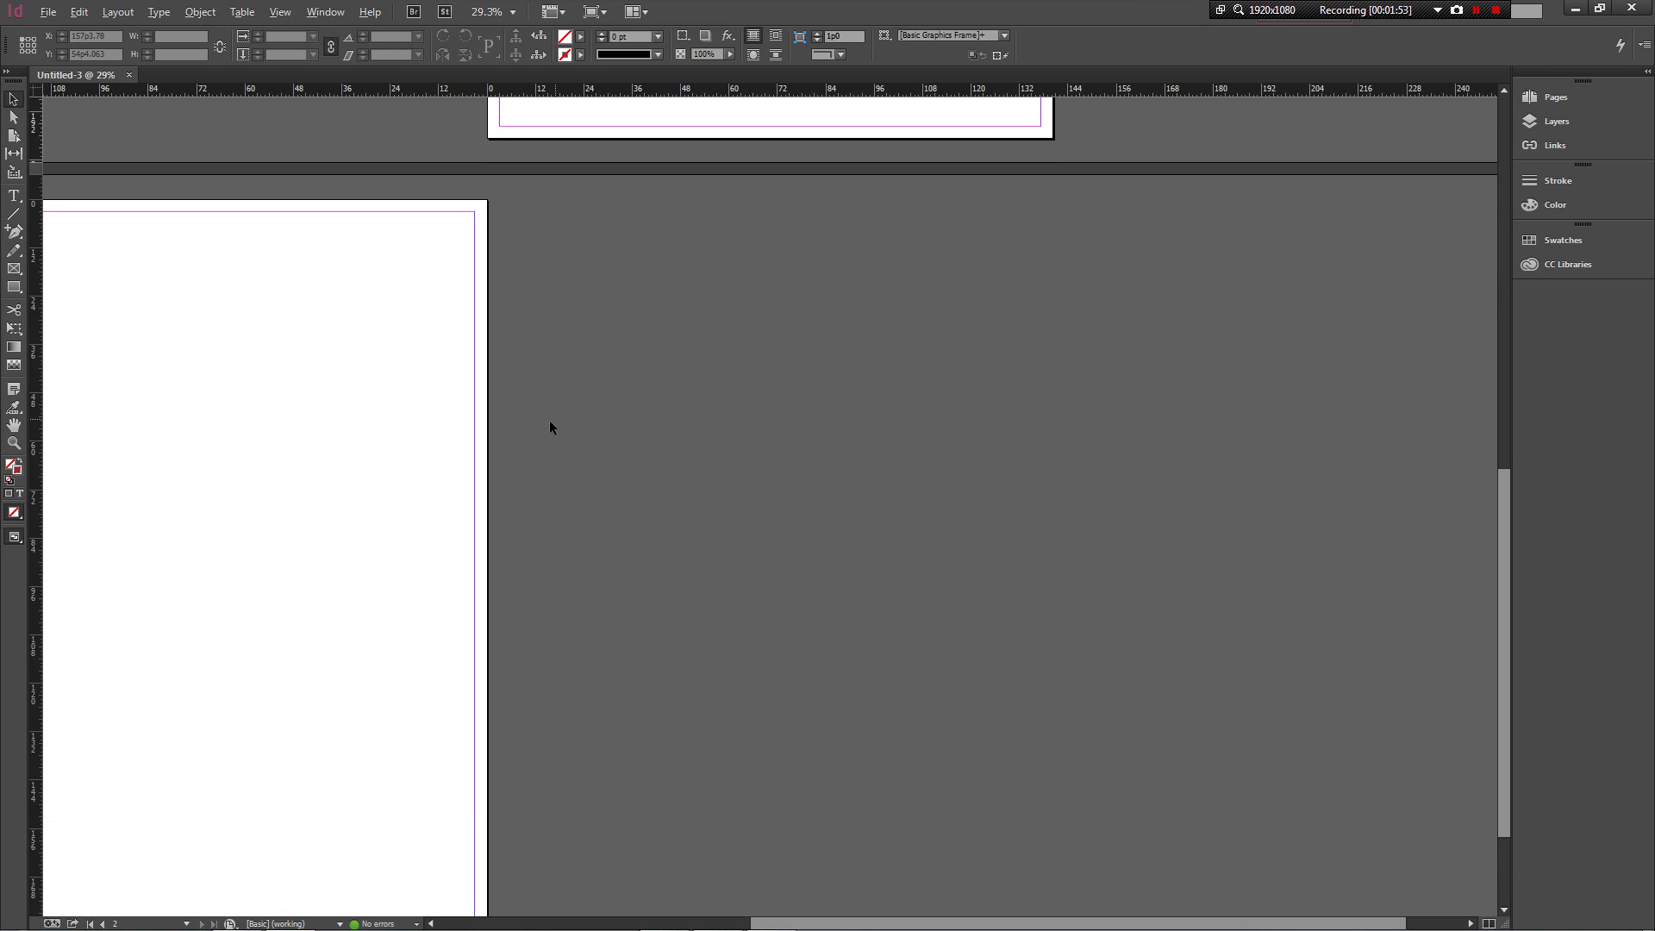
left_click_drag(550, 421, 802, 576)
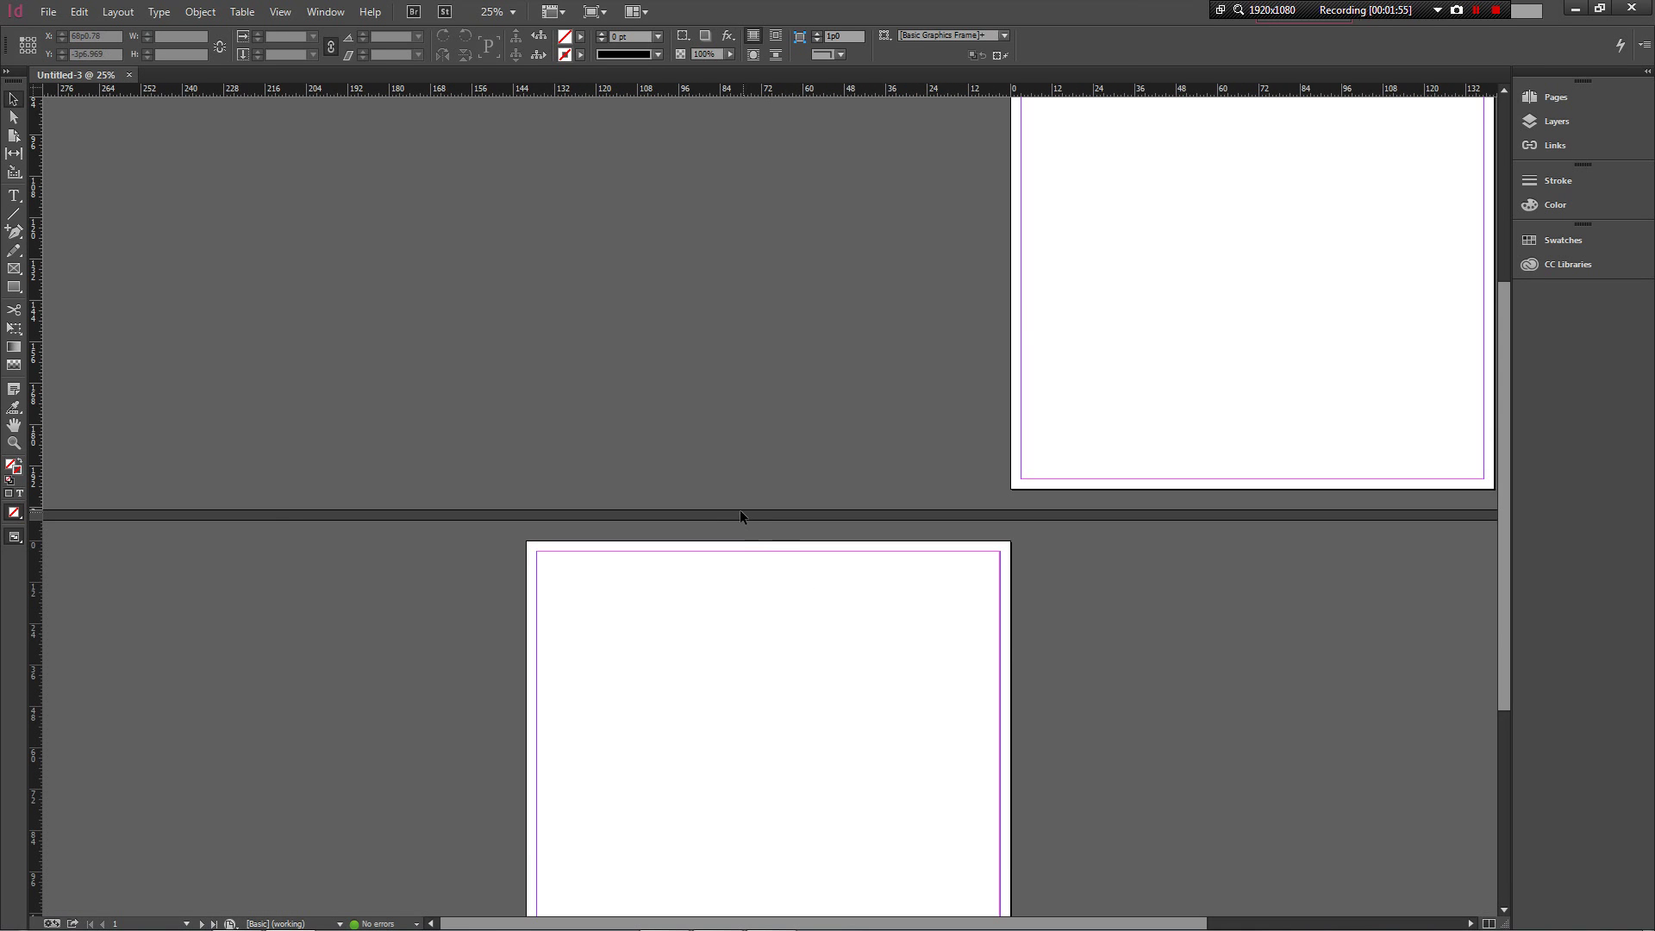
key("ctrl+minus")
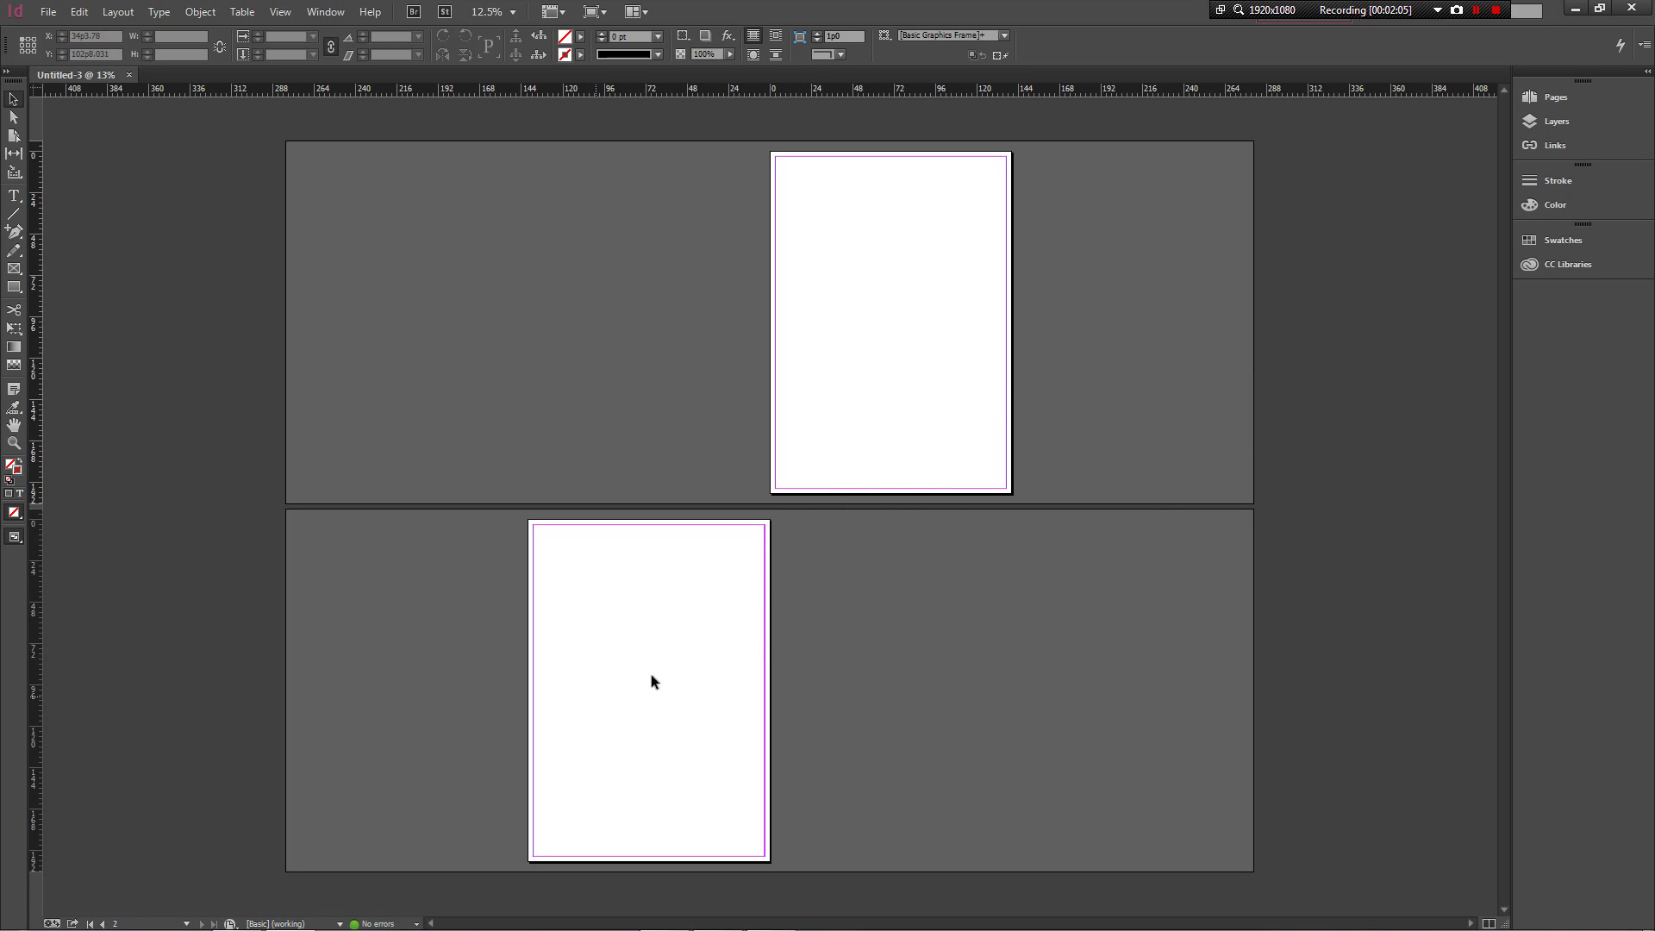
left_click(1554, 100)
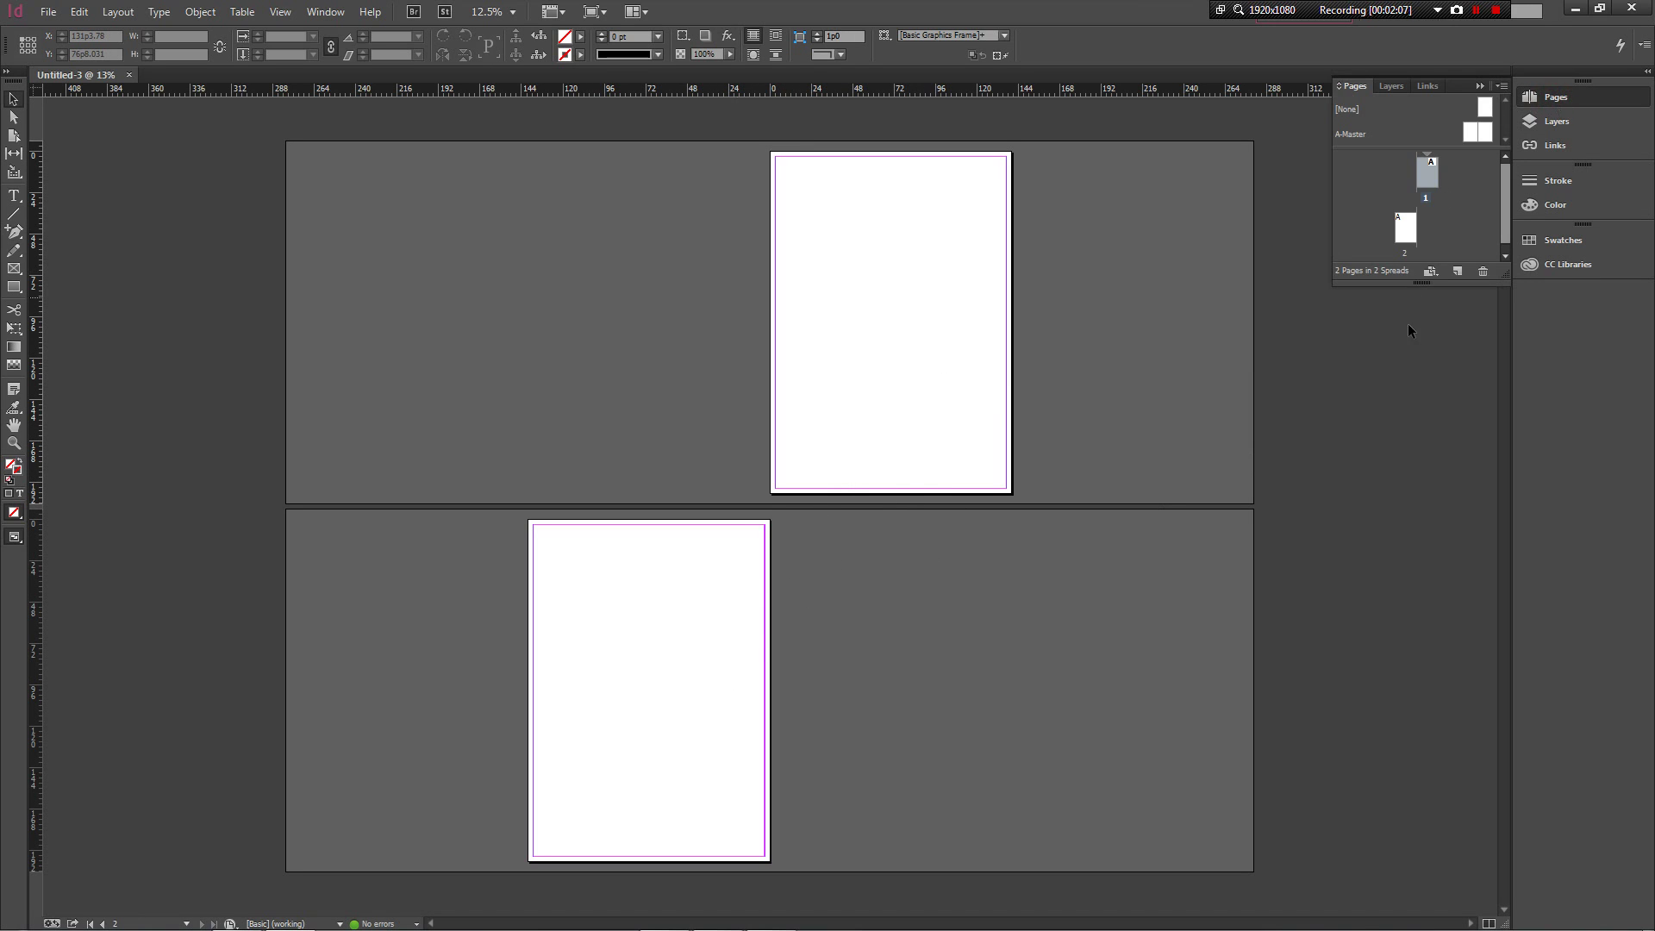
Step: Duplicate page 2's spread to add page 3, view the A-Master, then return to spread 2-3
left_click(1410, 234)
right_click(1409, 235)
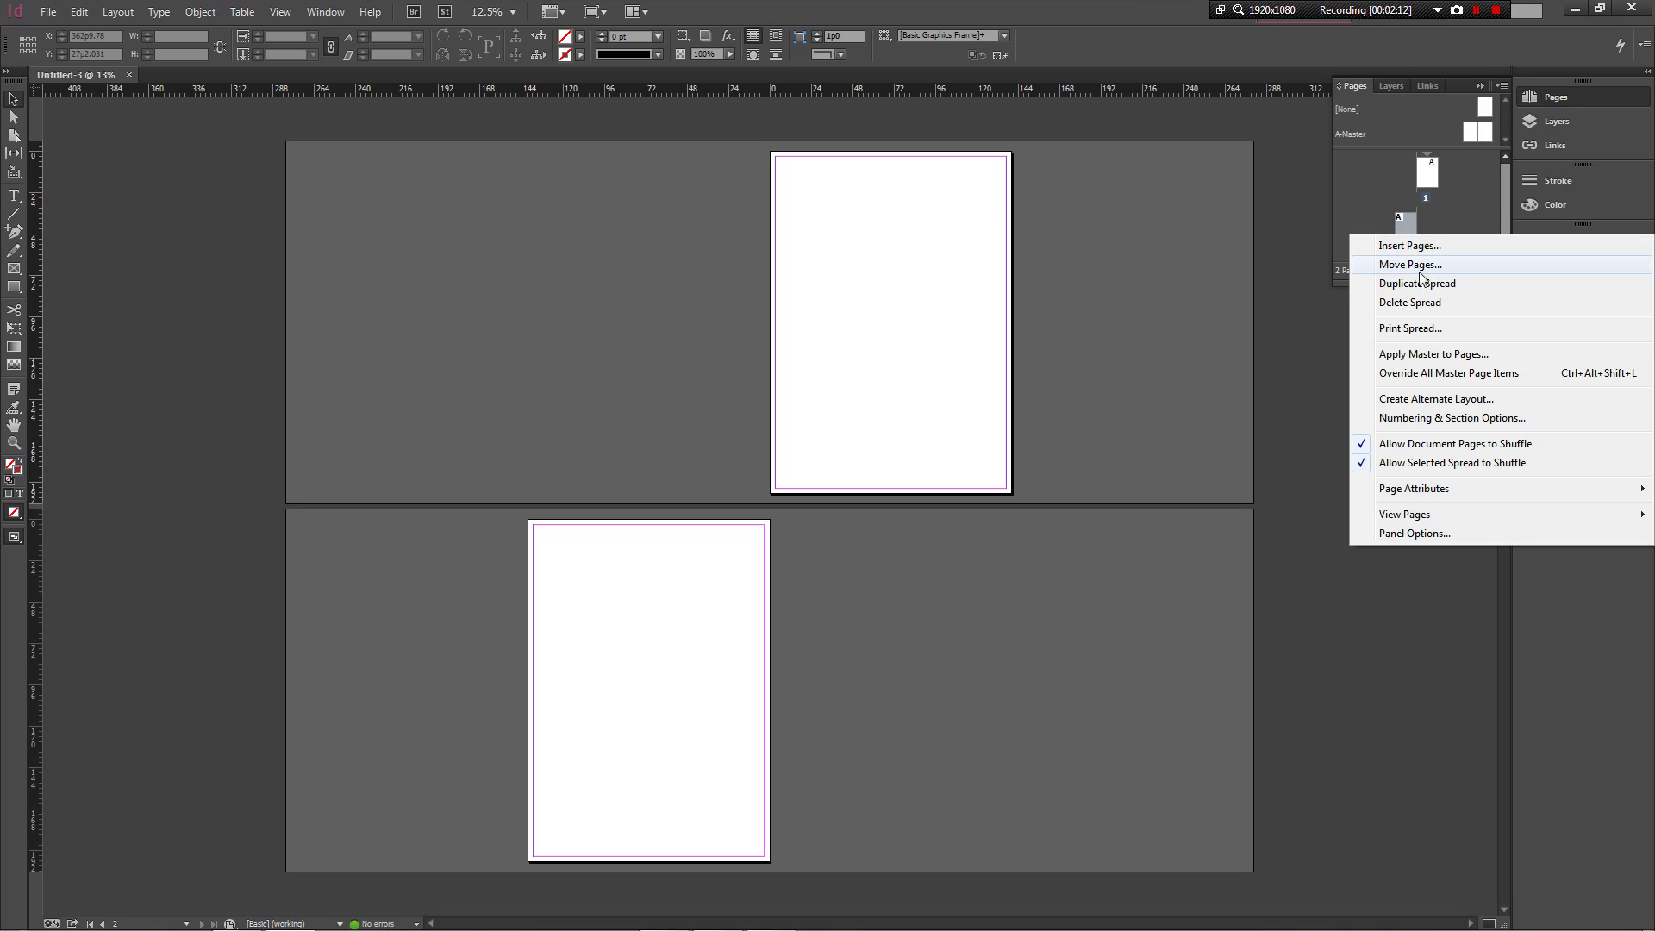
left_click(1419, 283)
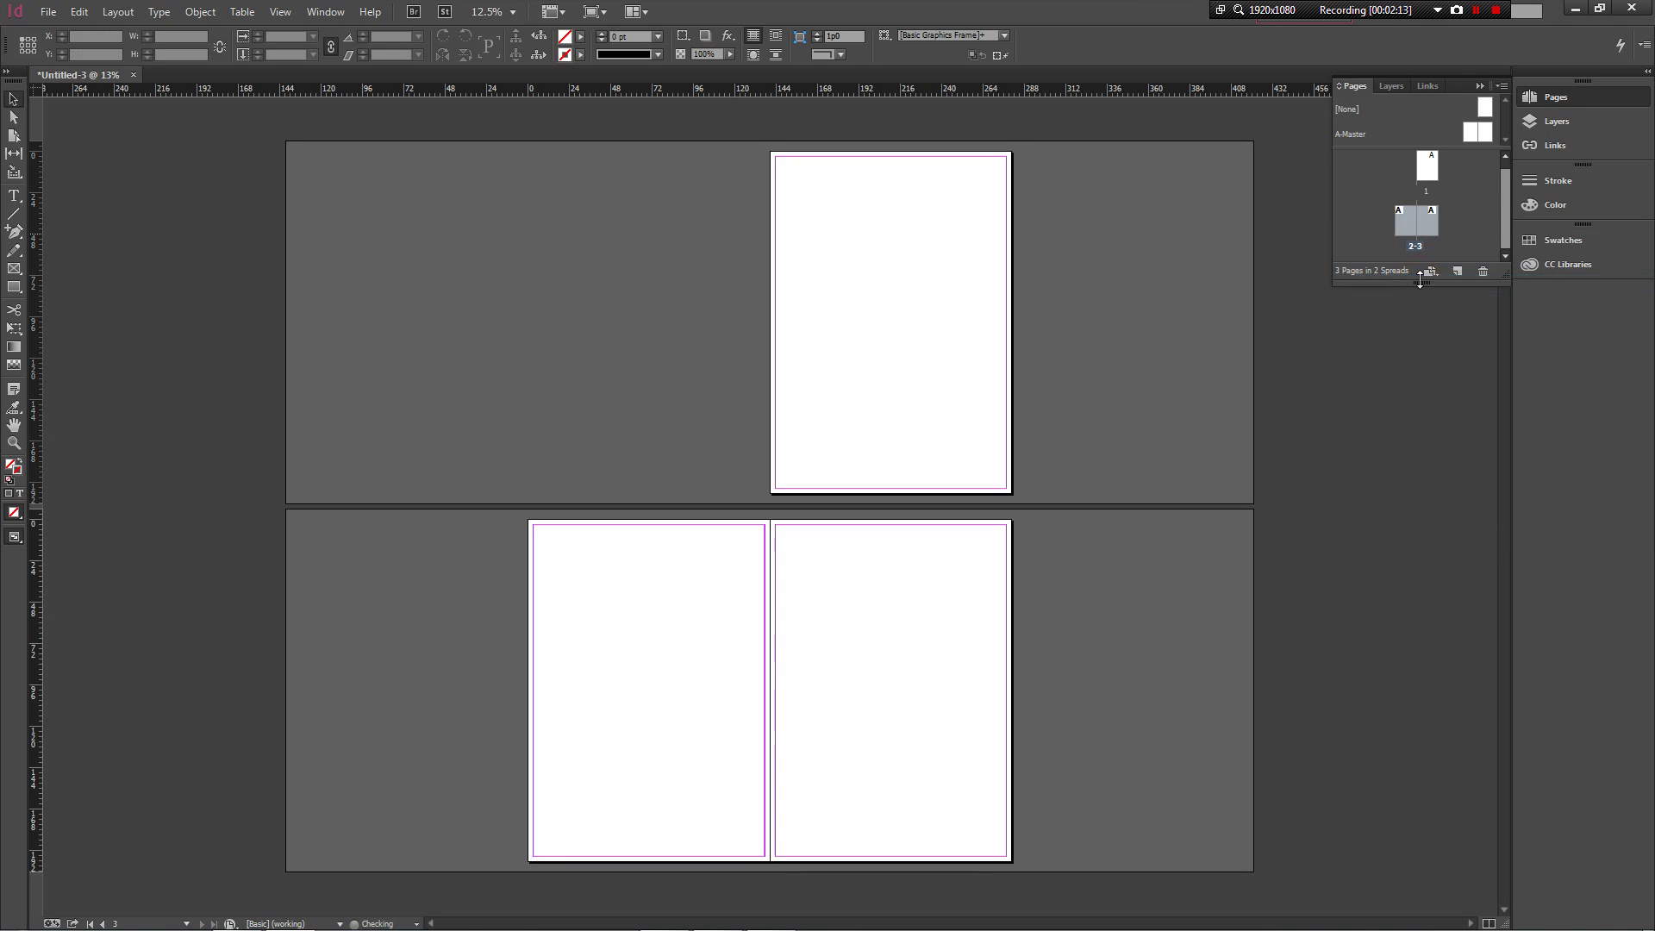
left_click(950, 743)
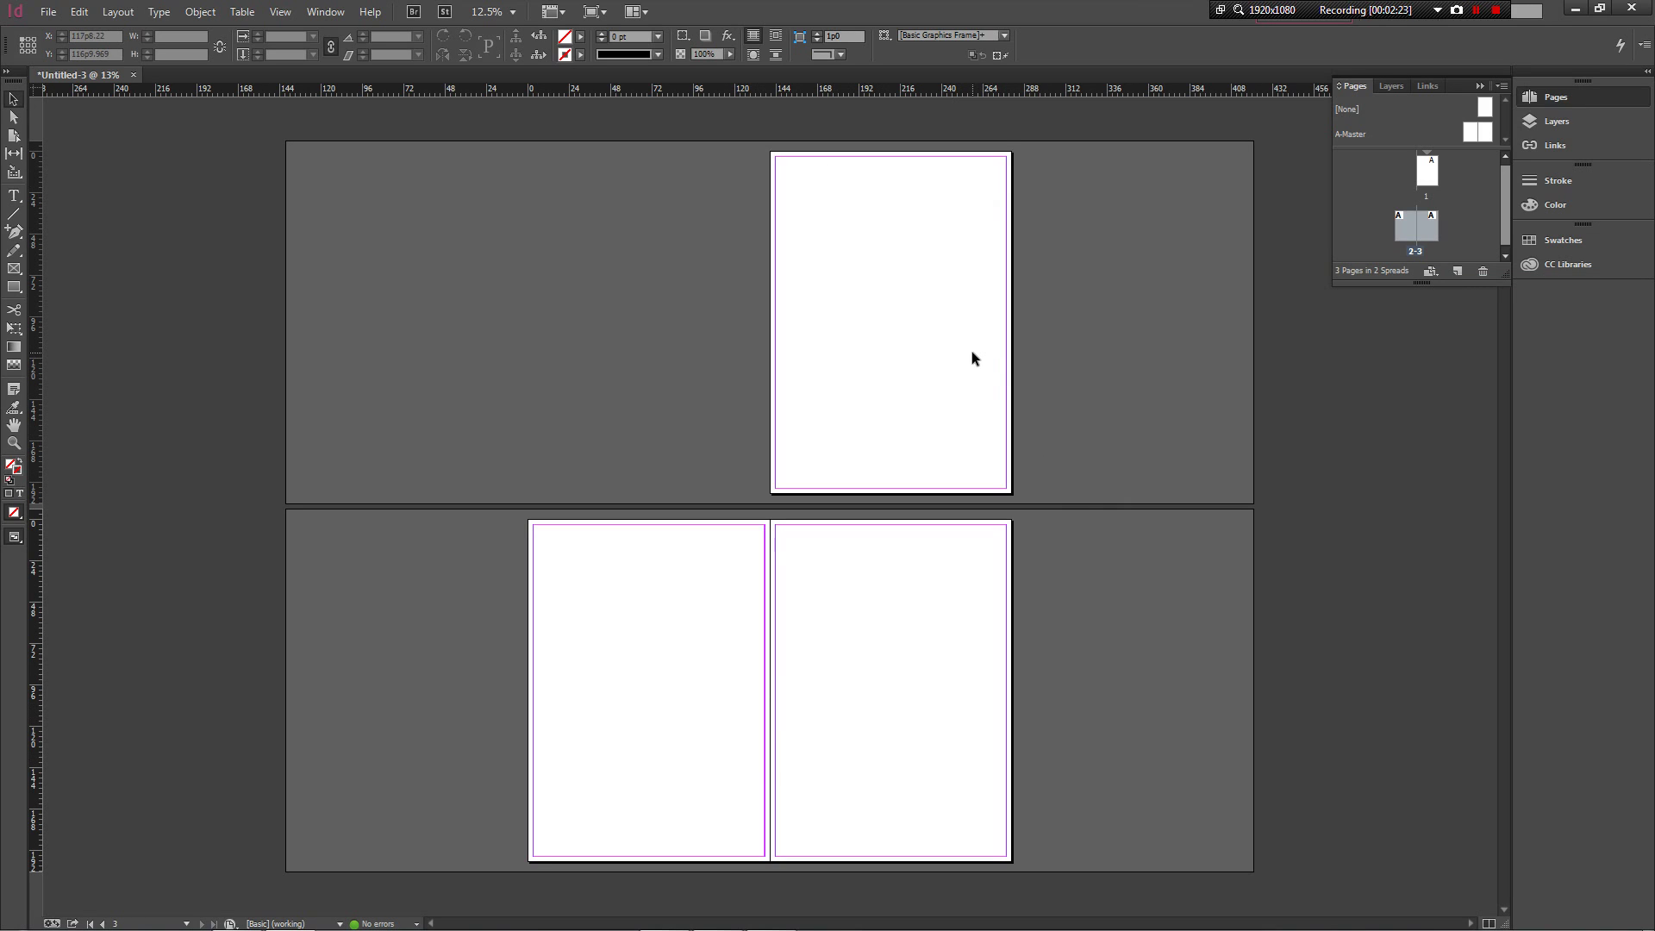
double_click(1469, 134)
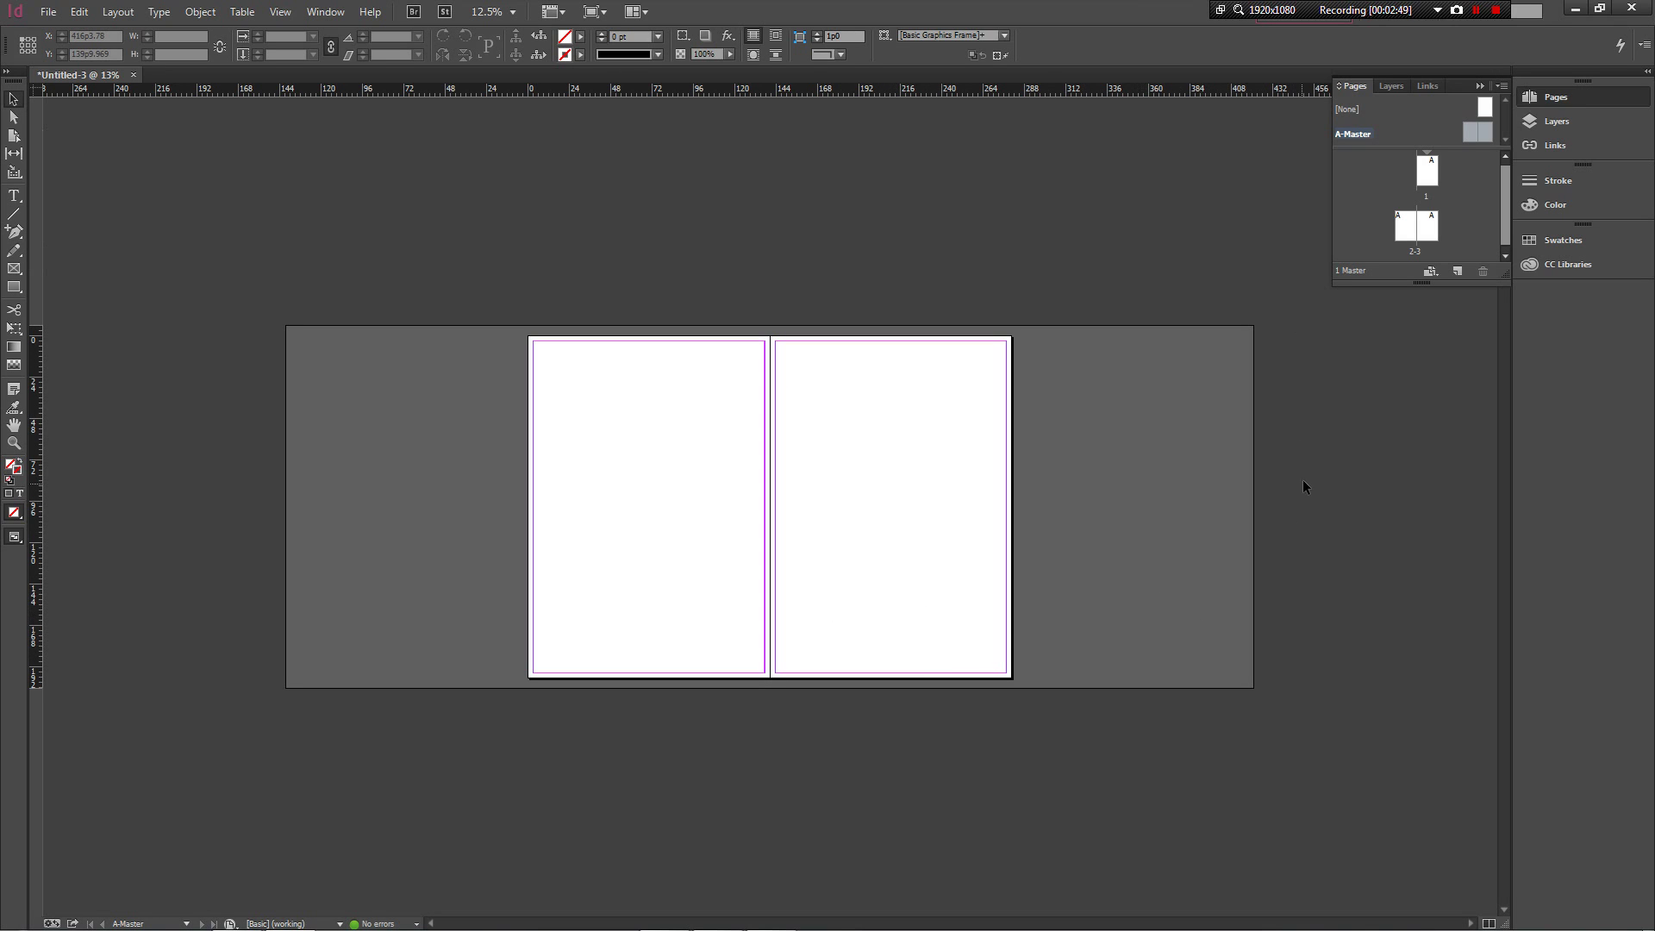
double_click(1405, 226)
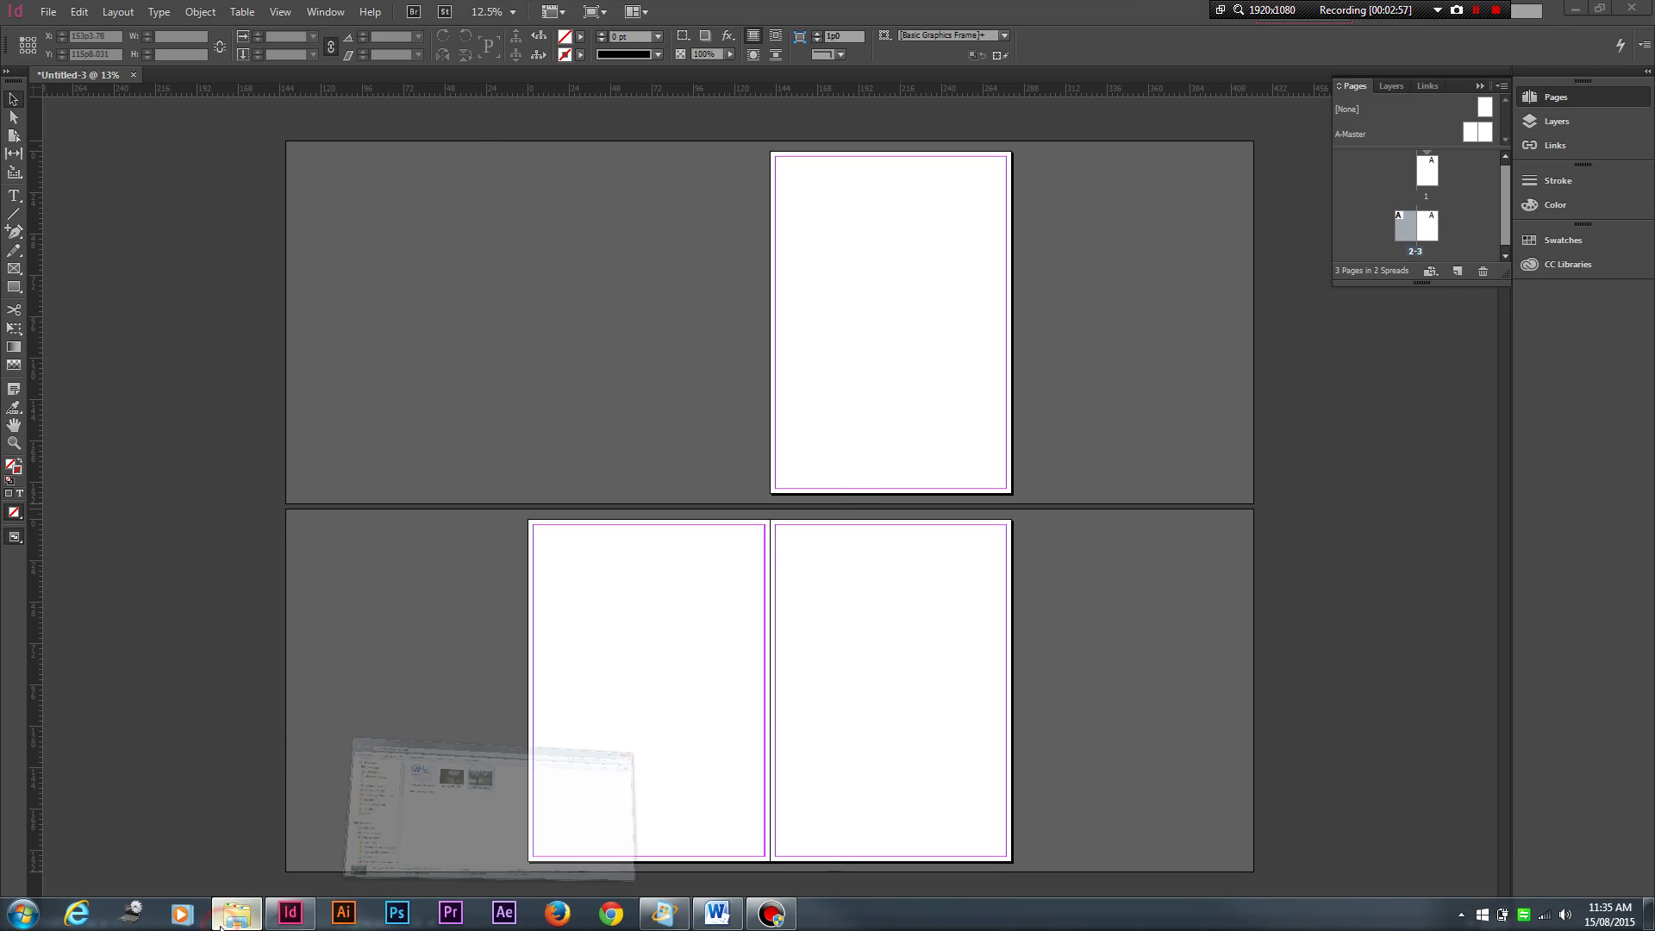
Step: Place the two photos from the folder on page 2, one above the other
left_click(221, 925)
left_click_drag(1069, 603, 582, 655)
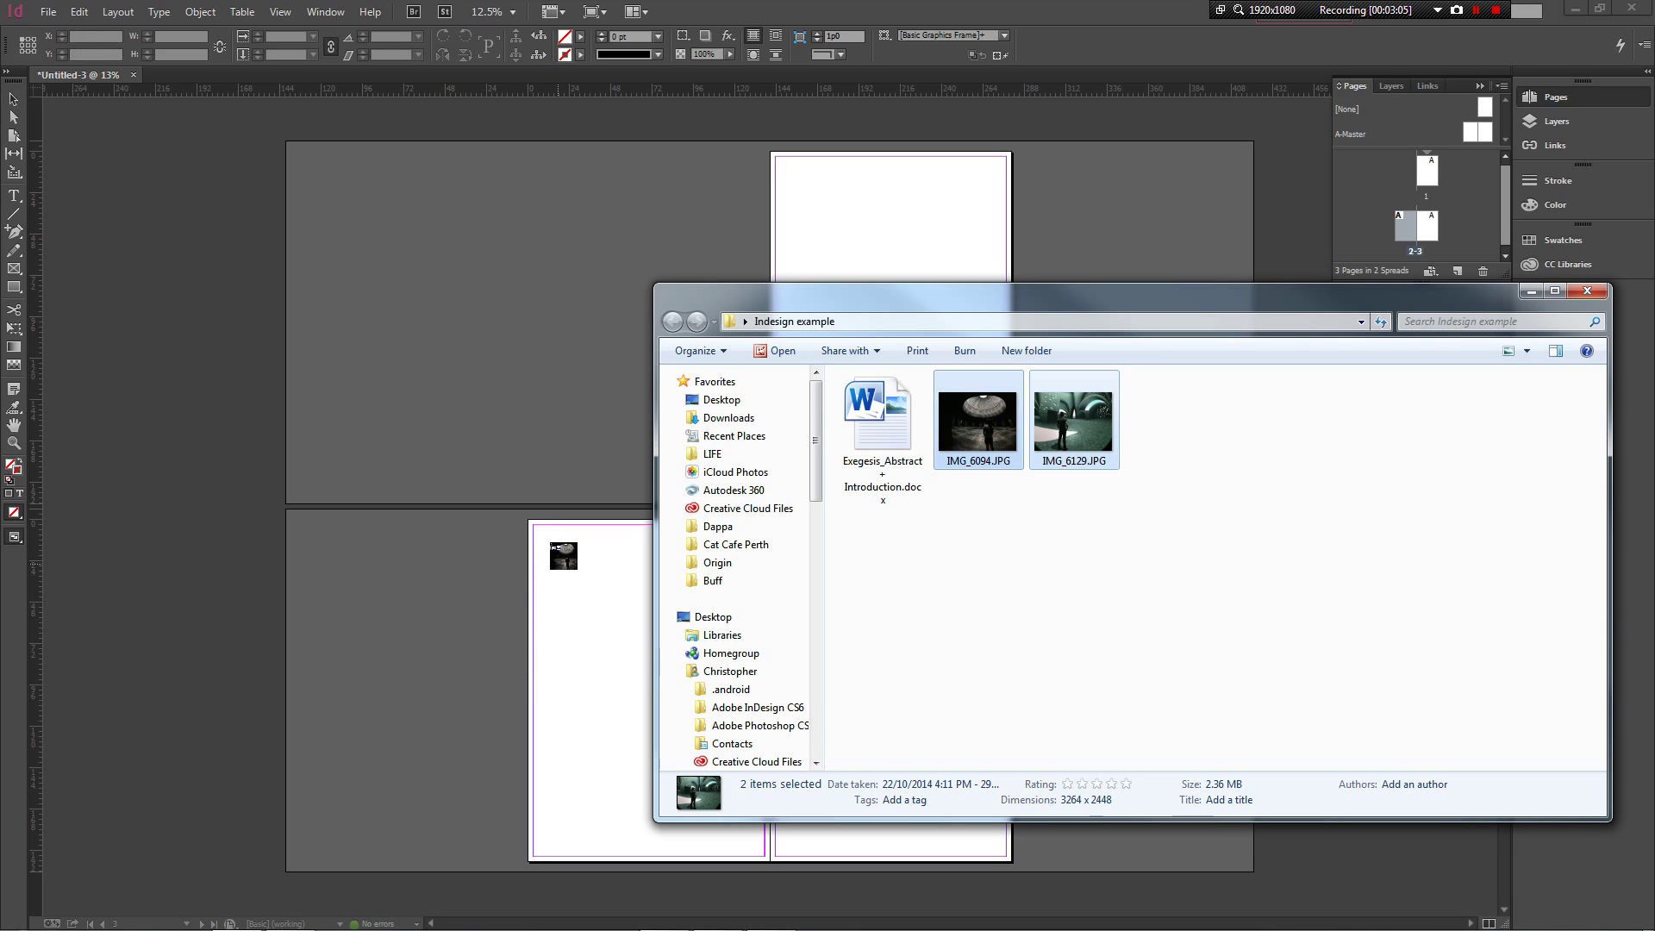
left_click(569, 572)
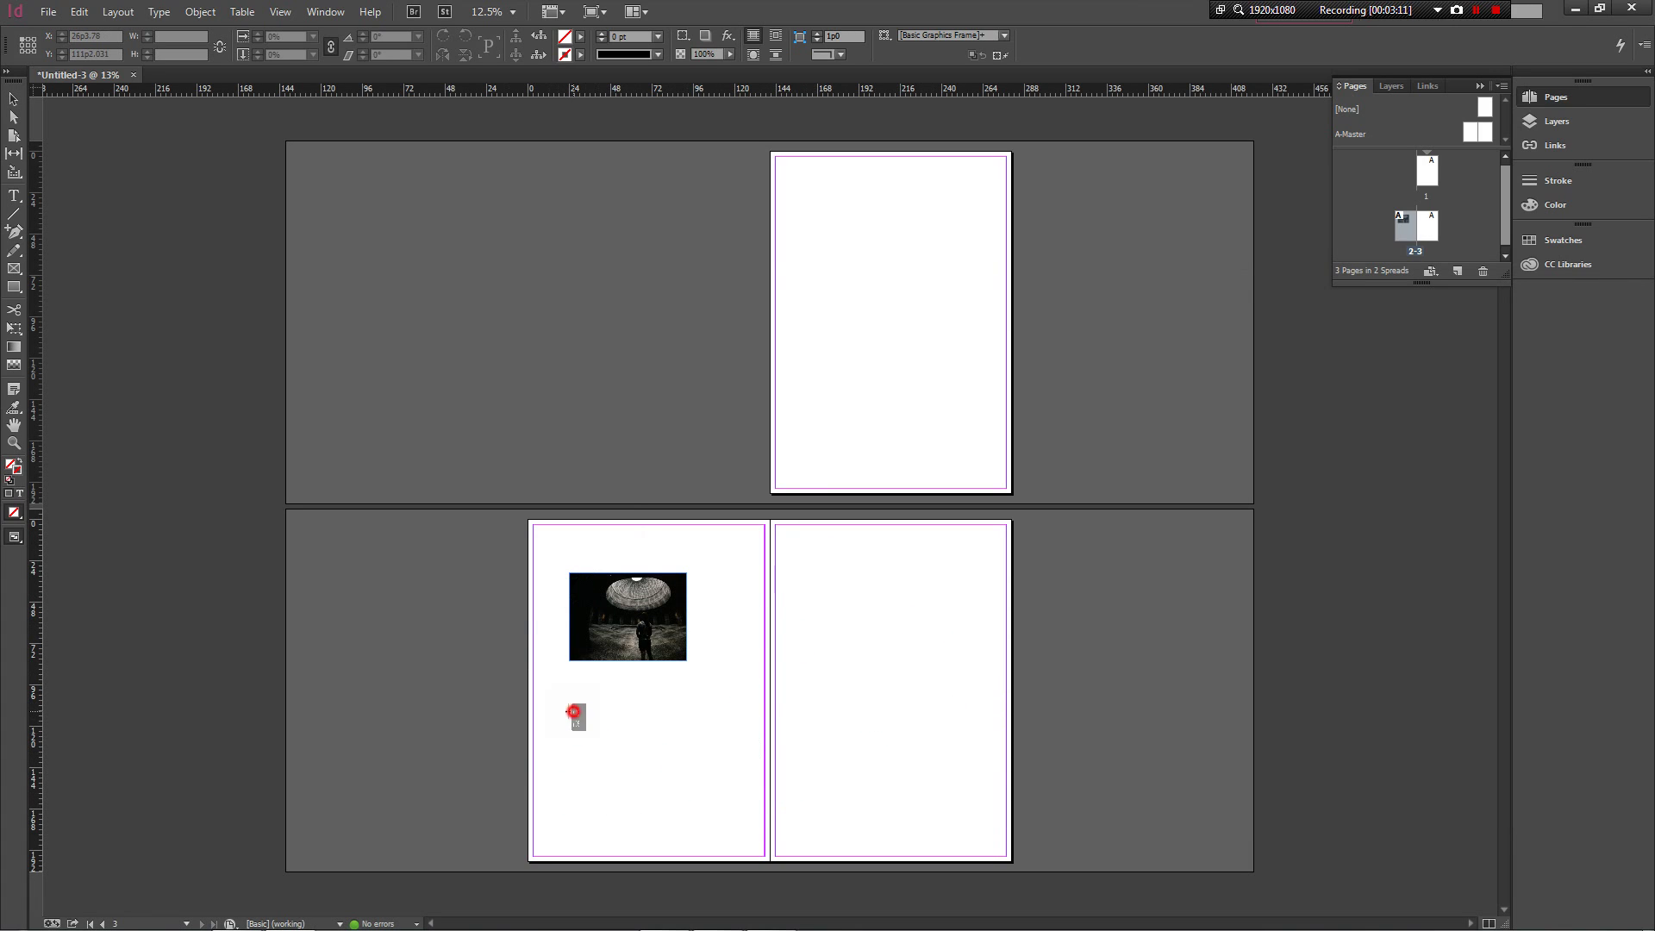
left_click(572, 711)
left_click(714, 723)
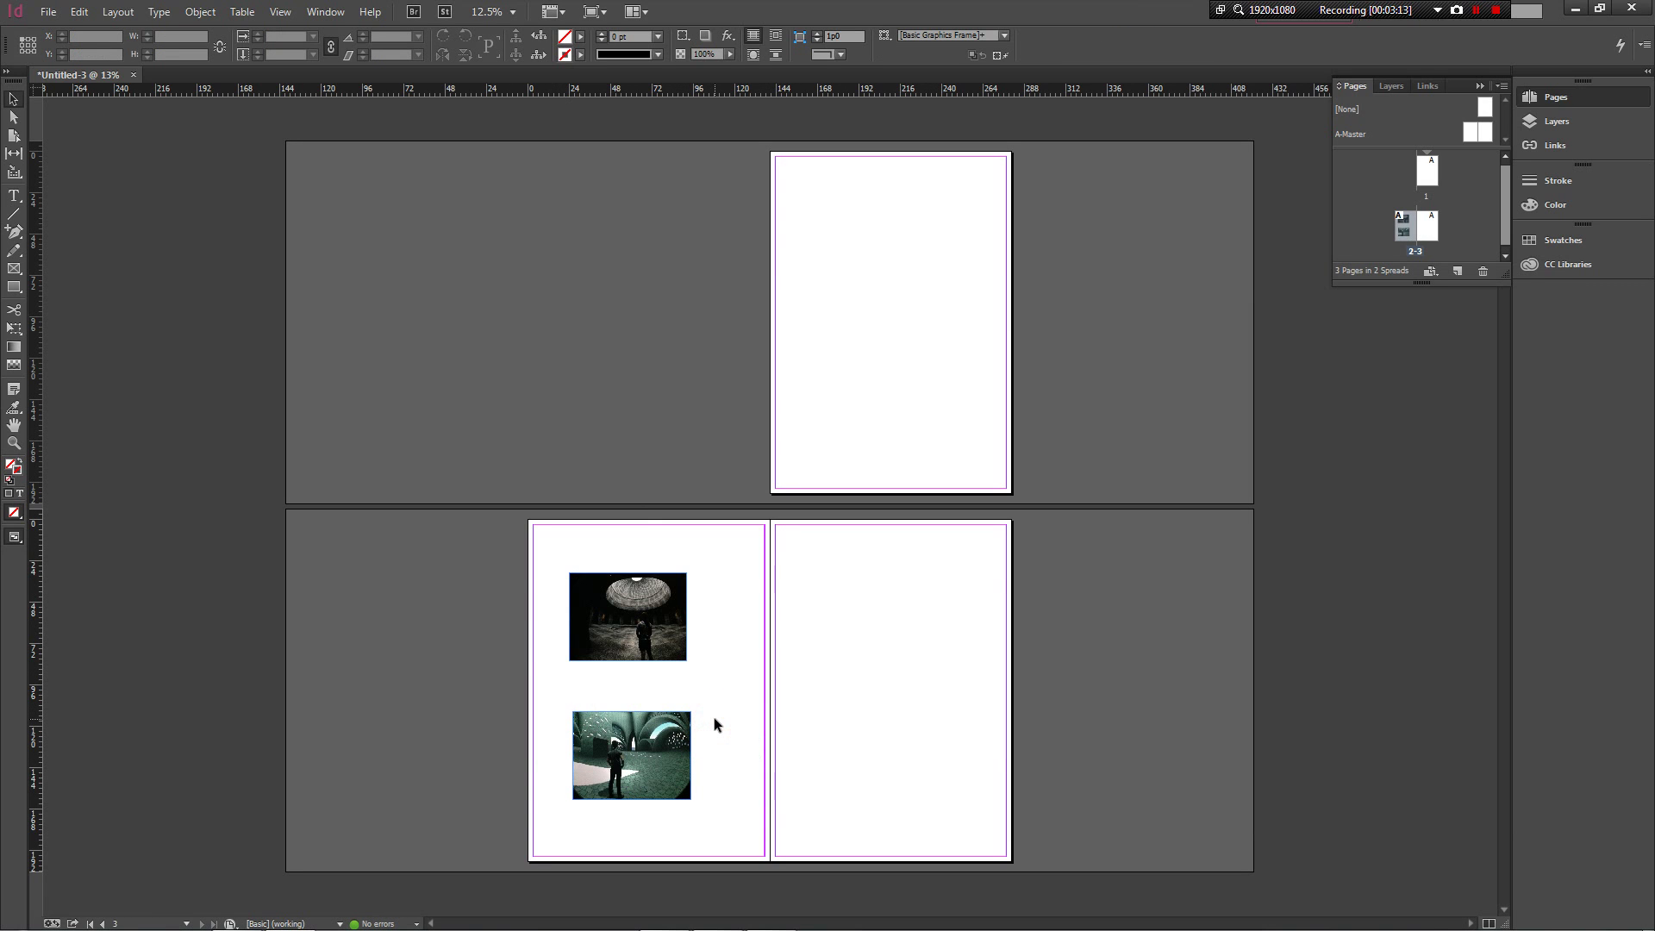
Step: Zoom to 25%, deselect, and hide the margin guides and frame edges
key("ctrl+equal")
key("ctrl+equal")
key("ctrl+minus")
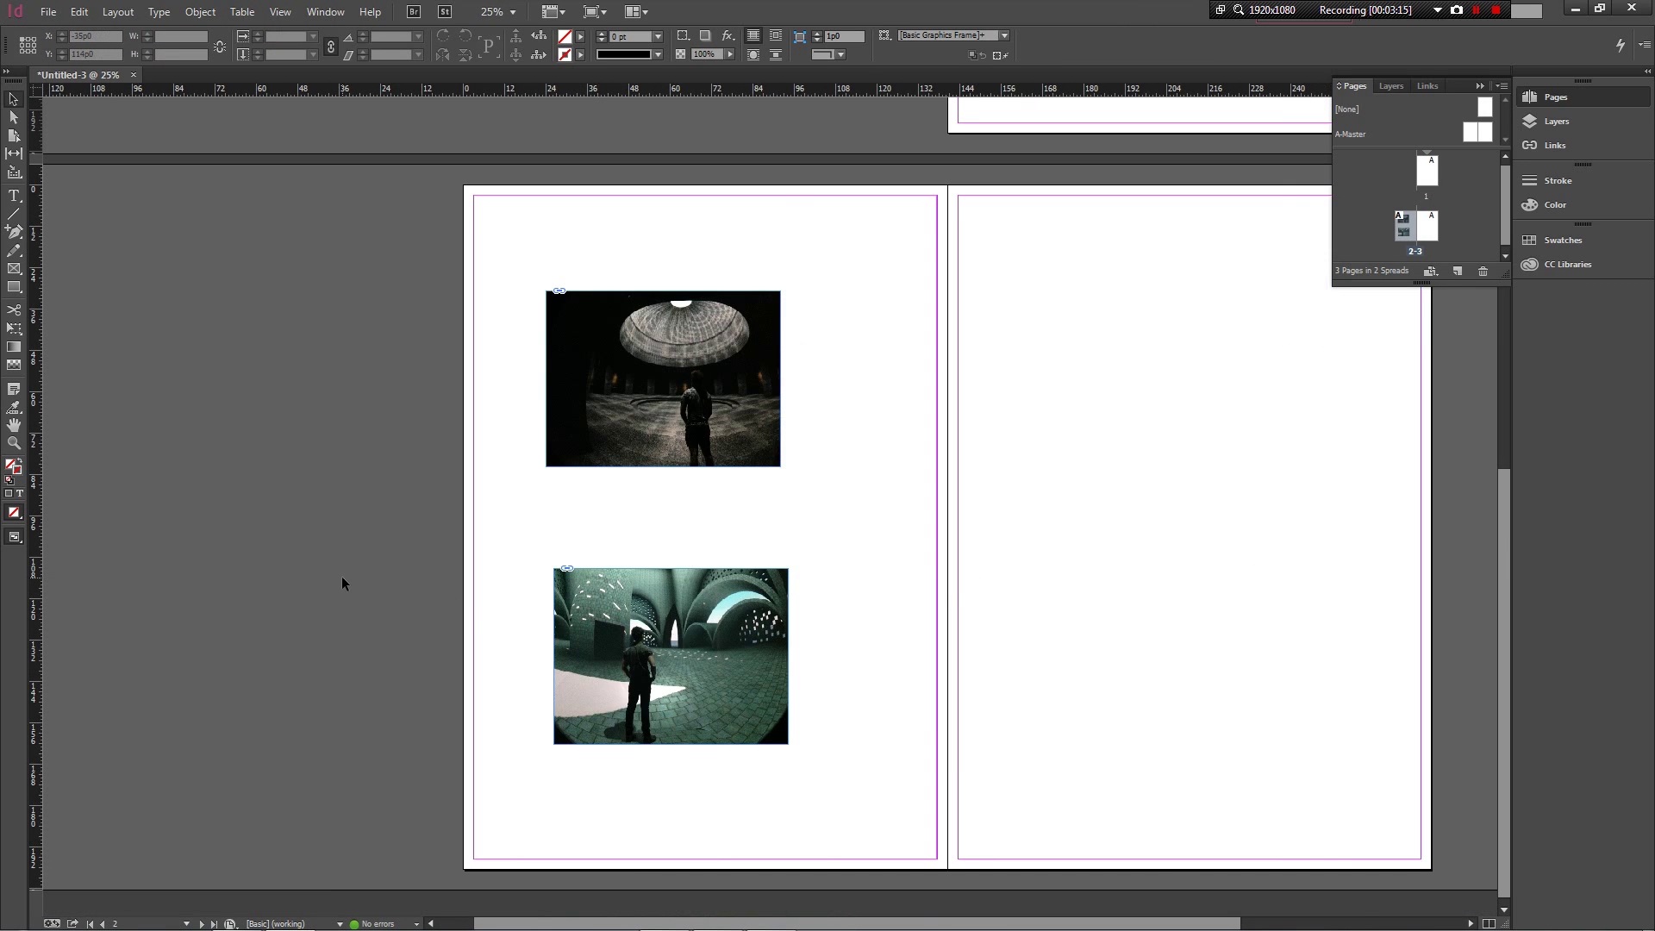
scroll(341, 576, "left", 3)
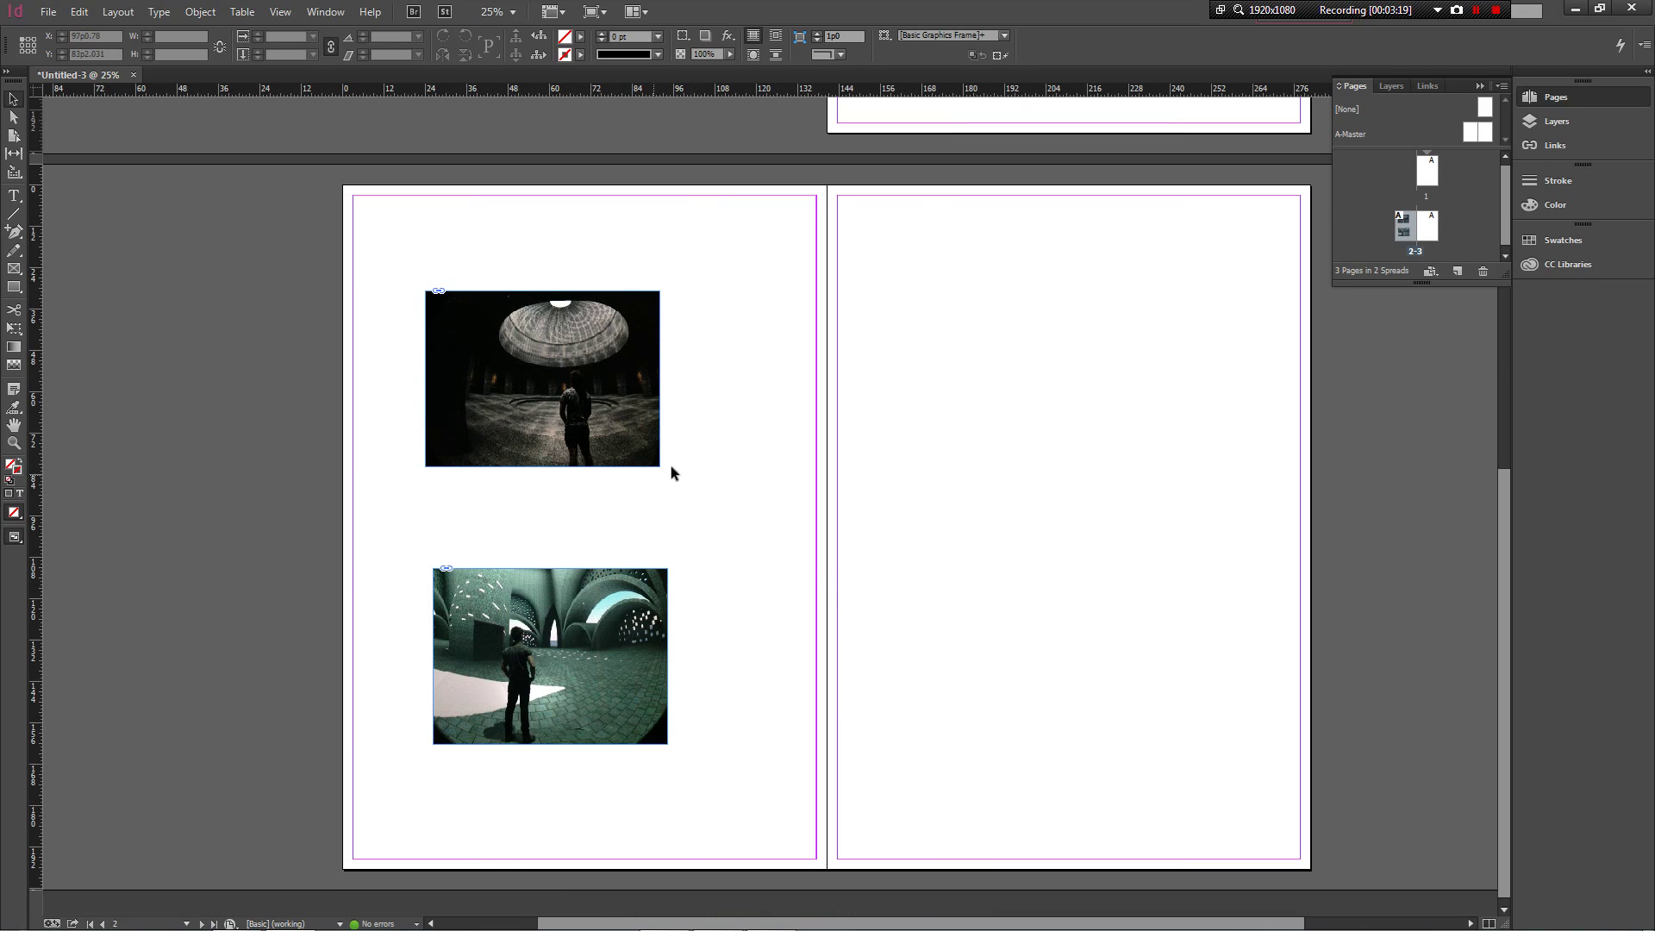
left_click(700, 556)
key("ctrl+;")
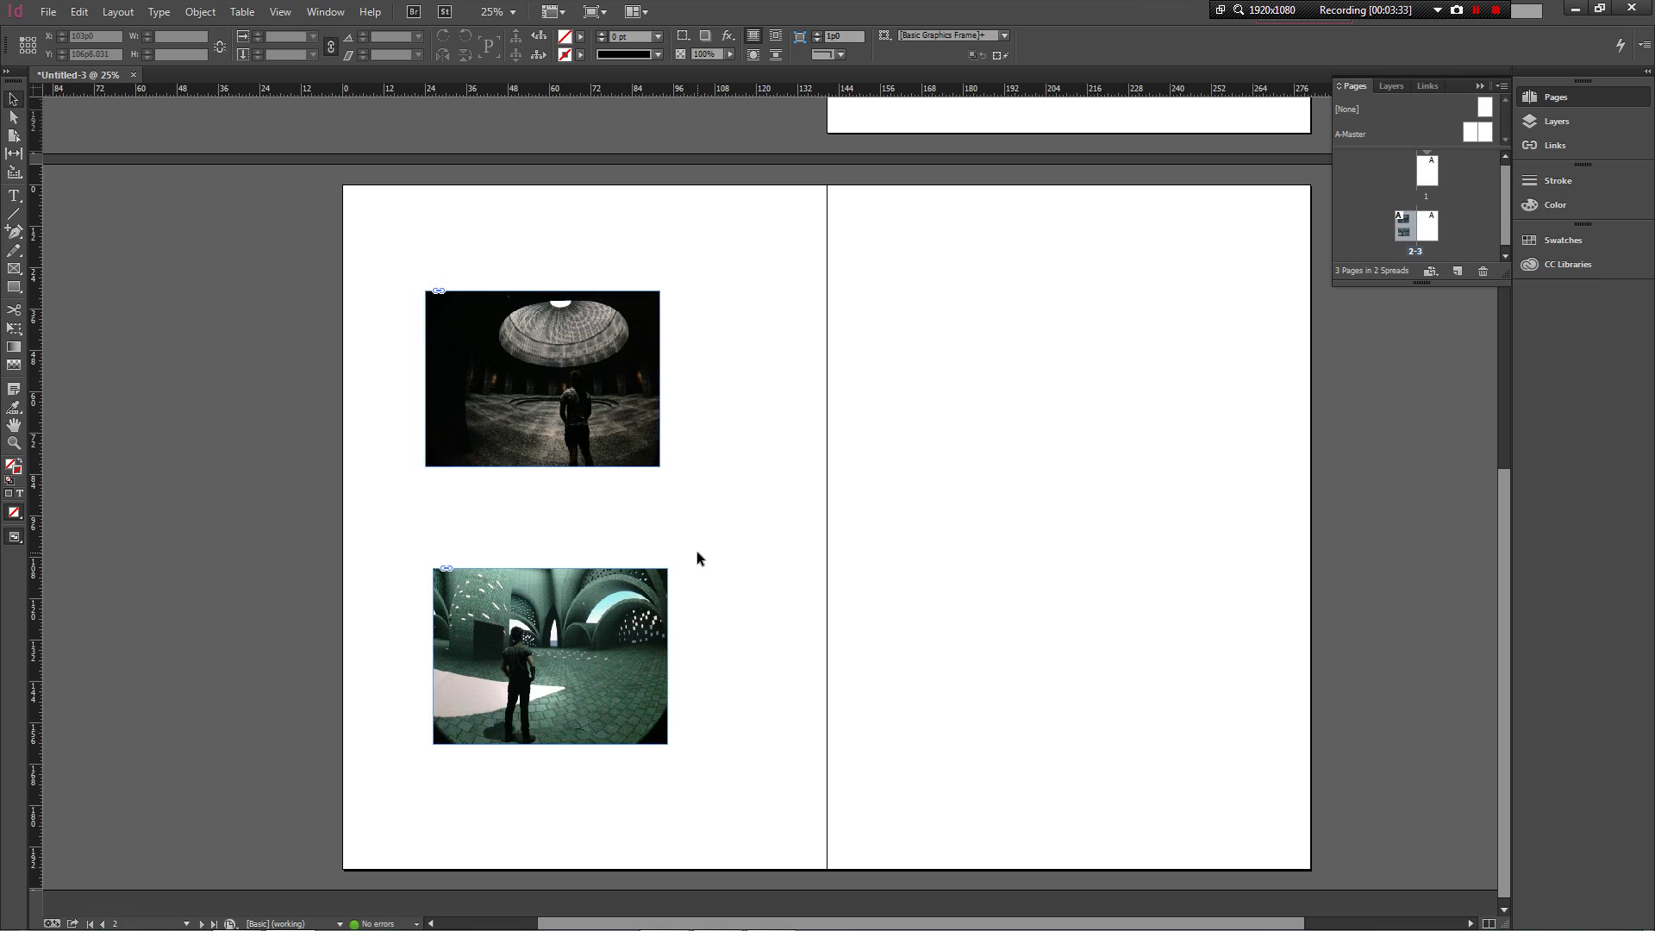
key("ctrl+h")
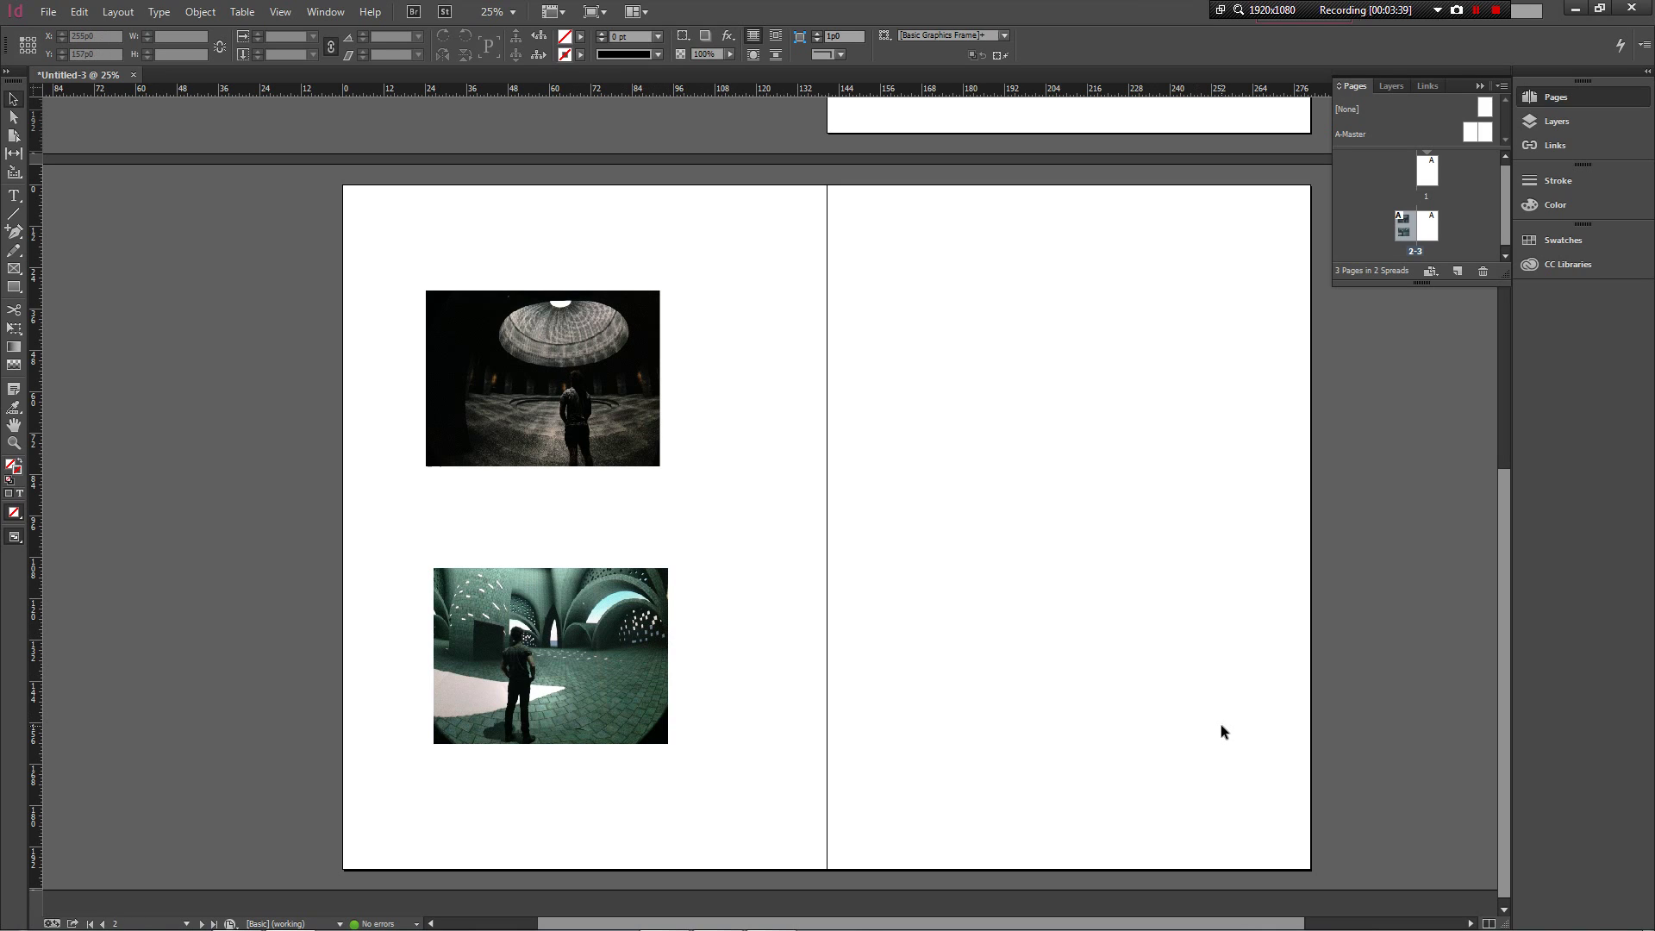
Step: Select both photo frames and try selecting page 2, page 3 and spread 2-3 in the Pages panel
left_click_drag(791, 629, 620, 409)
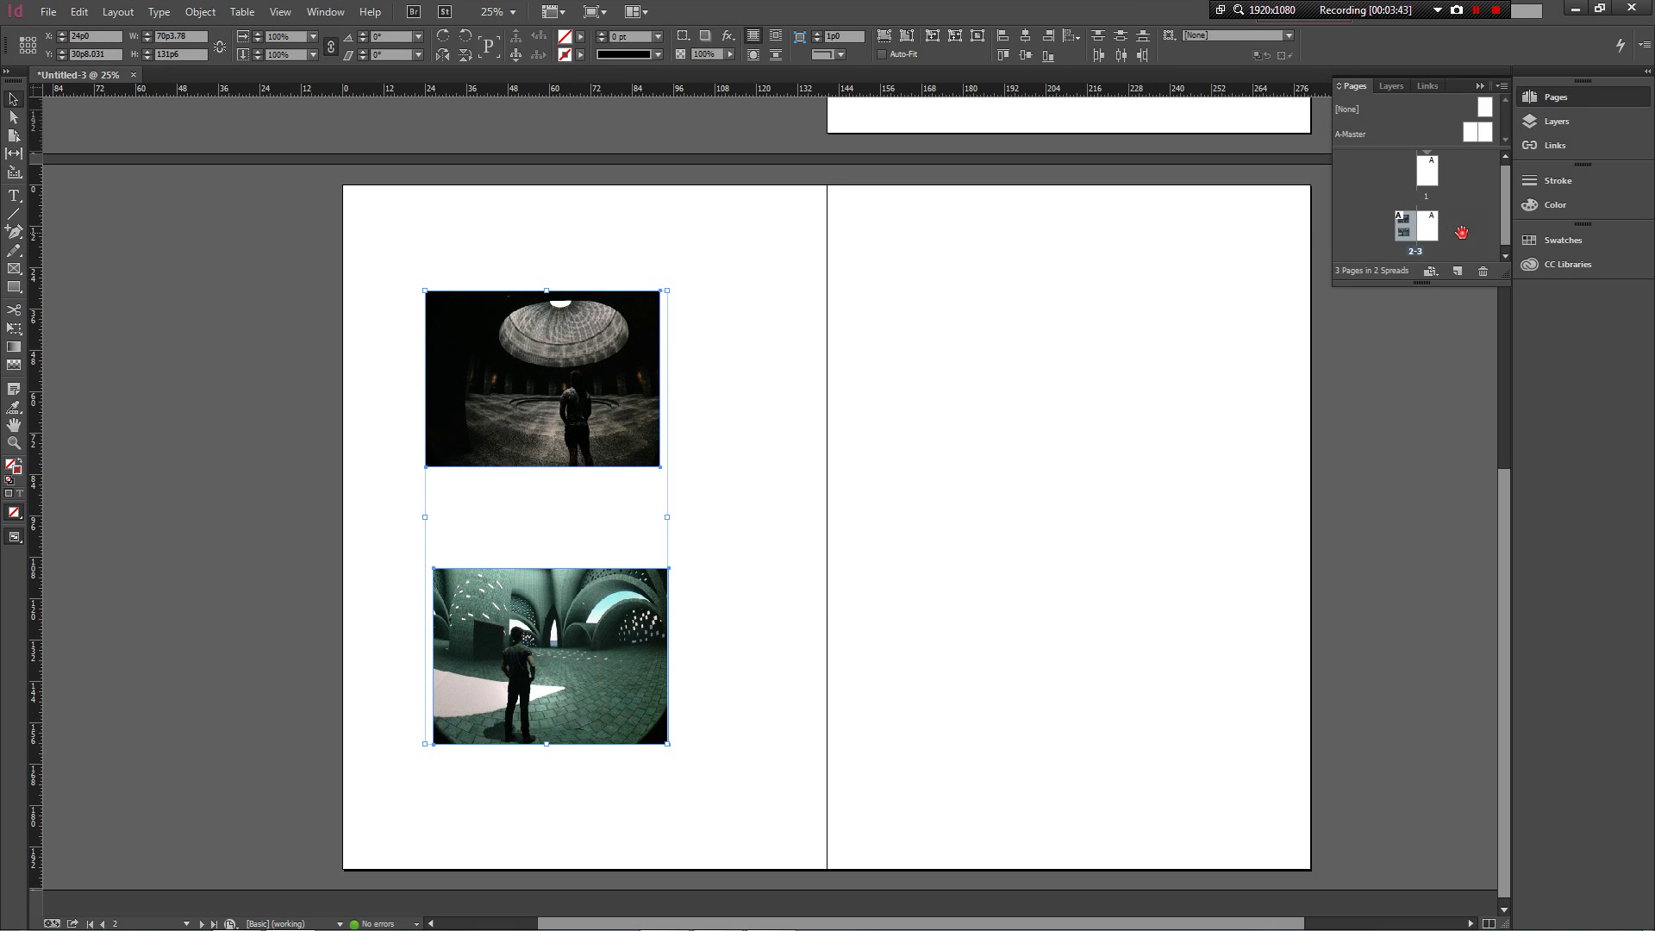
double_click(1406, 233)
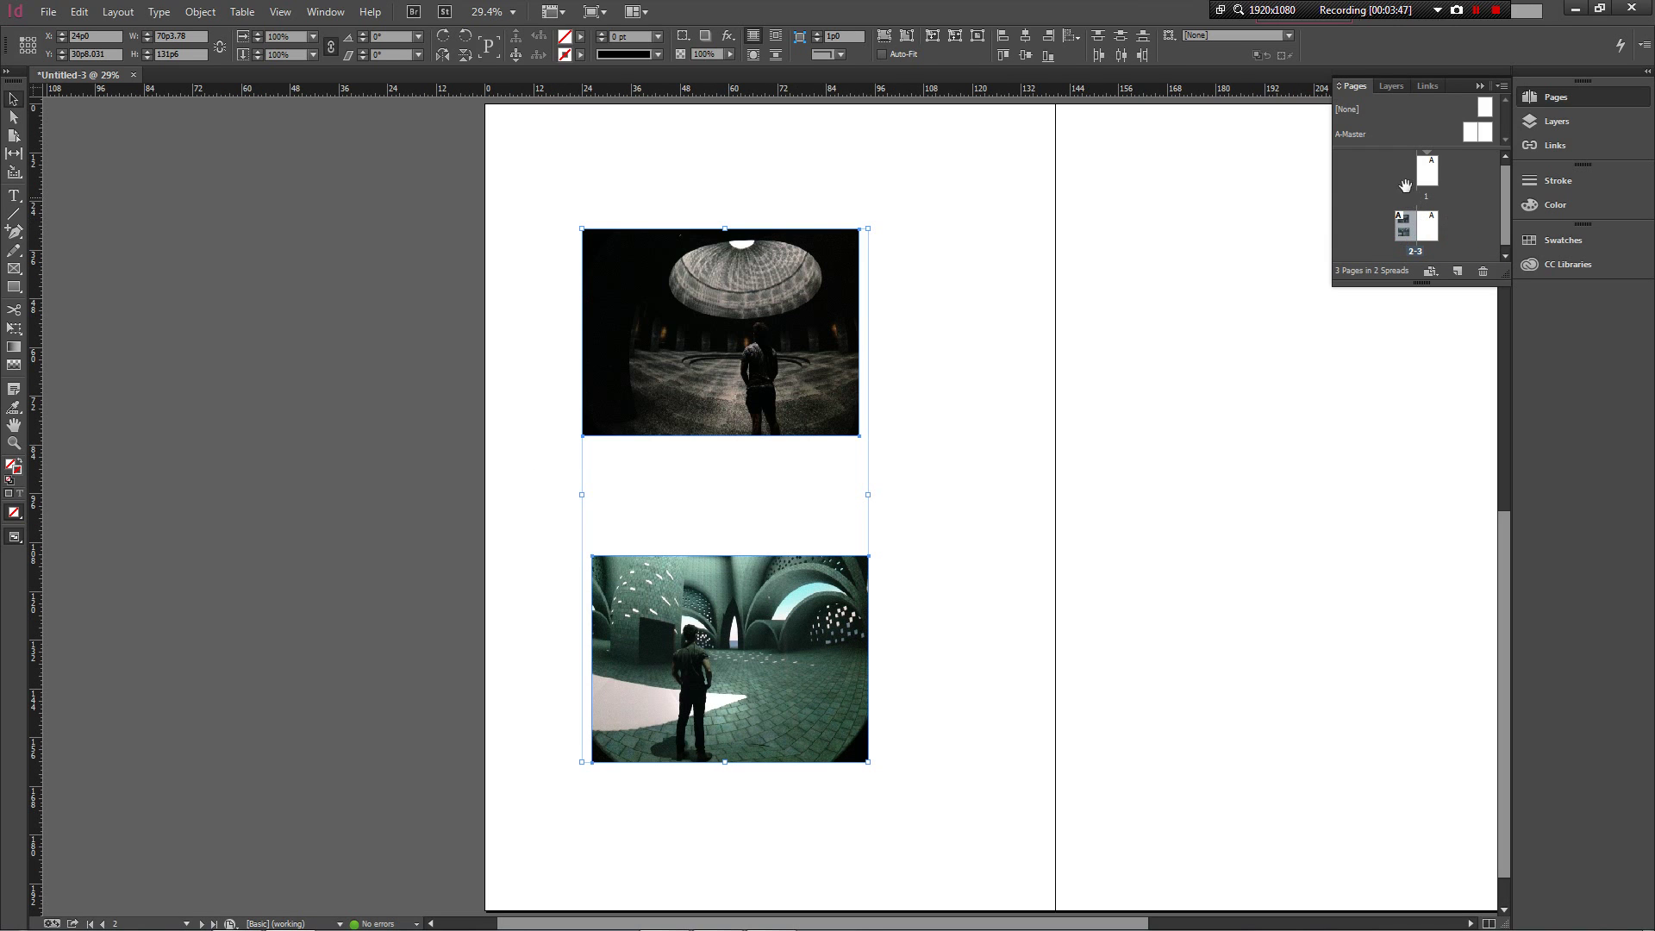
left_click(1456, 232)
left_click(1403, 226)
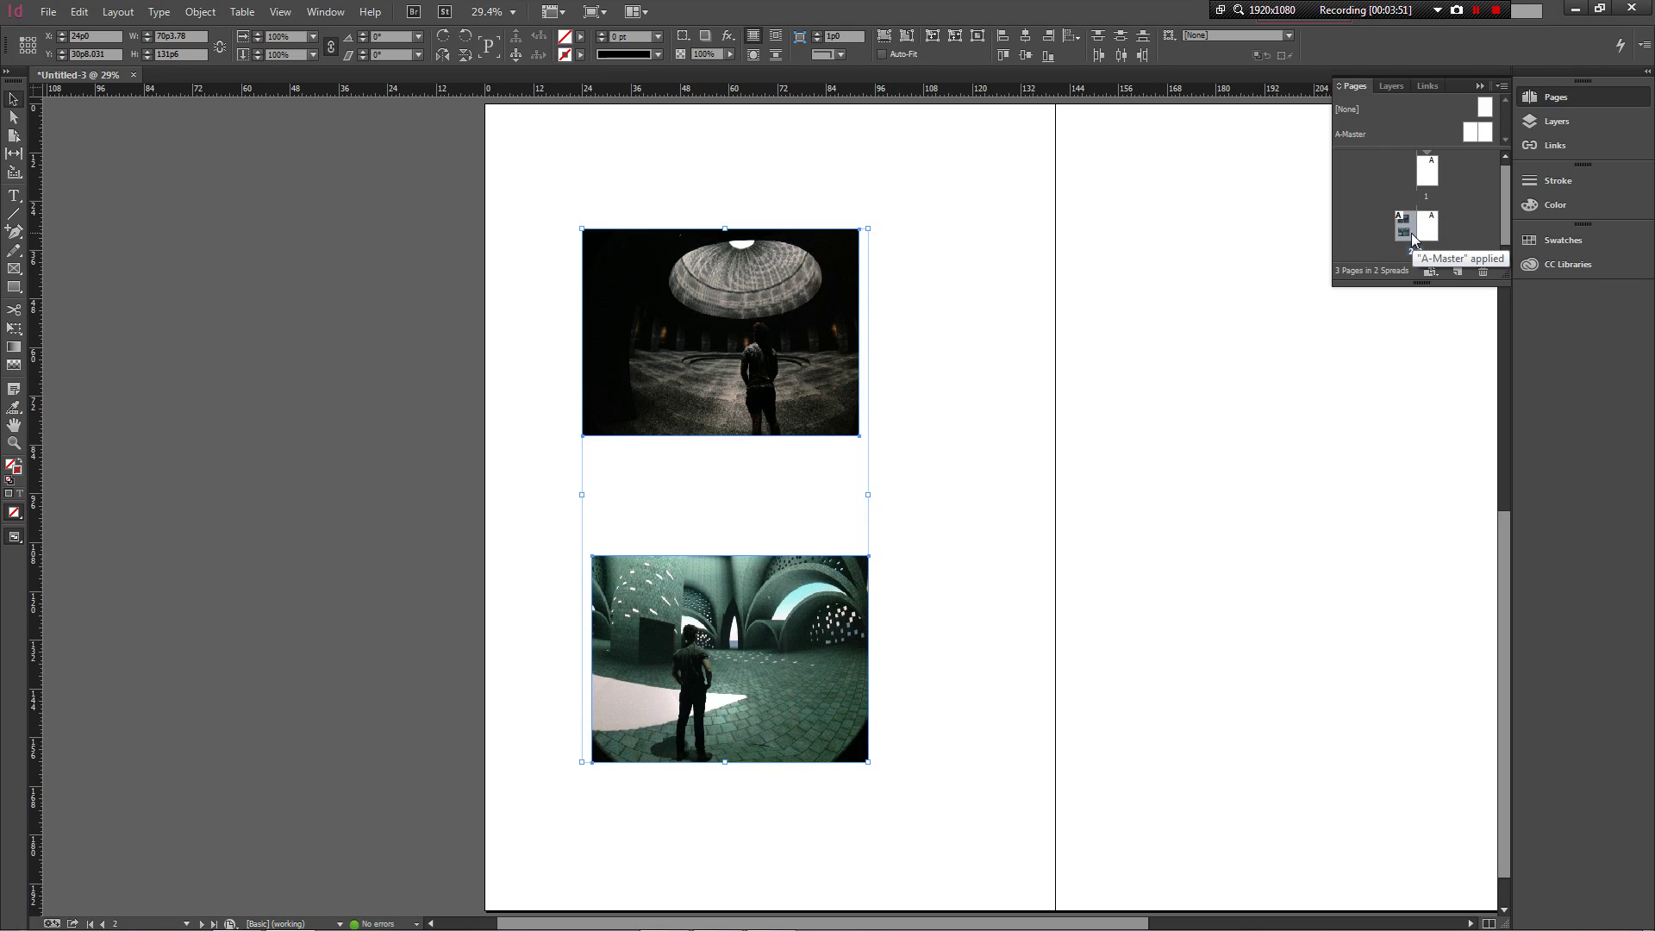
left_click(1468, 232)
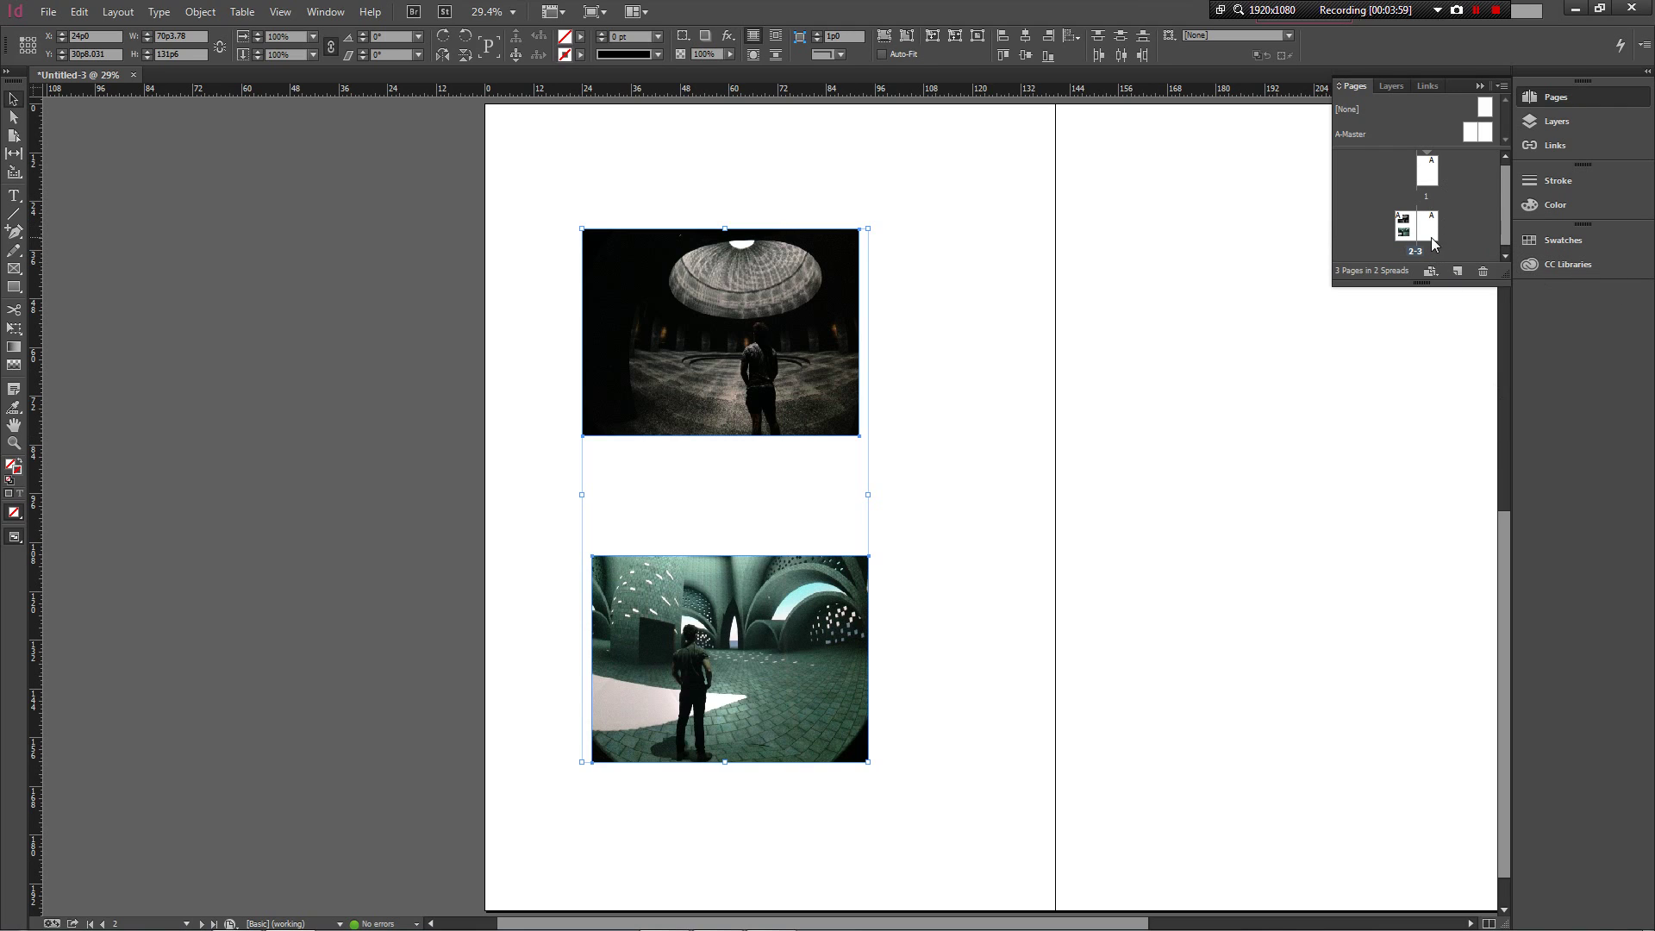
scroll(1482, 217, "down", 1)
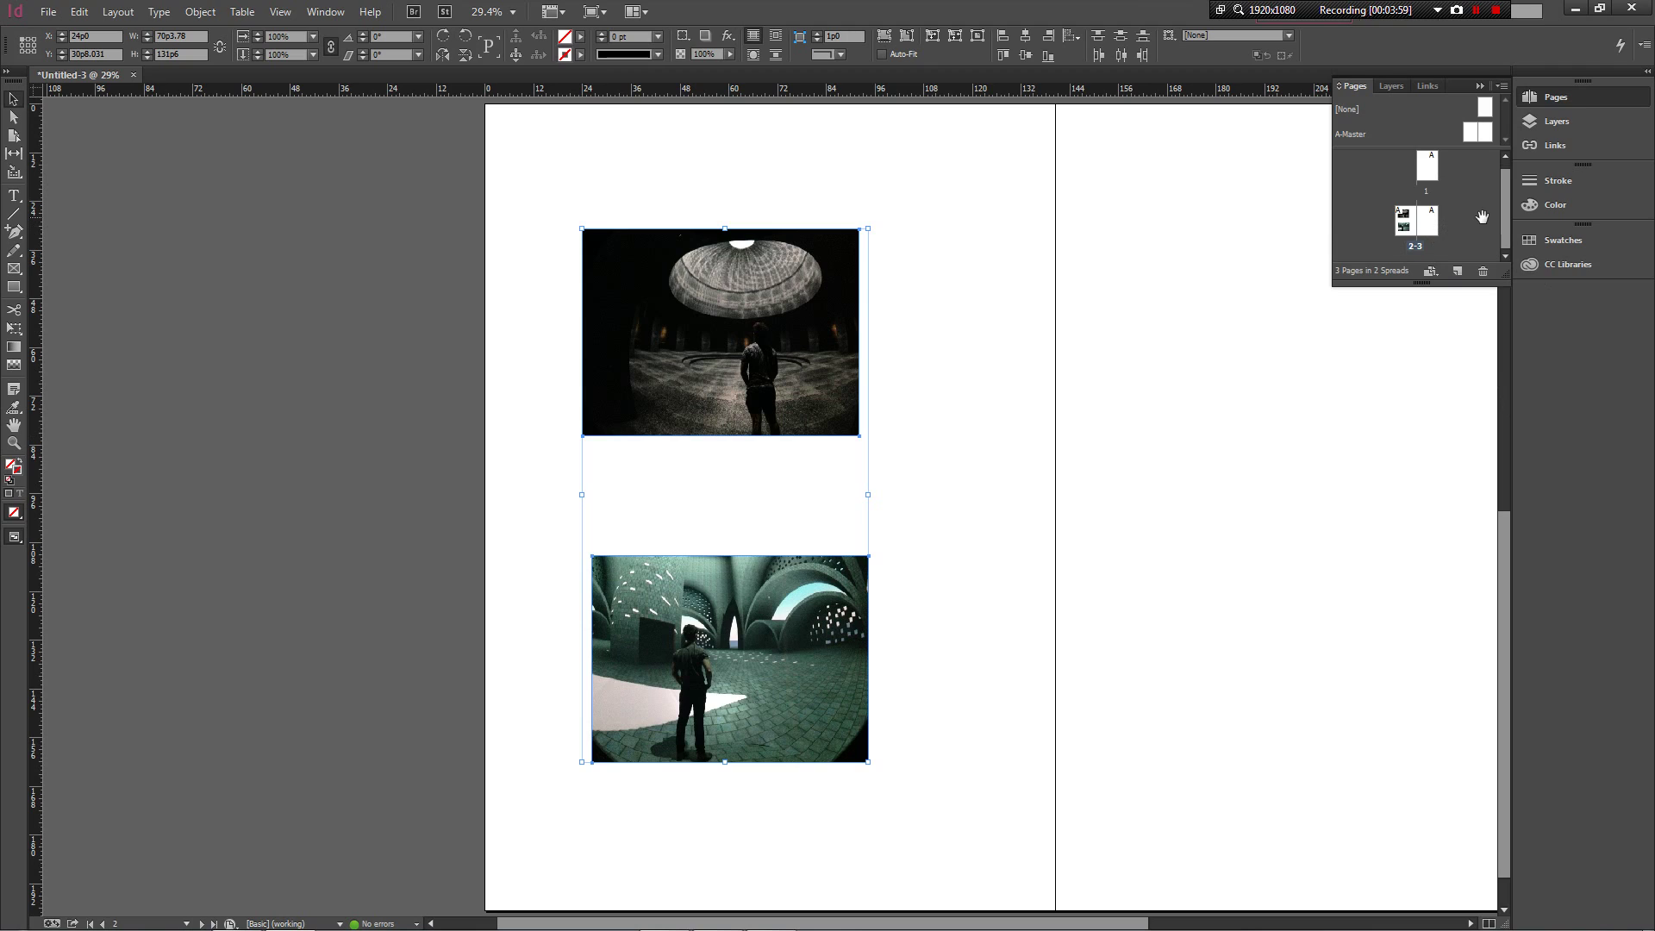
left_click(1428, 231)
left_click(1406, 229, "shift")
mouse_move(1406, 228)
left_mouse_down()
mouse_move(1418, 168)
mouse_move(1406, 229)
left_mouse_up()
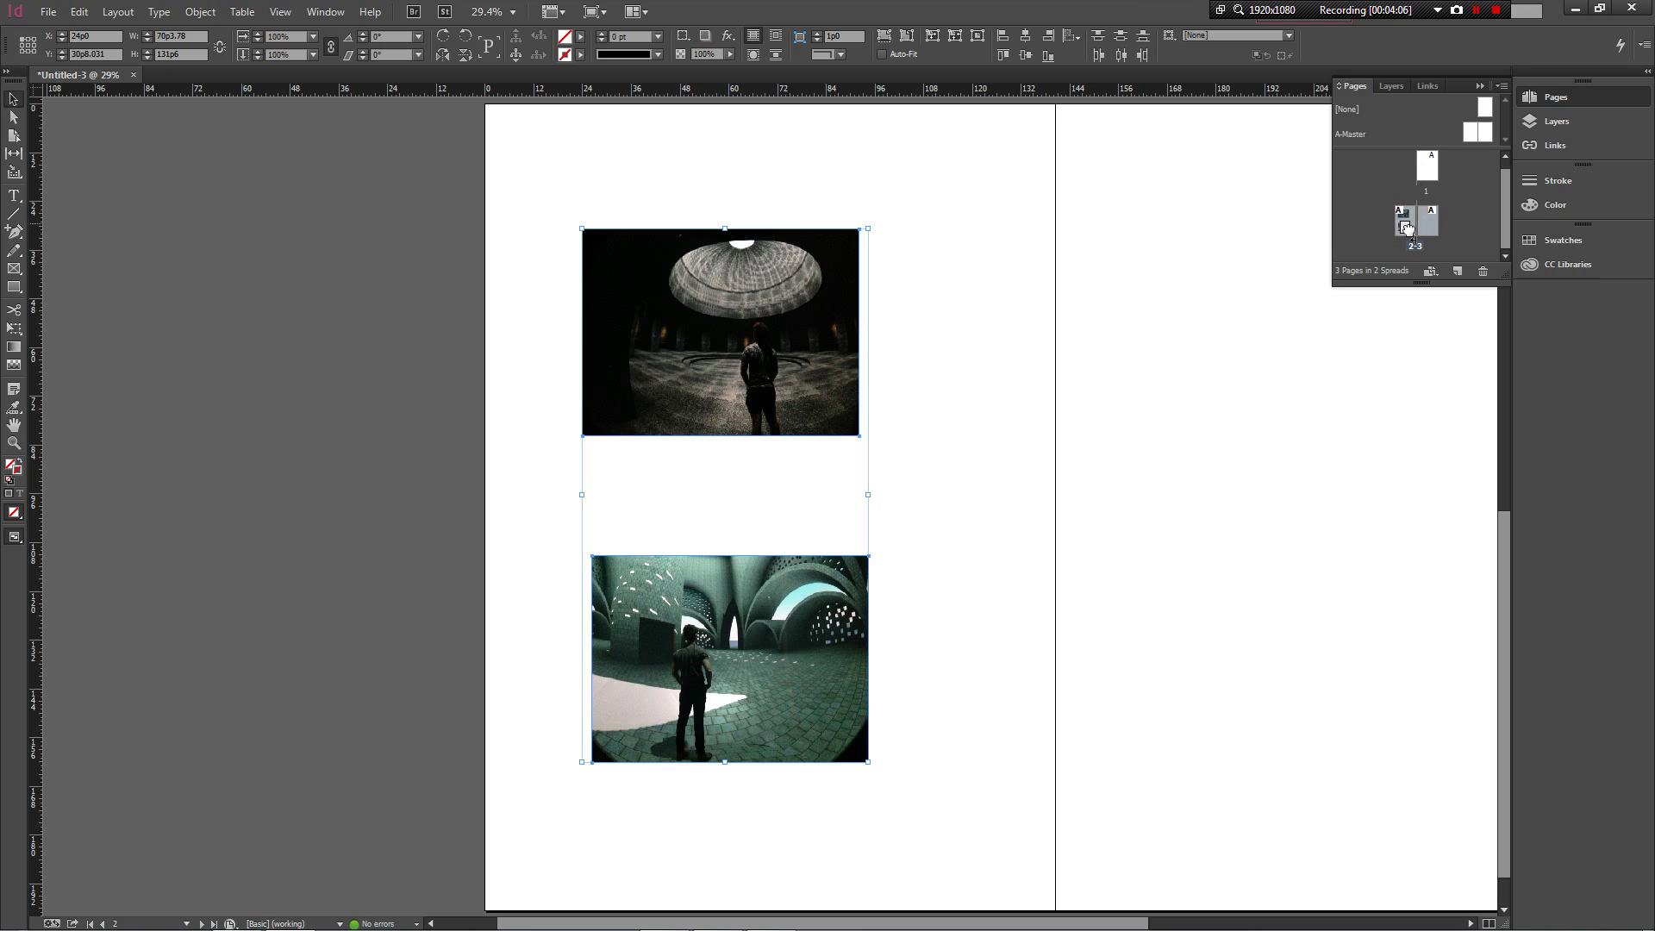
left_click(1450, 231)
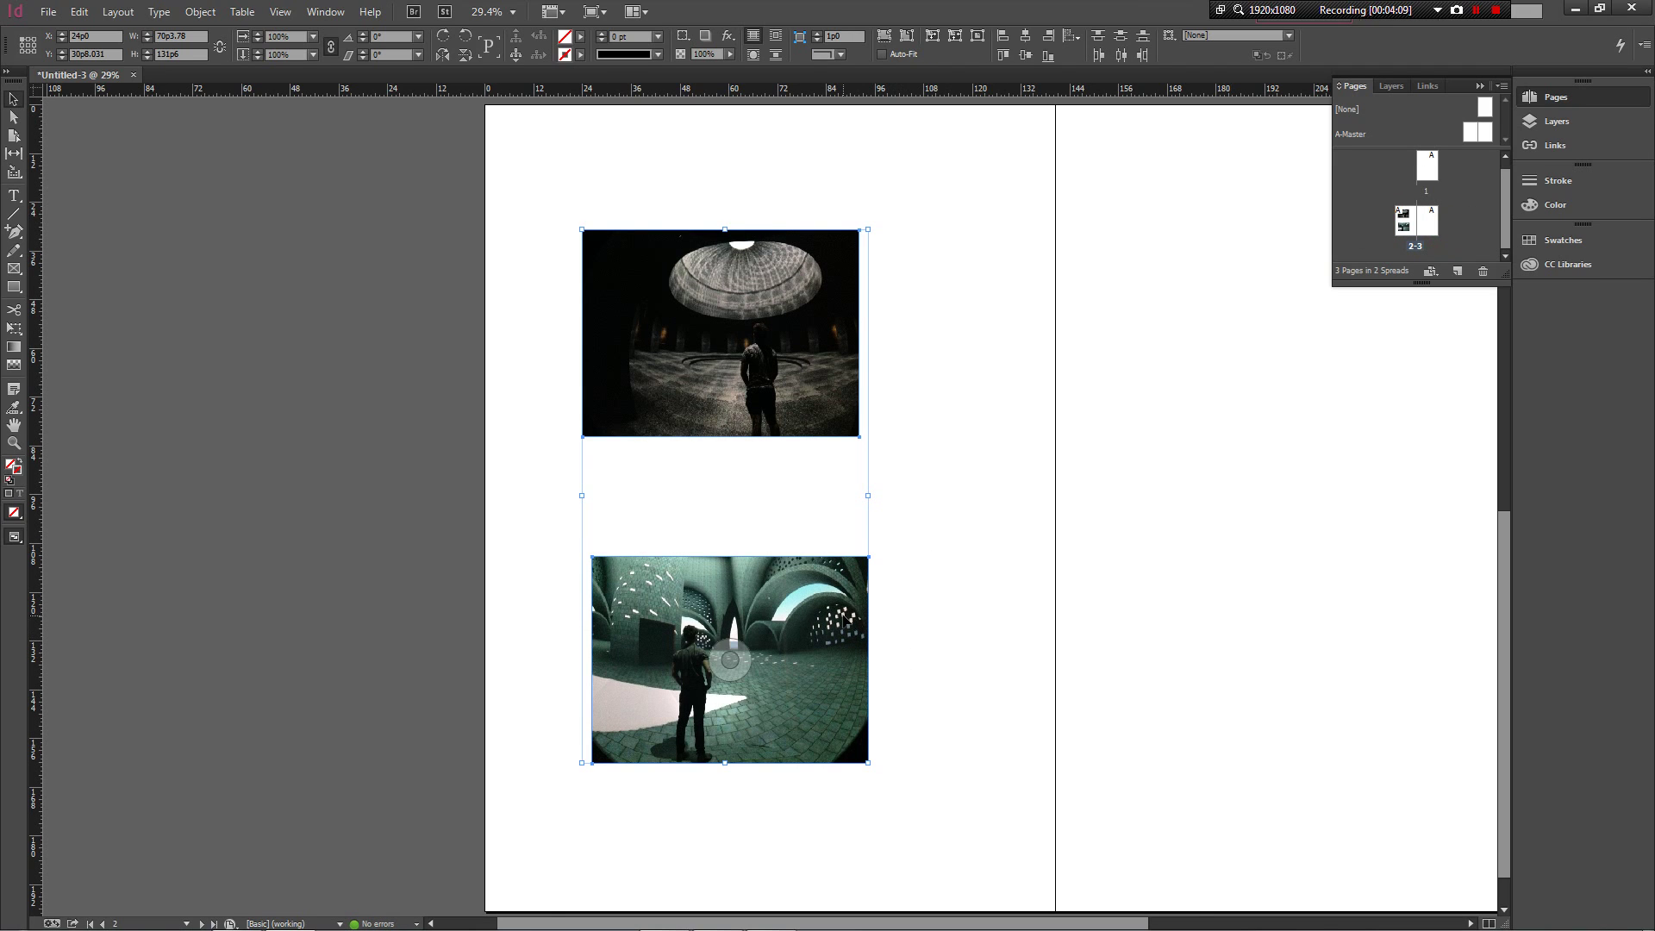
Step: Deselect the photos and show the Links panel listing IMG_6094.JPG and IMG_6129.JPG
scroll(849, 616, "right", 2)
scroll(850, 609, "right", 2)
left_click(969, 573)
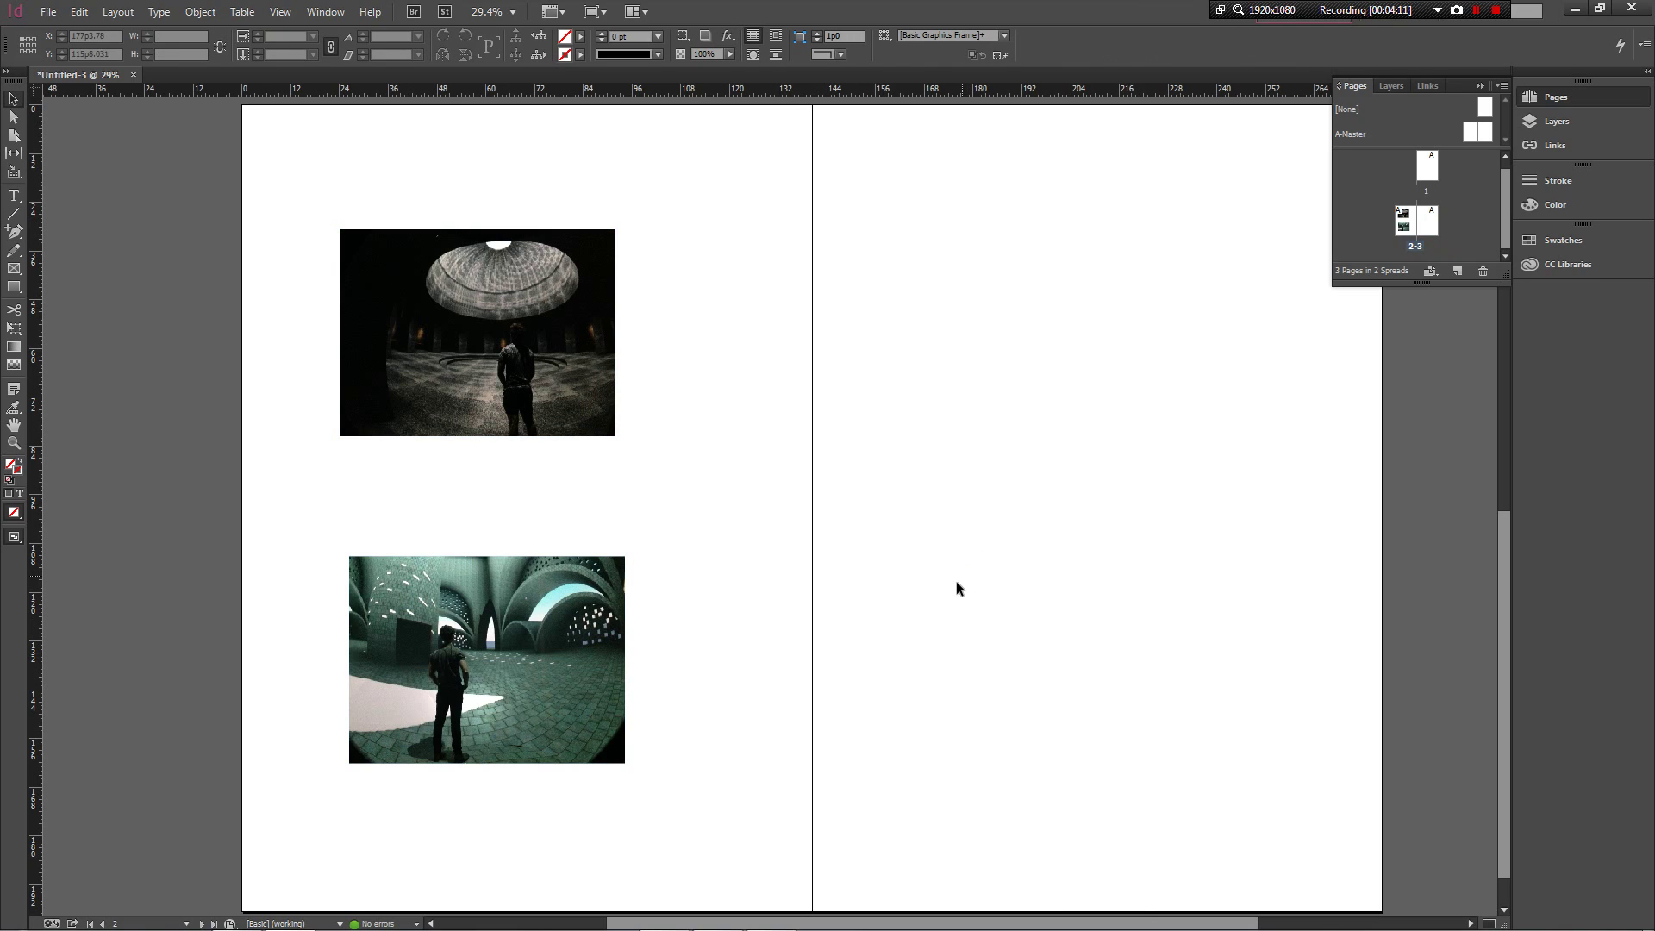
left_click(978, 568)
left_click(1426, 87)
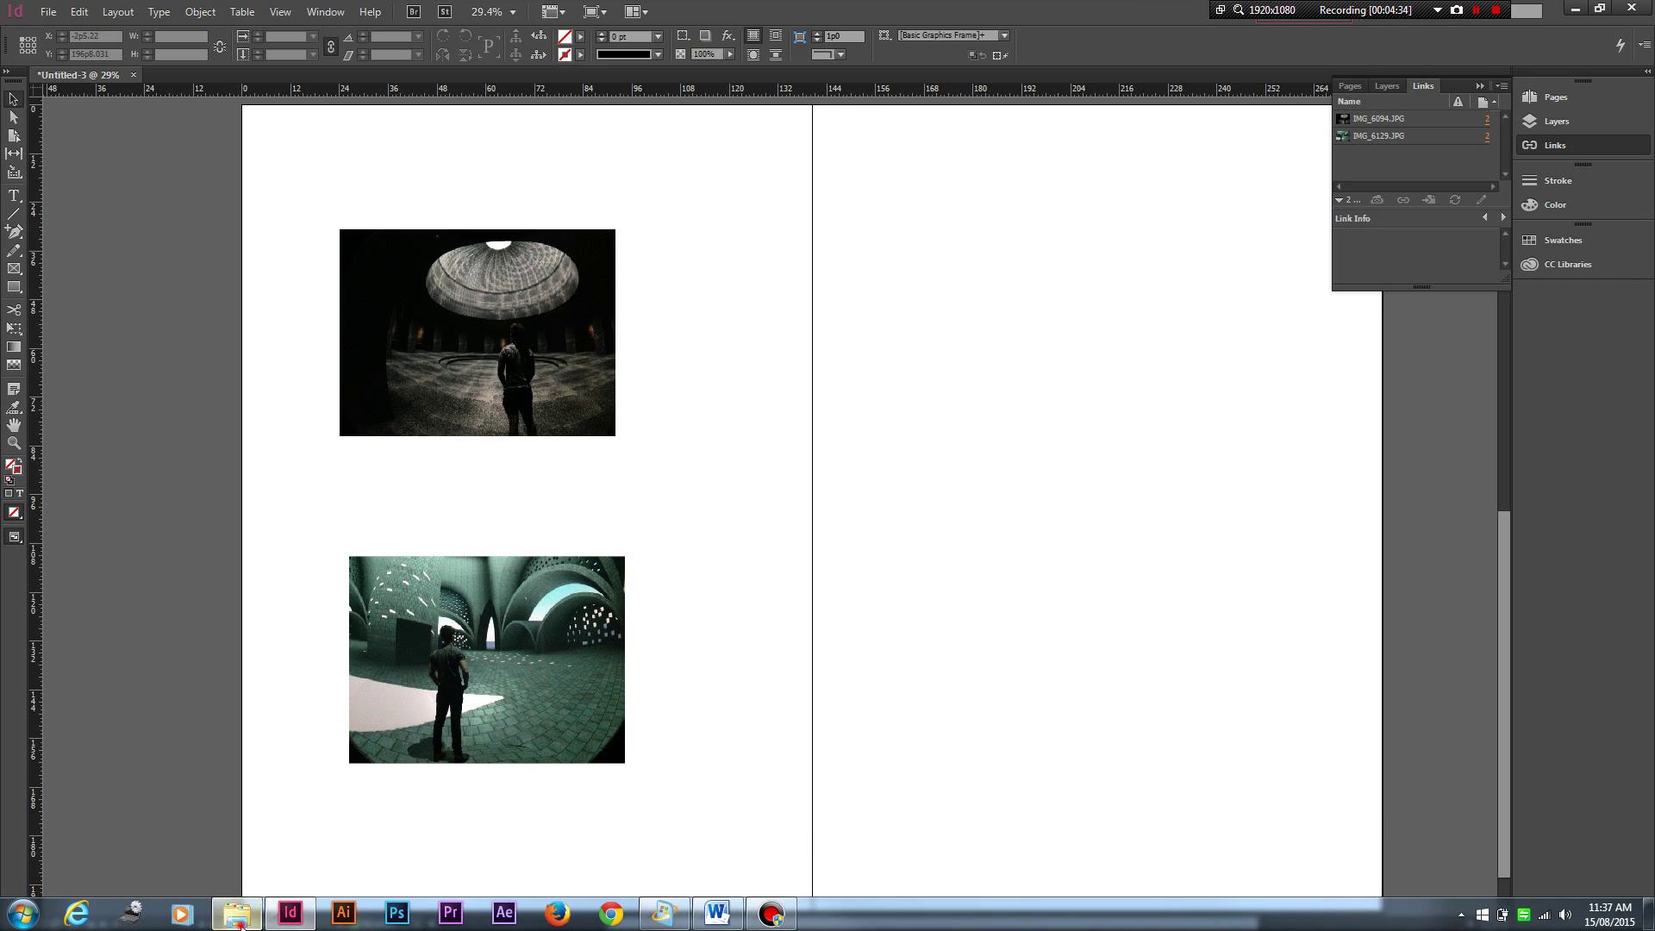
Step: Open and reposition the Indesign example folder window, then return to InDesign
left_click(241, 925)
left_click_drag(810, 292, 747, 283)
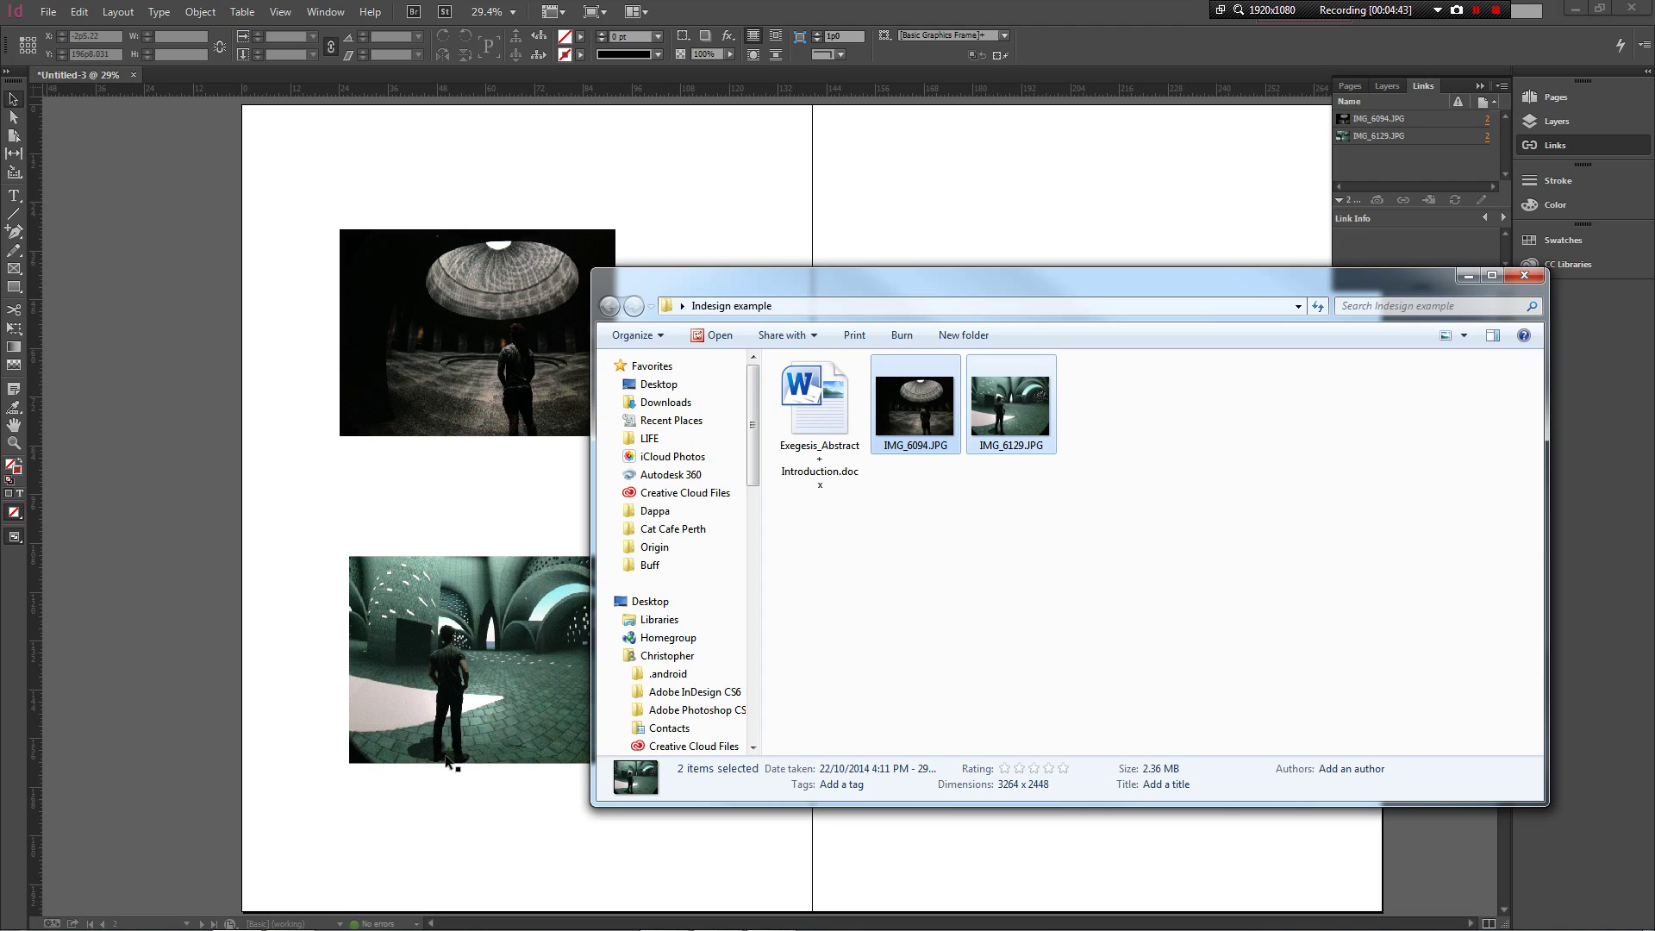
left_click(1044, 544)
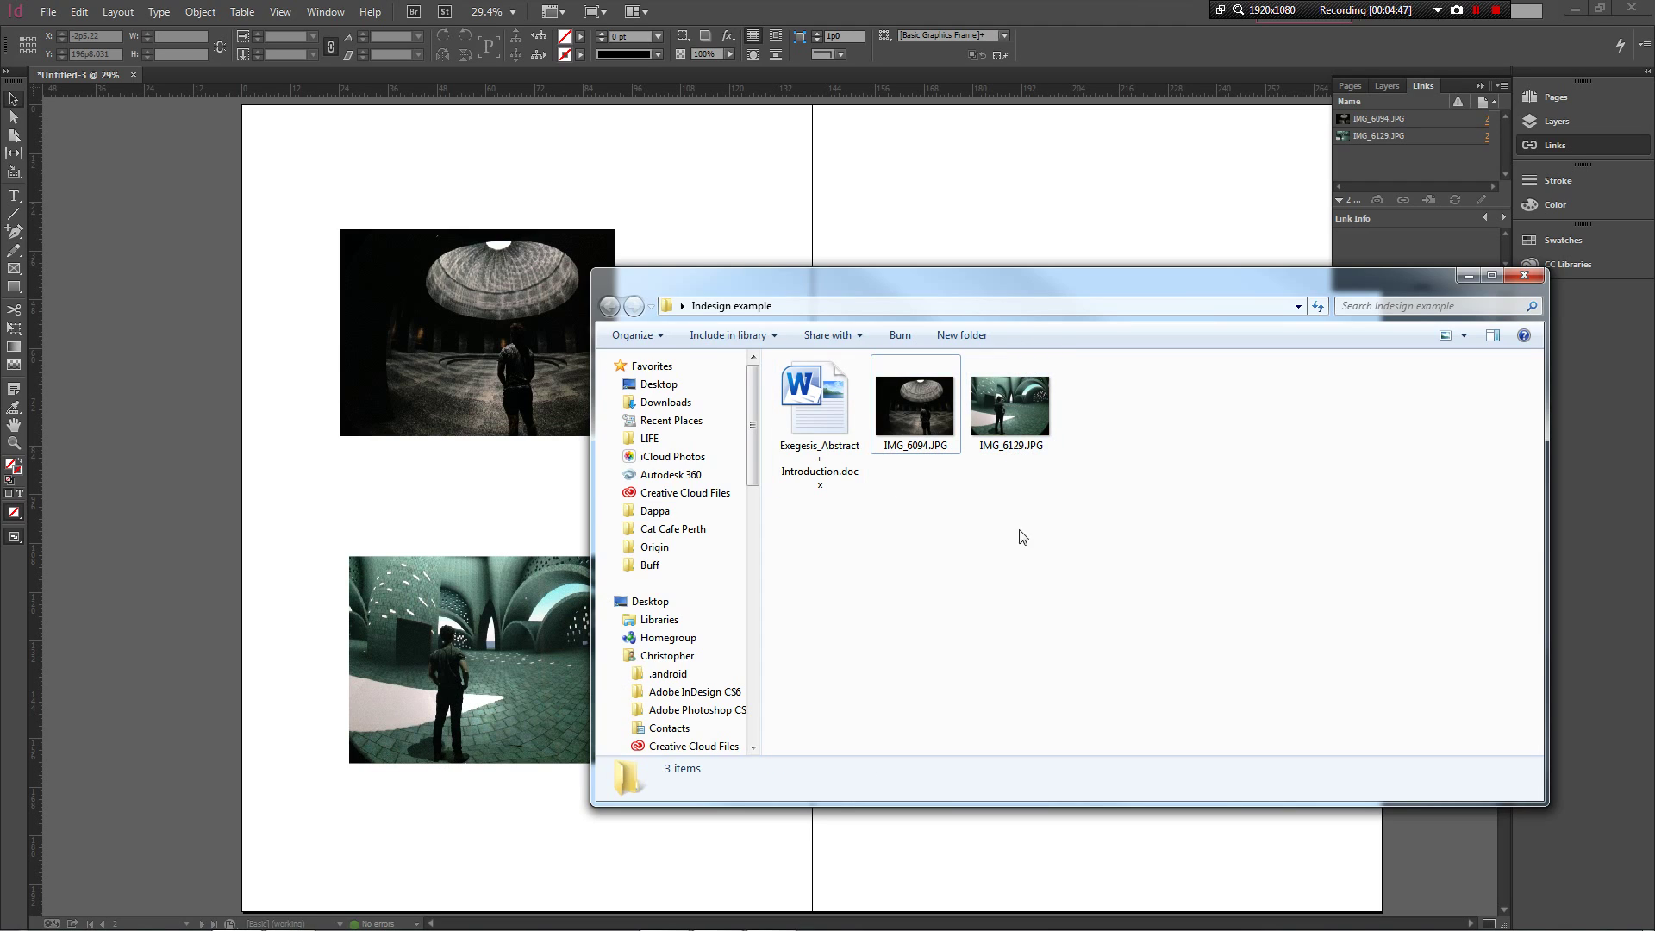
left_click(819, 173)
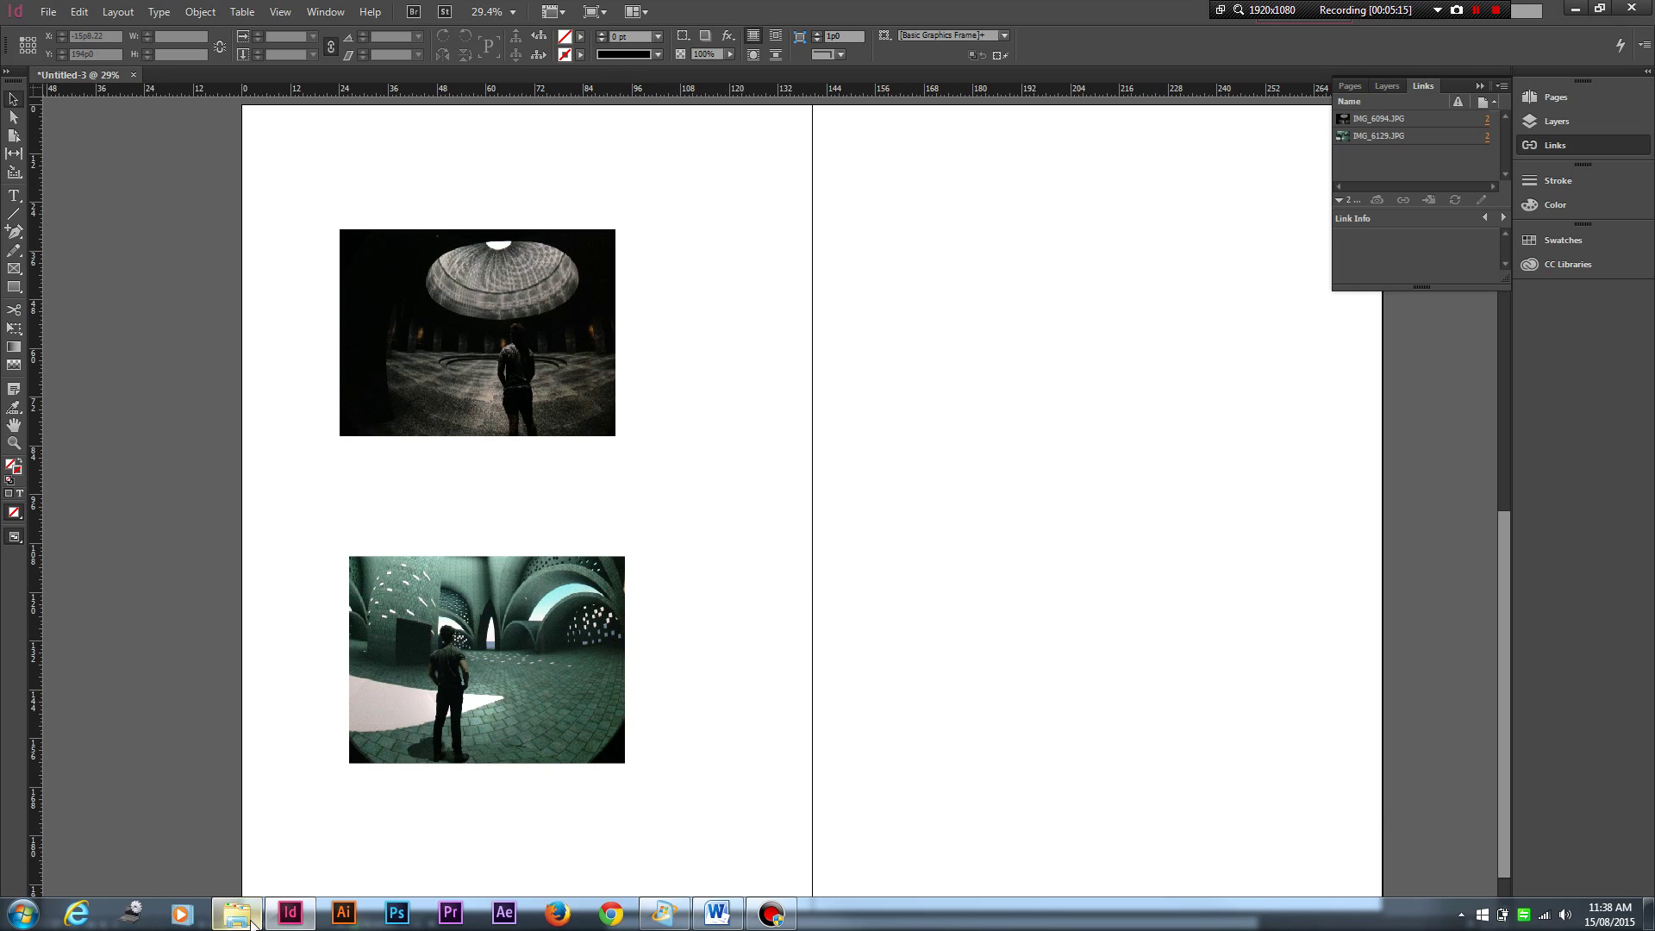
Step: Reopen and reposition the Indesign example folder window, then minimise all windows to the desktop
left_click(237, 912)
left_click_drag(978, 284, 1049, 248)
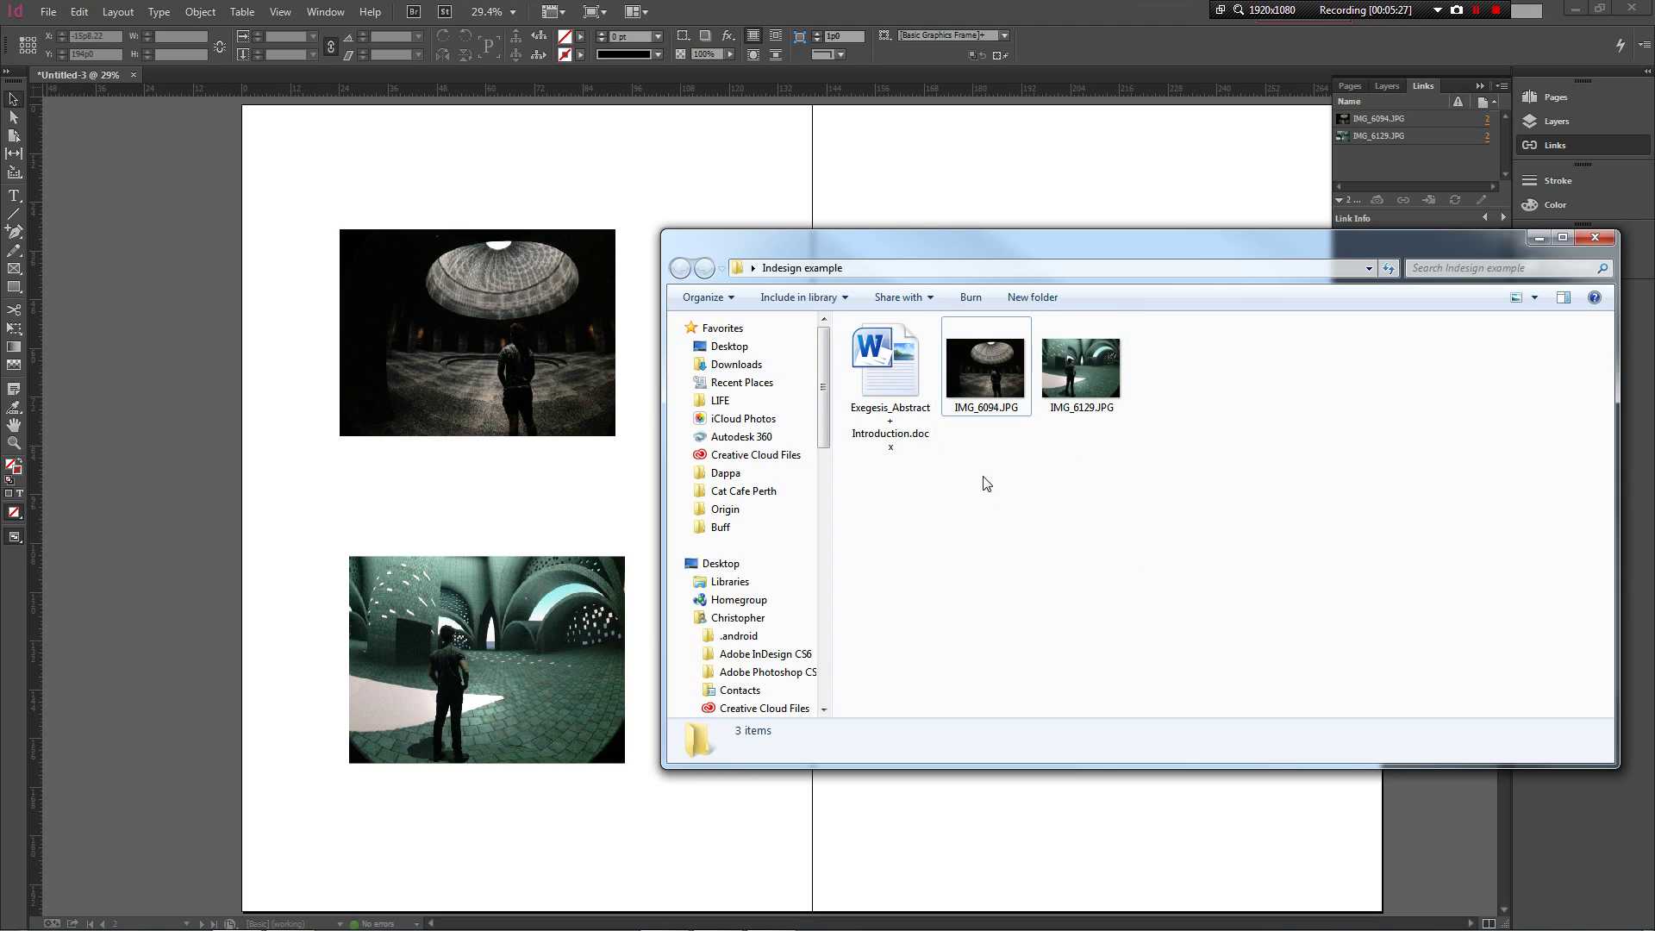
left_click(1010, 514)
left_click(1154, 629)
left_click_drag(1160, 254, 1079, 260)
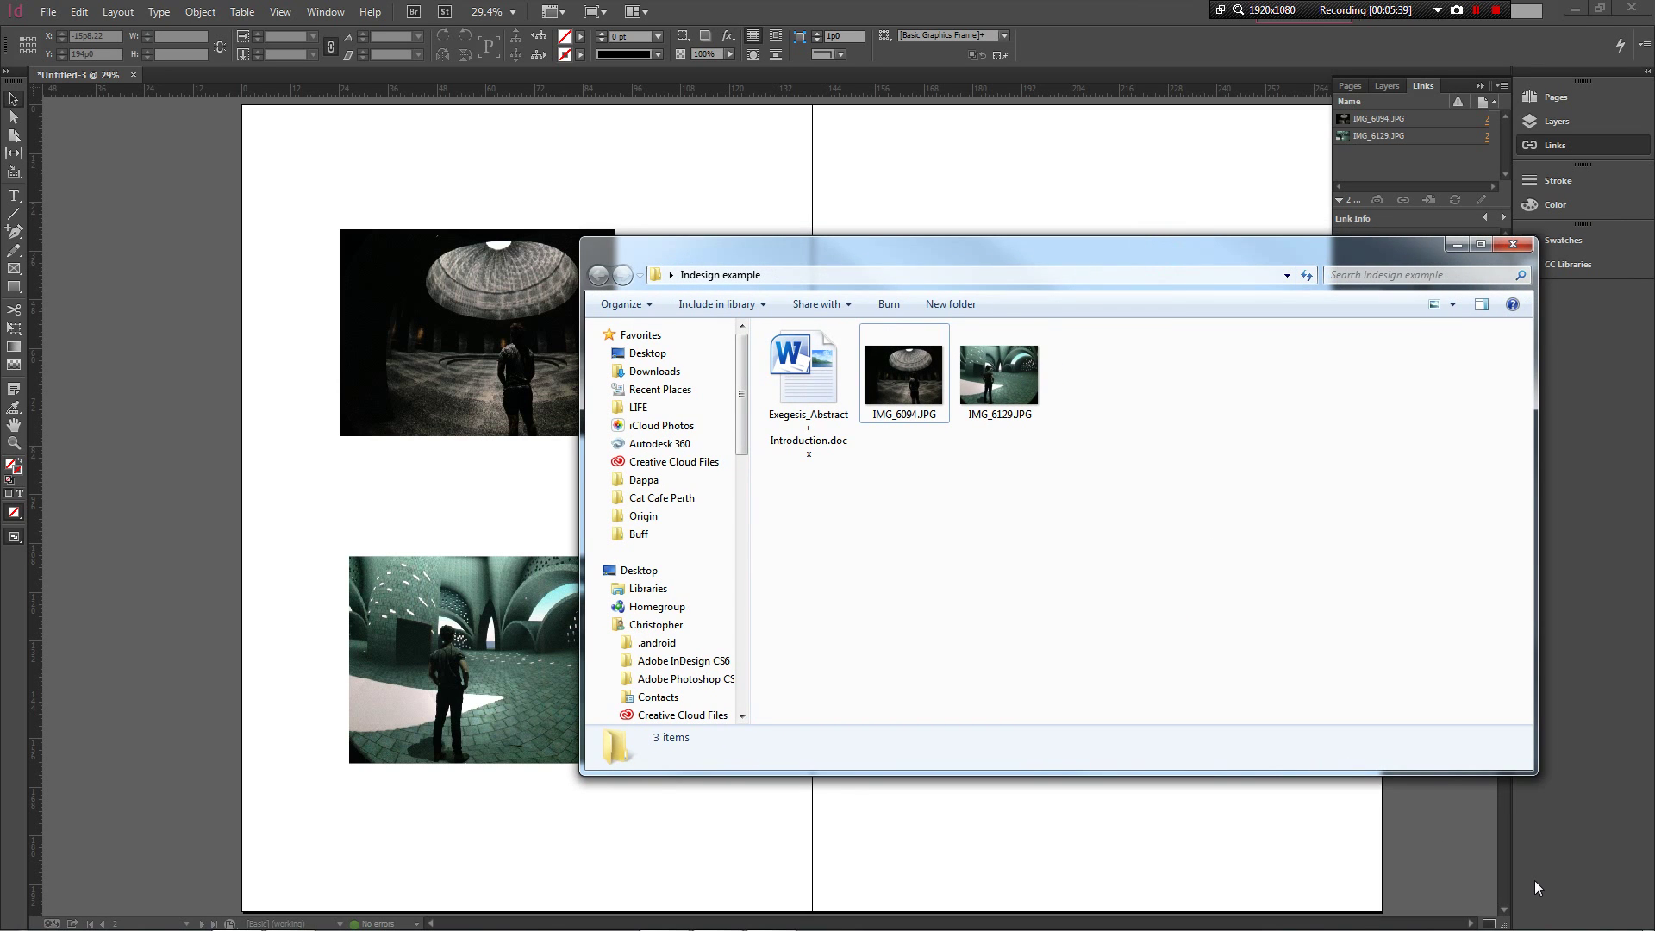
left_click(1650, 921)
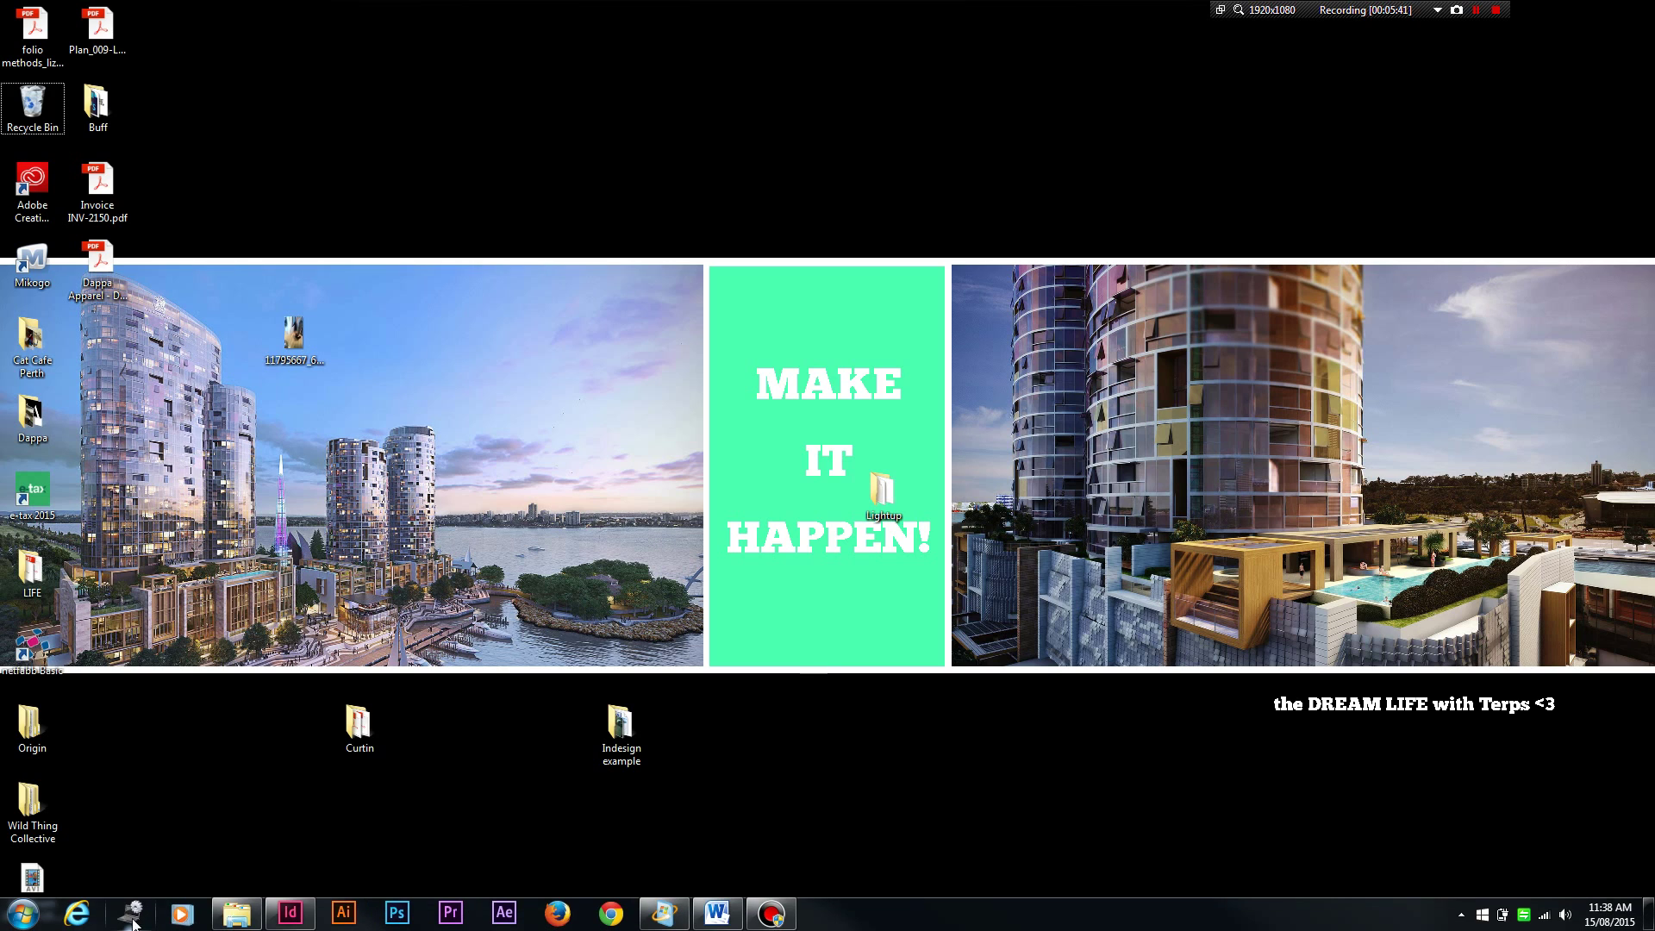
Step: Drag IMG_6129.JPG from the Indesign example folder to the desktop and check InDesign's Links panel
left_click(237, 921)
left_click_drag(1031, 405, 948, 133)
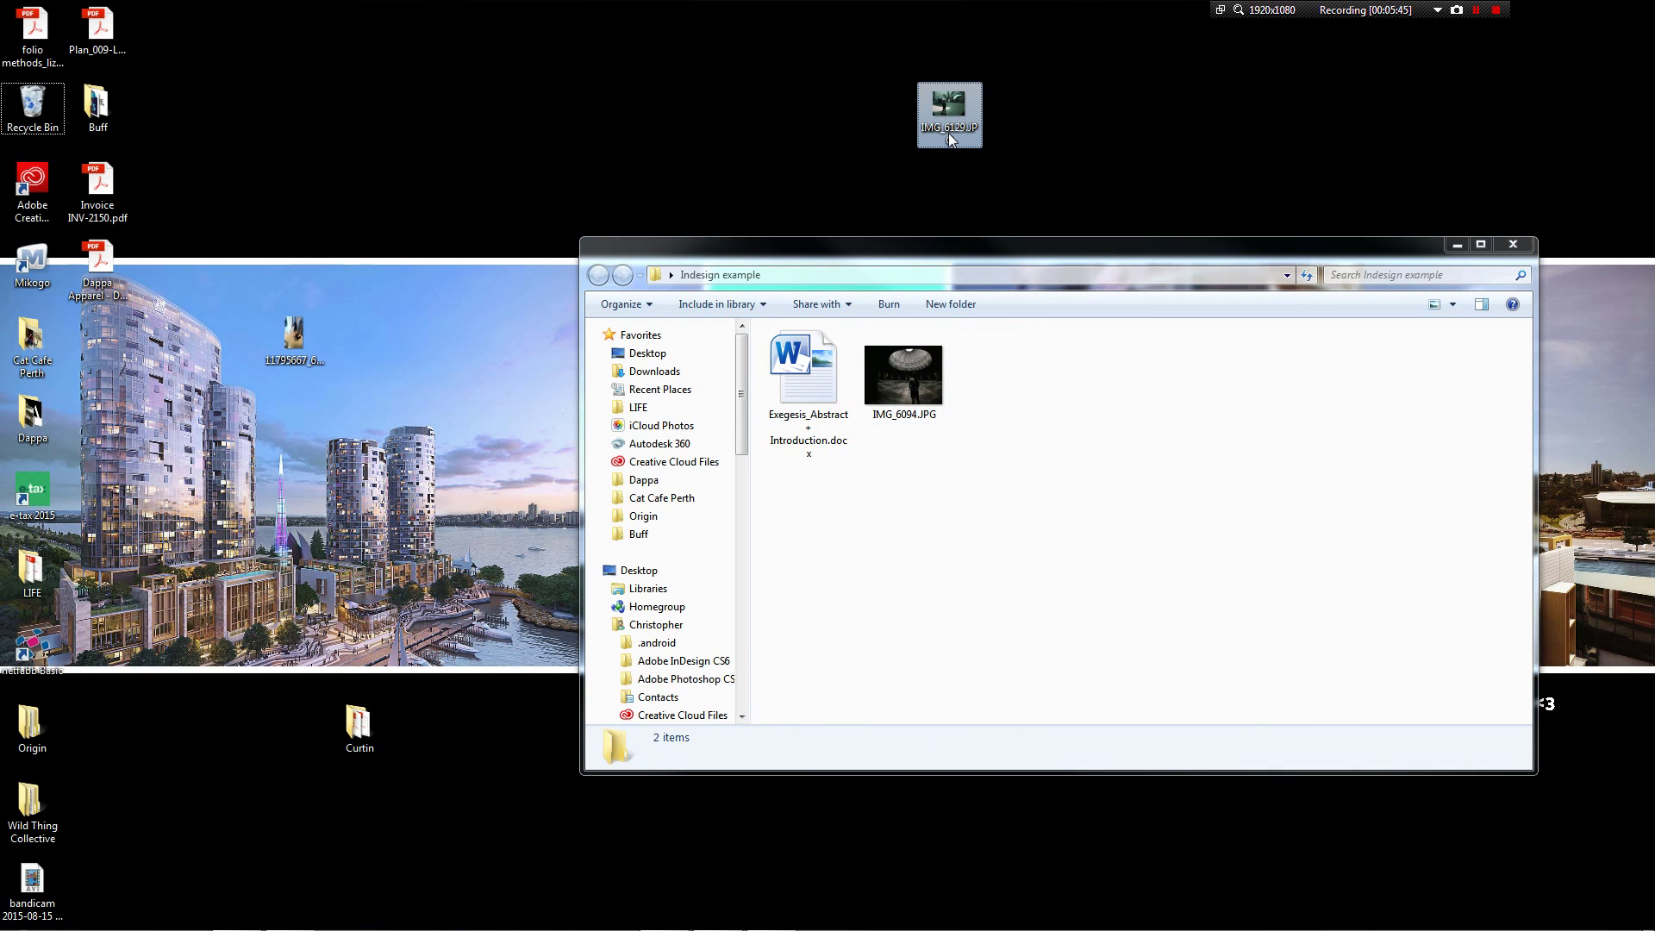
mouse_move(773, 926)
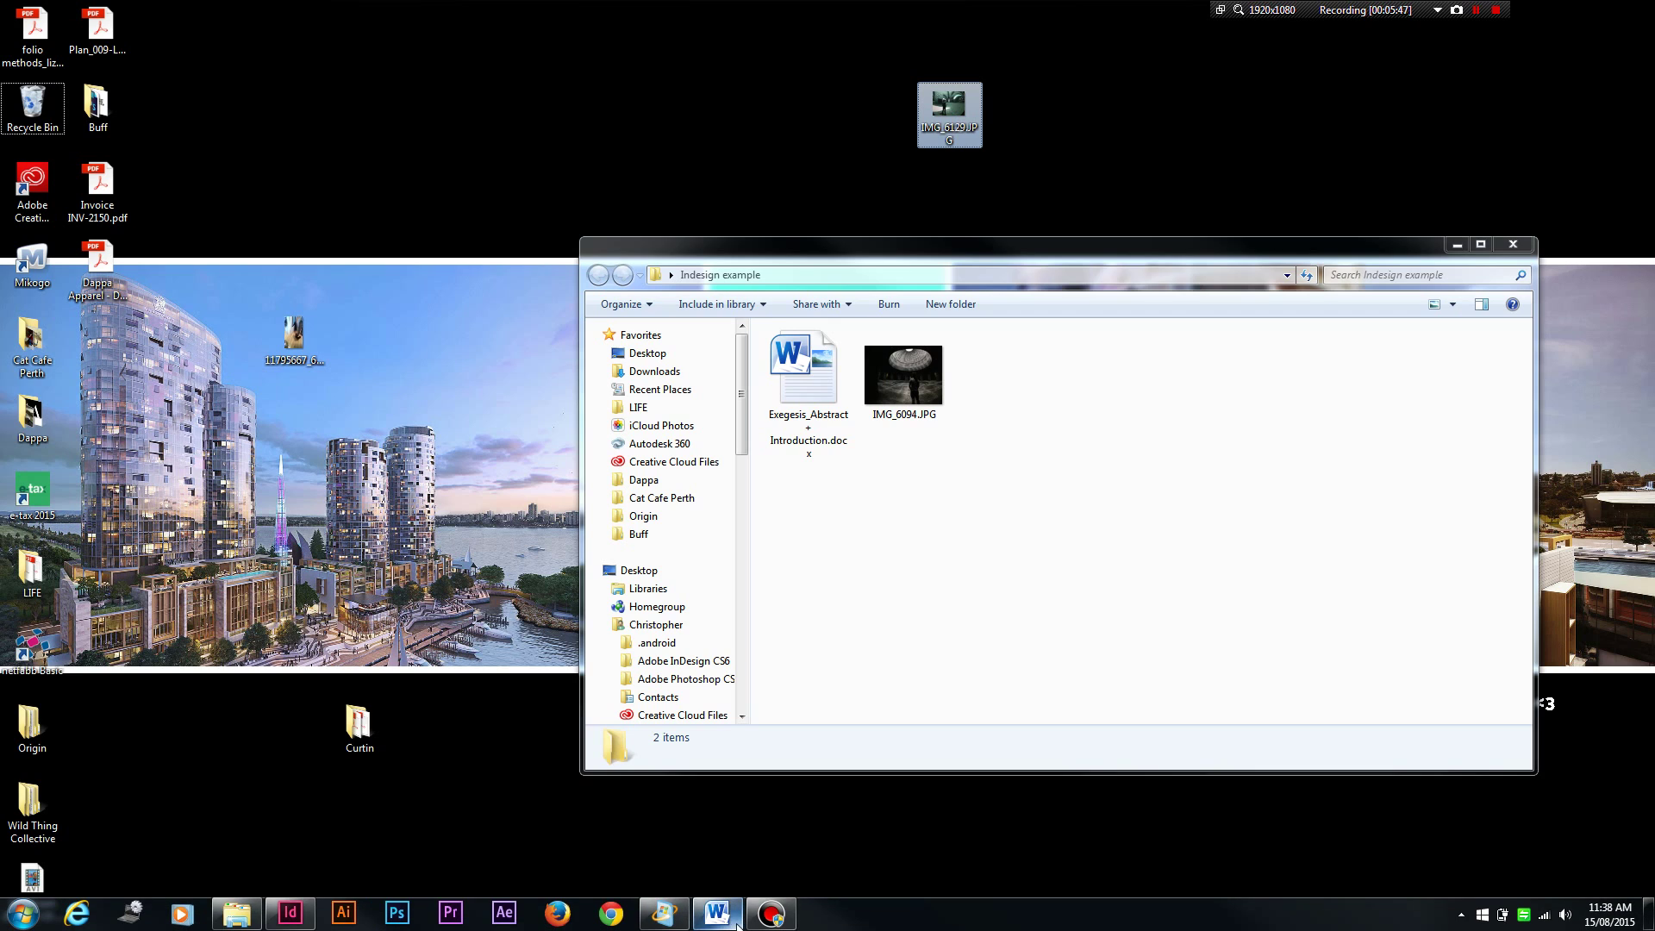
left_click(306, 912)
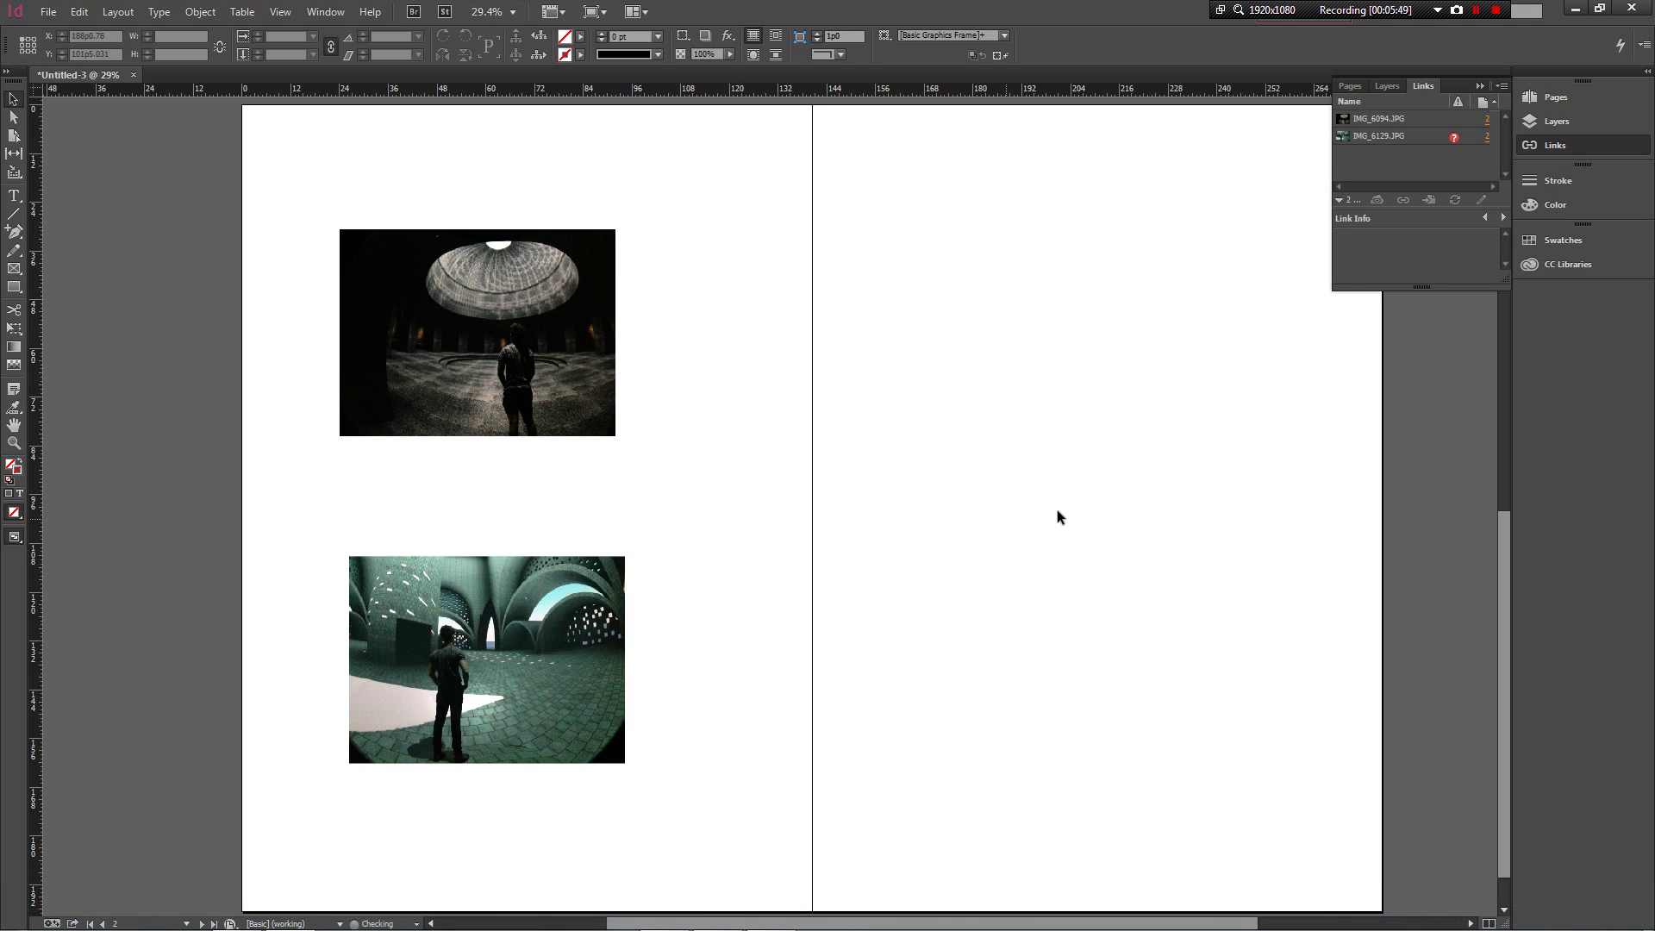
left_click(1074, 502)
left_click(1425, 94)
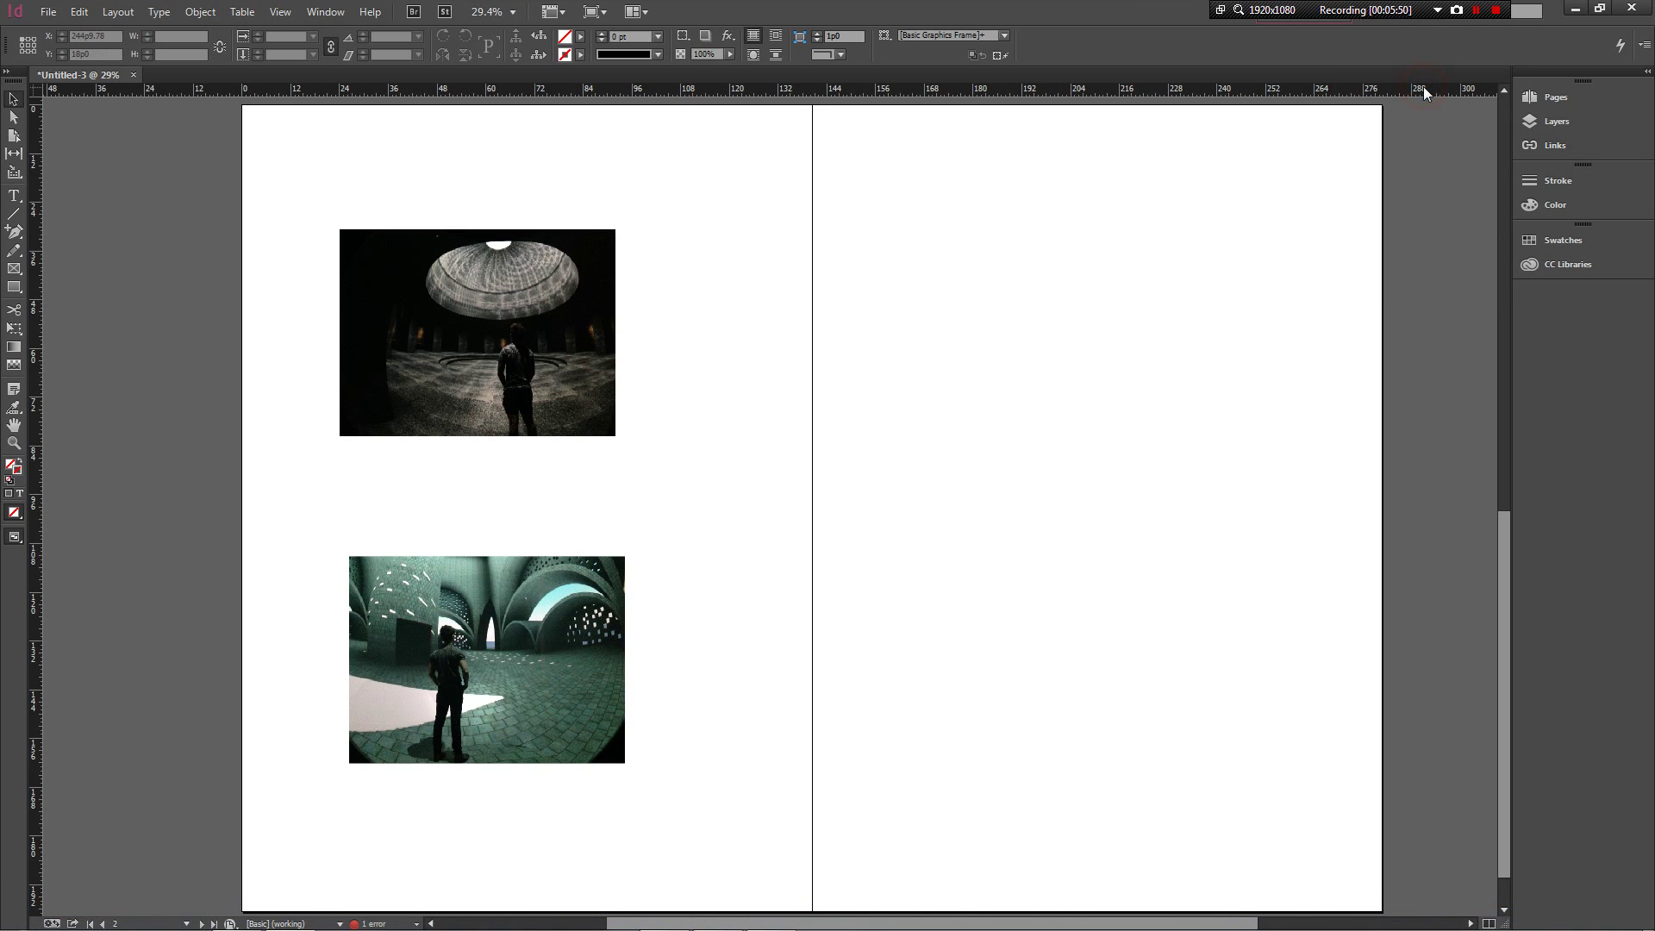
left_click(1586, 147)
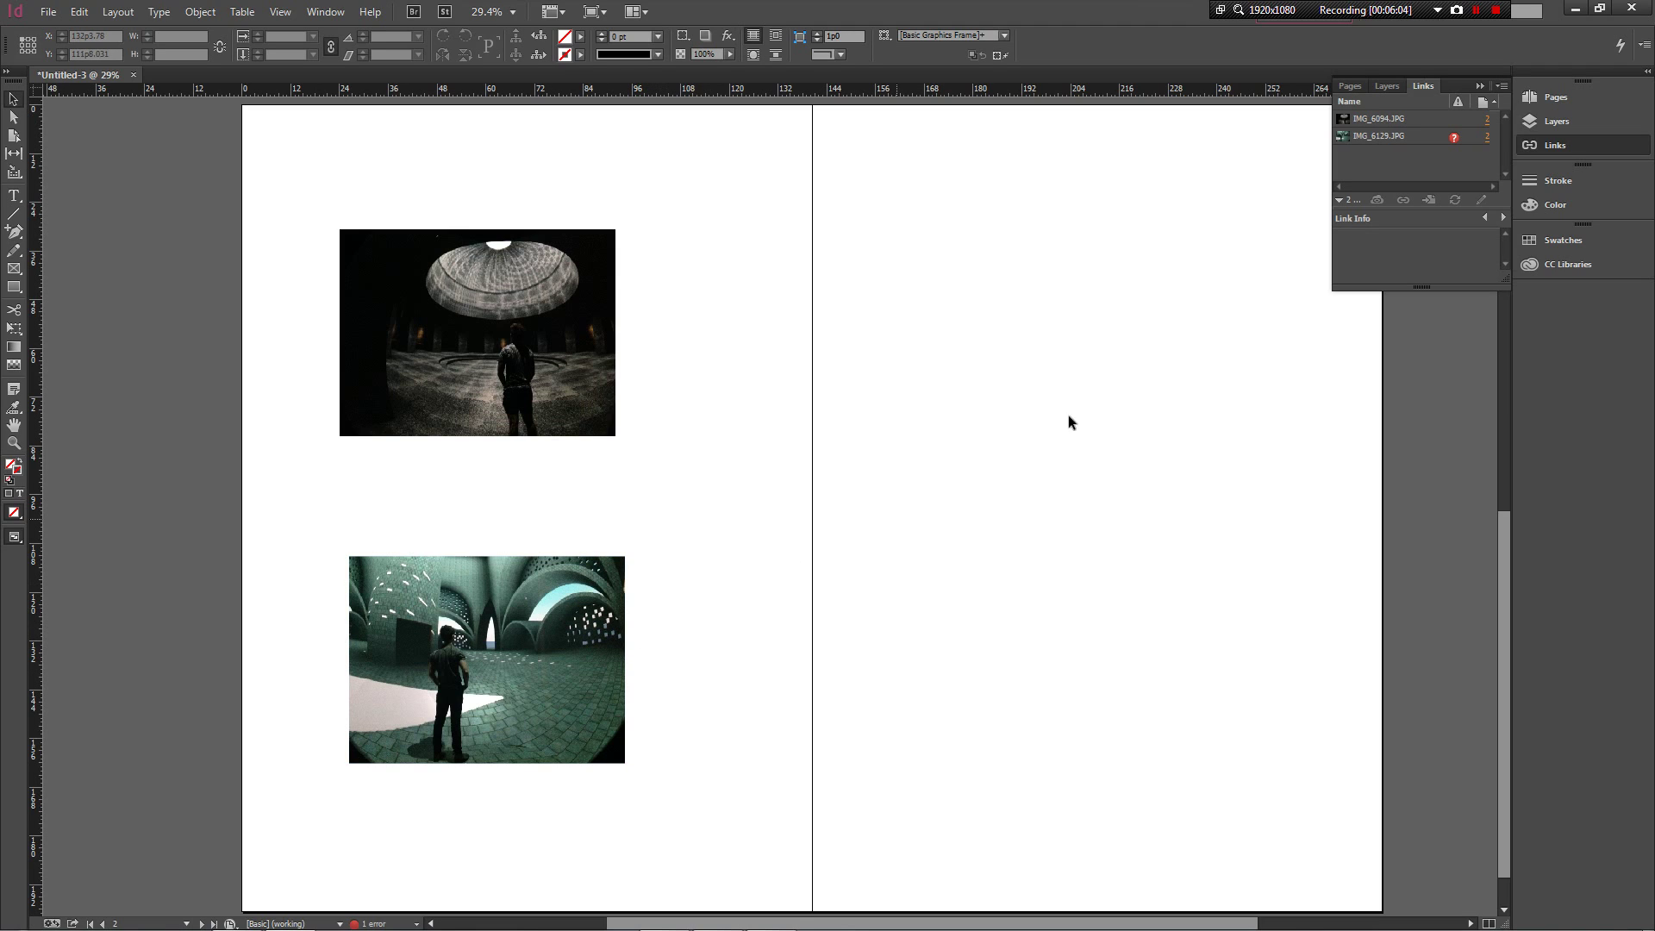
Step: Start relinking the missing IMG_6129.JPG, then cancel the Locate dialog
right_click(1453, 140)
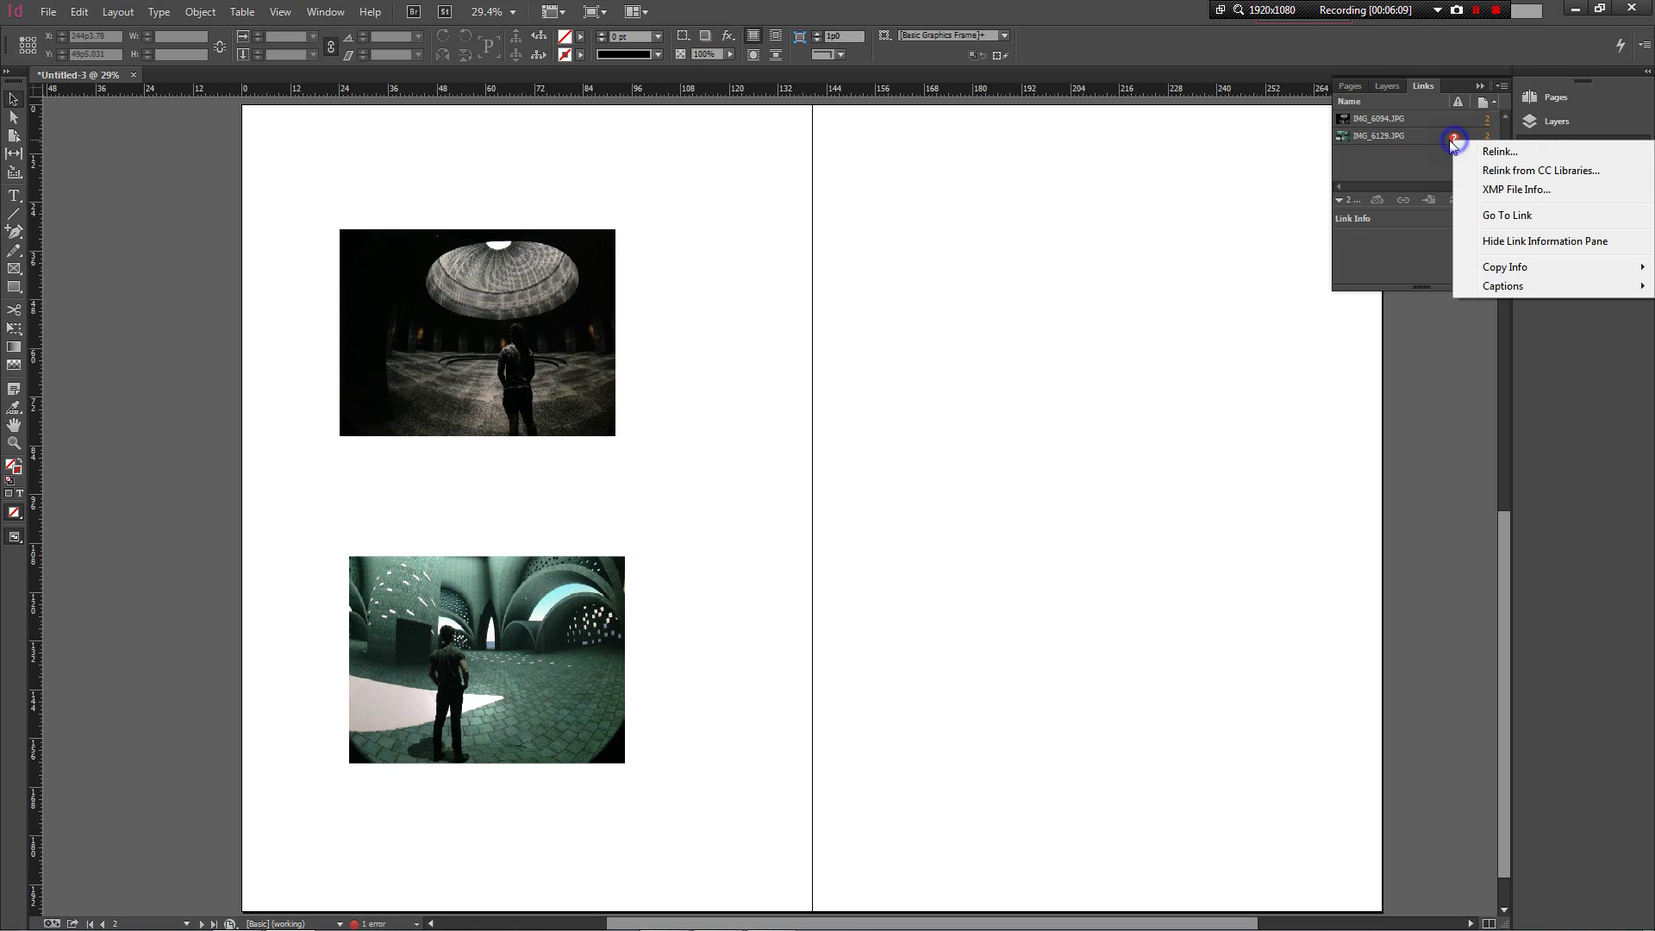
left_click(1499, 151)
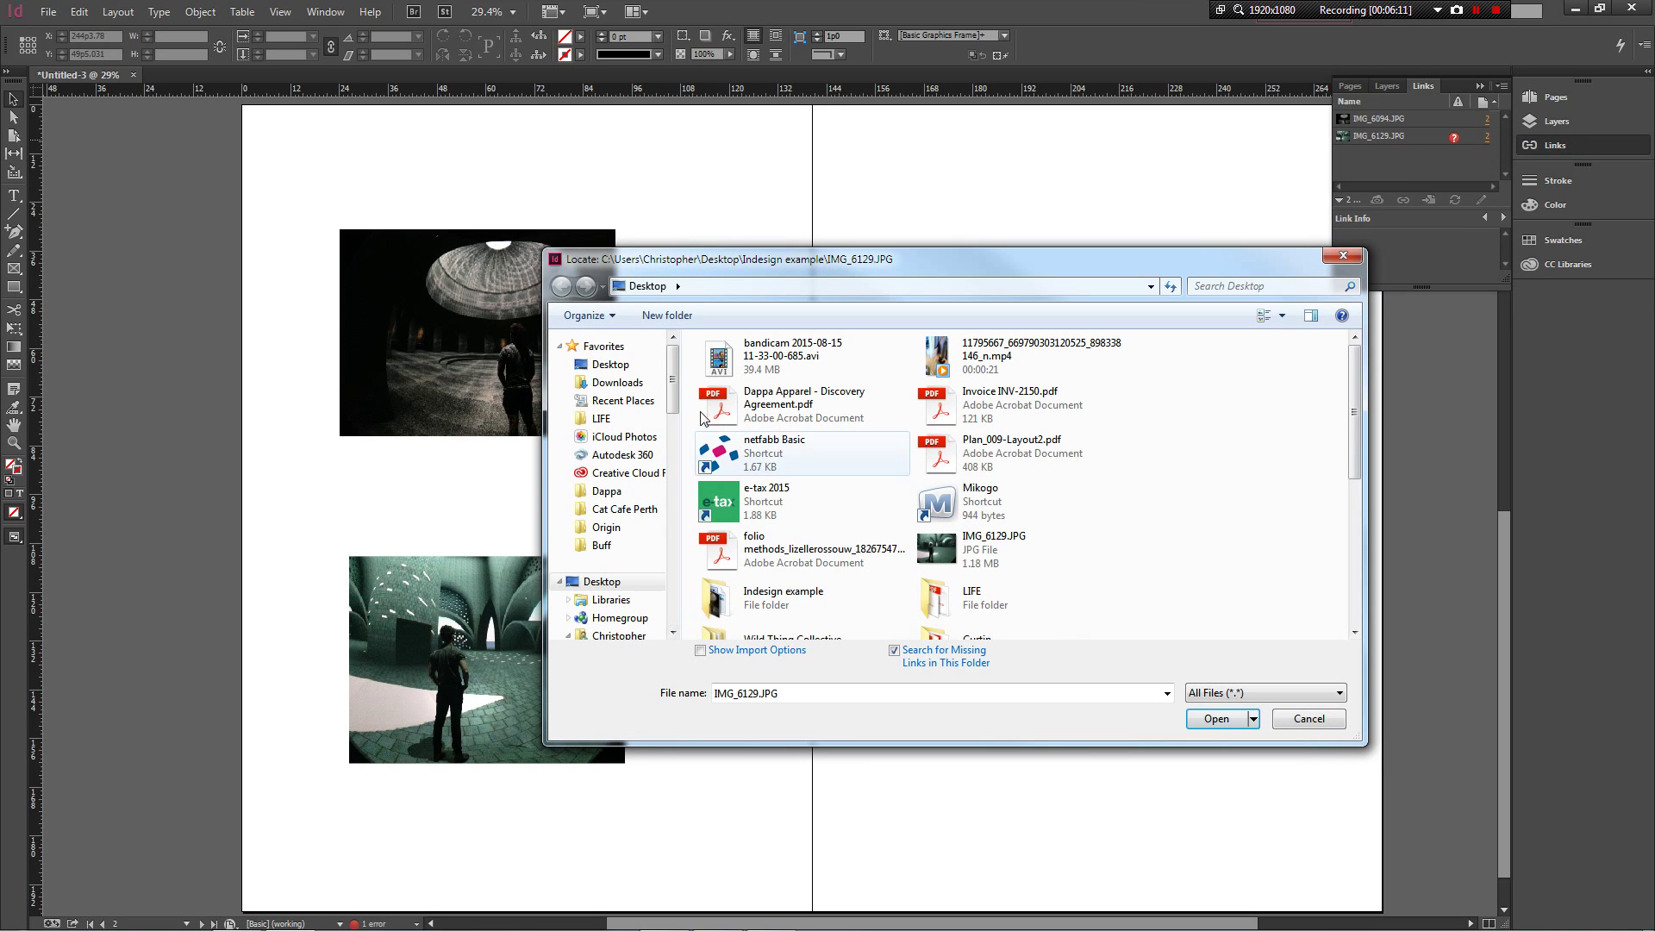
left_click(992, 541)
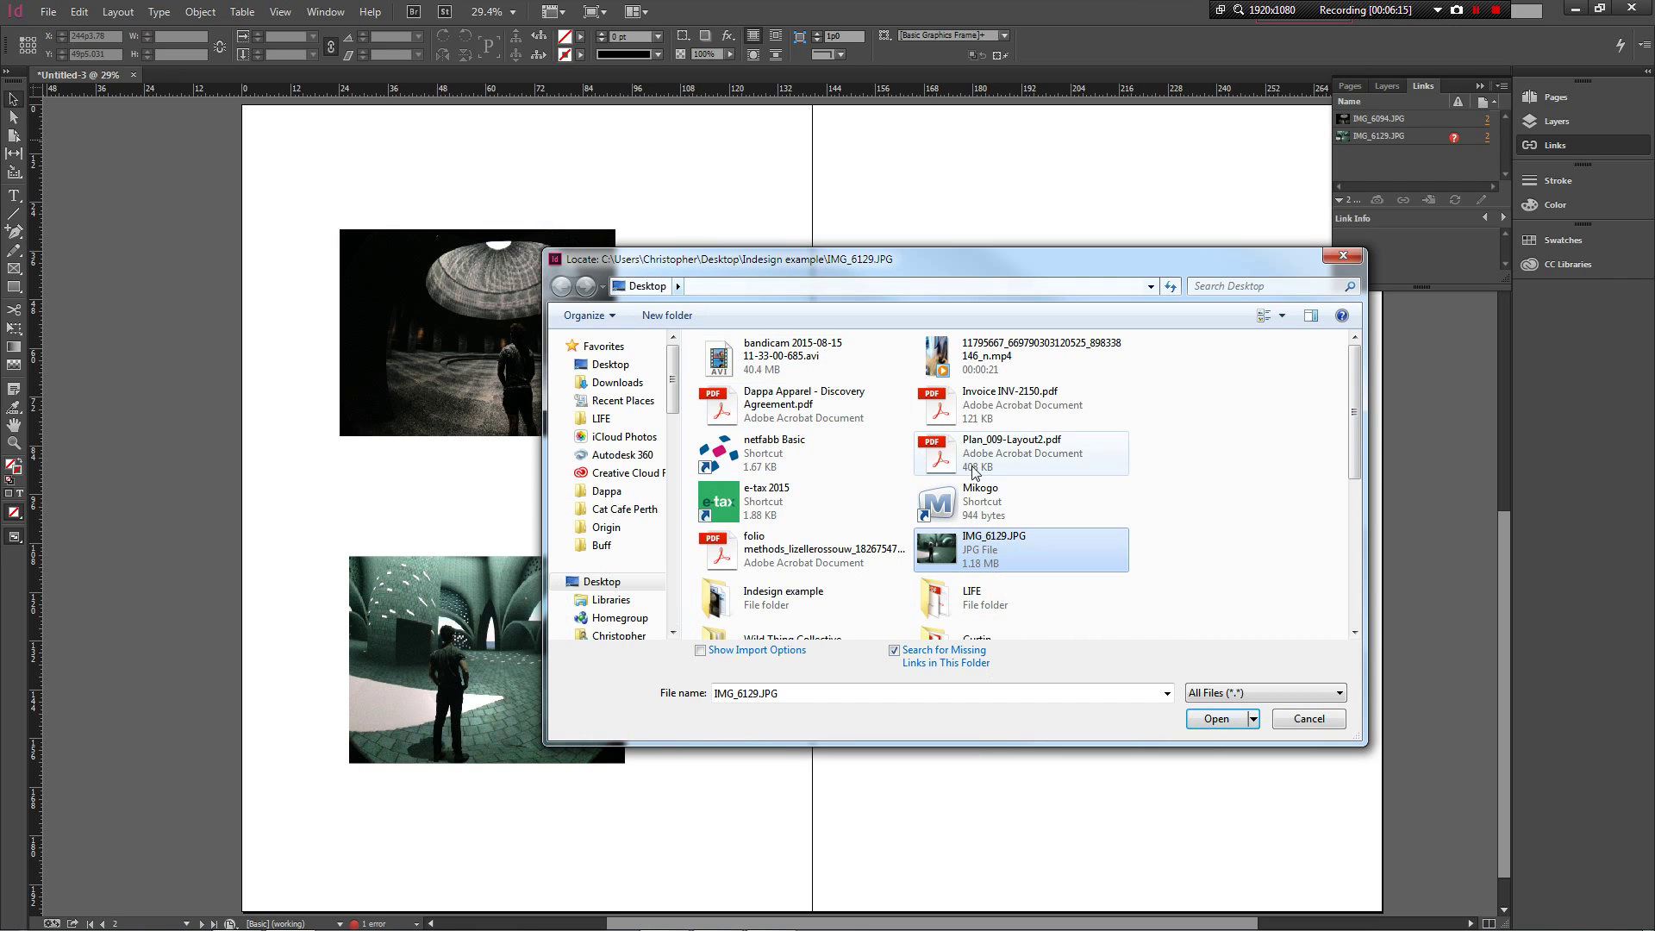
left_click(1298, 724)
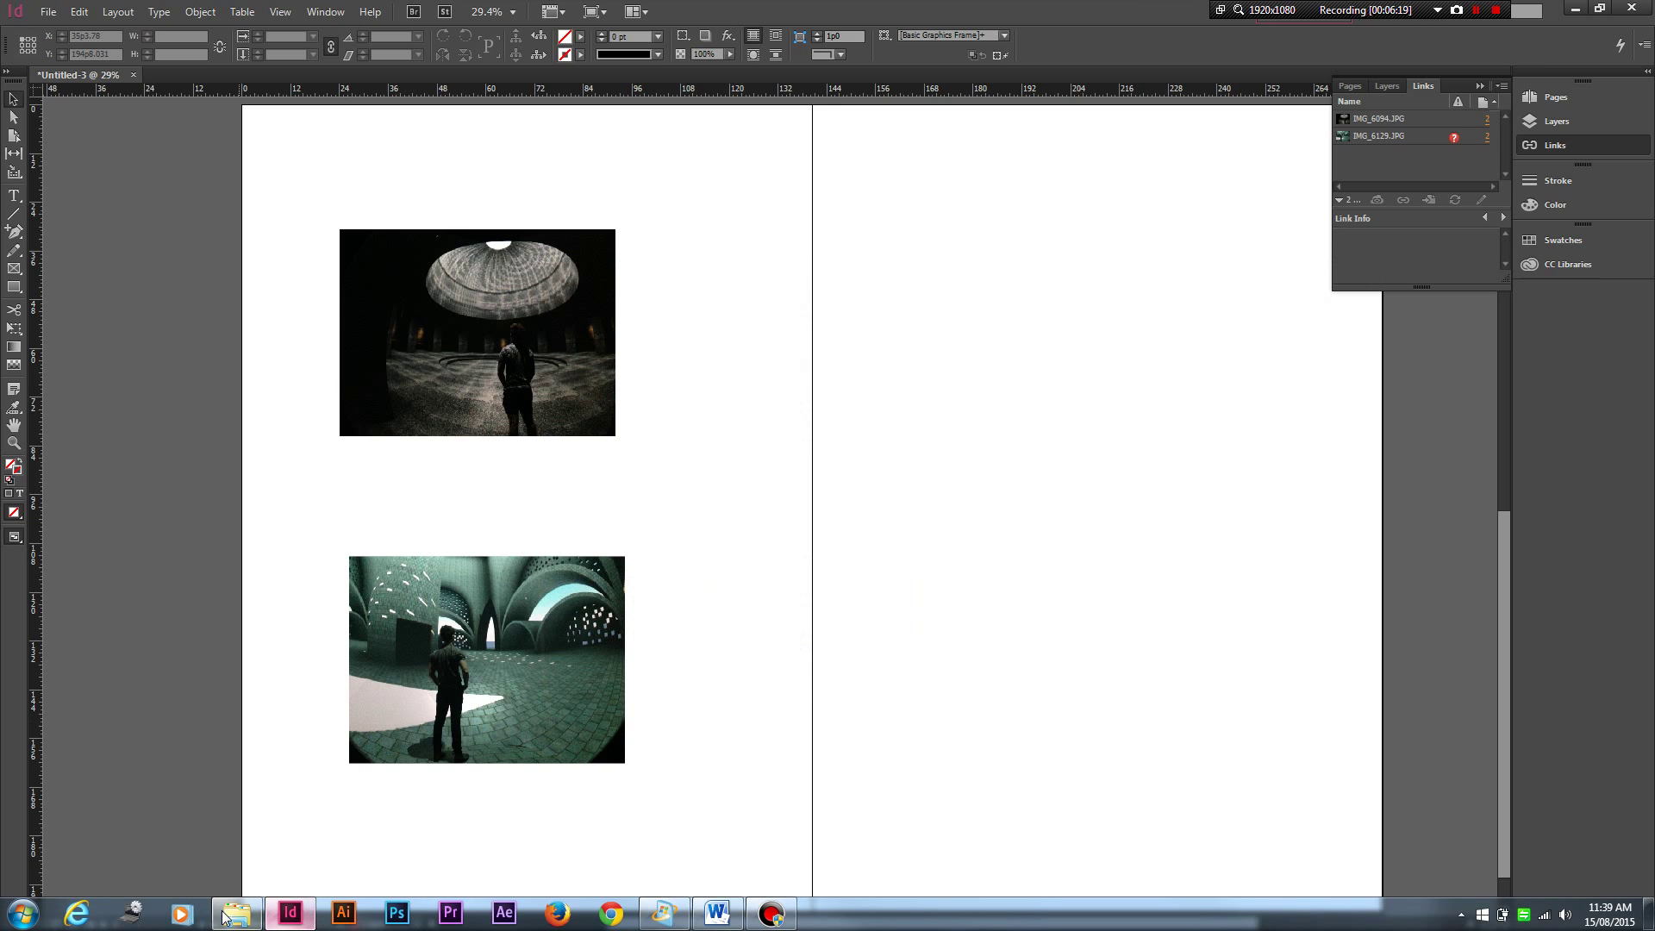
Step: Drag IMG_6129.JPG from the desktop back into the Indesign example folder and return to InDesign
left_click(250, 919)
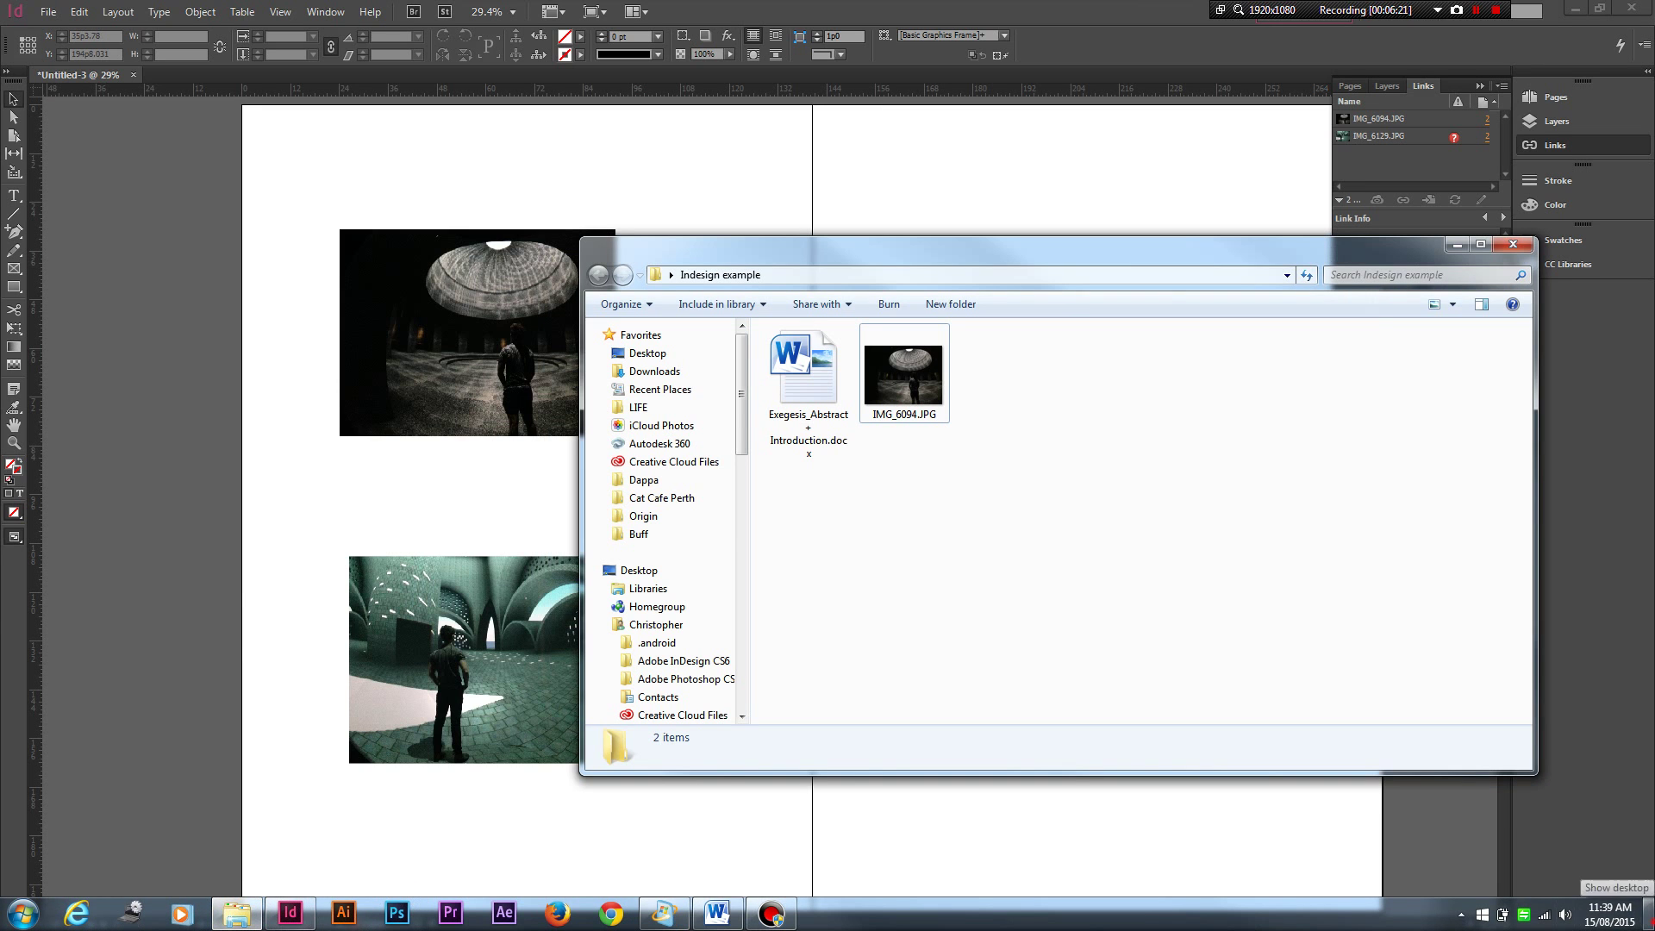
left_click(1649, 914)
left_click(236, 919)
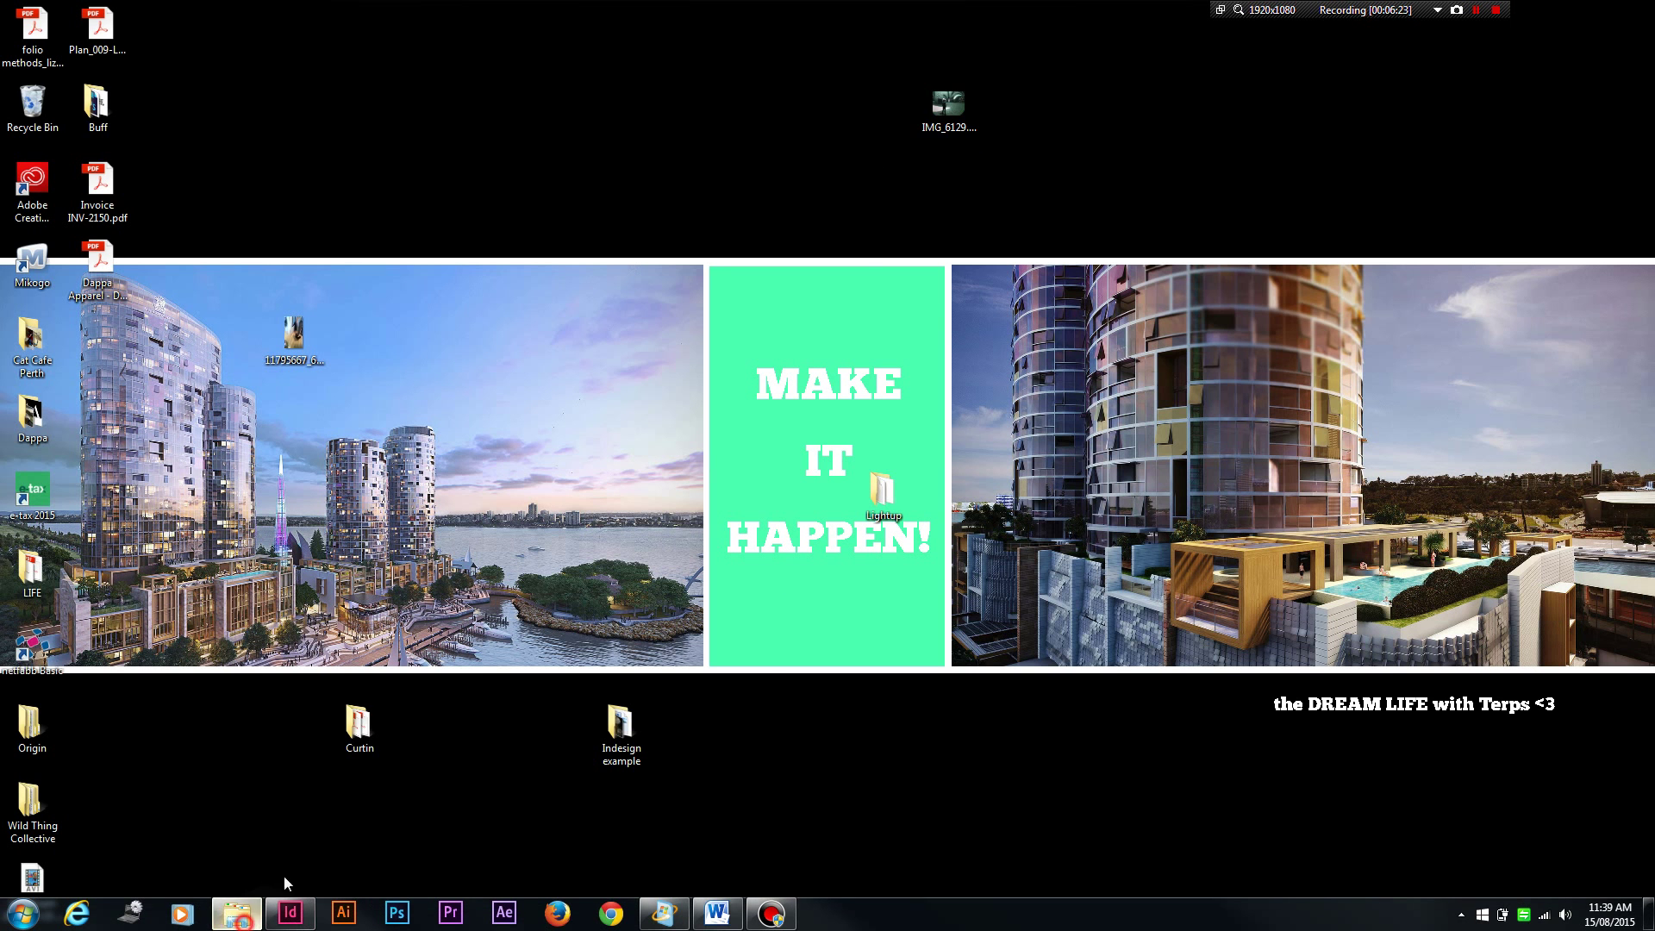
left_click_drag(948, 105, 998, 372)
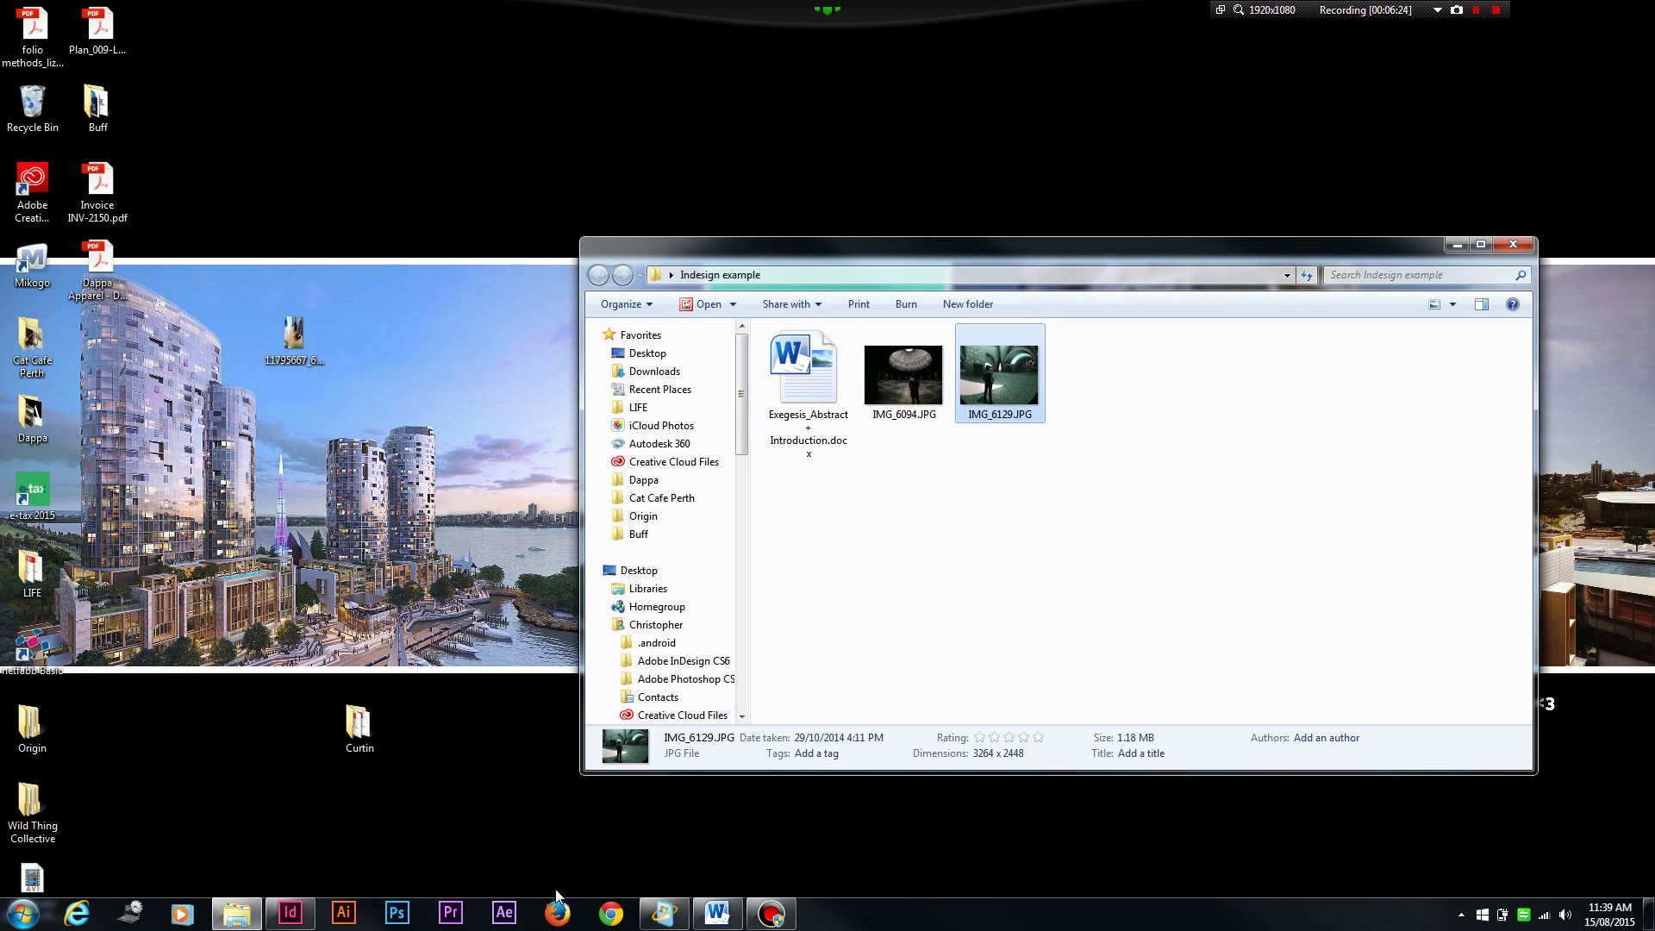
left_click(297, 915)
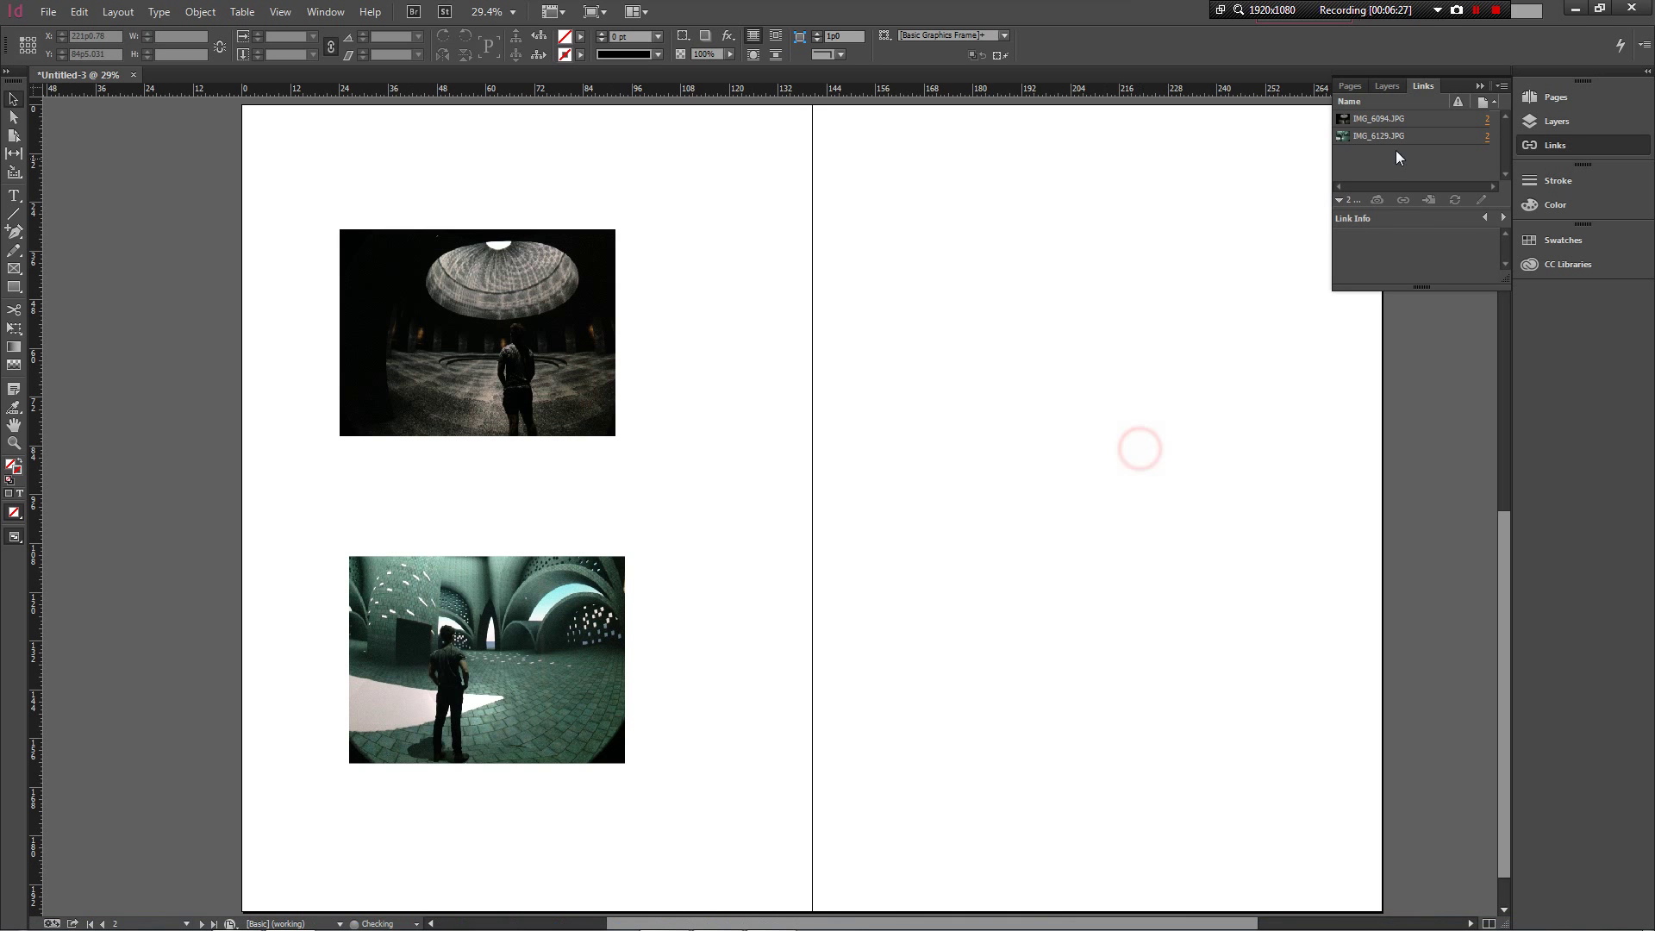
Step: Crop the dome photo's frame shorter and scale its image down to about 23%
left_click(1158, 446)
left_click(774, 484)
left_click(479, 332)
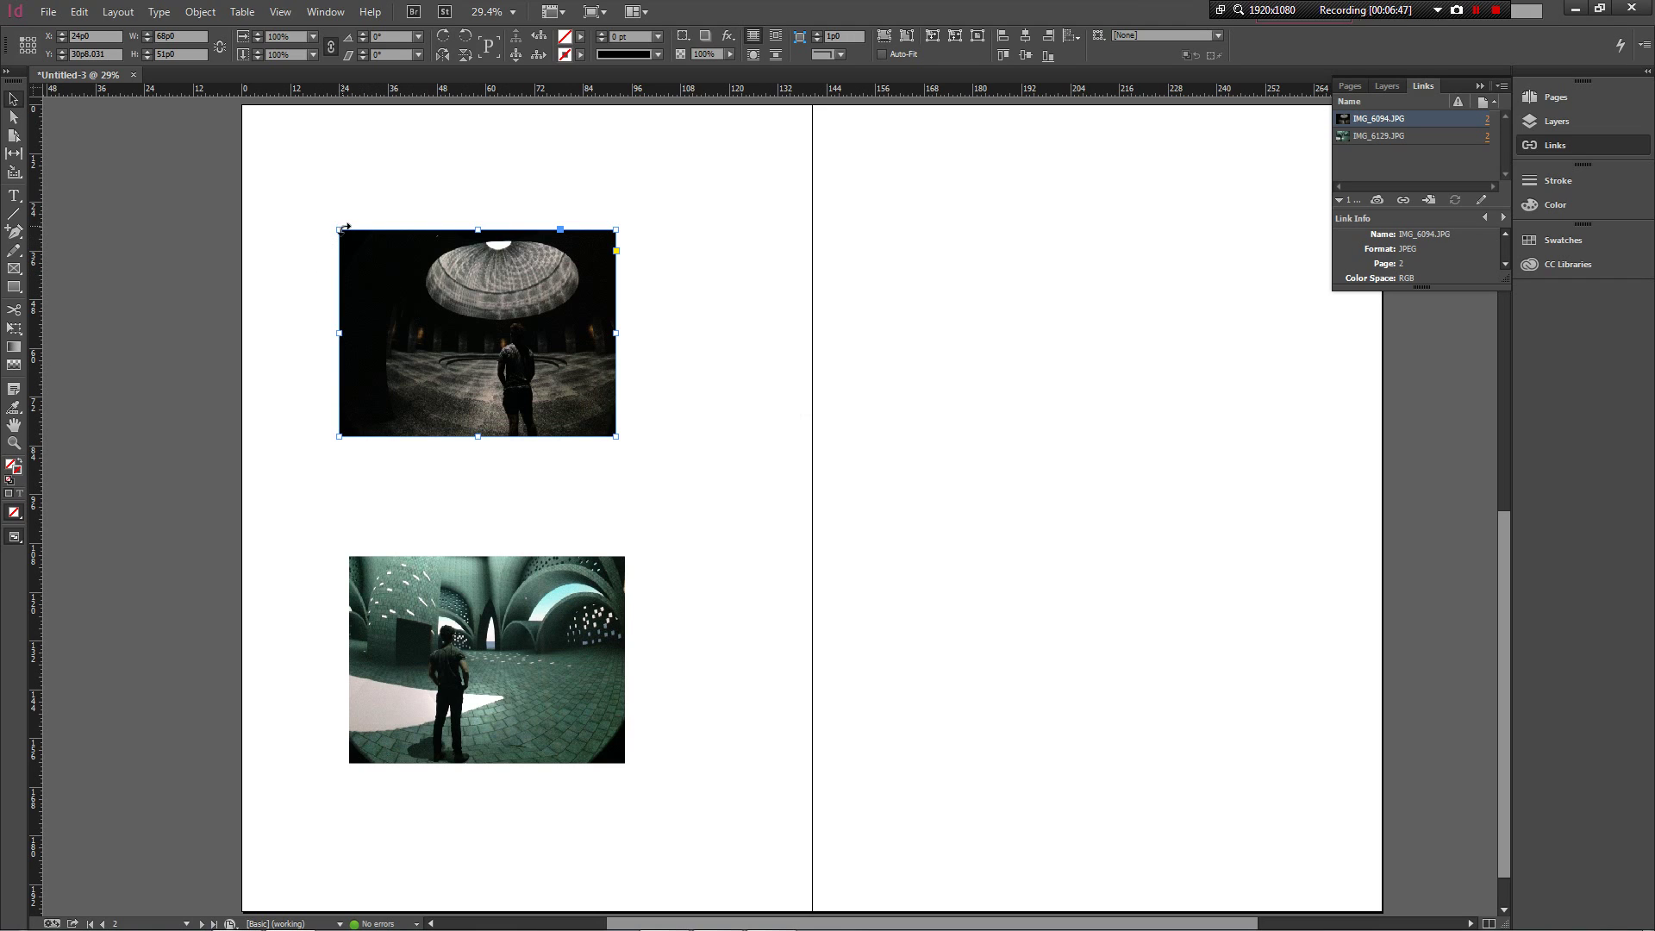
left_click_drag(337, 229, 435, 270)
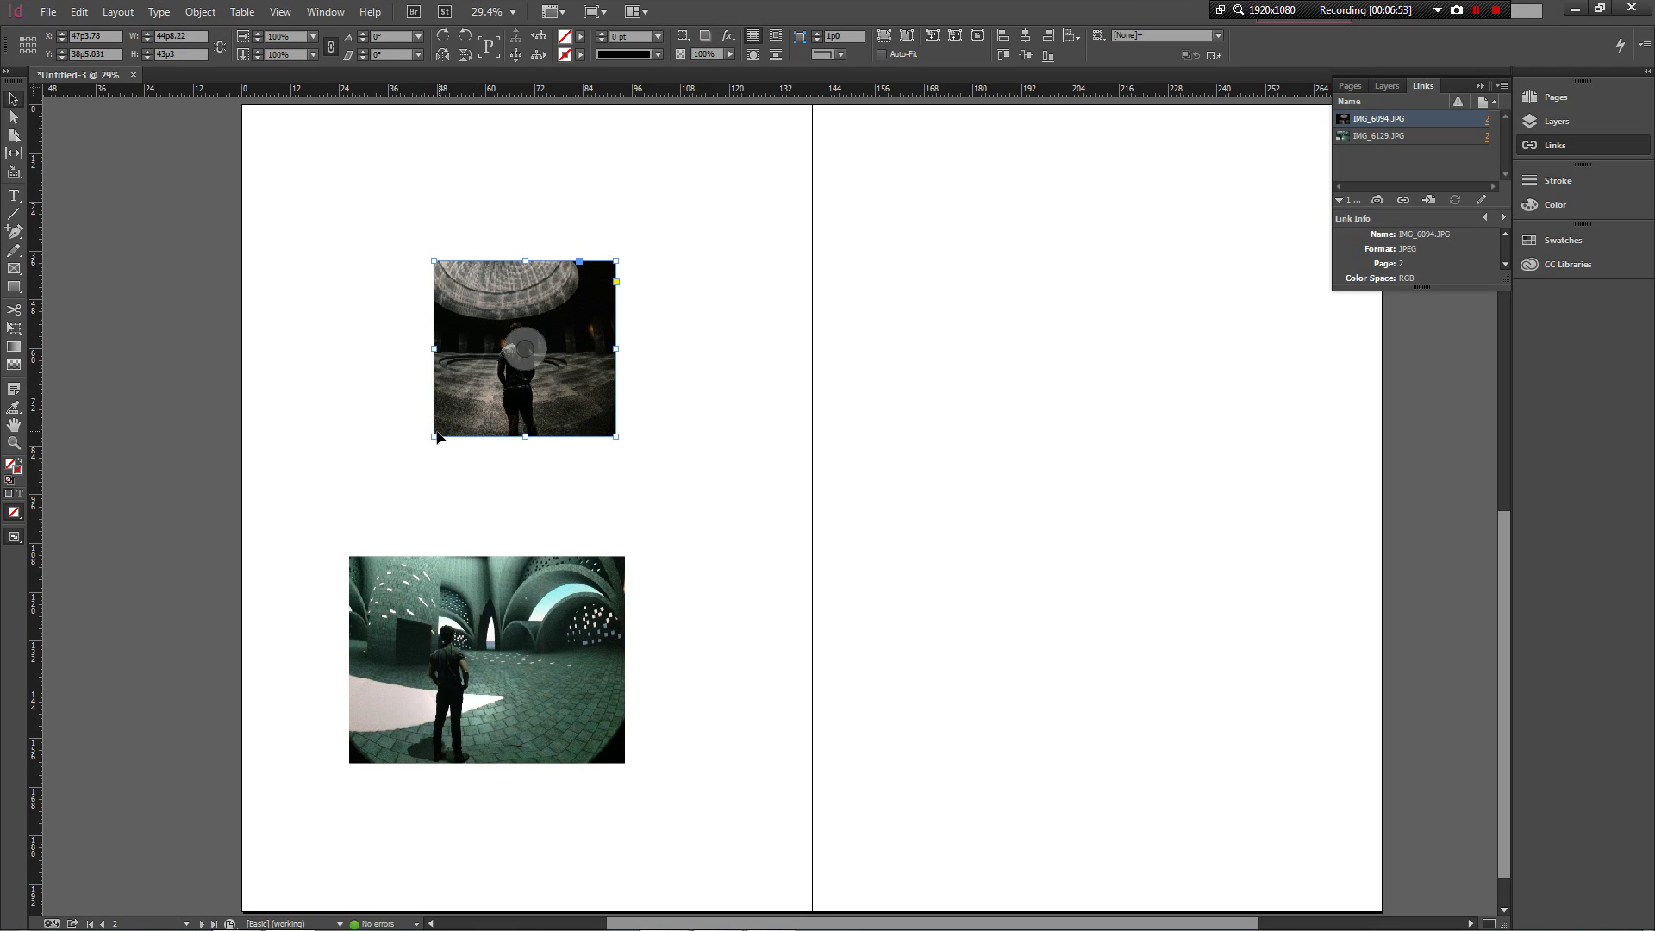
left_click_drag(434, 437, 427, 386)
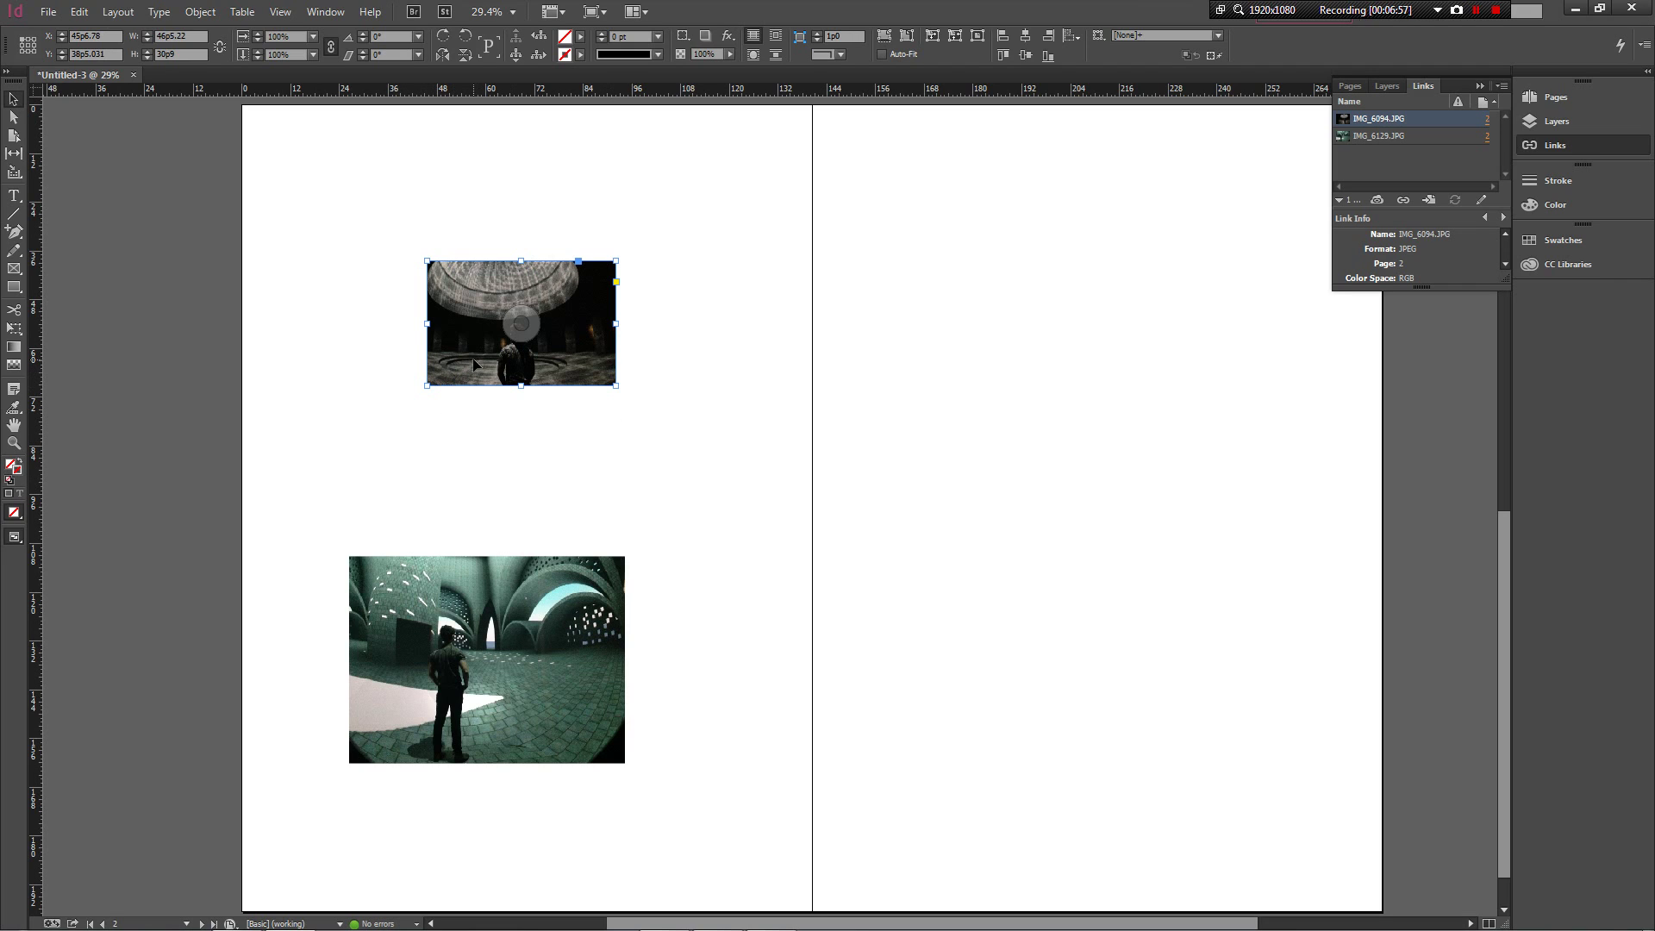
left_click(521, 324)
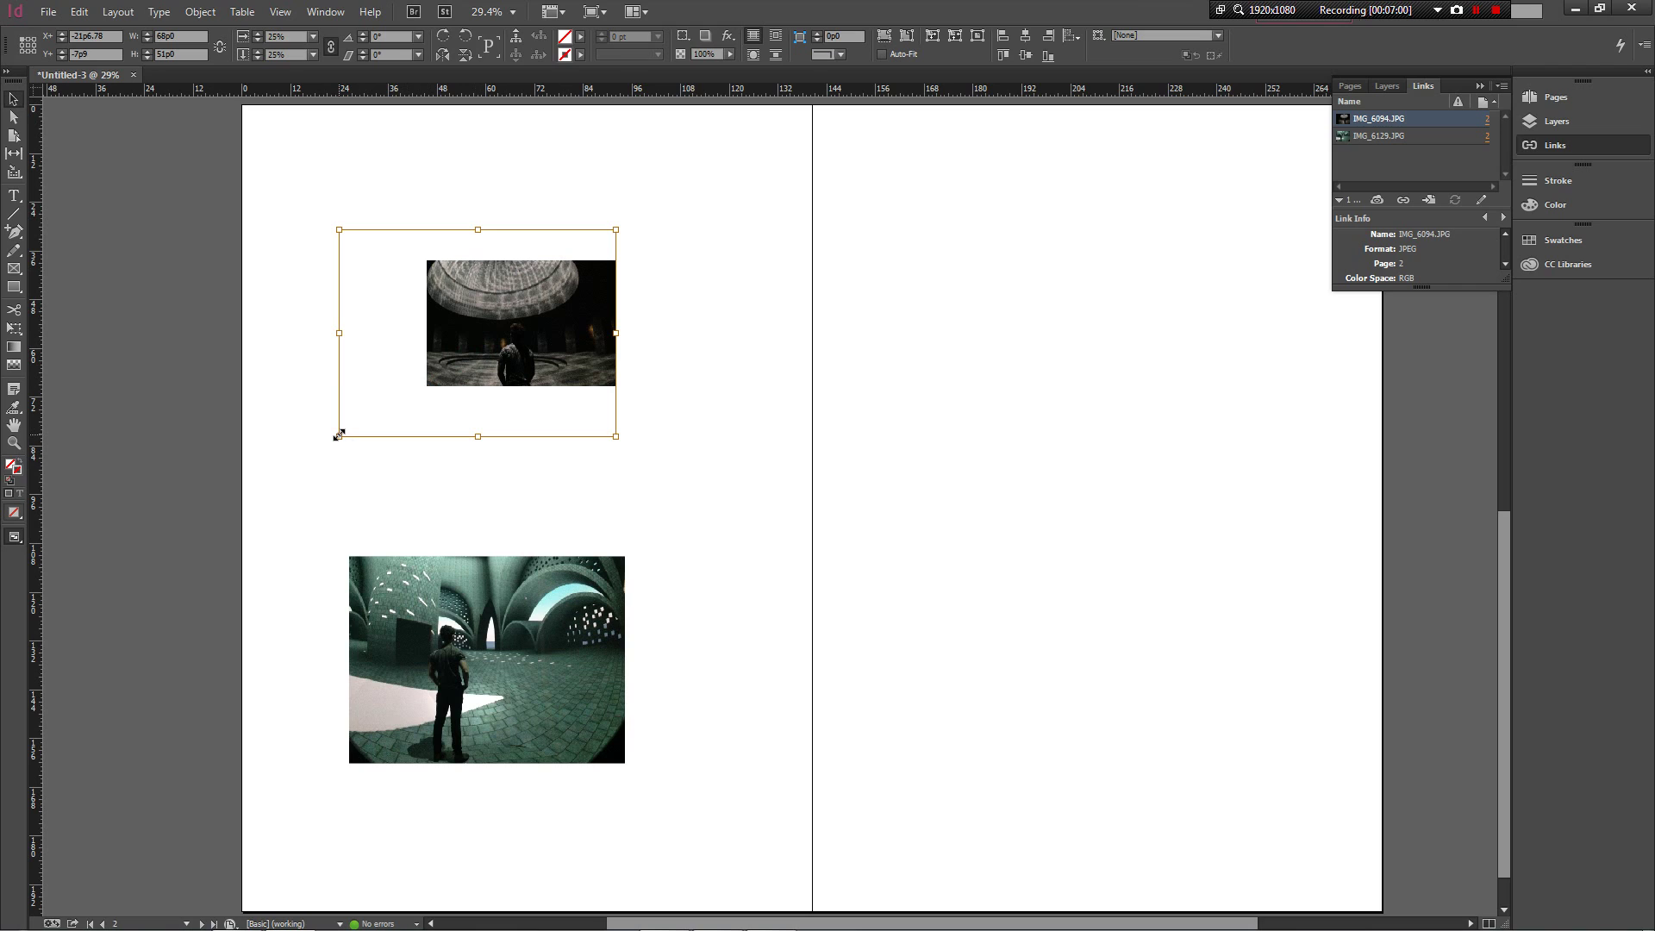
left_click_drag(339, 436, 385, 405)
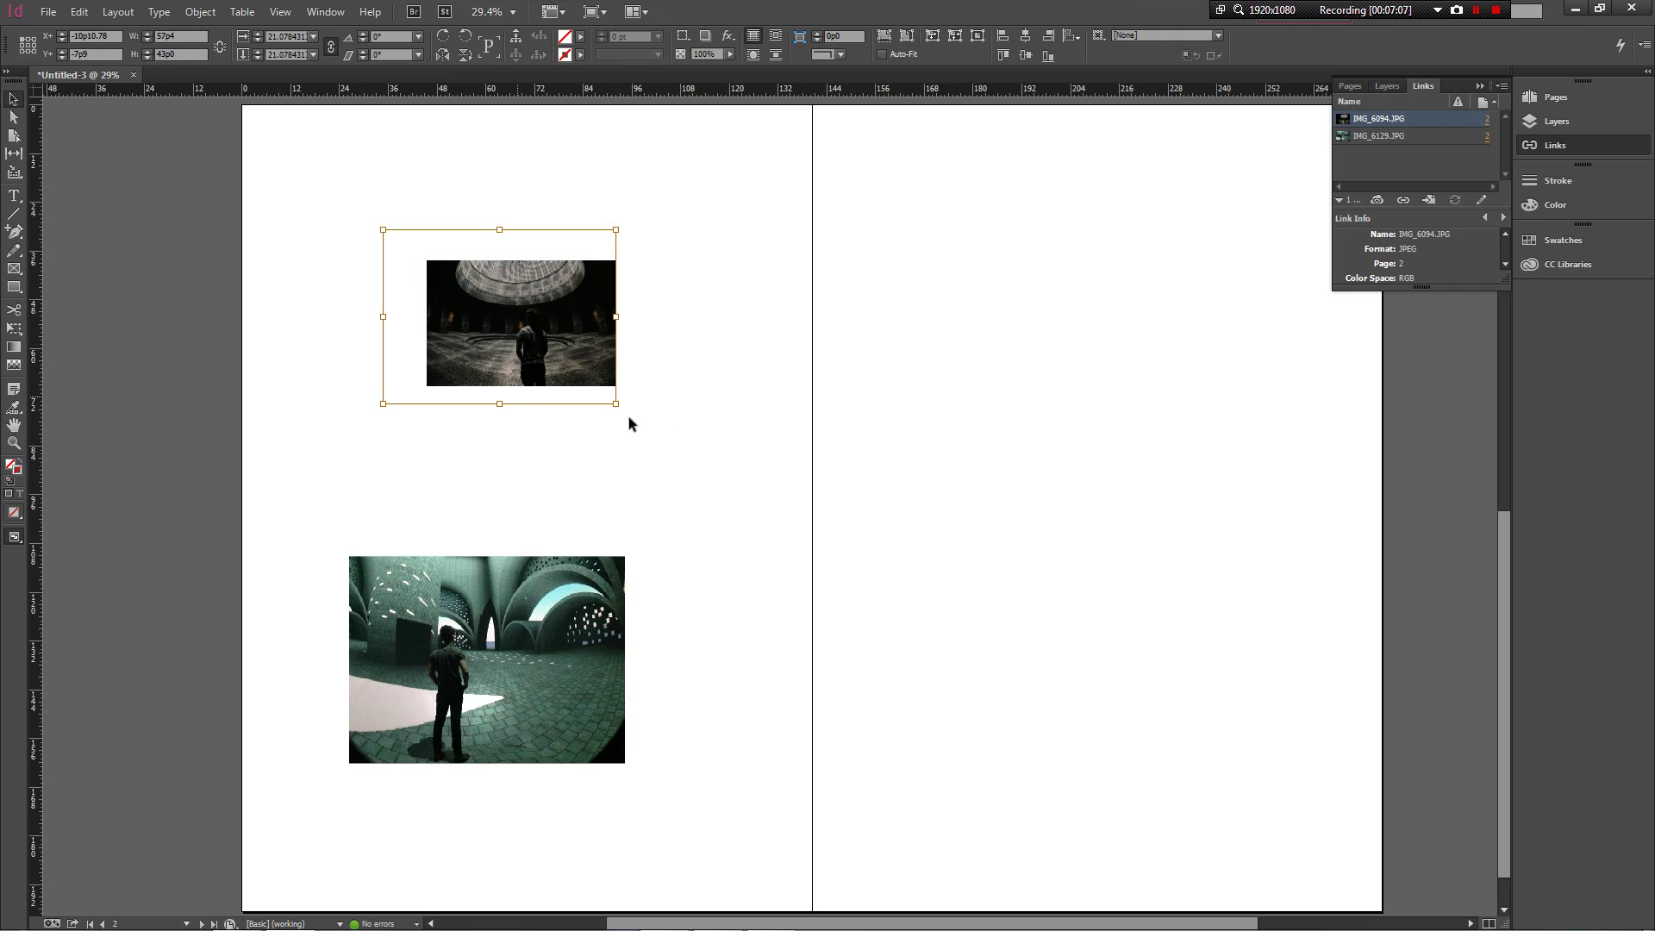
left_click(685, 436)
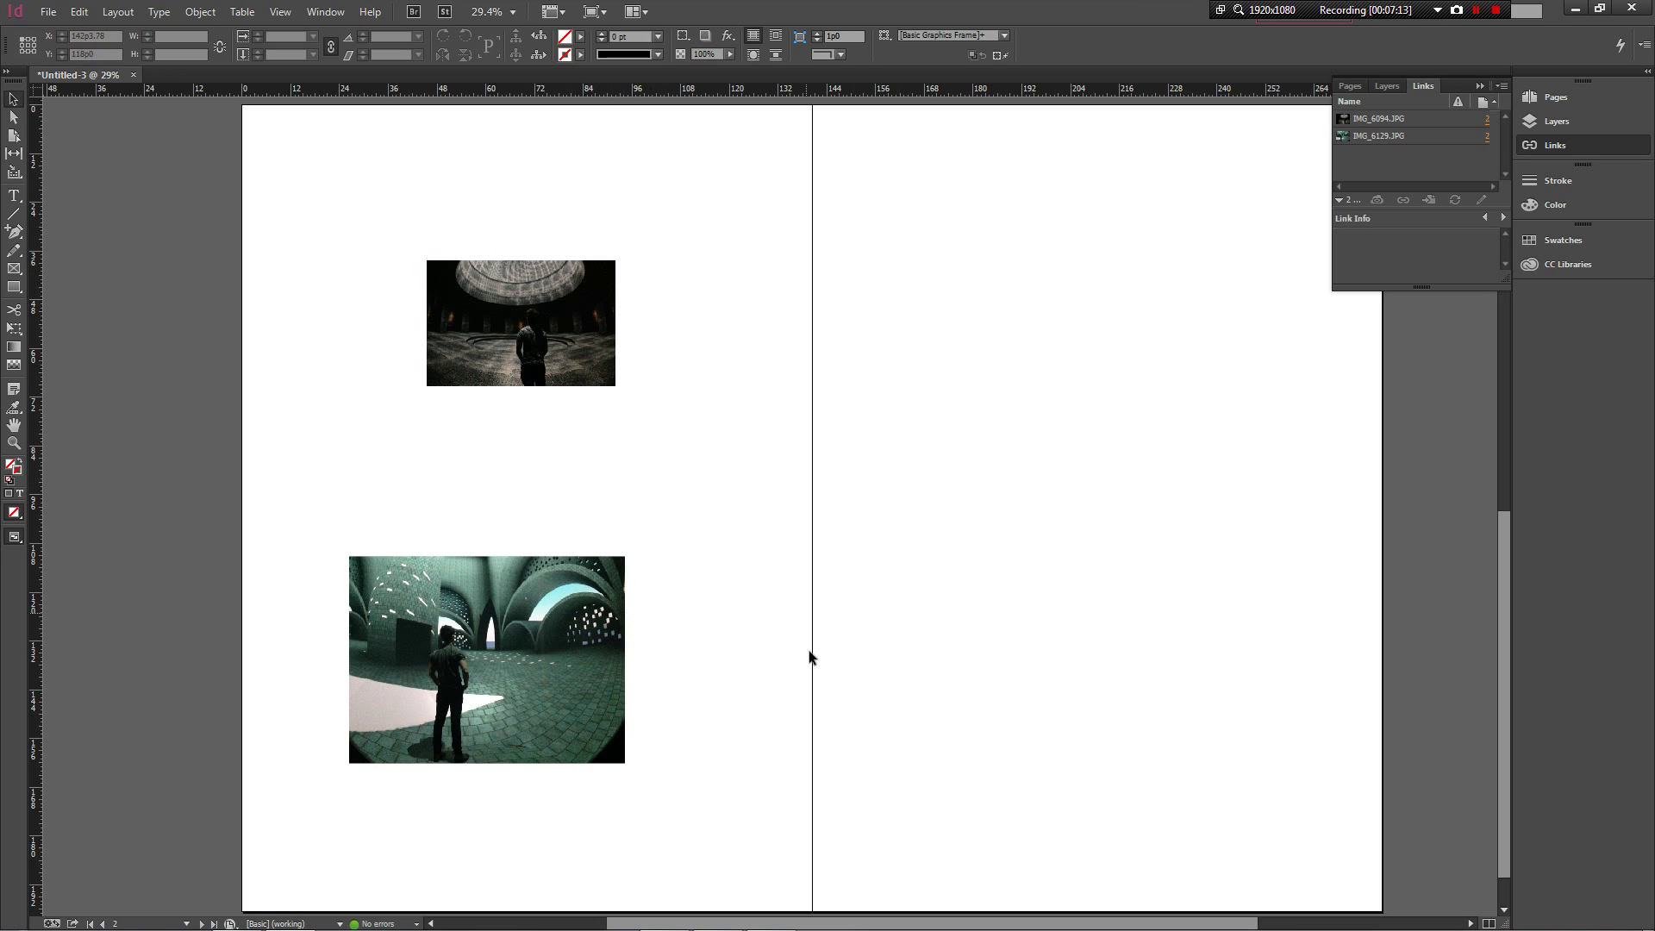
Step: Shrink the green archway photo's frame and move it directly below the dome photo
left_click_drag(556, 596, 628, 303)
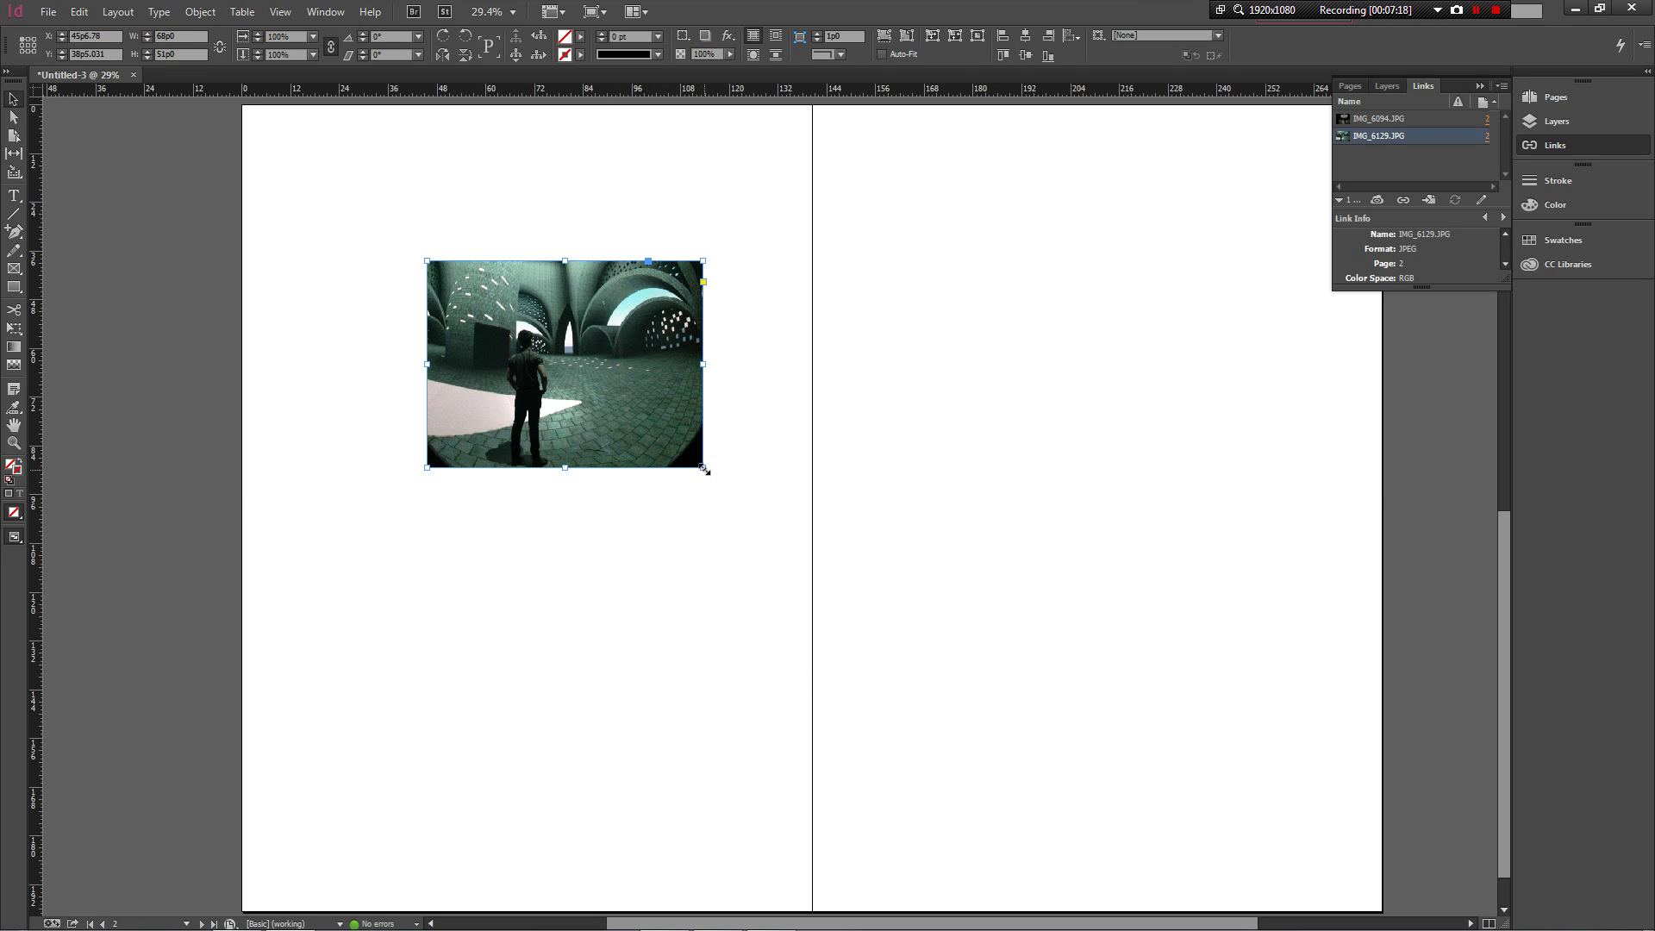
left_click_drag(703, 467, 617, 385)
left_click_drag(593, 321, 591, 497)
left_click(587, 359)
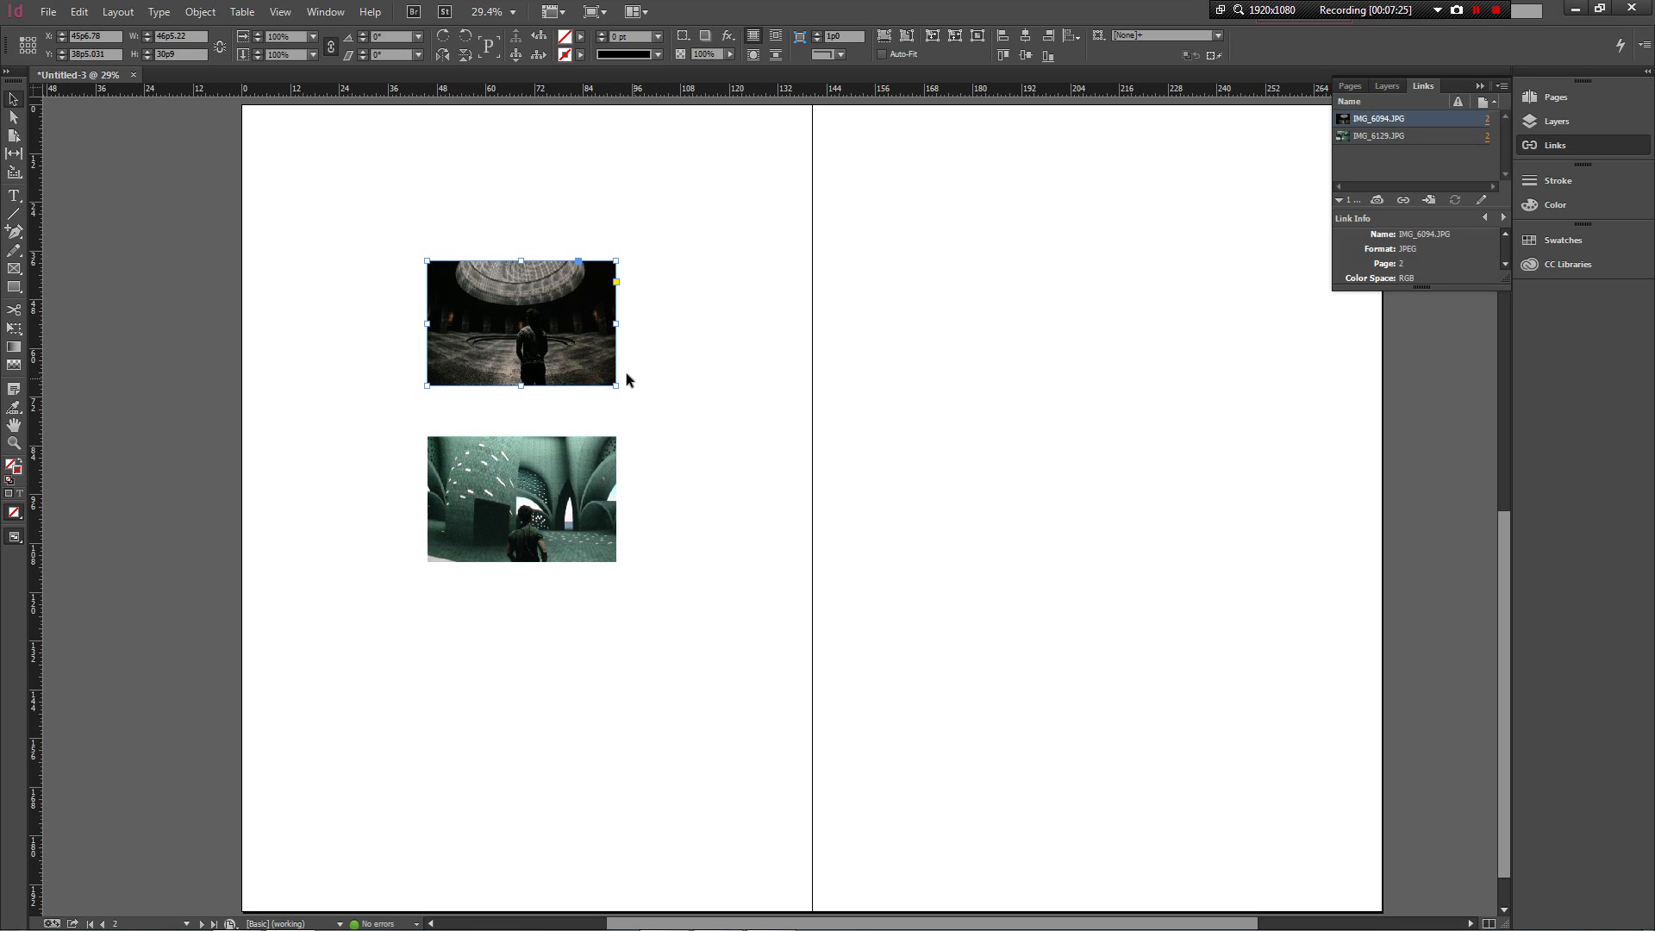
Step: Apply Fit Content to Frame to the dome photo
right_click(582, 331)
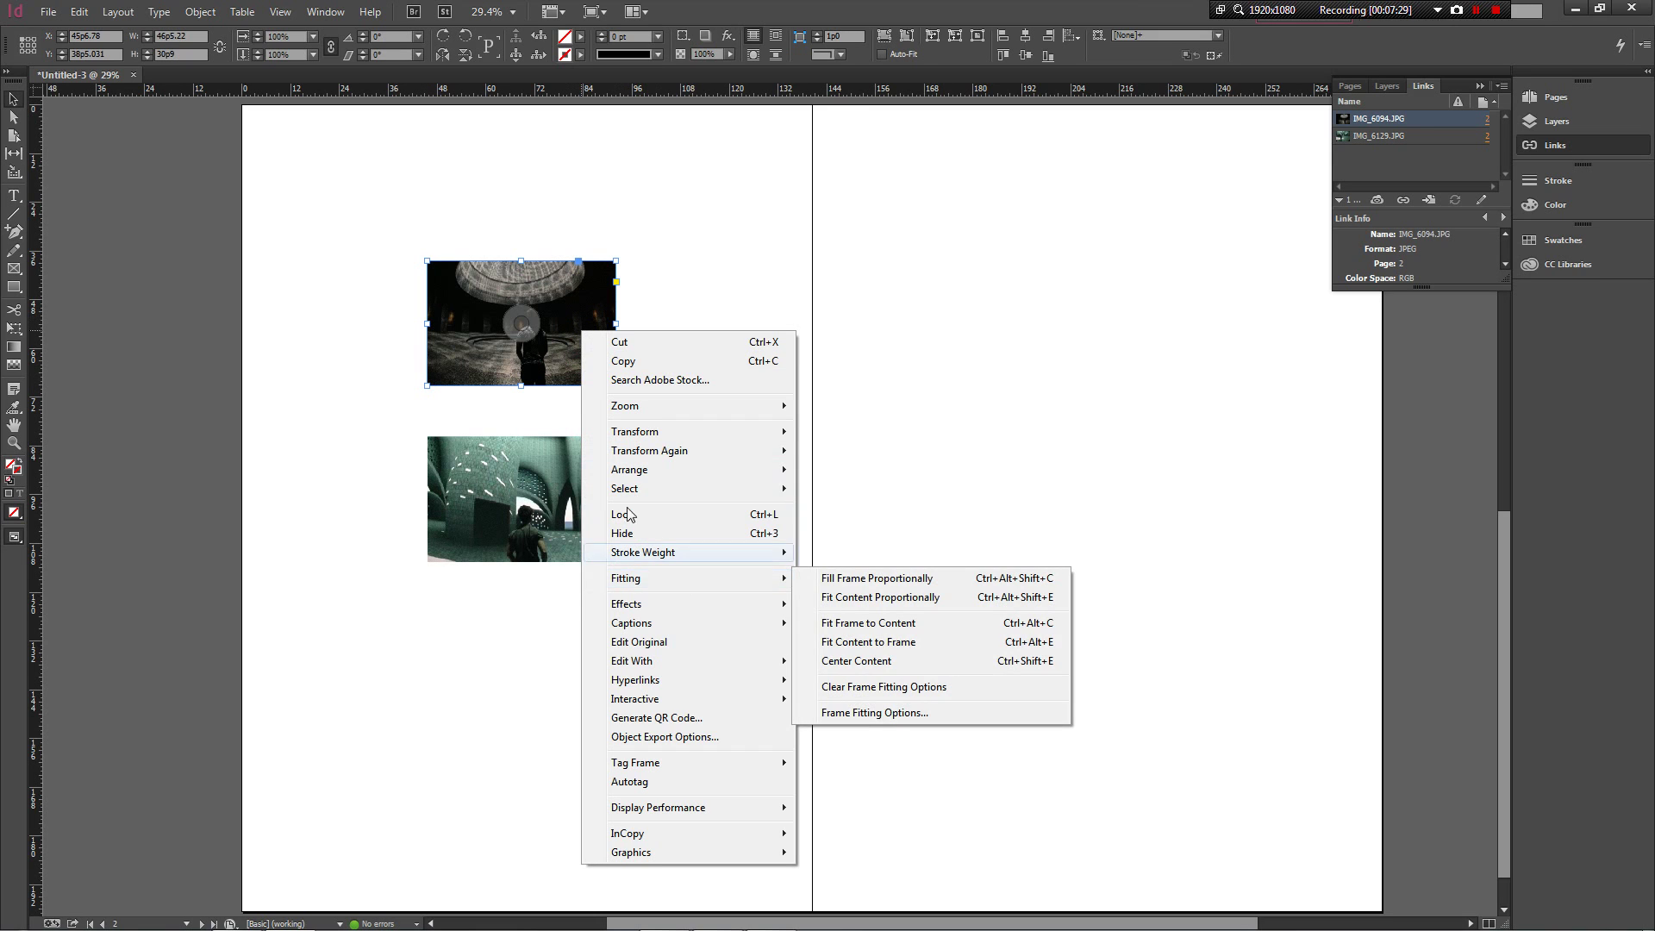
left_click(672, 216)
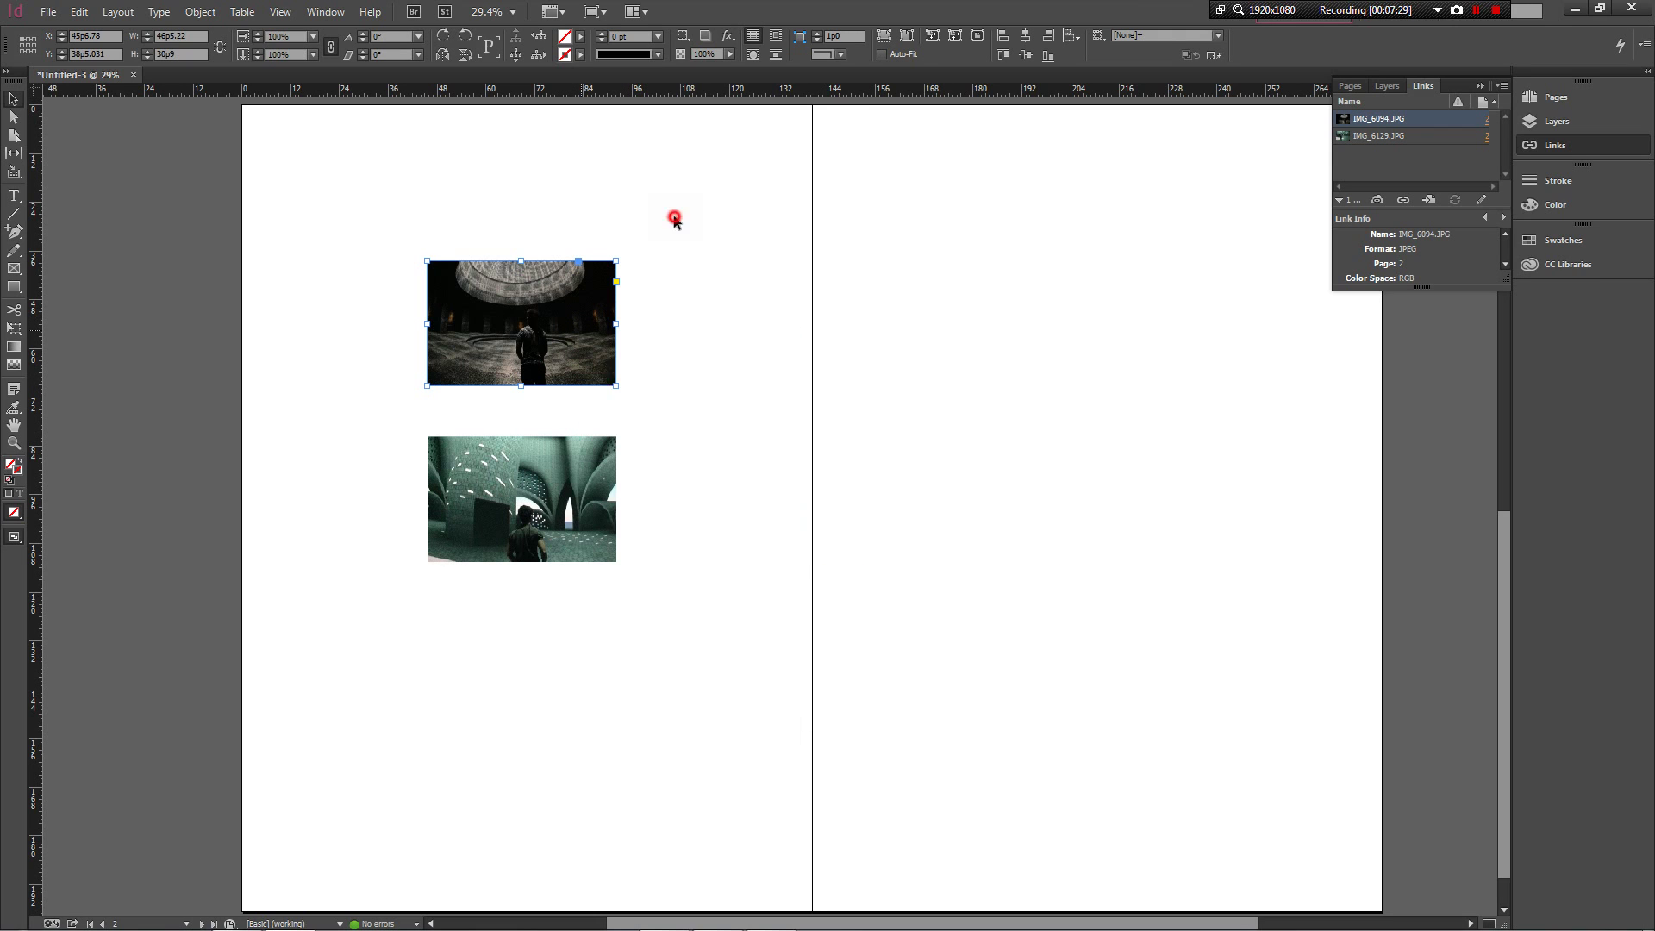
right_click(590, 333)
mouse_move(659, 588)
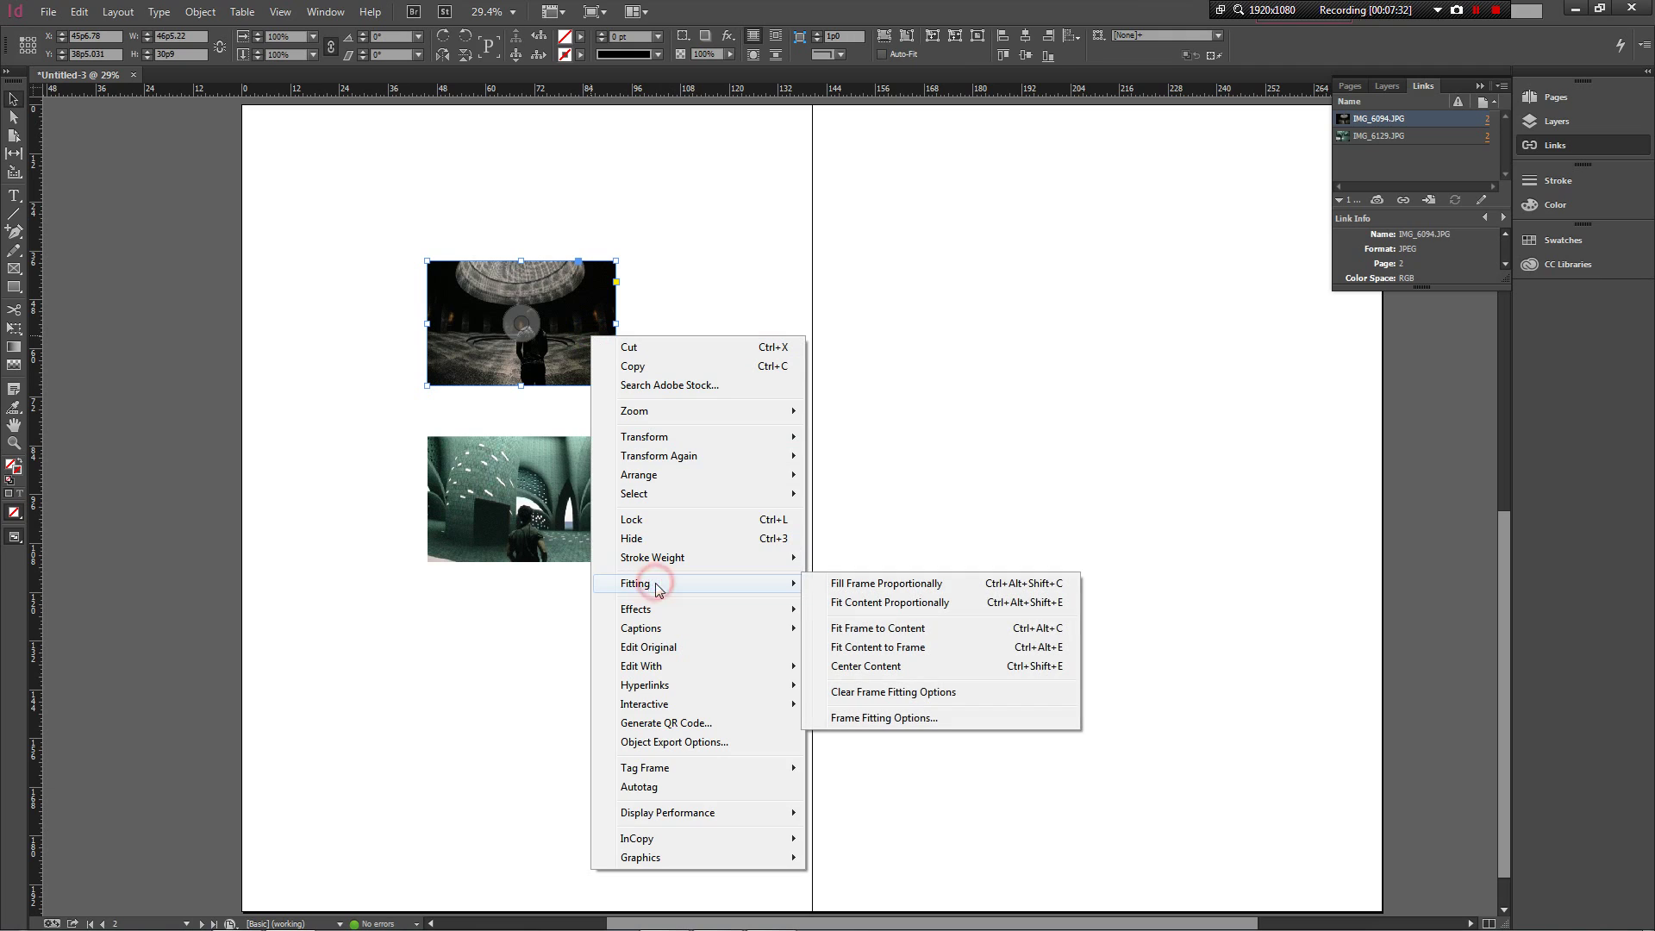
left_click(870, 648)
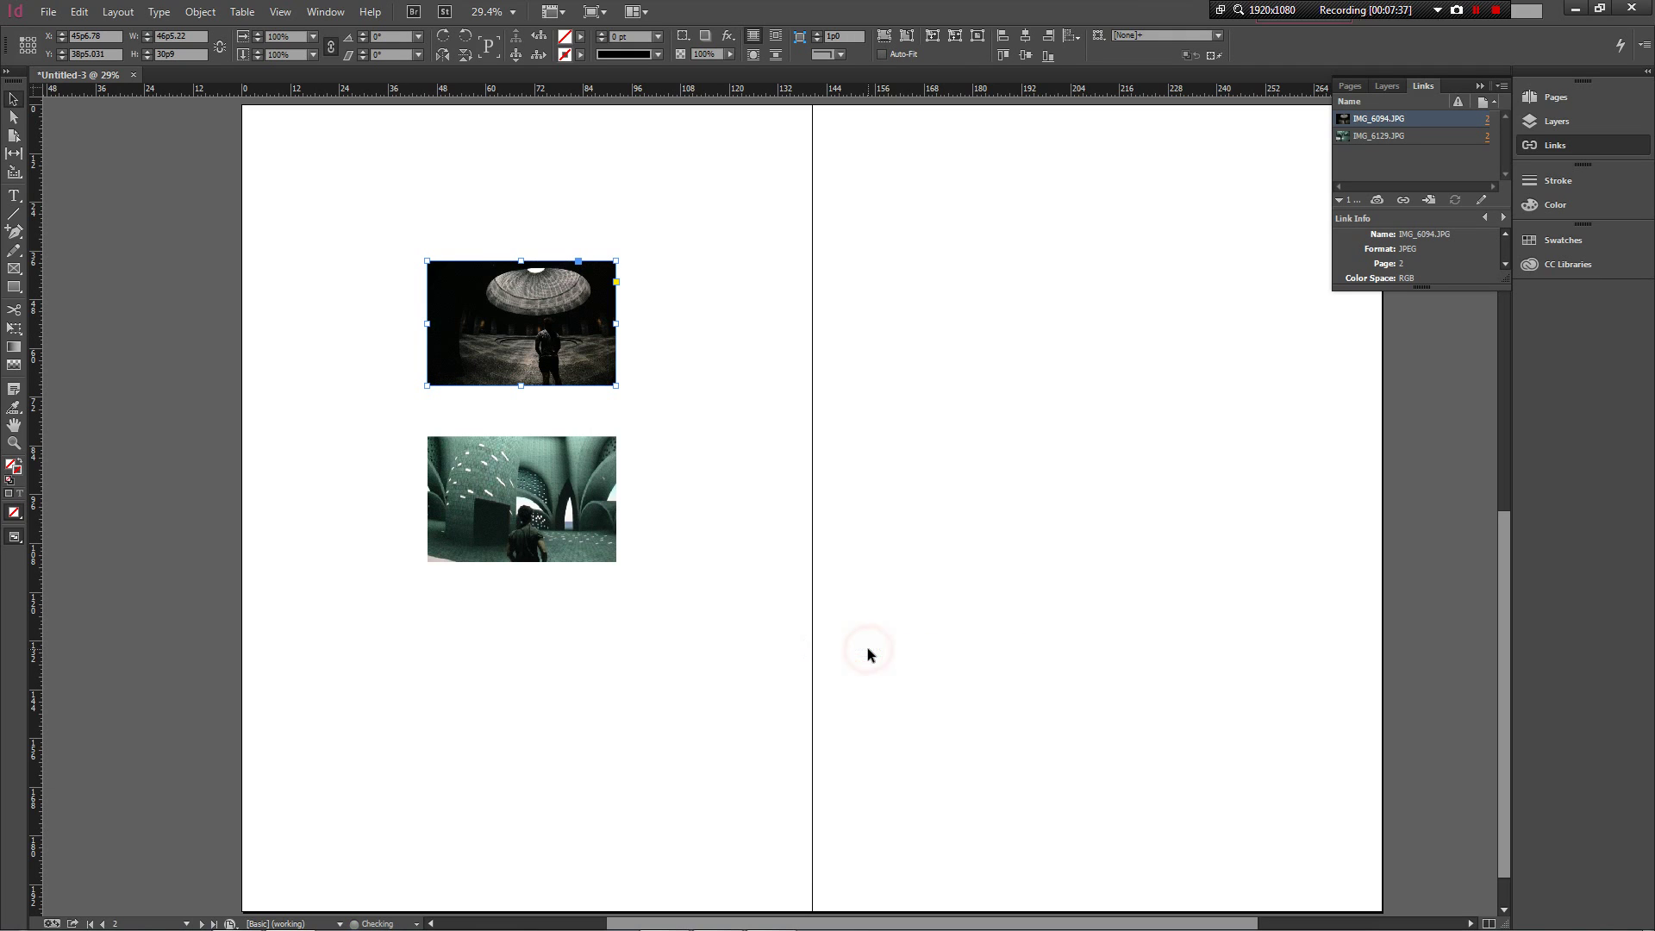
left_click(715, 432)
Step: Refit the dome photo with Fit Content Proportionally so the whole image shows
left_click(574, 535)
right_click(573, 530)
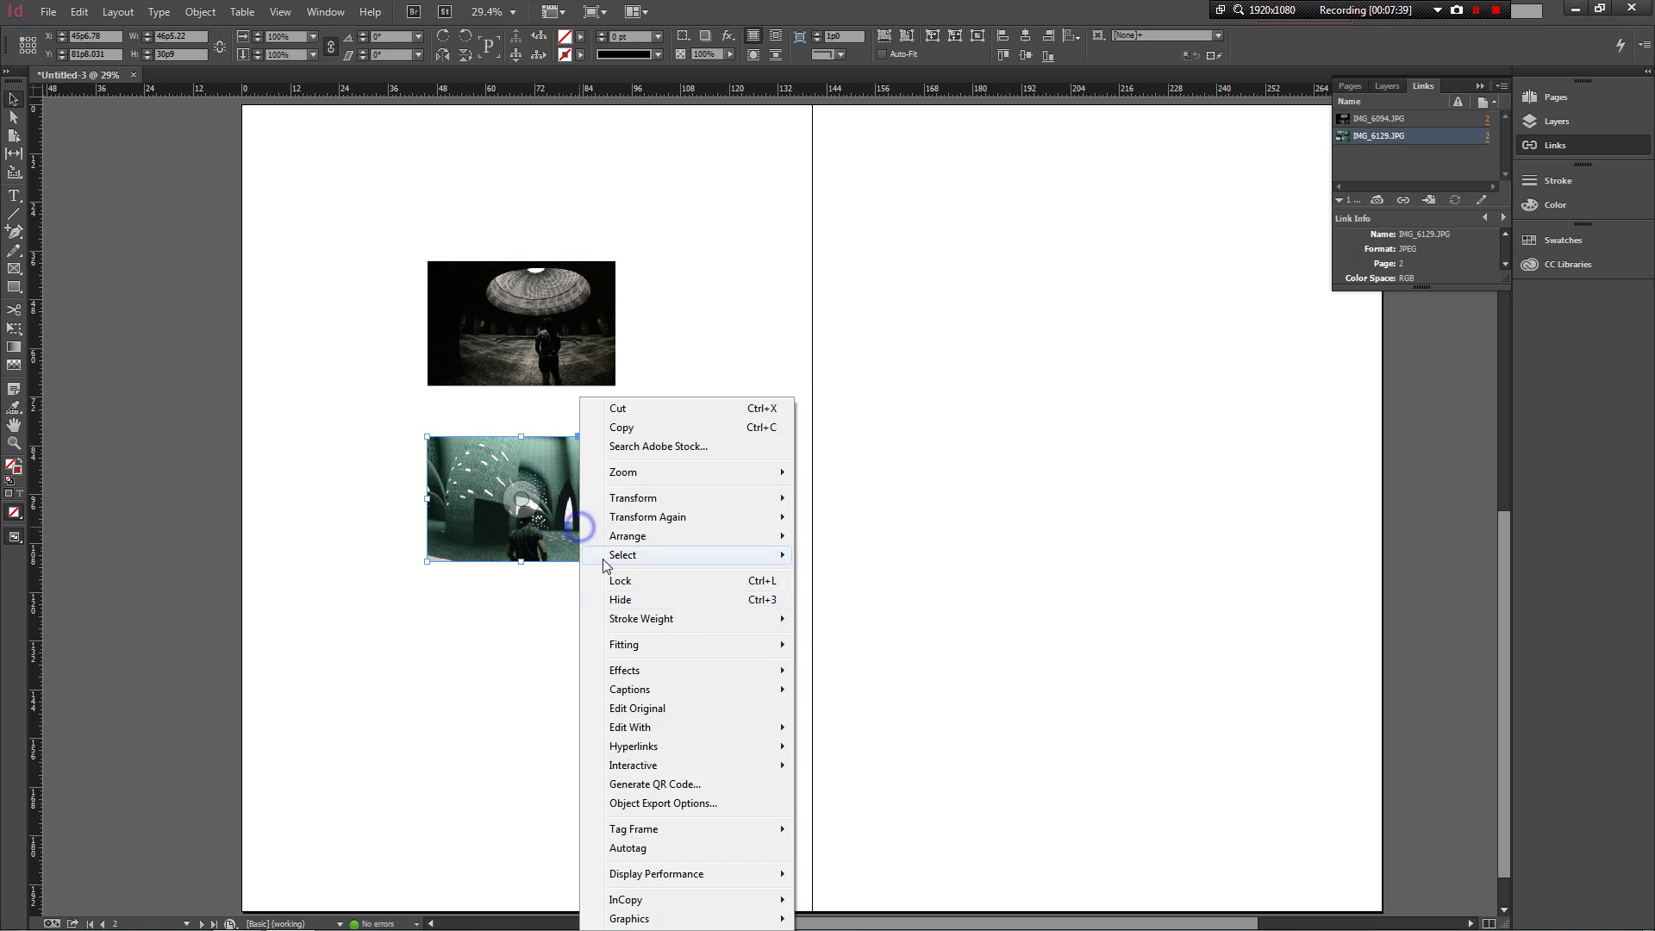
left_click(670, 276)
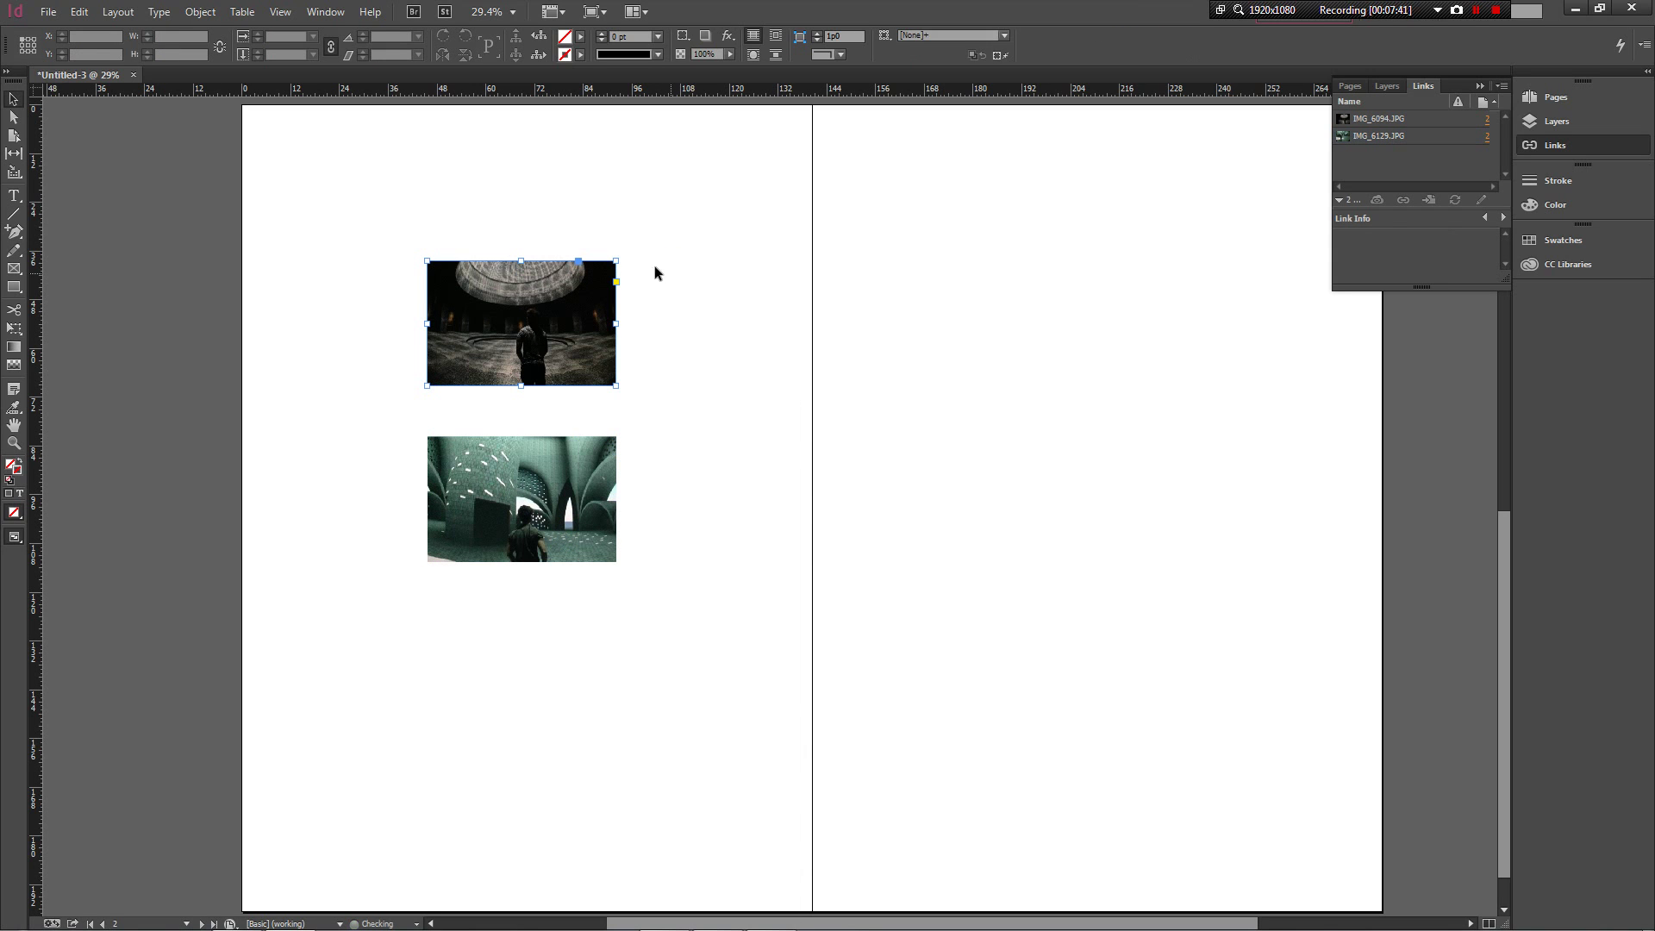
right_click(590, 328)
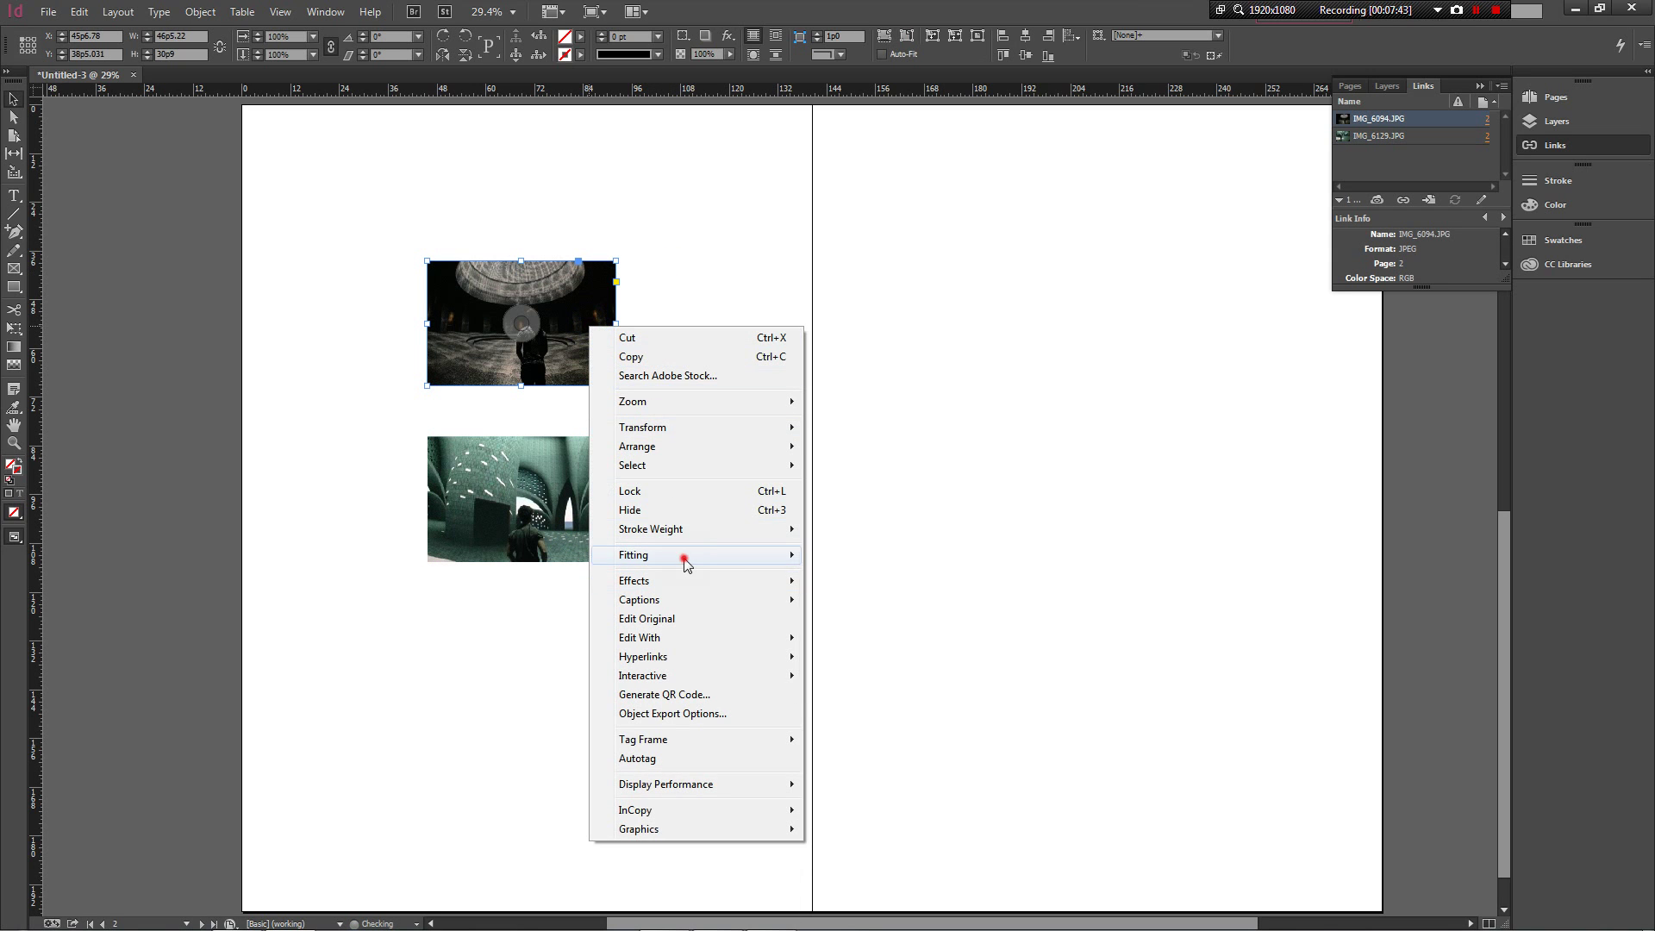
mouse_move(685, 556)
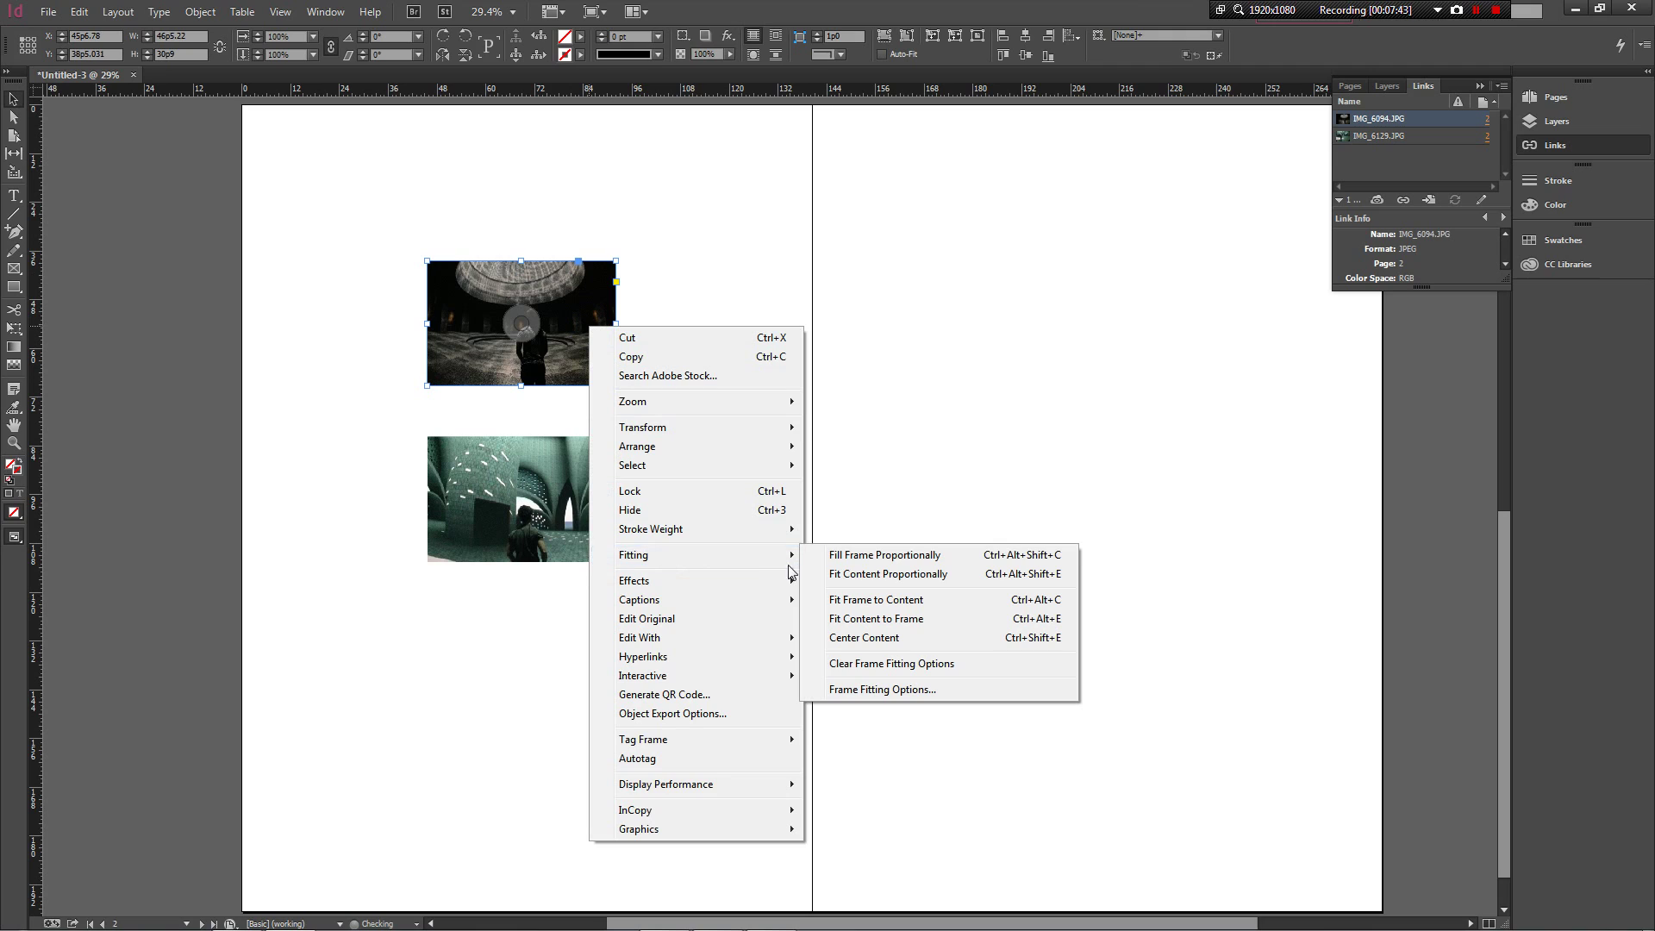
left_click(902, 583)
left_click(692, 410)
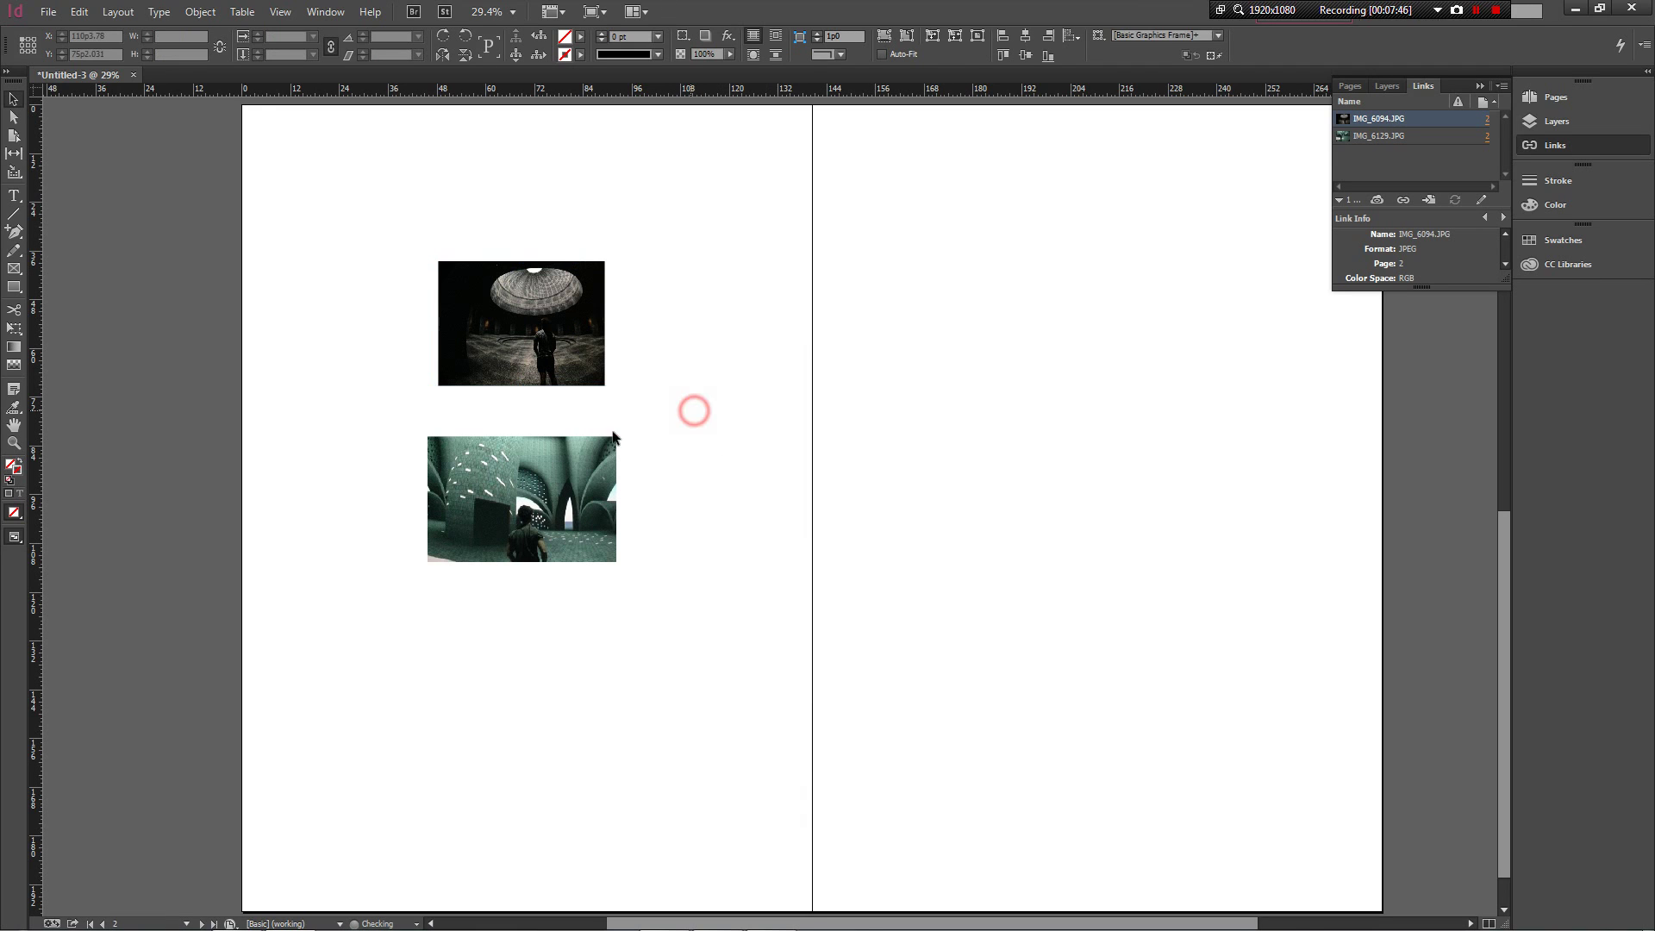
Step: Apply Fit Content Proportionally to the green archway photo as well
right_click(590, 490)
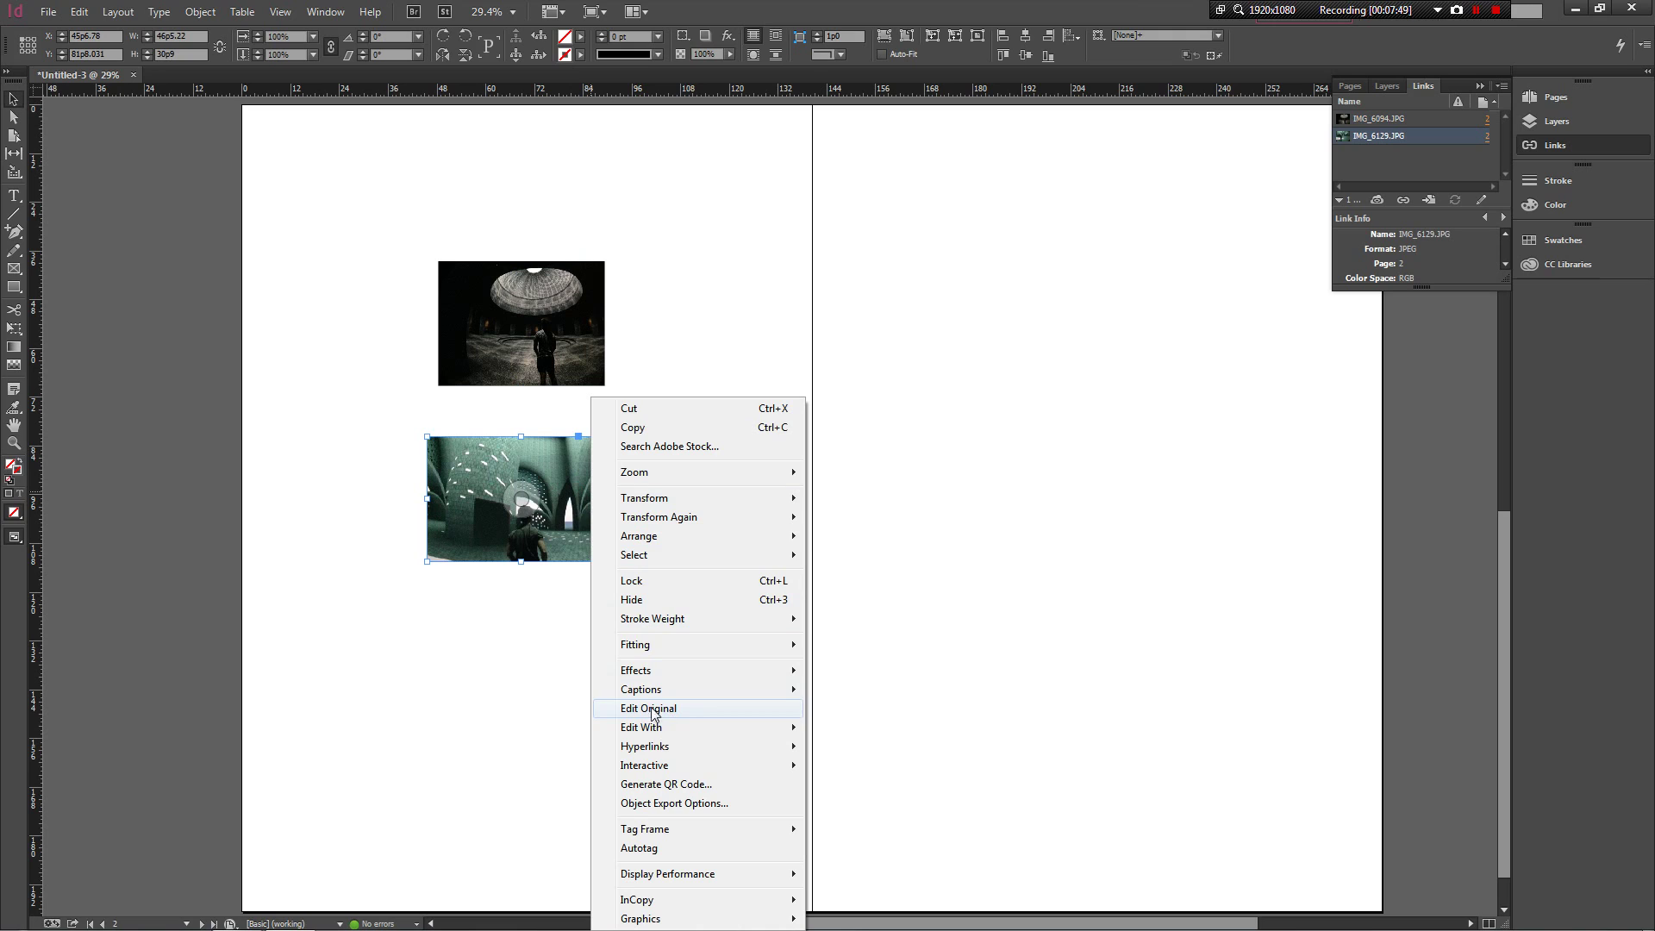
mouse_move(672, 646)
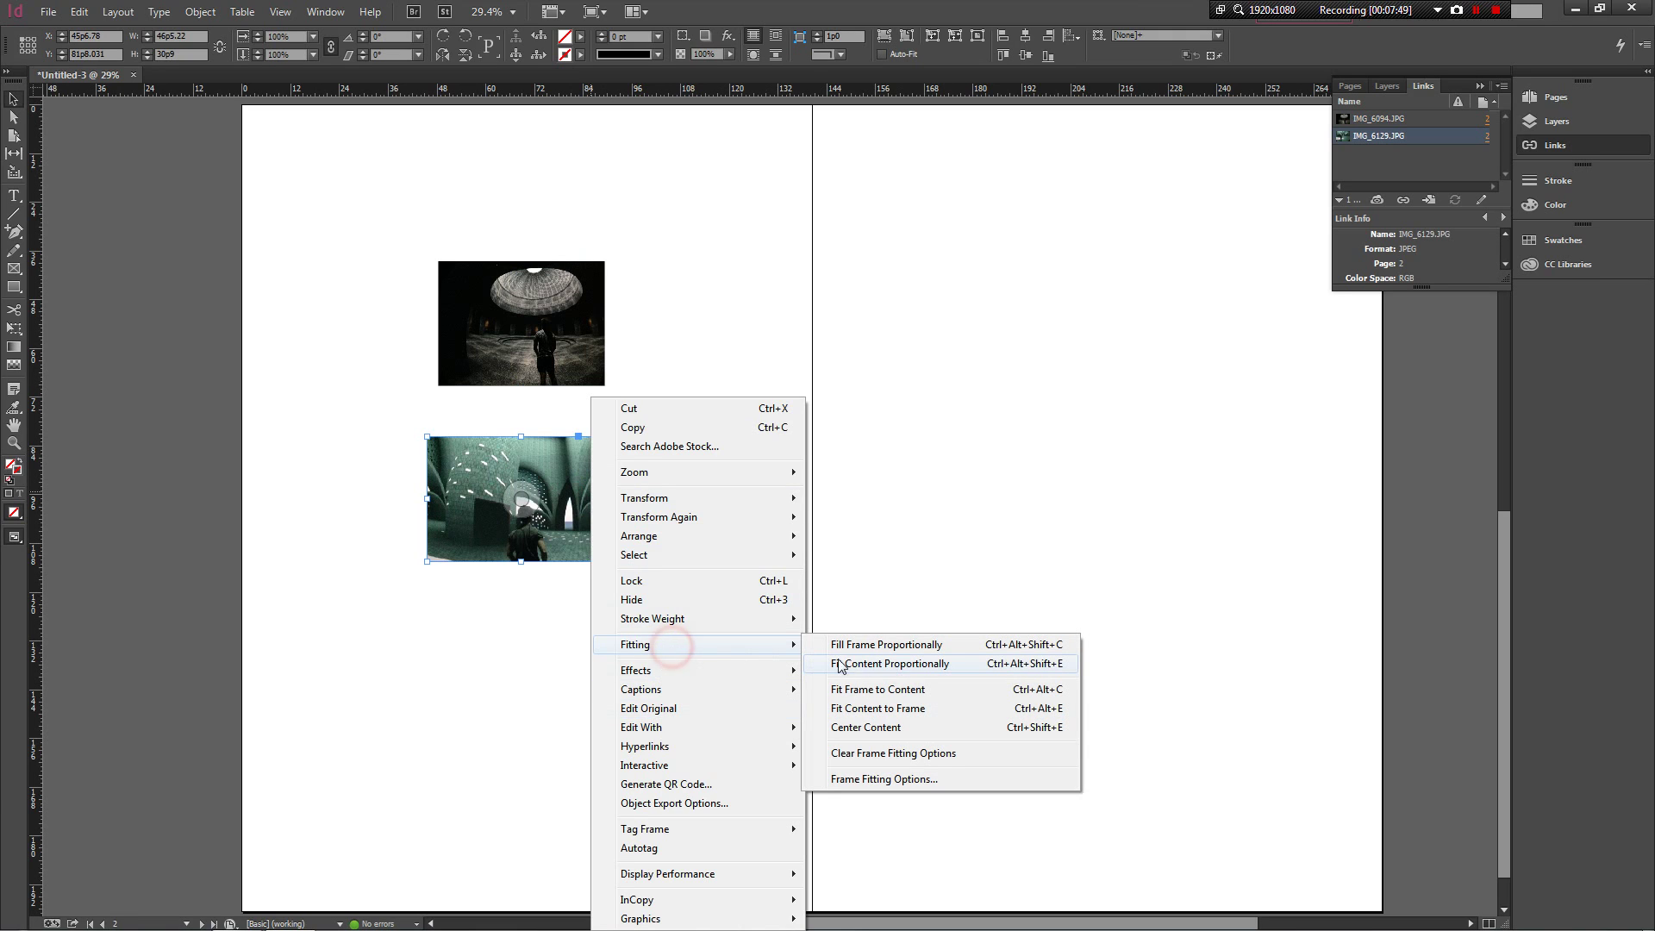
left_click(894, 666)
left_click(661, 470)
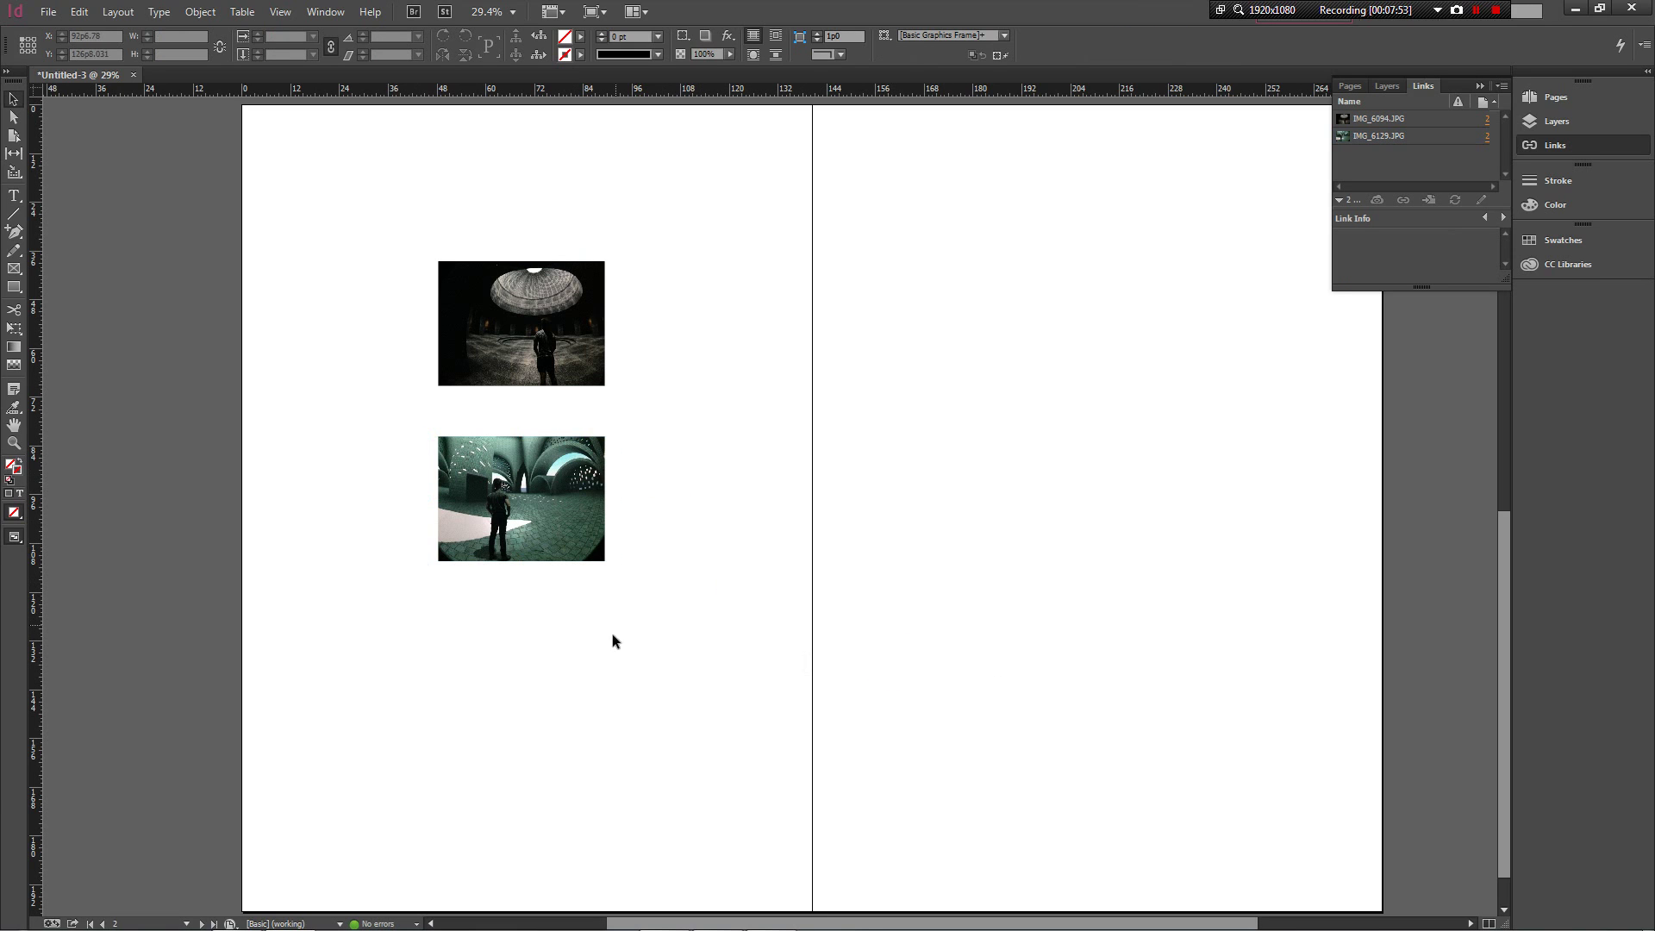
left_click(588, 501)
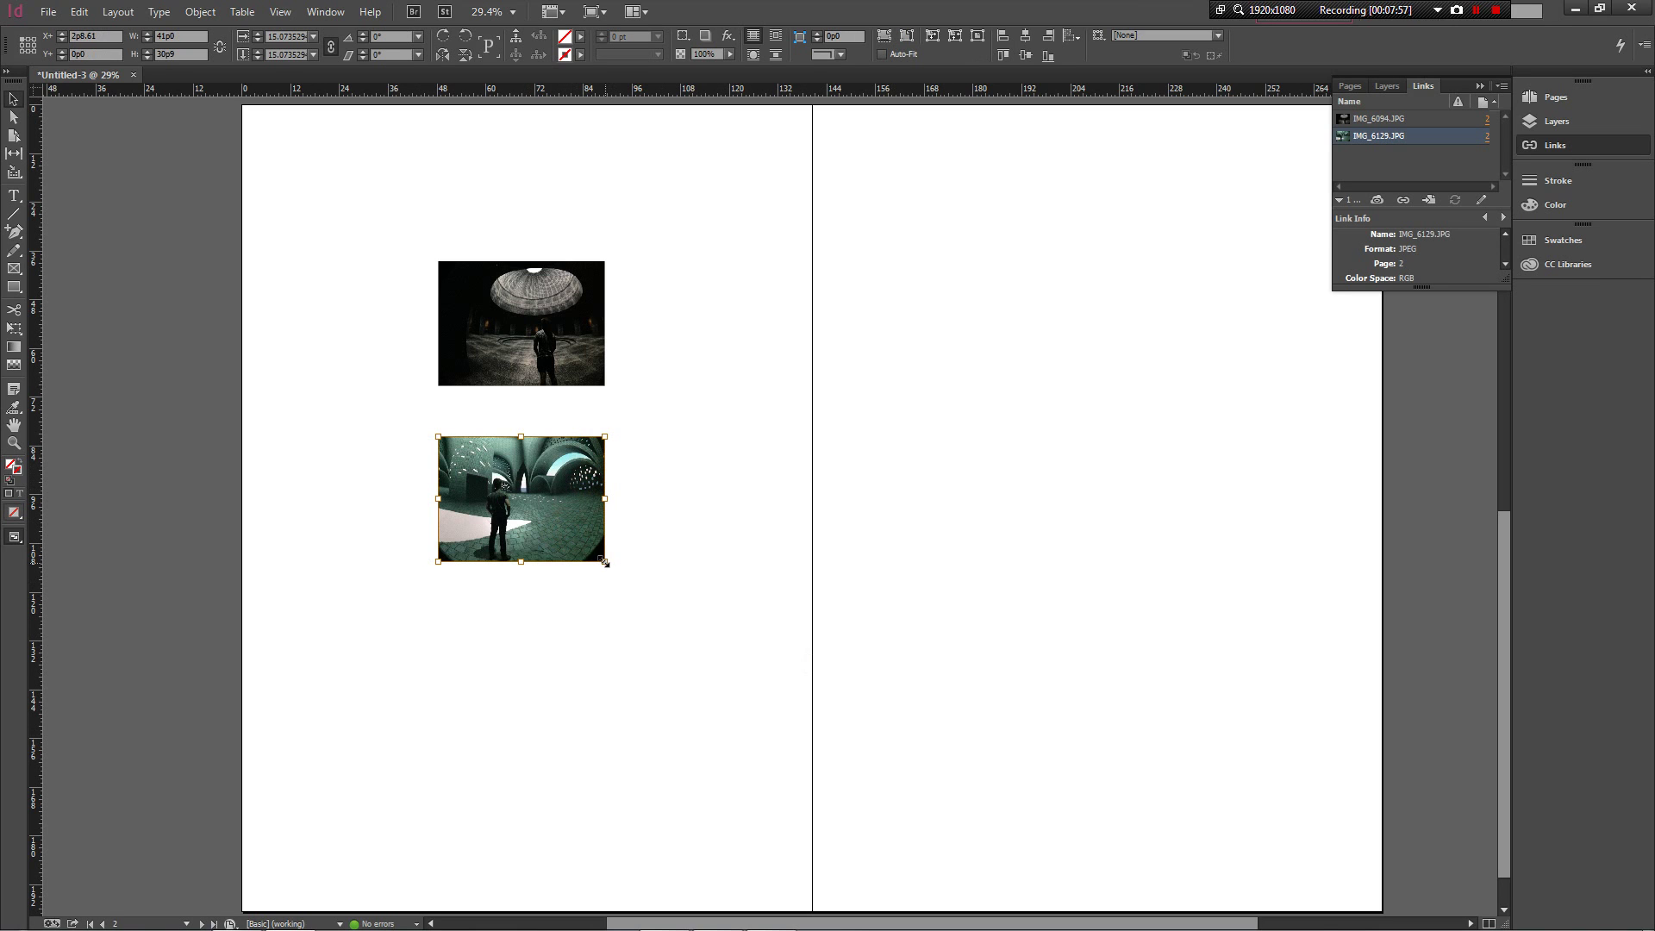
Step: Enlarge both photo frames by their corners, then move the green photo up beside the dome
left_click_drag(616, 561, 617, 573)
left_click(758, 560)
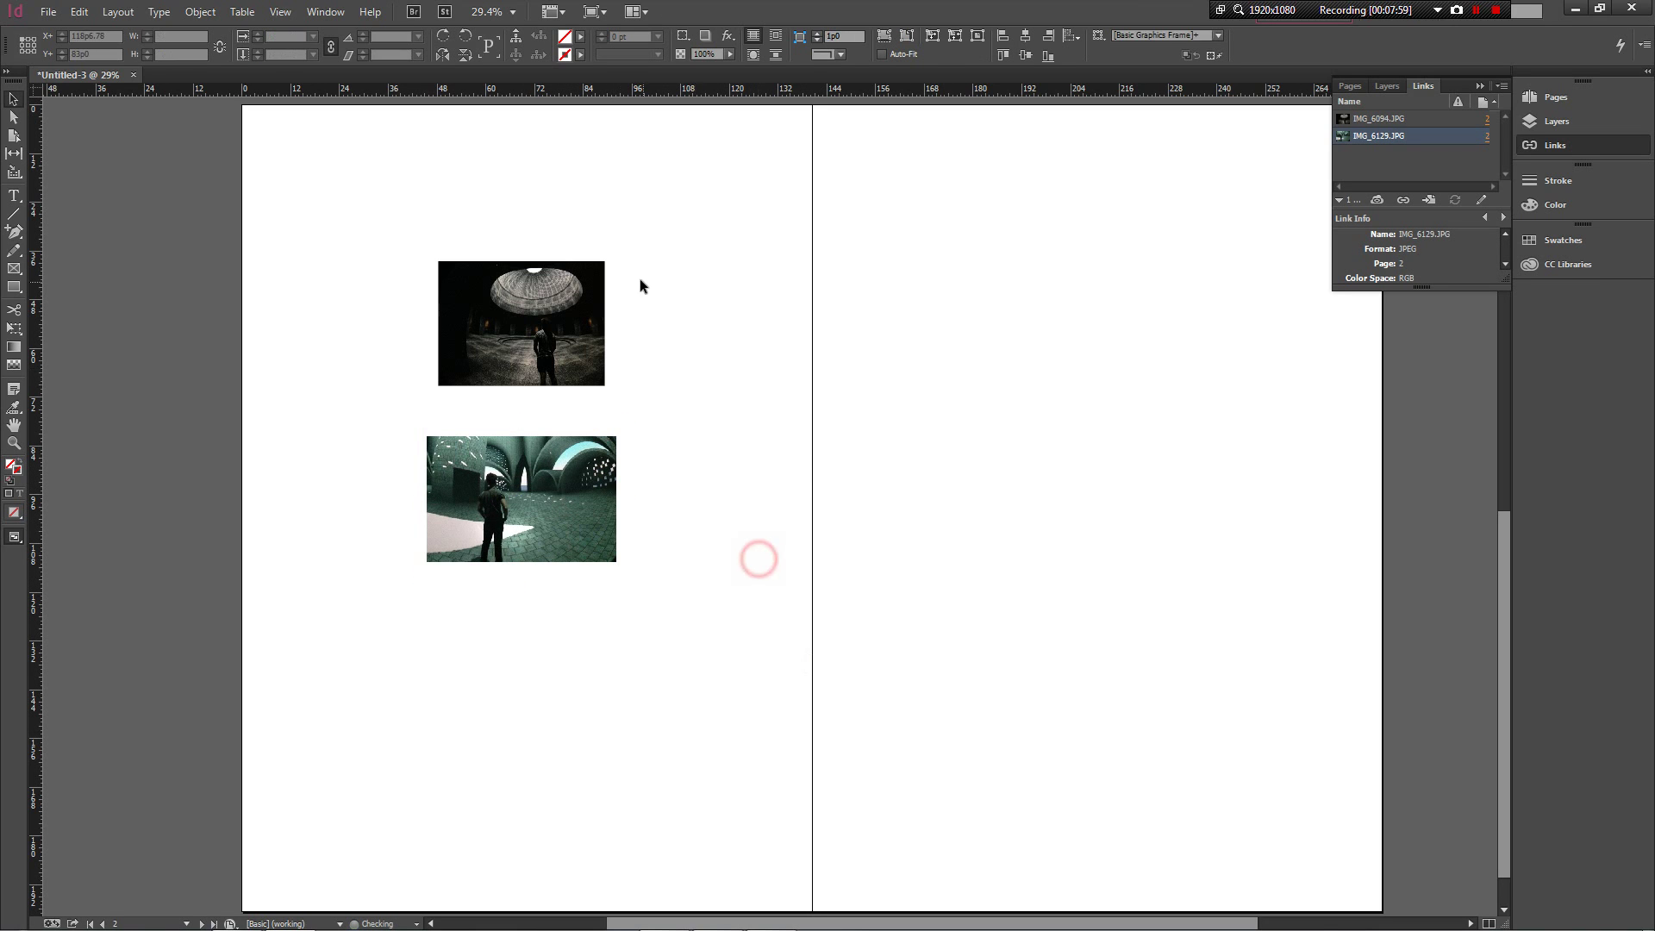
left_click(573, 331)
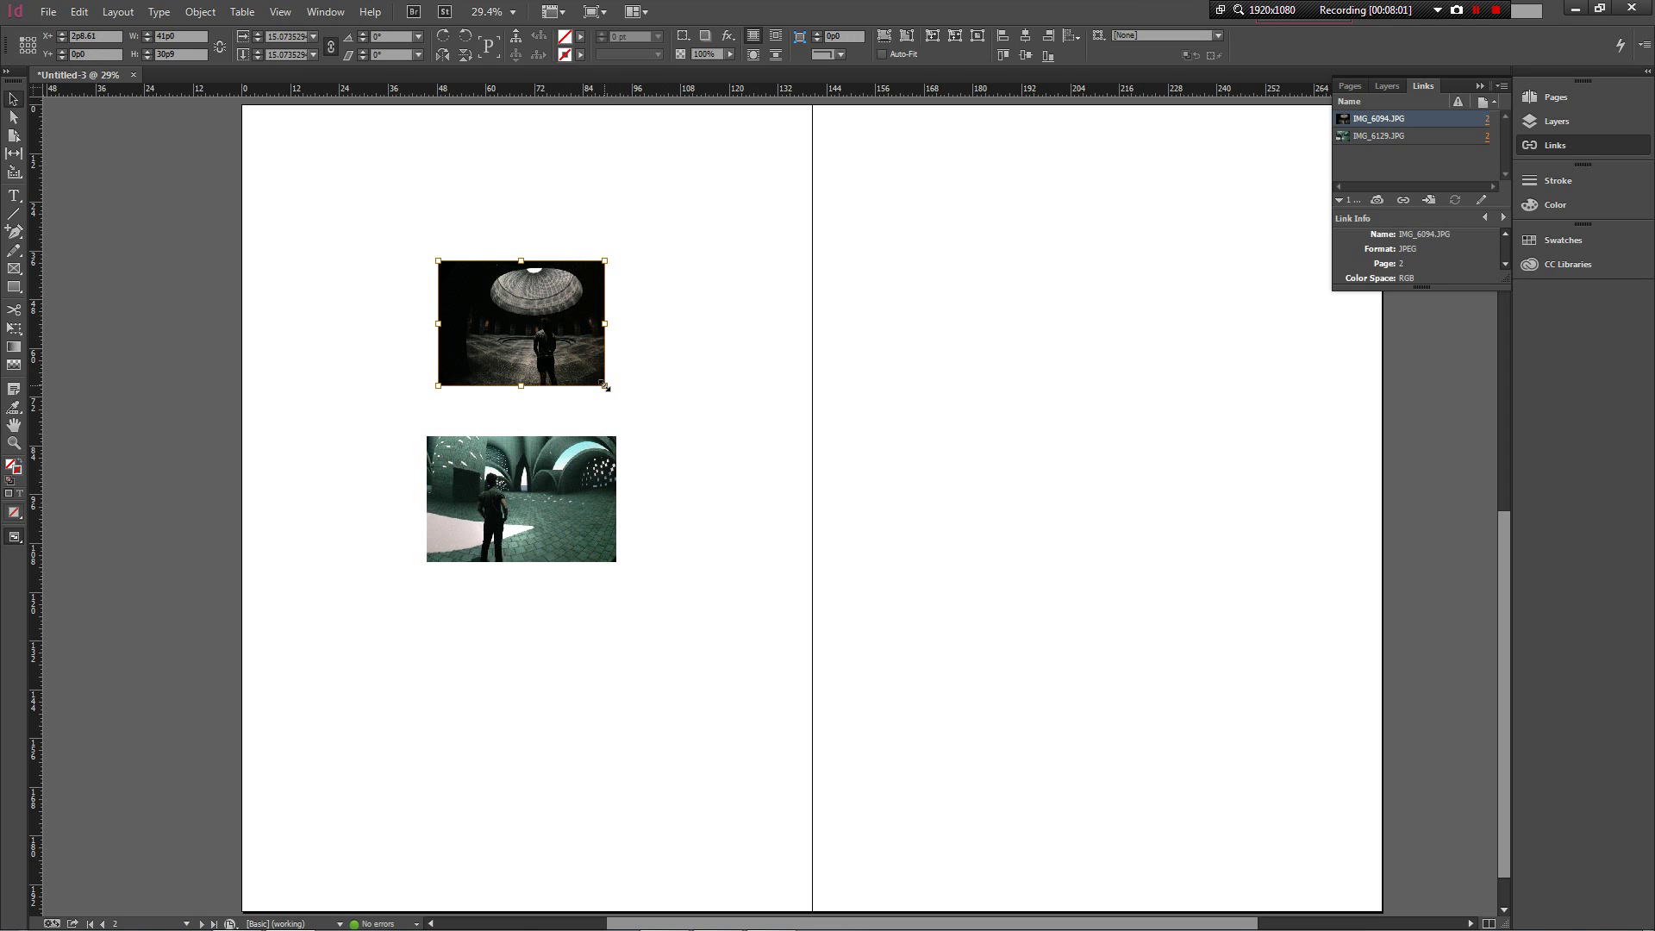
left_click_drag(604, 385, 632, 406)
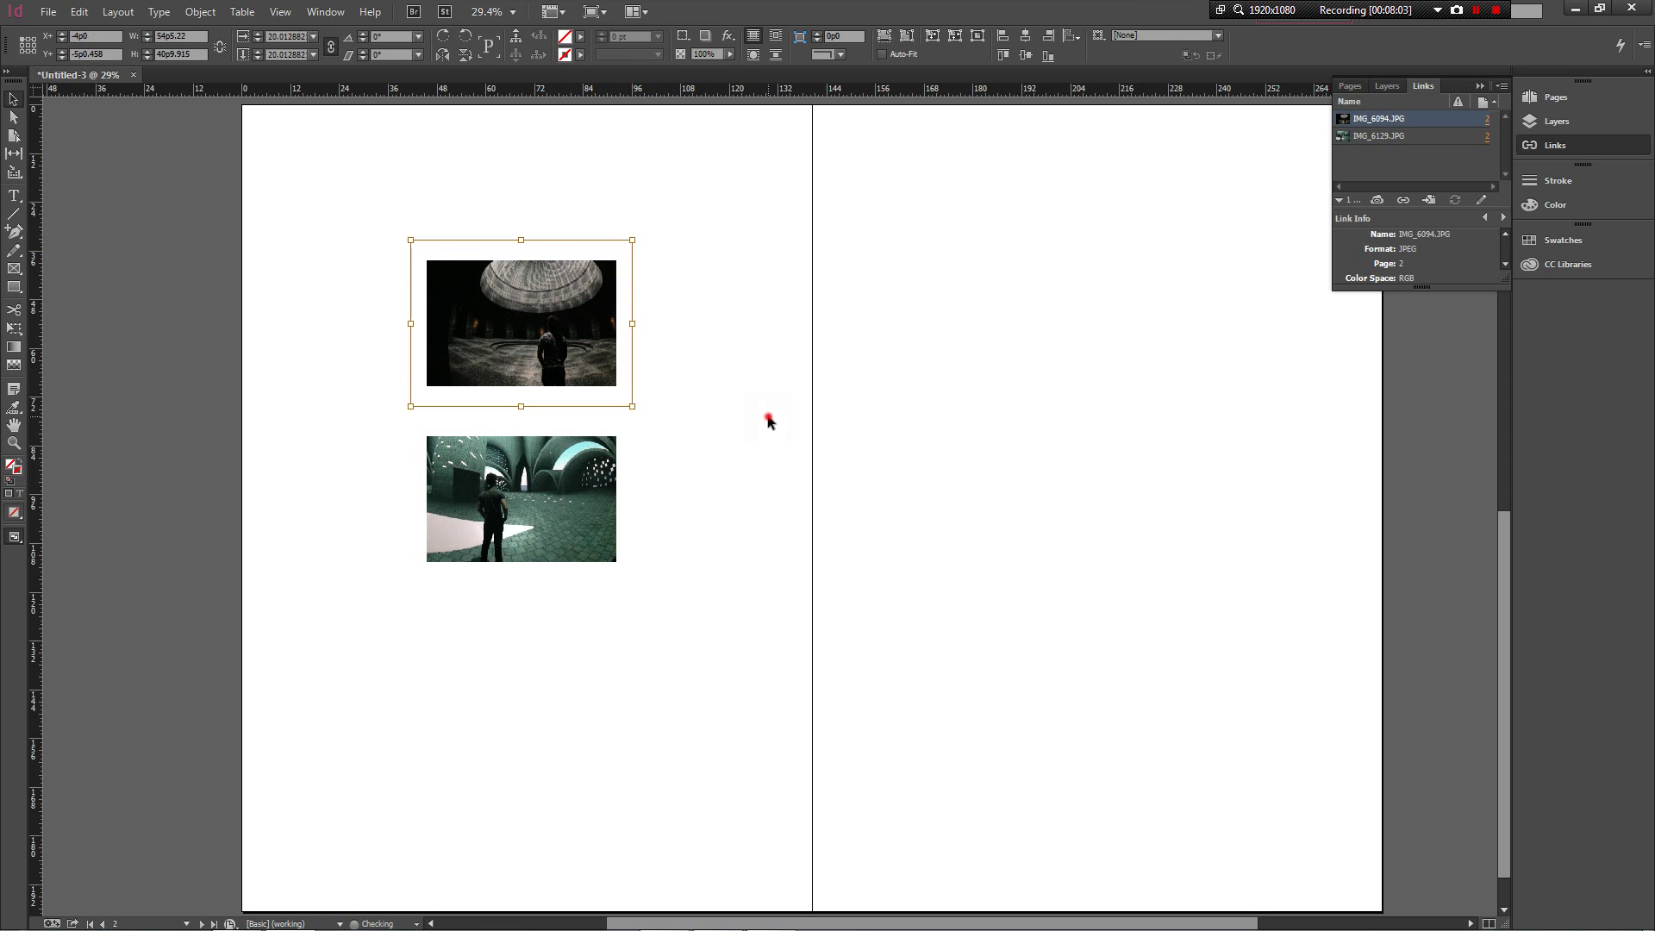
left_click(768, 420)
left_click_drag(568, 523, 666, 375)
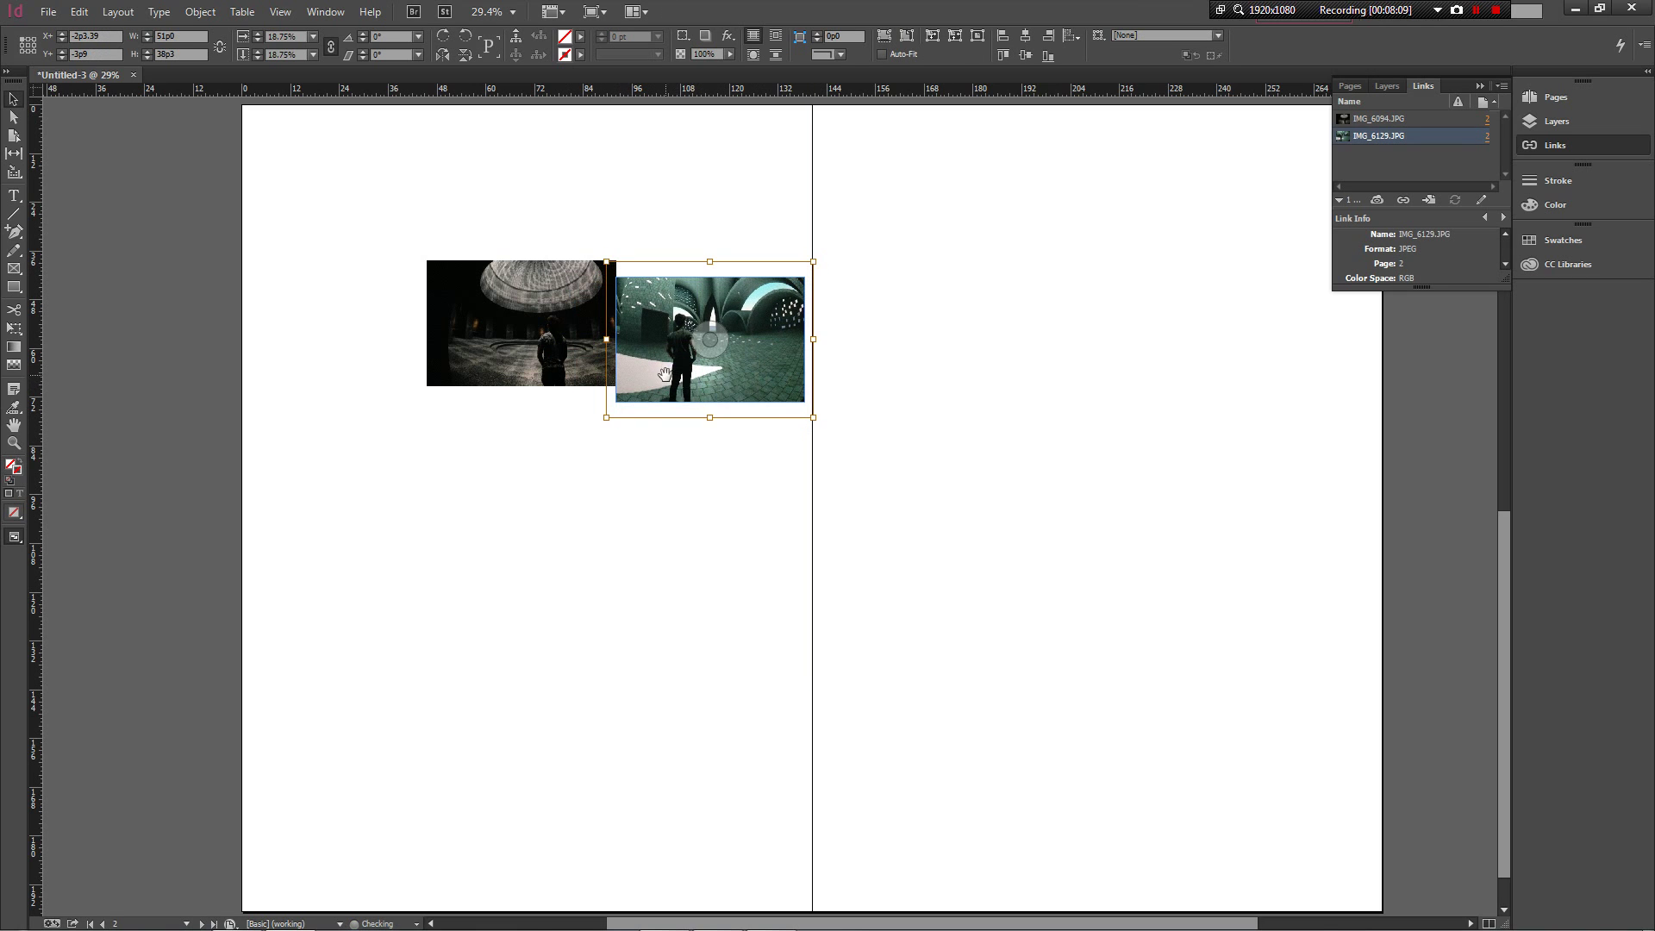
left_click(733, 491)
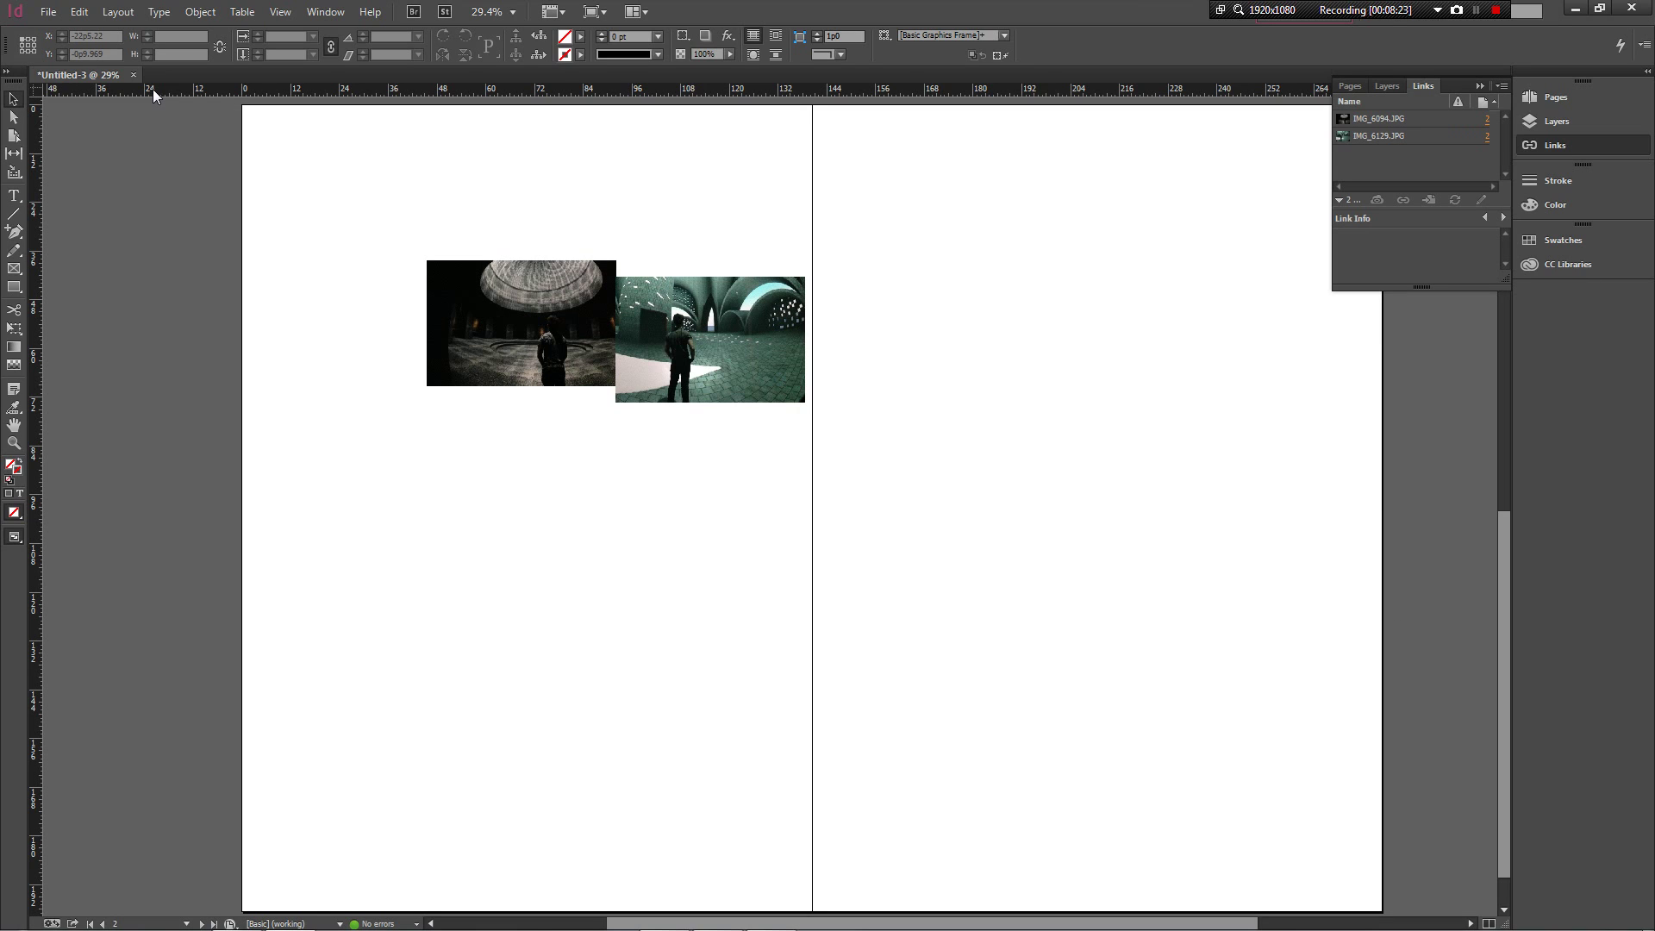
Step: Add a horizontal guide and move both photos toward the page's top-left
left_click_drag(152, 89, 178, 340)
left_click(596, 484)
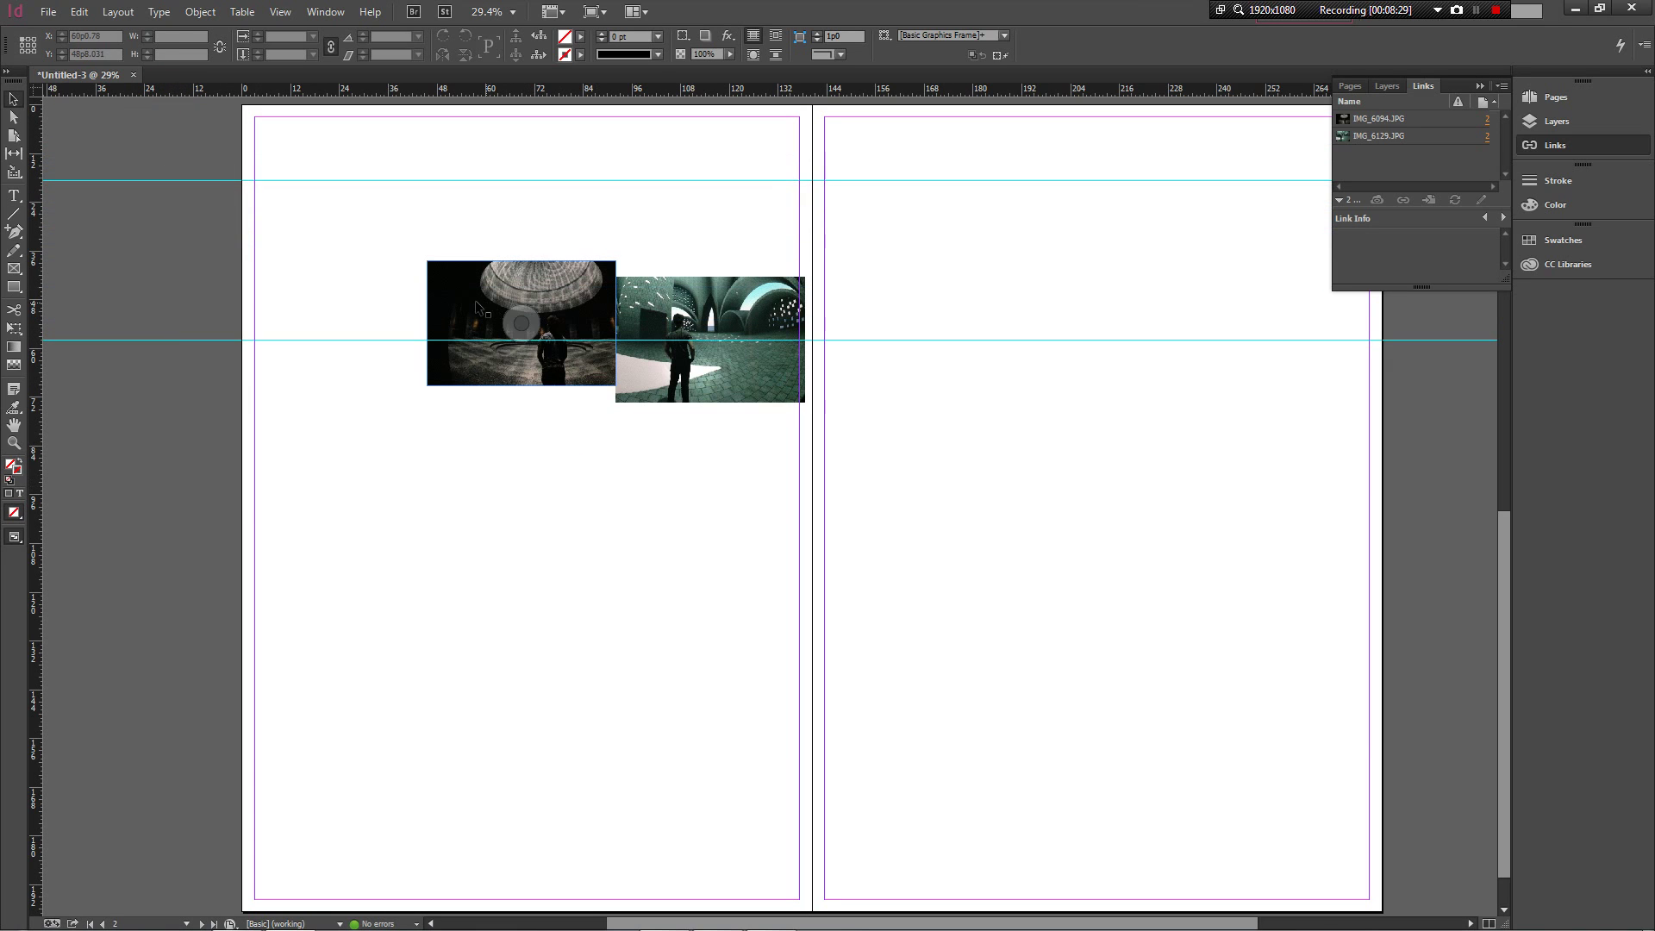
left_click_drag(462, 305, 333, 260)
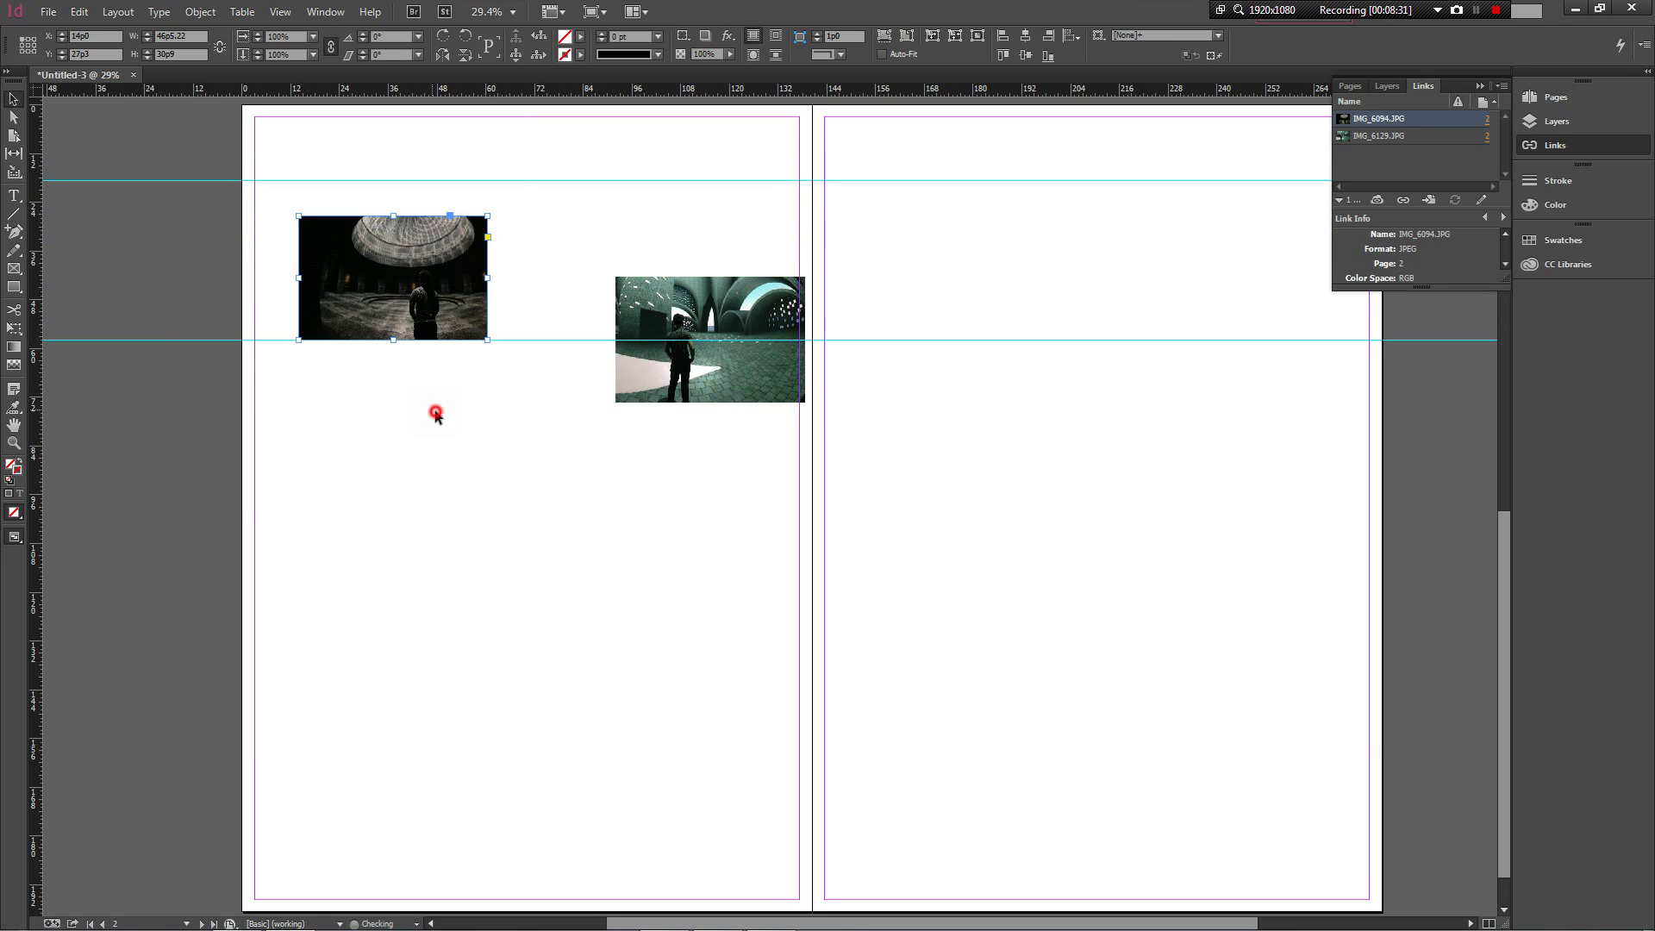
left_click_drag(664, 379, 575, 318)
left_click(609, 443)
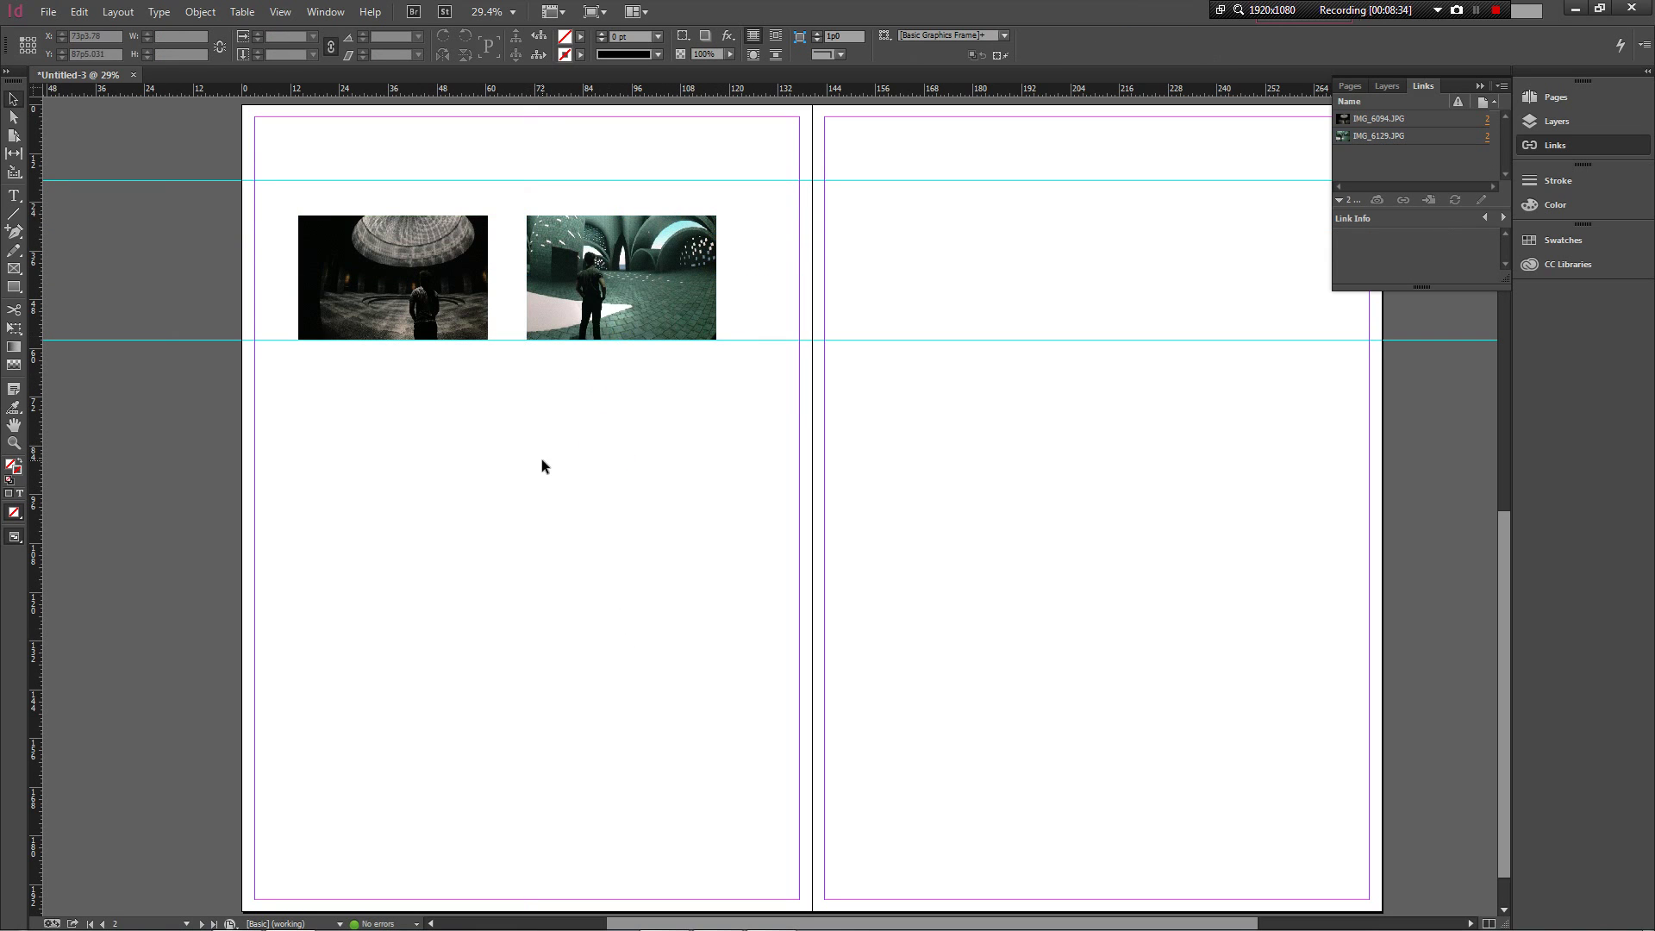
Step: Reposition the dome photo left of the green photo and add a vertical guide at its edge
left_click(393, 278)
left_click_drag(429, 312, 652, 491)
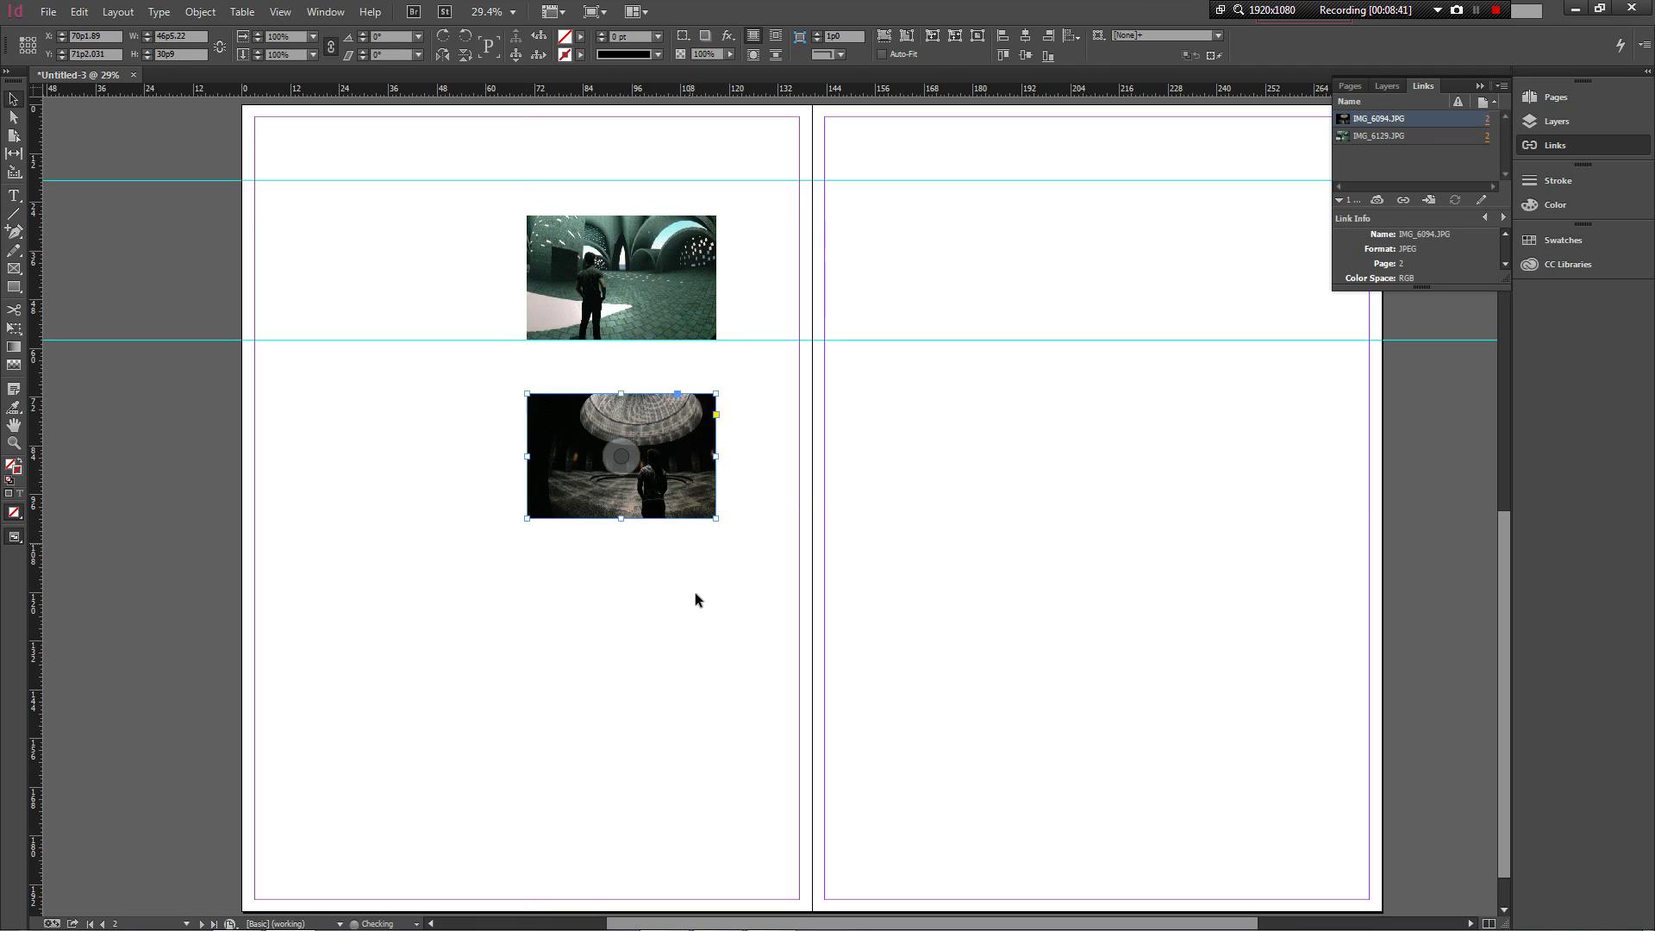
left_click(686, 591)
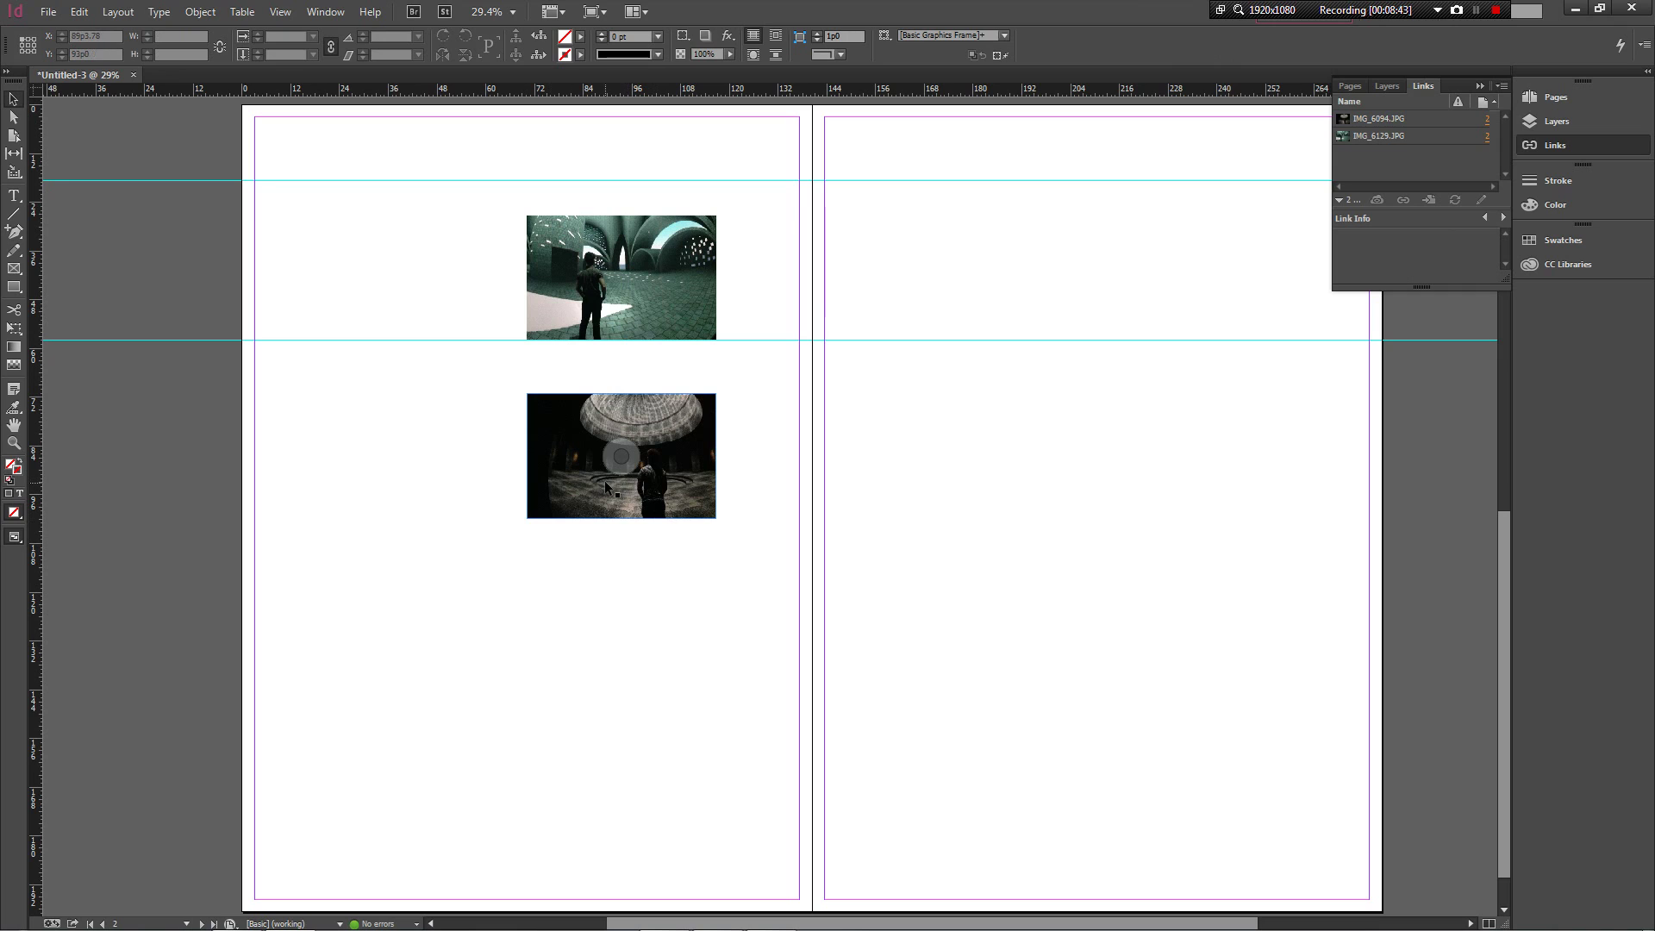
left_click_drag(605, 481, 368, 315)
left_click(516, 465)
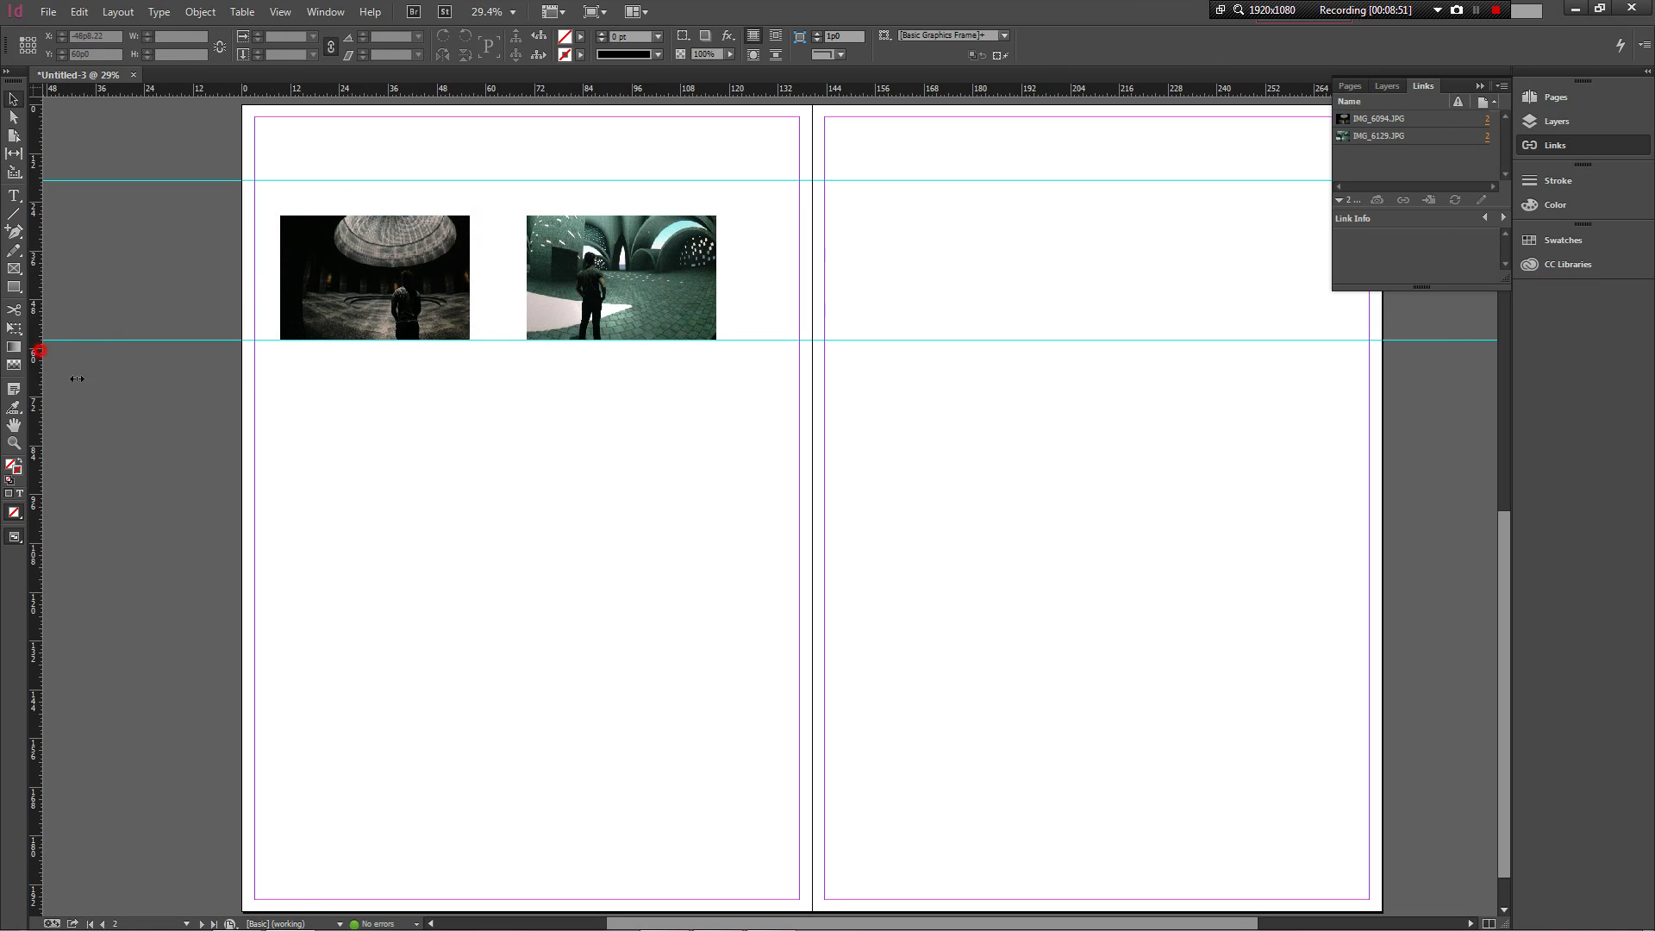
left_click_drag(76, 379, 274, 415)
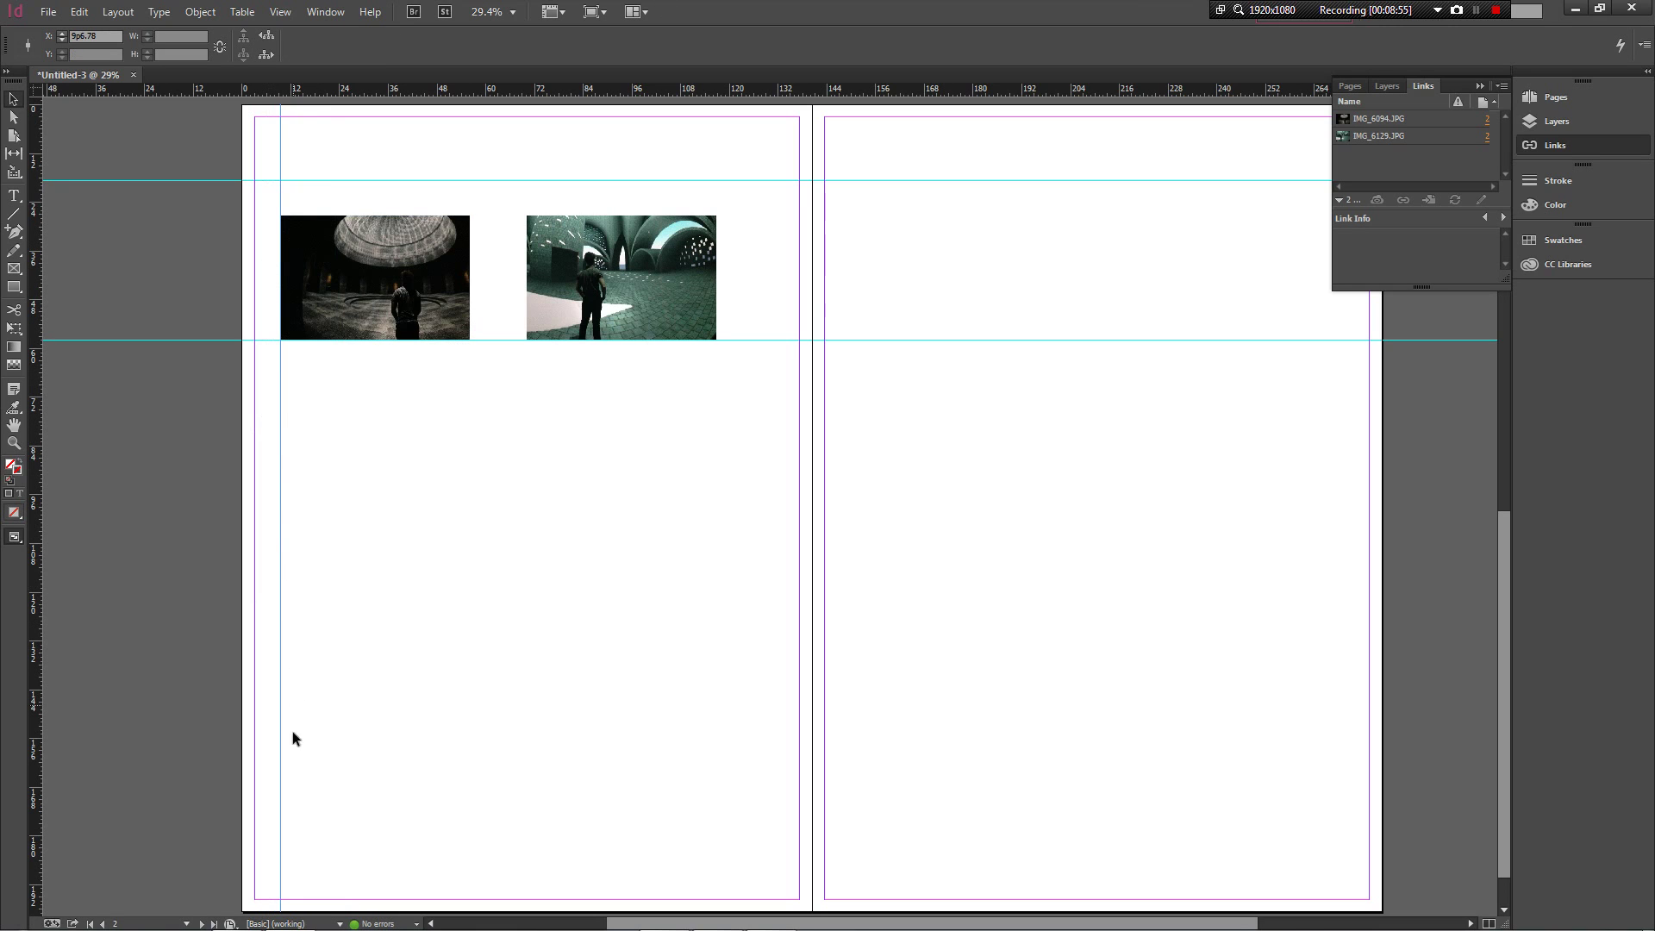
Step: Add a second vertical guide along the green archway photo's right edge
left_click(306, 701)
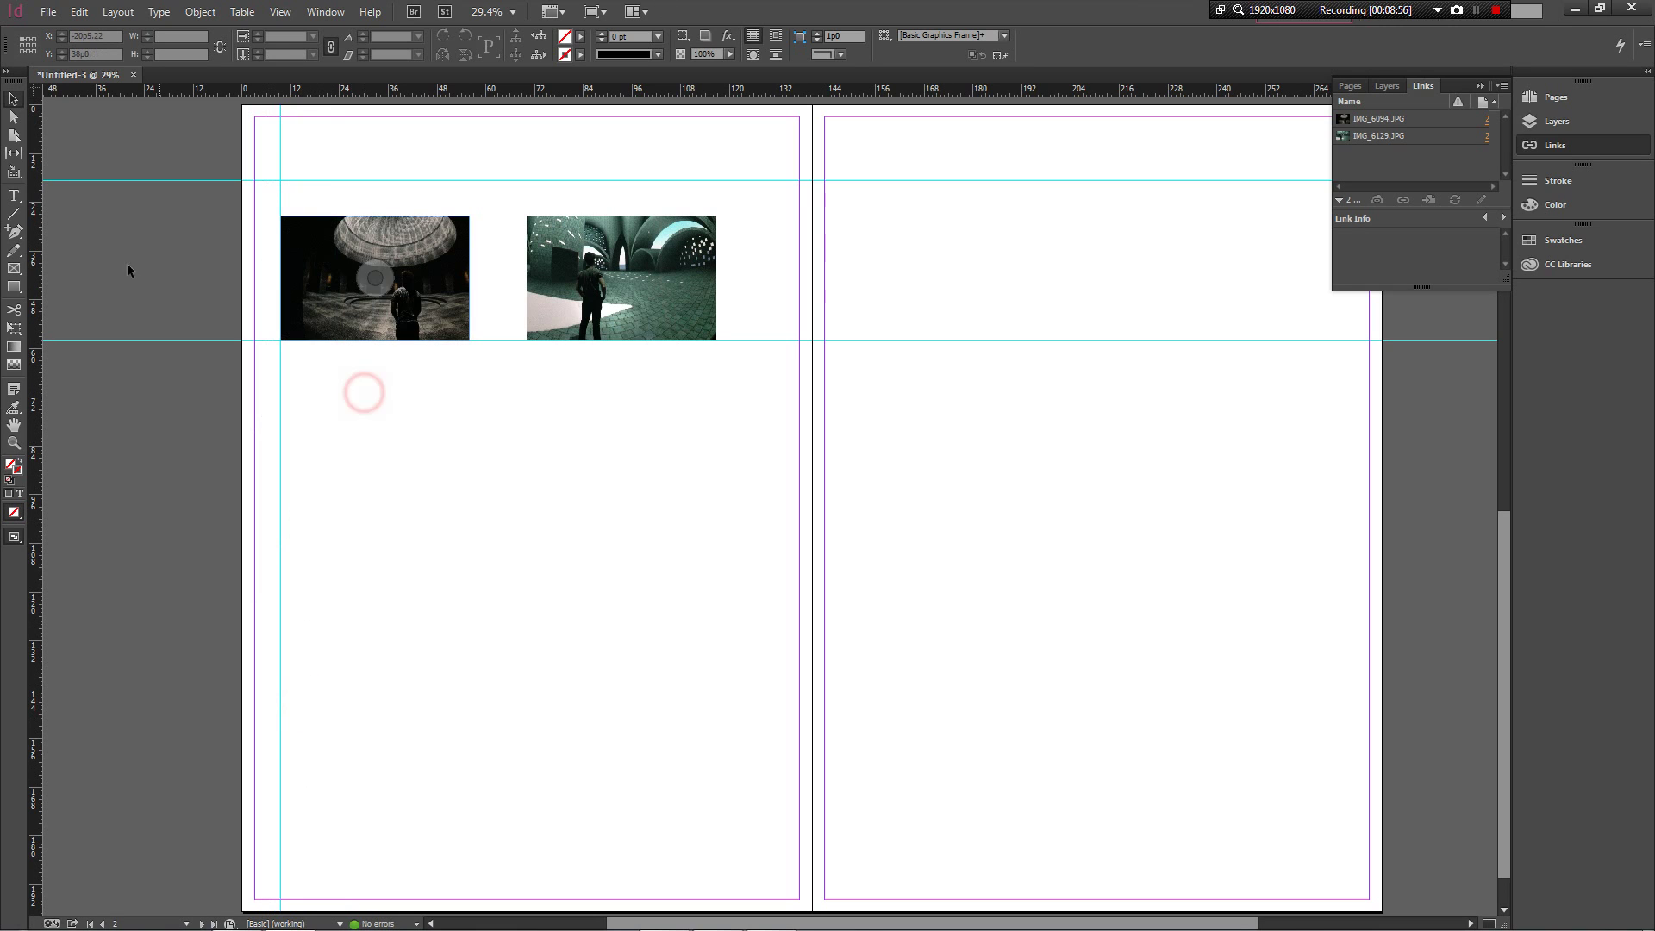
left_click_drag(35, 306, 716, 372)
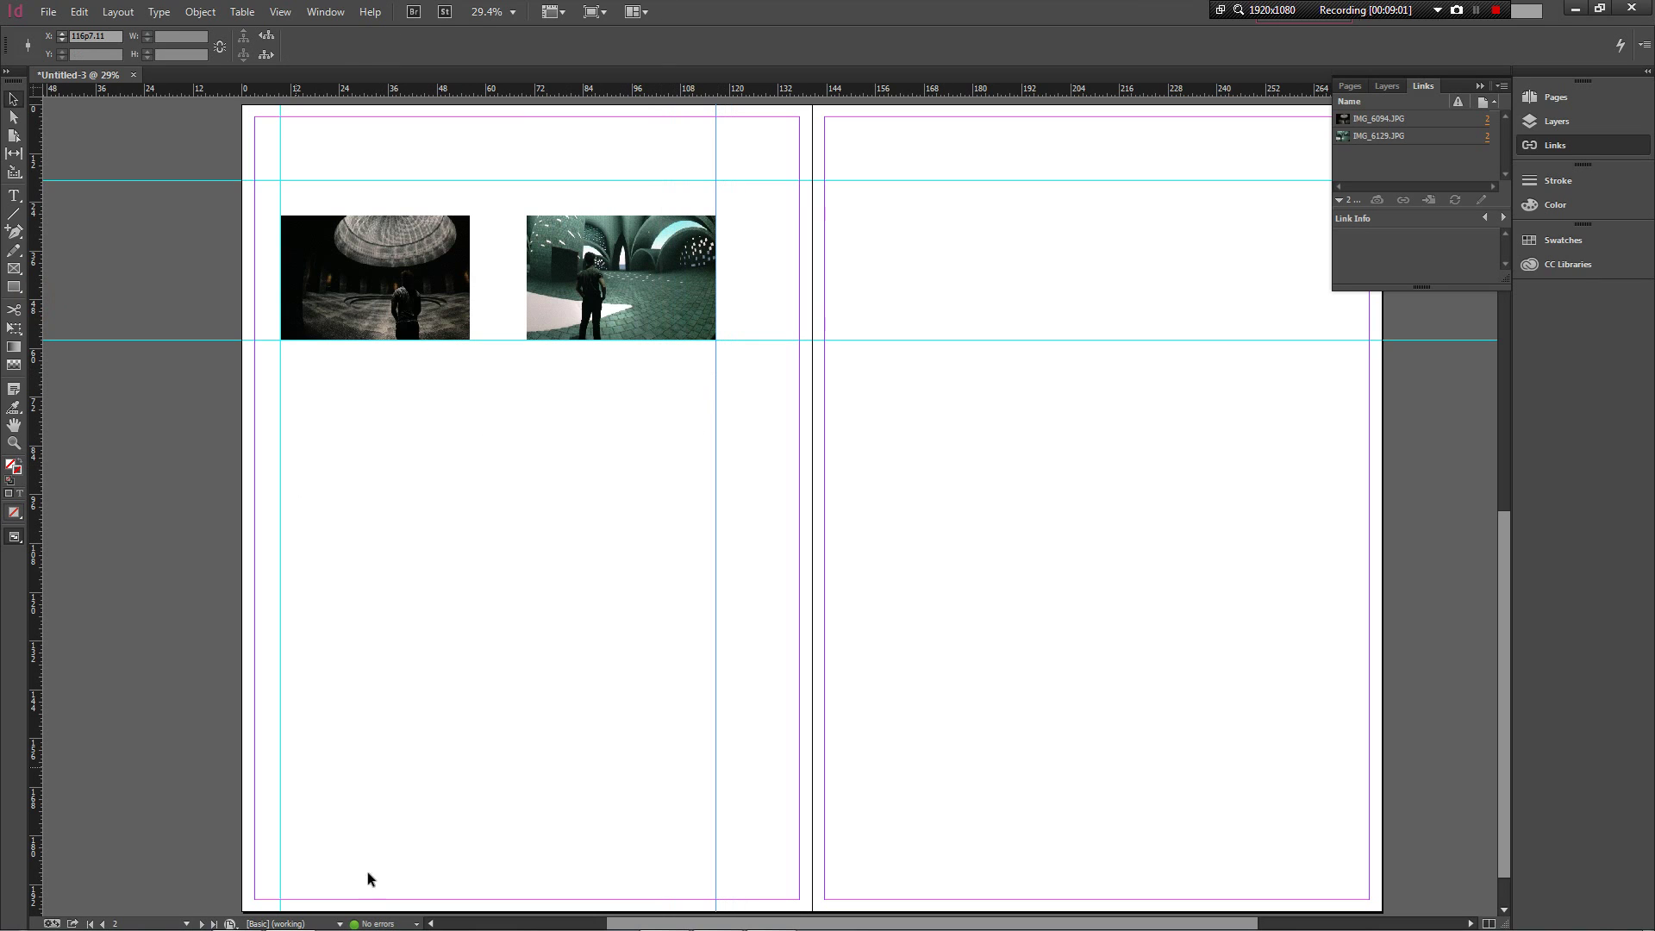
left_click(784, 545)
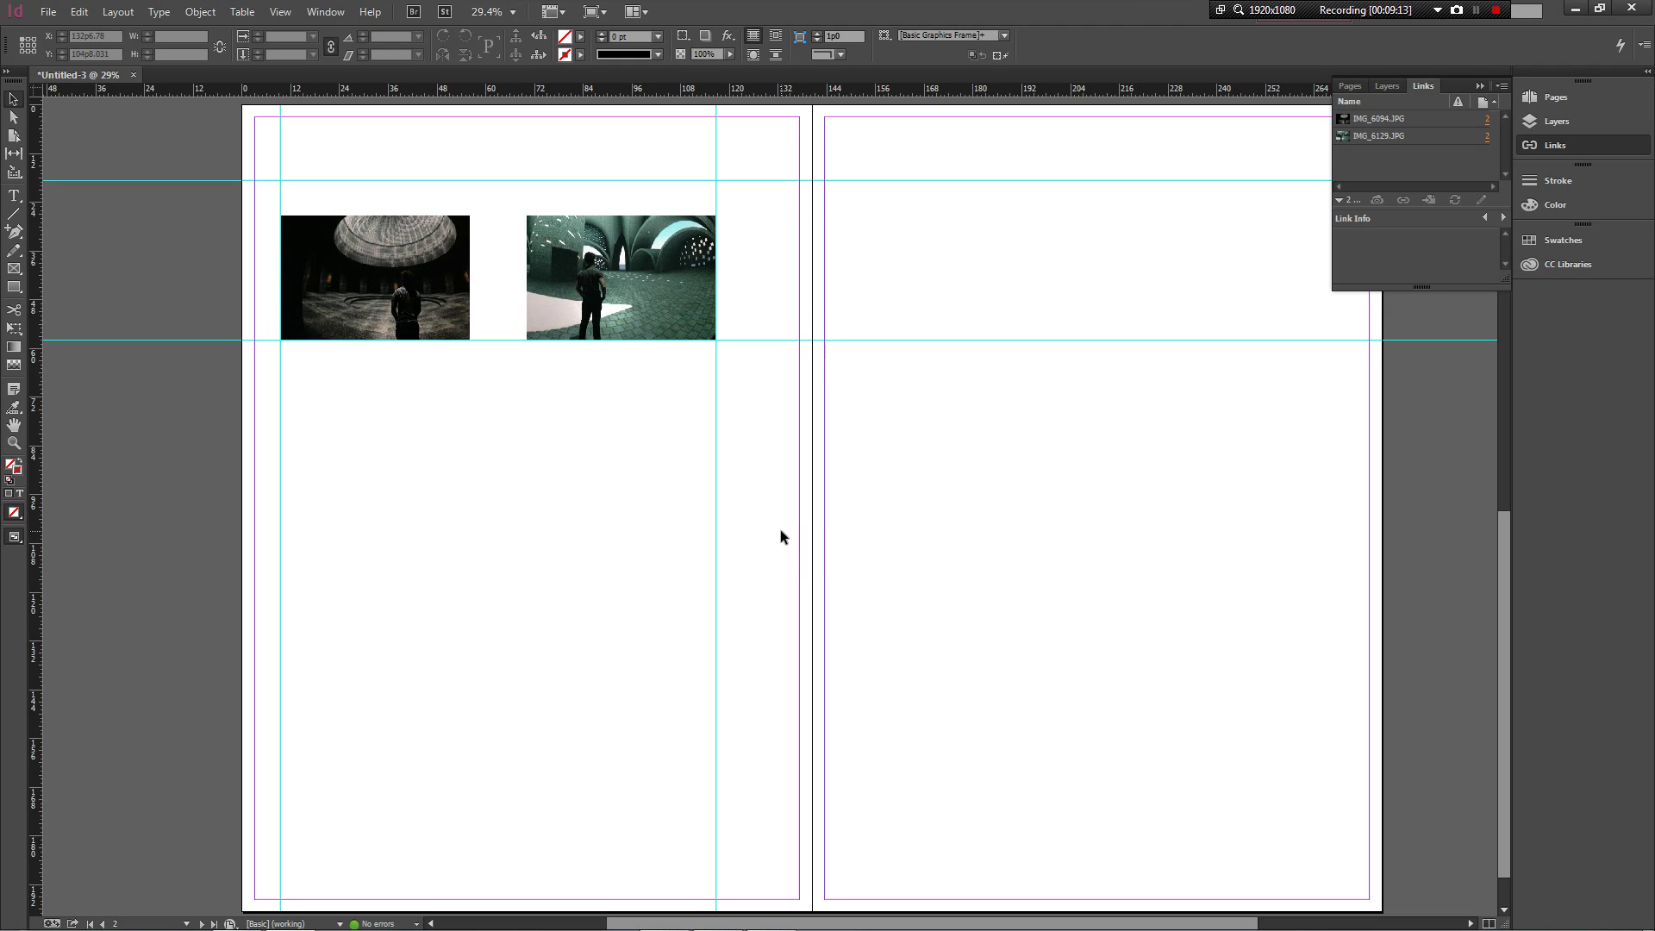
left_click(661, 500)
mouse_move(524, 926)
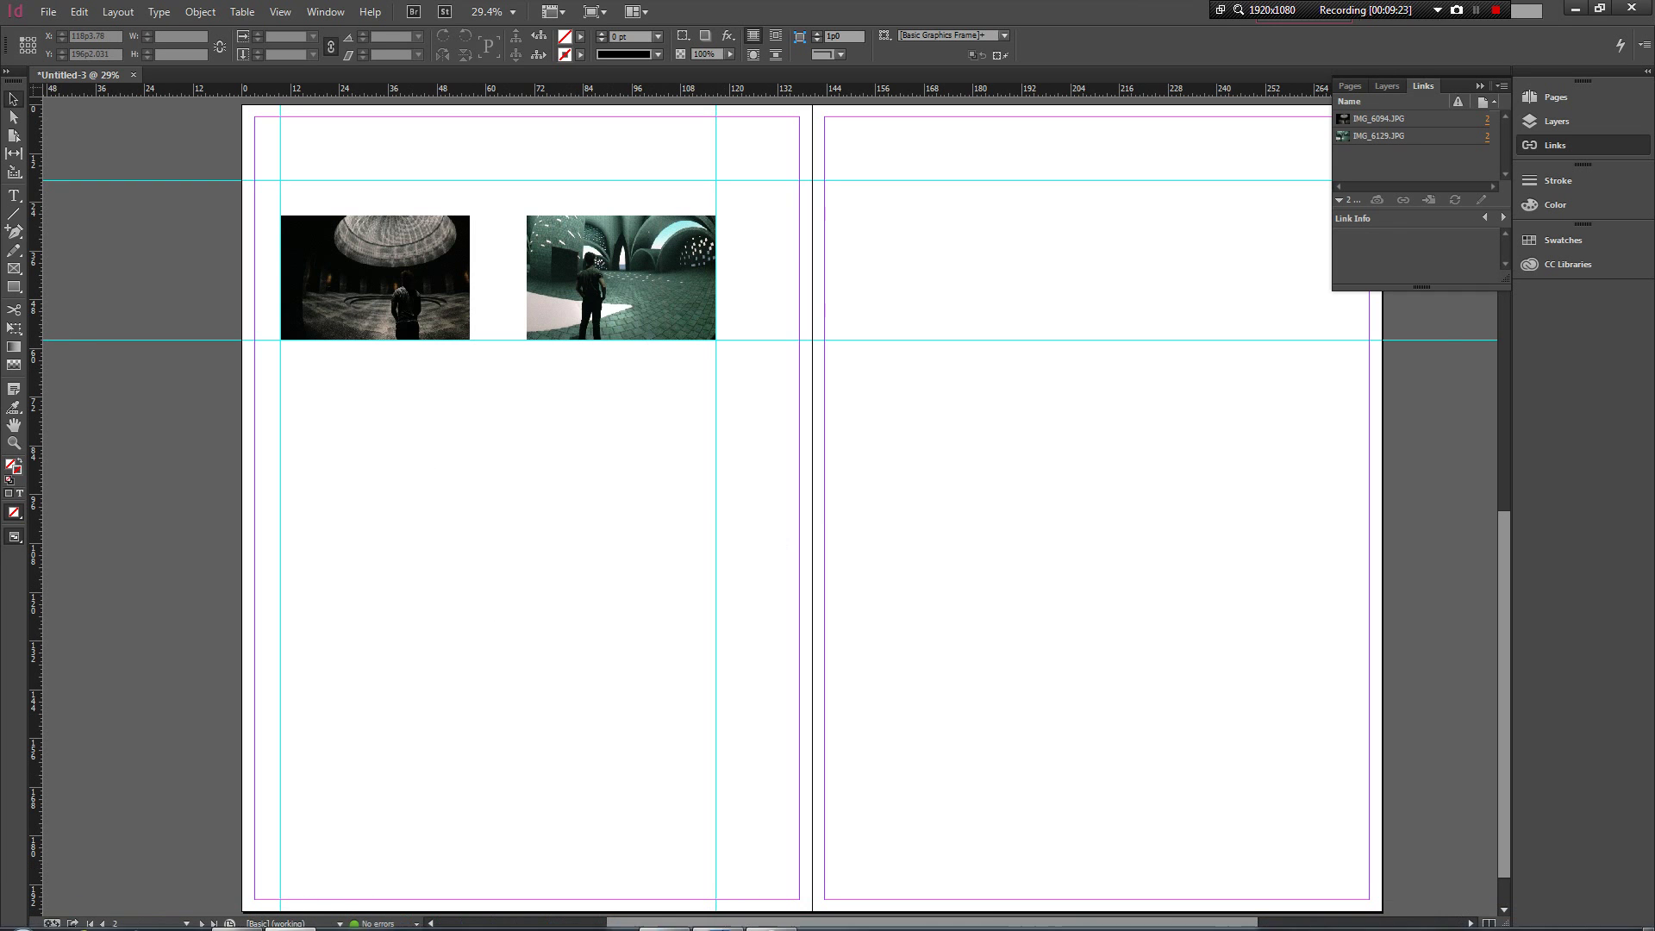
Step: Switch to Word and scroll through Exegesis_Abstract + Introduction.docx
left_click(717, 913)
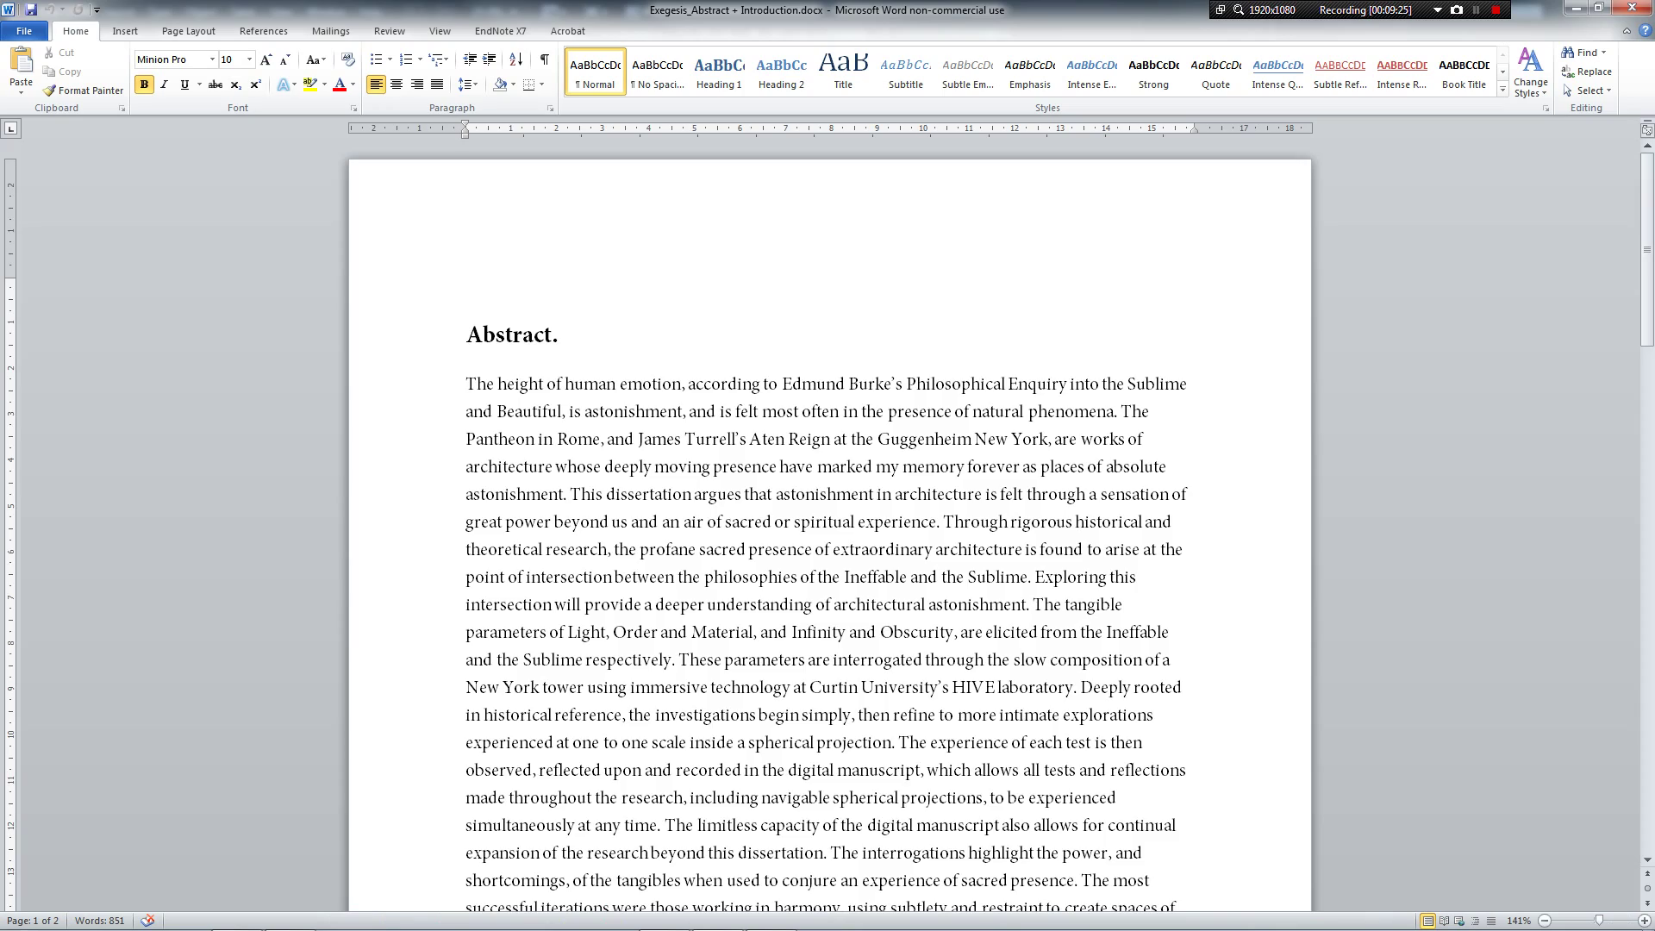
scroll(827, 518, "down", 3)
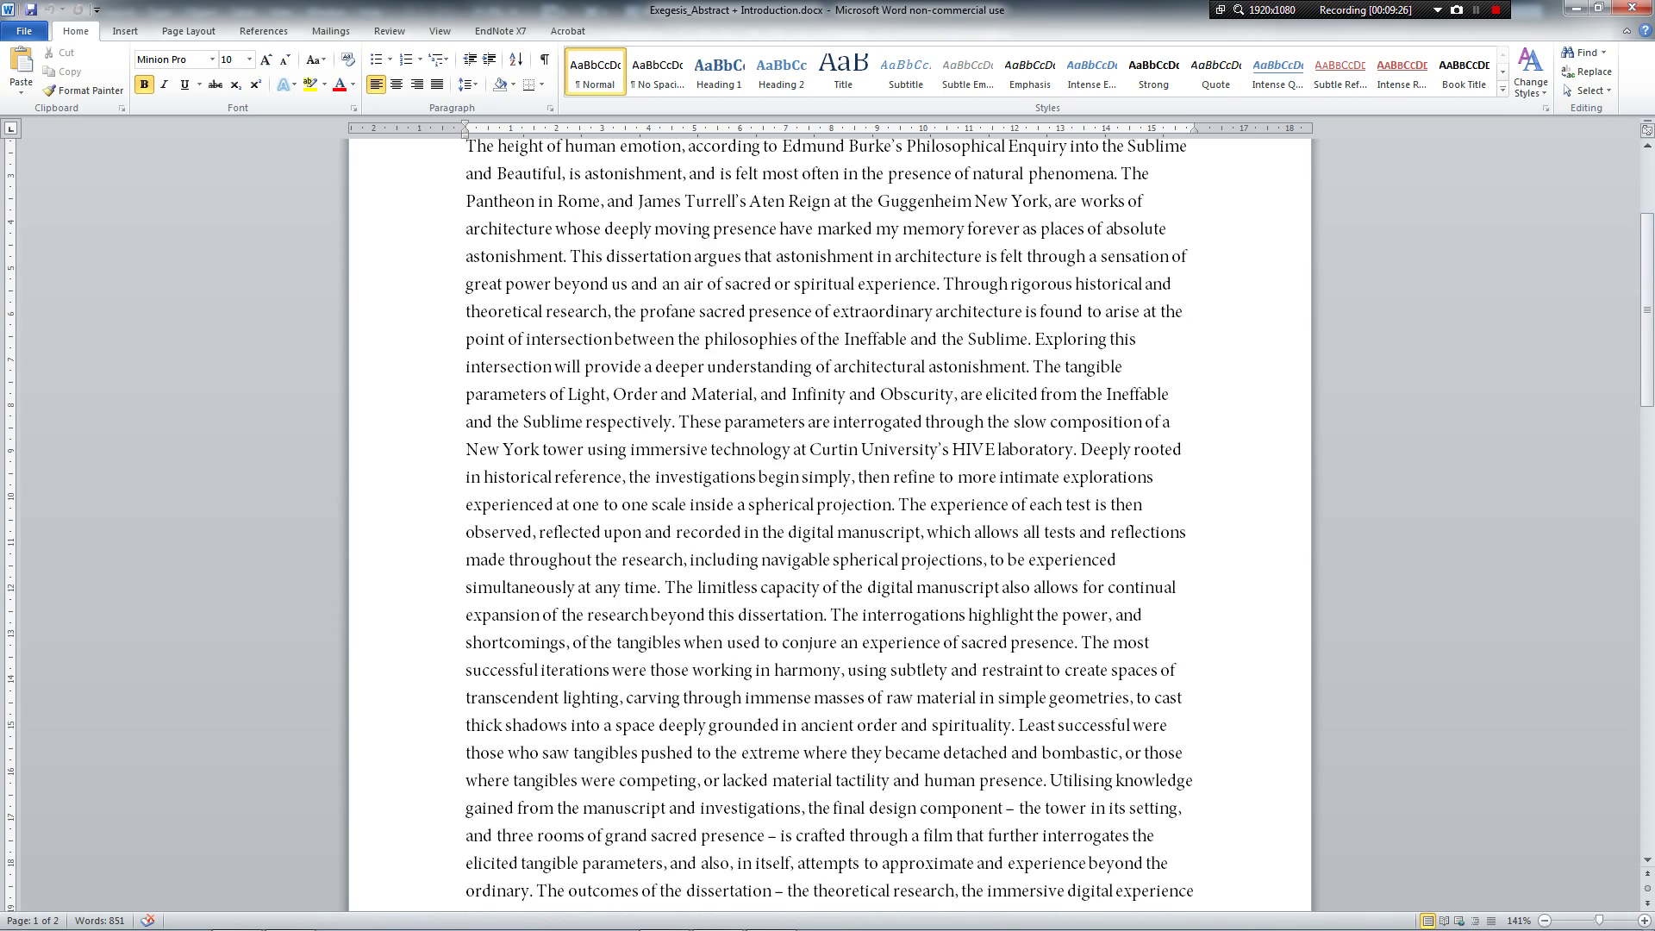
scroll(827, 517, "up", 2)
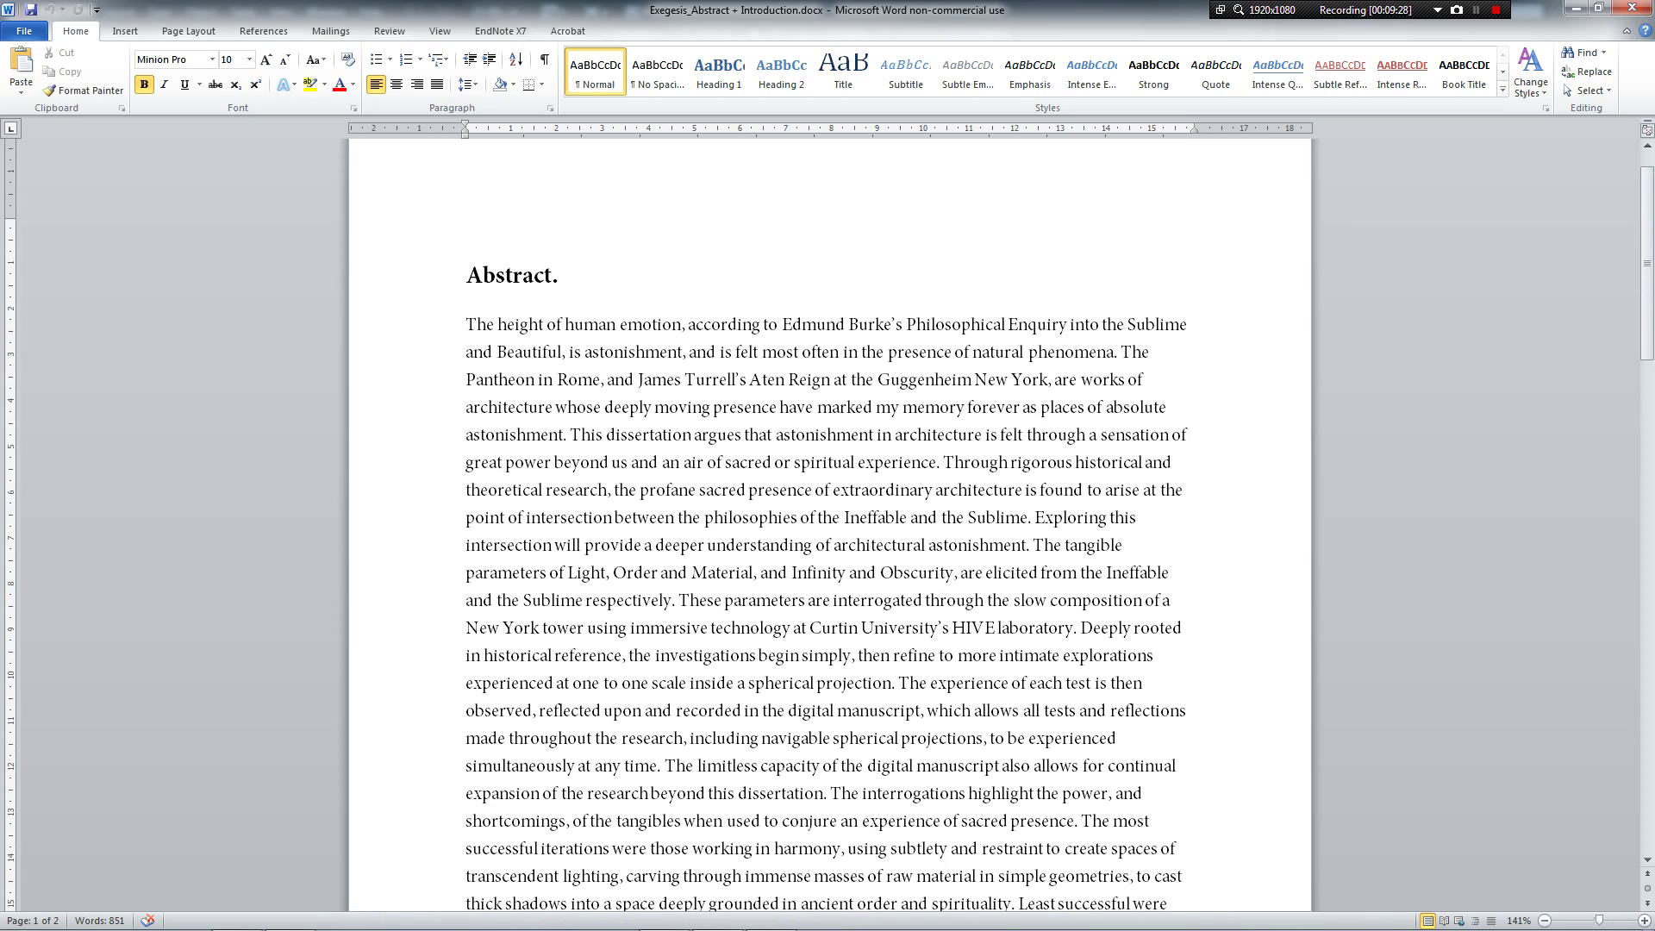
scroll(828, 517, "down", 1)
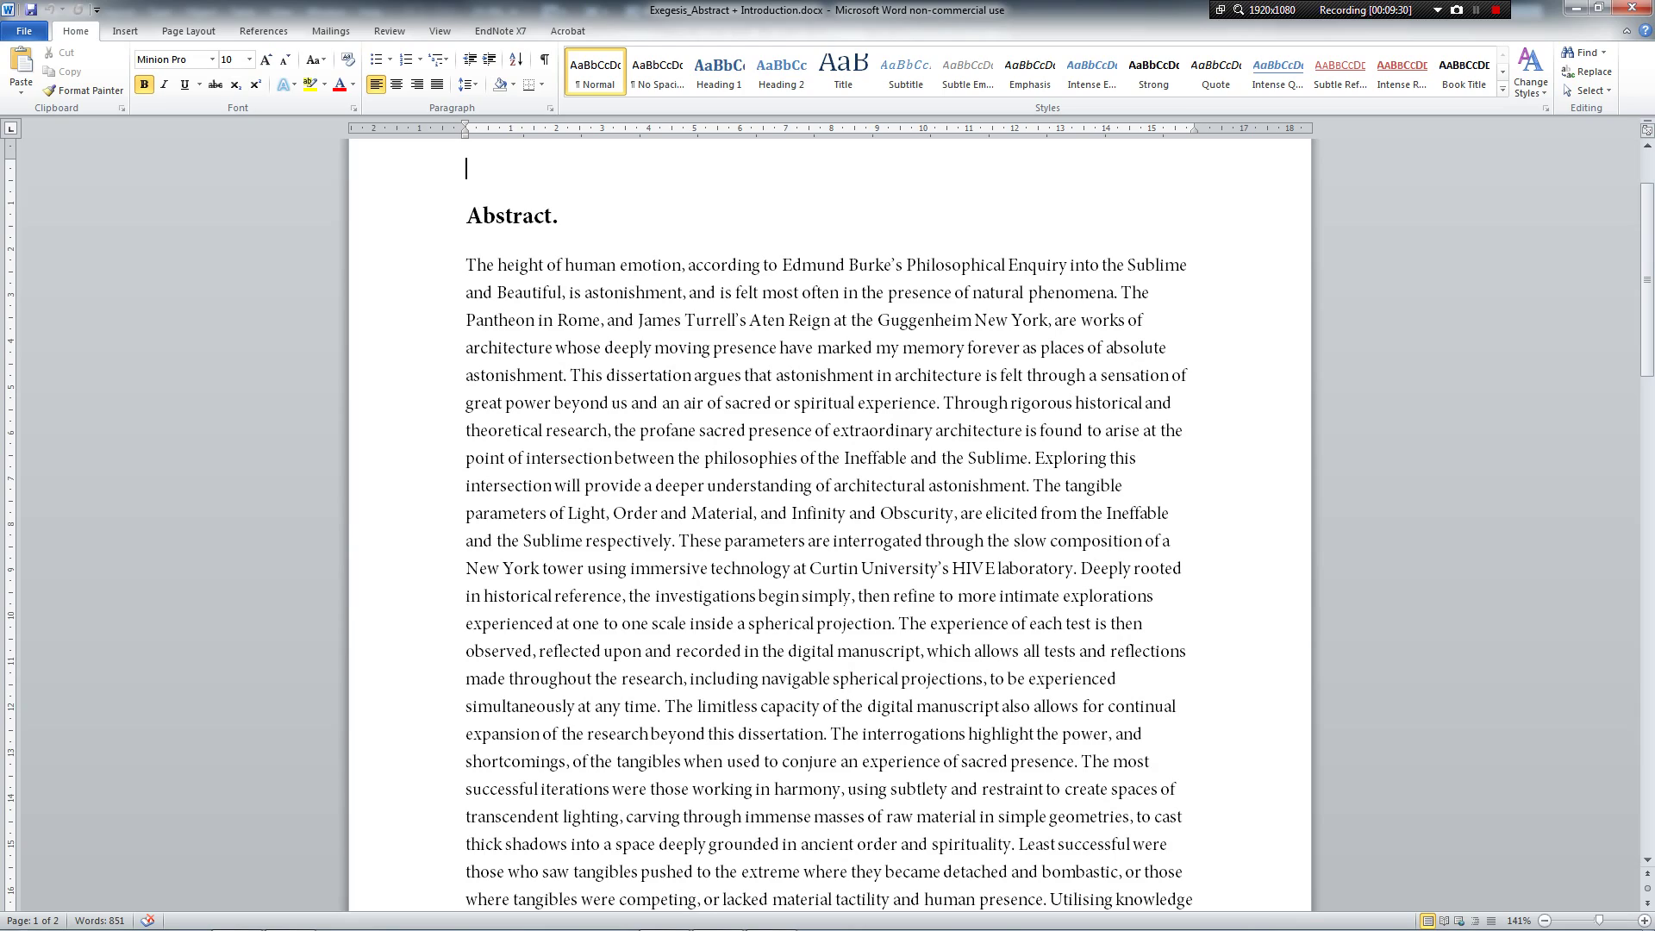
Step: Drag the abstract .docx from Explorer into the InDesign layout
left_click(1574, 10)
left_click(237, 914)
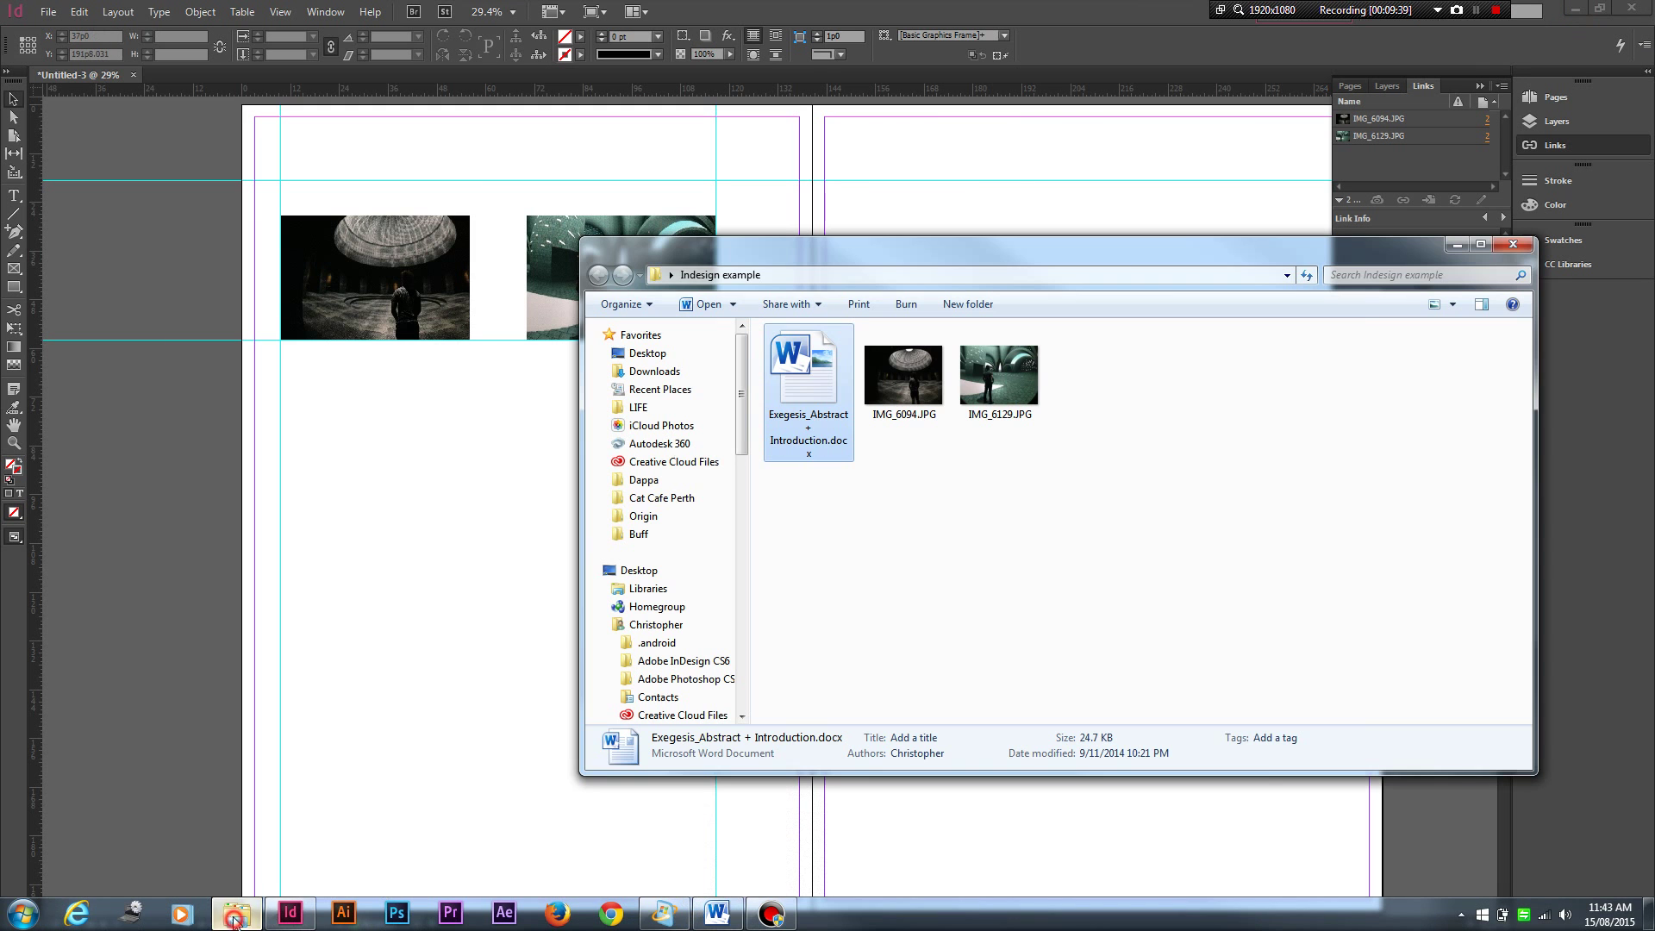
left_click_drag(800, 365, 306, 444)
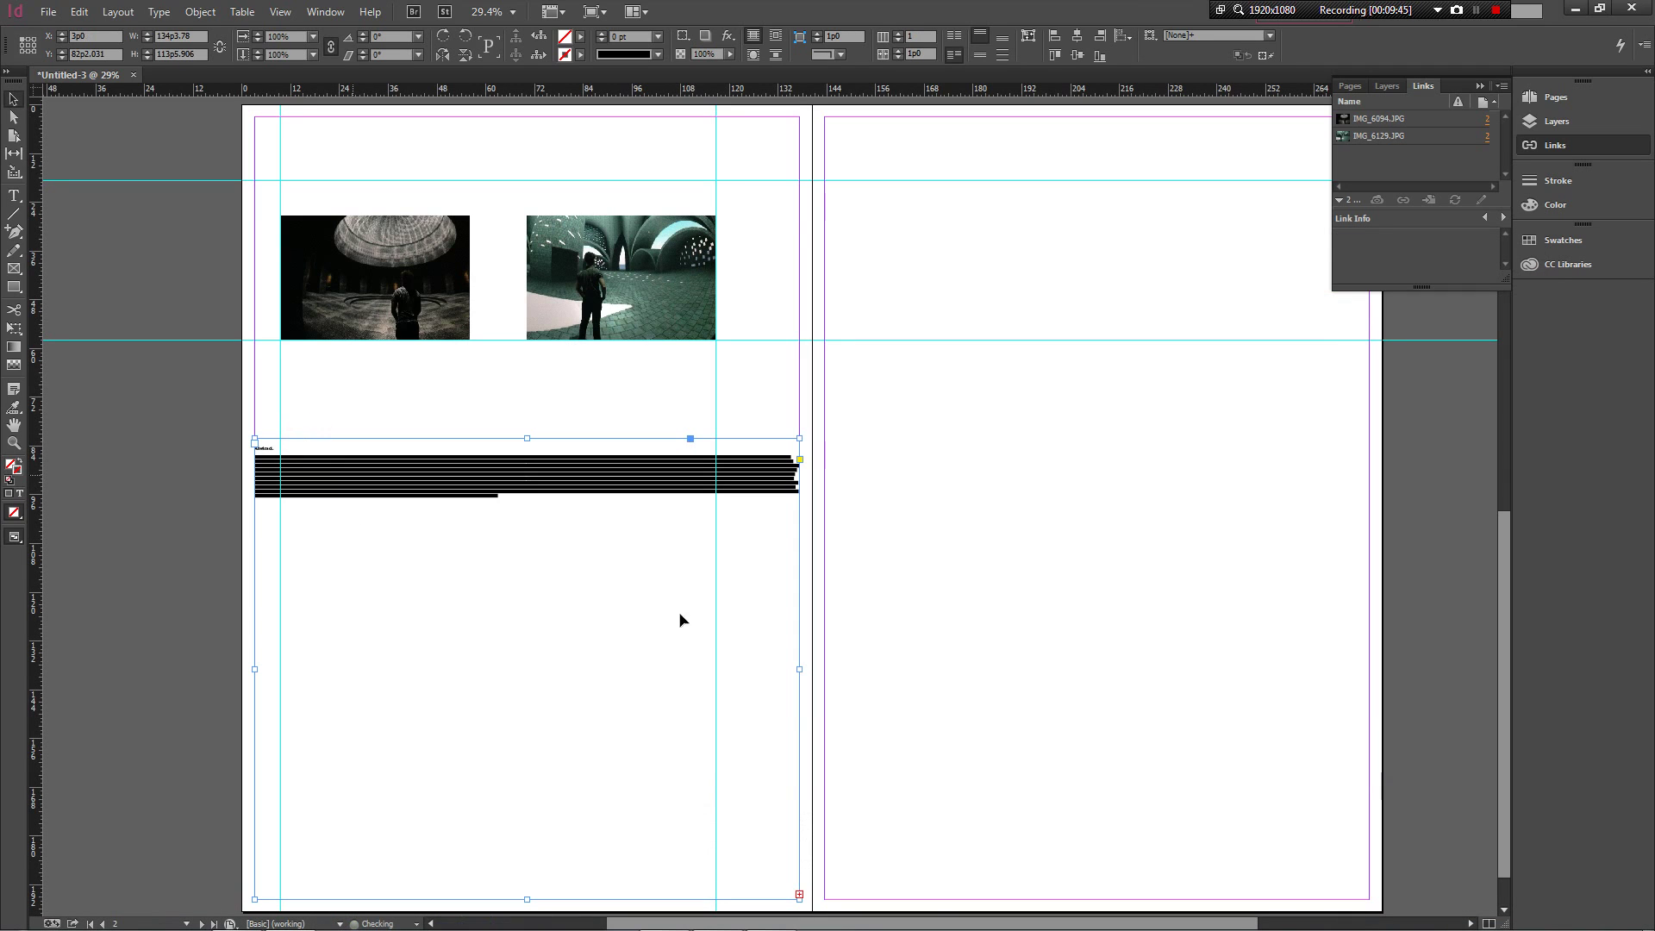
Step: Move the text frame to the left guide, narrow it to the dome photo's width, and shorten it
left_click_drag(450, 483, 501, 452)
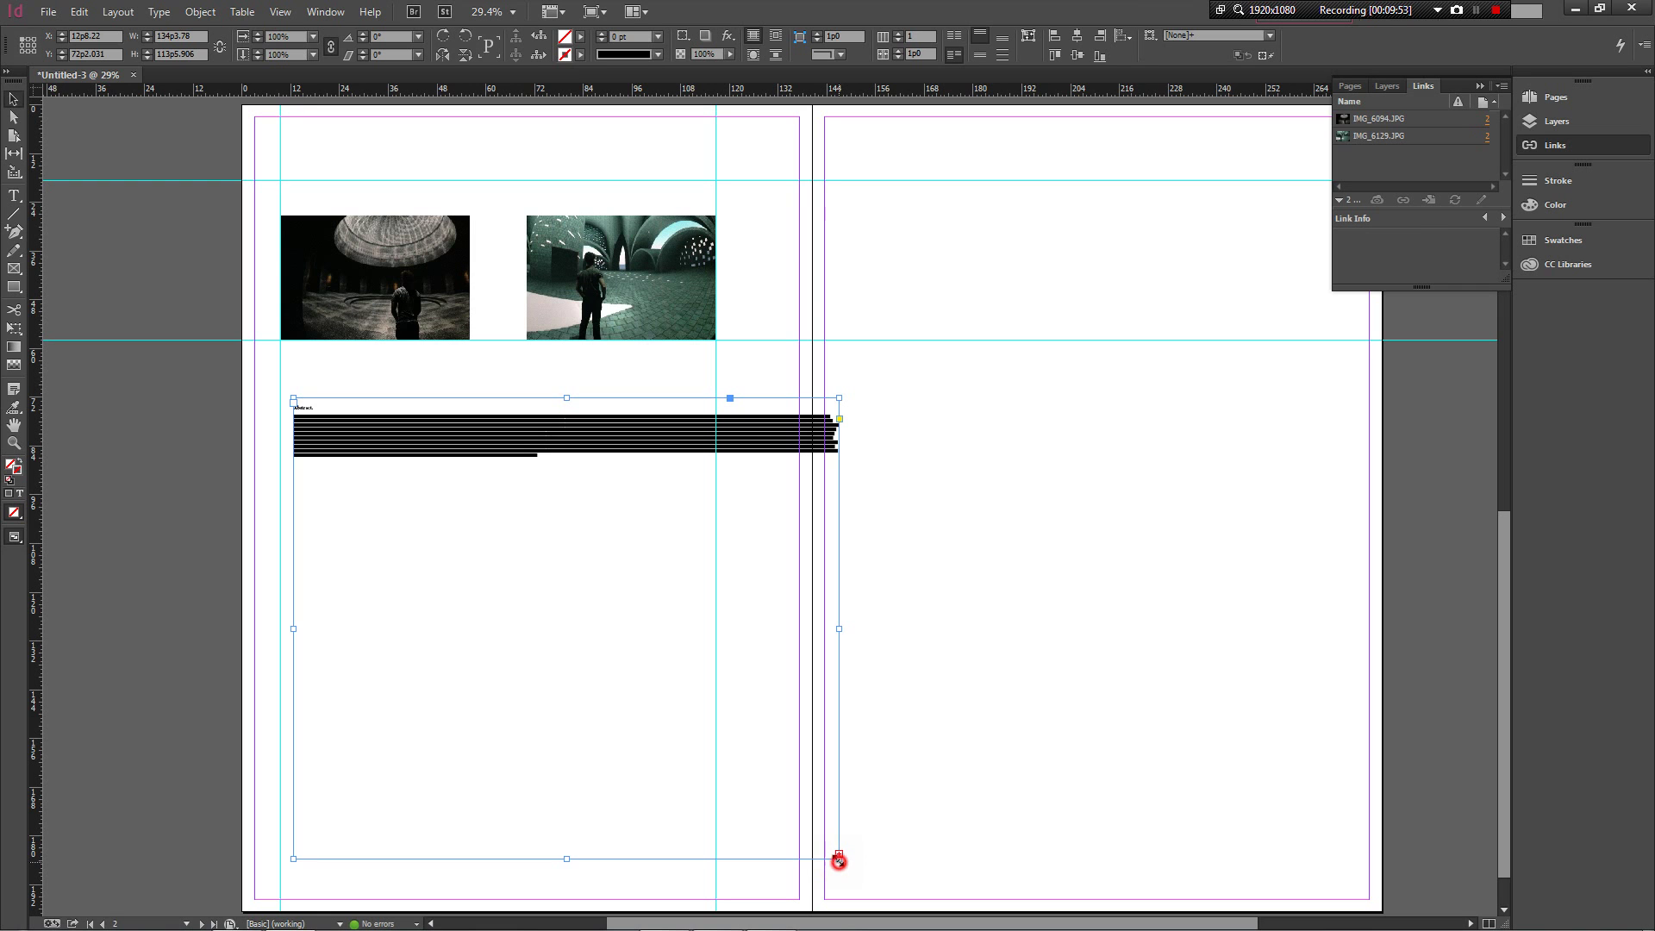
left_click_drag(839, 859, 469, 728)
left_click(600, 688)
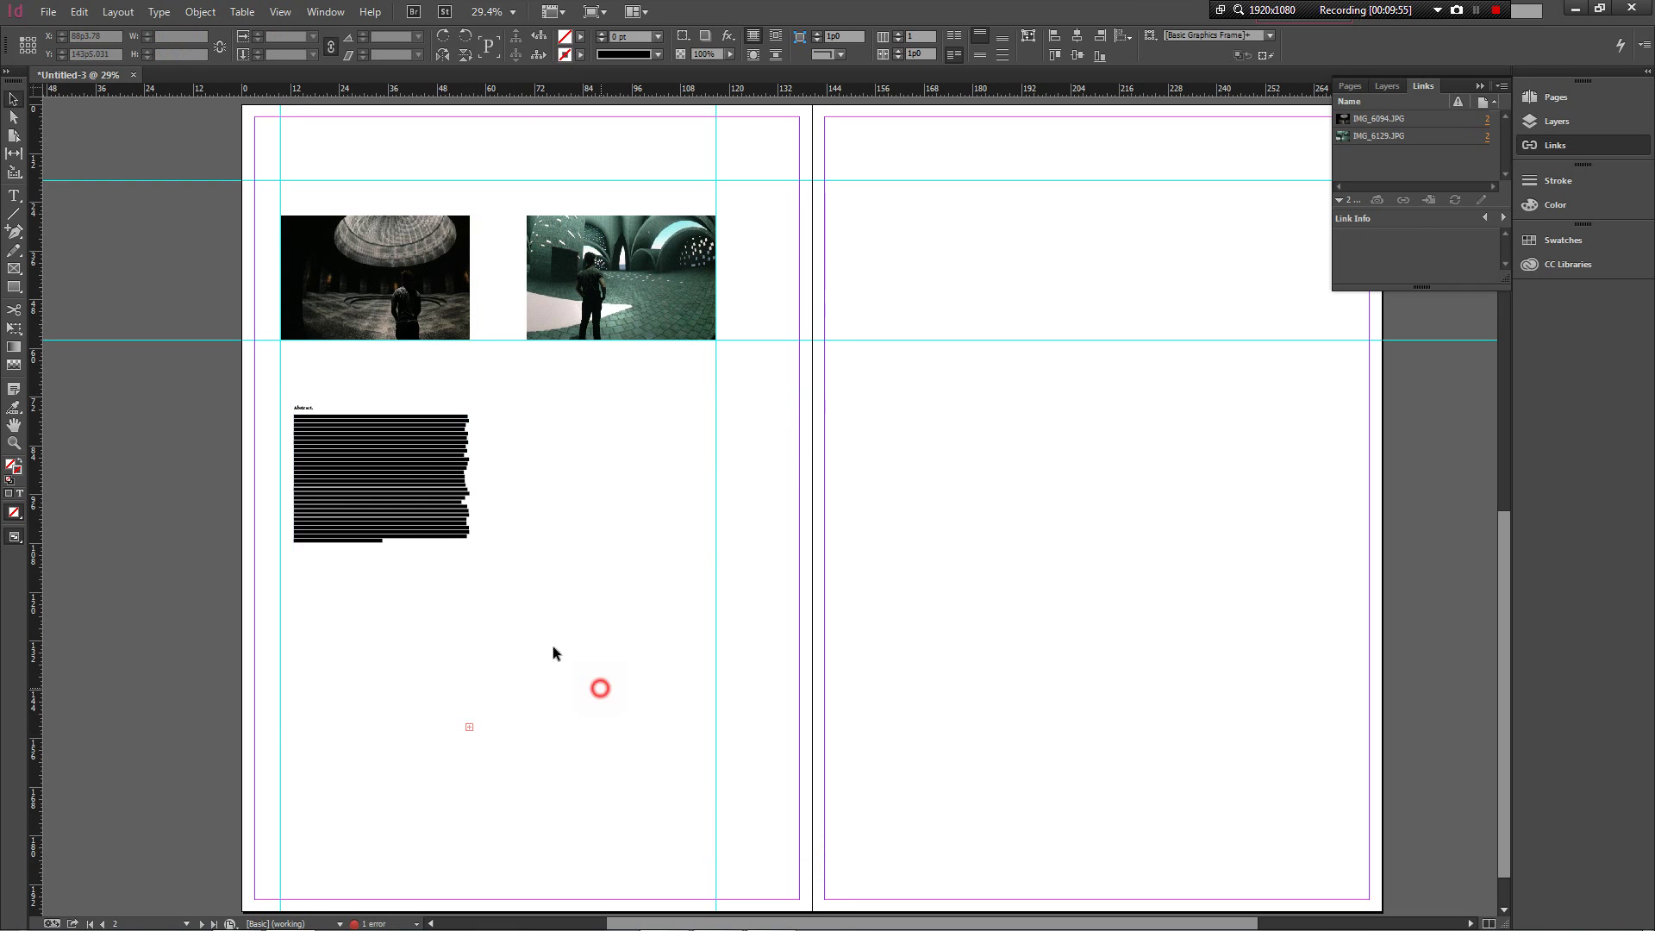
scroll(387, 525, "up", 4)
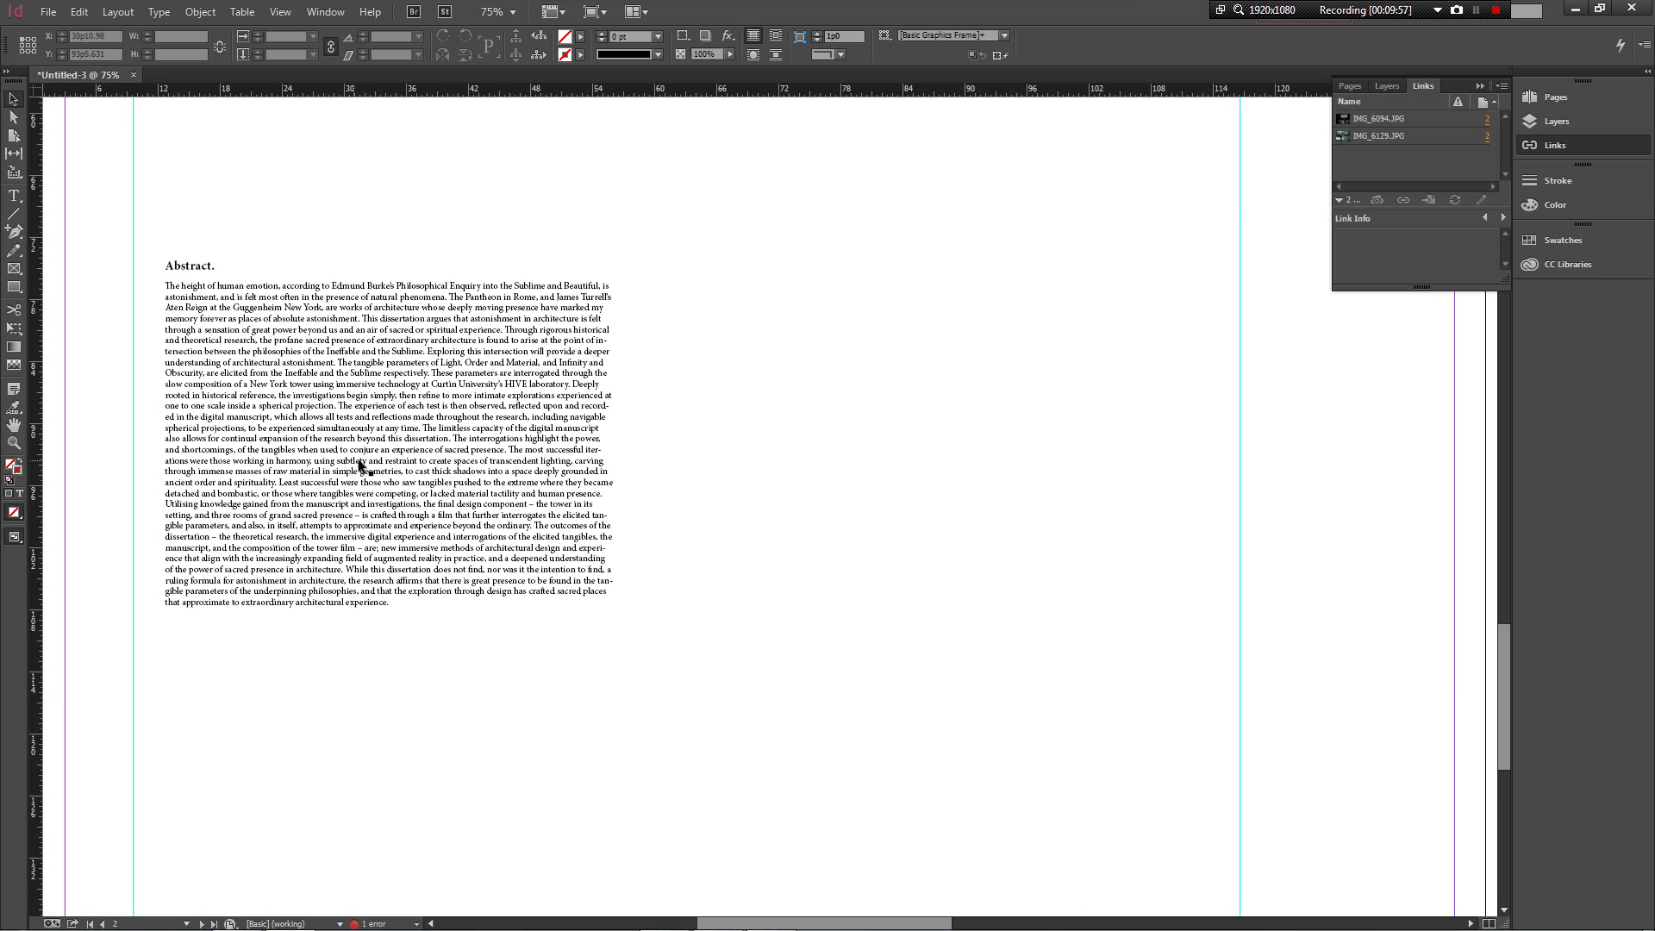
scroll(336, 524, "down", 1)
left_click(382, 540)
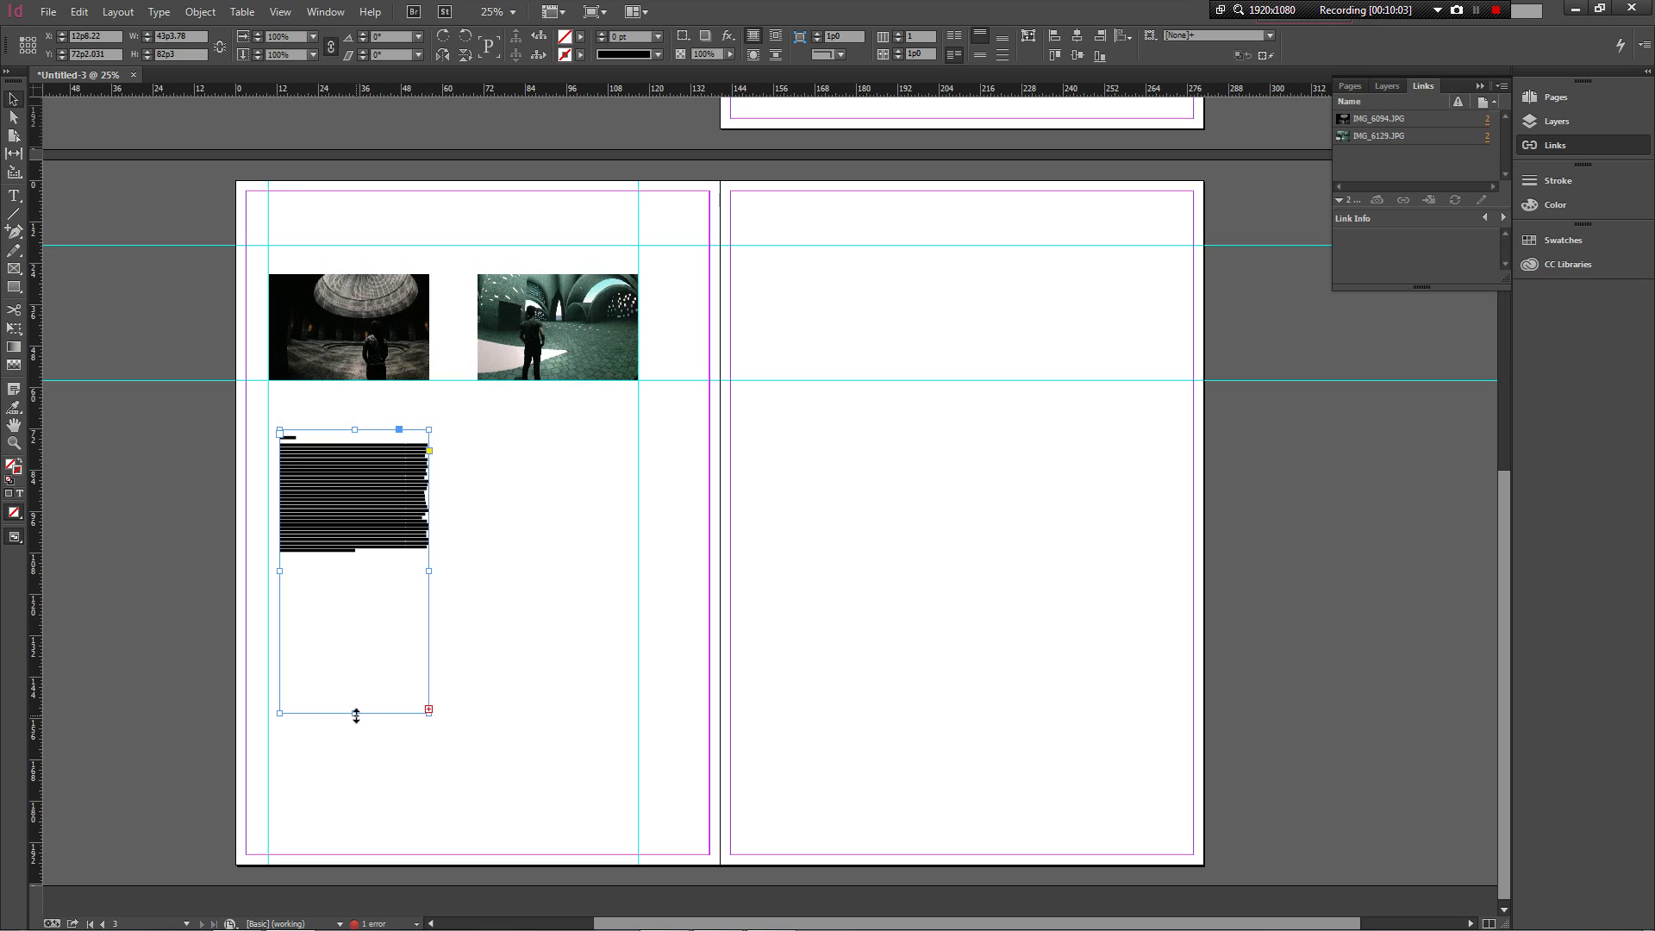
left_click_drag(356, 716, 372, 573)
Step: Thread the abstract's overflow text into a new narrow frame beneath the green photo
left_click(487, 585)
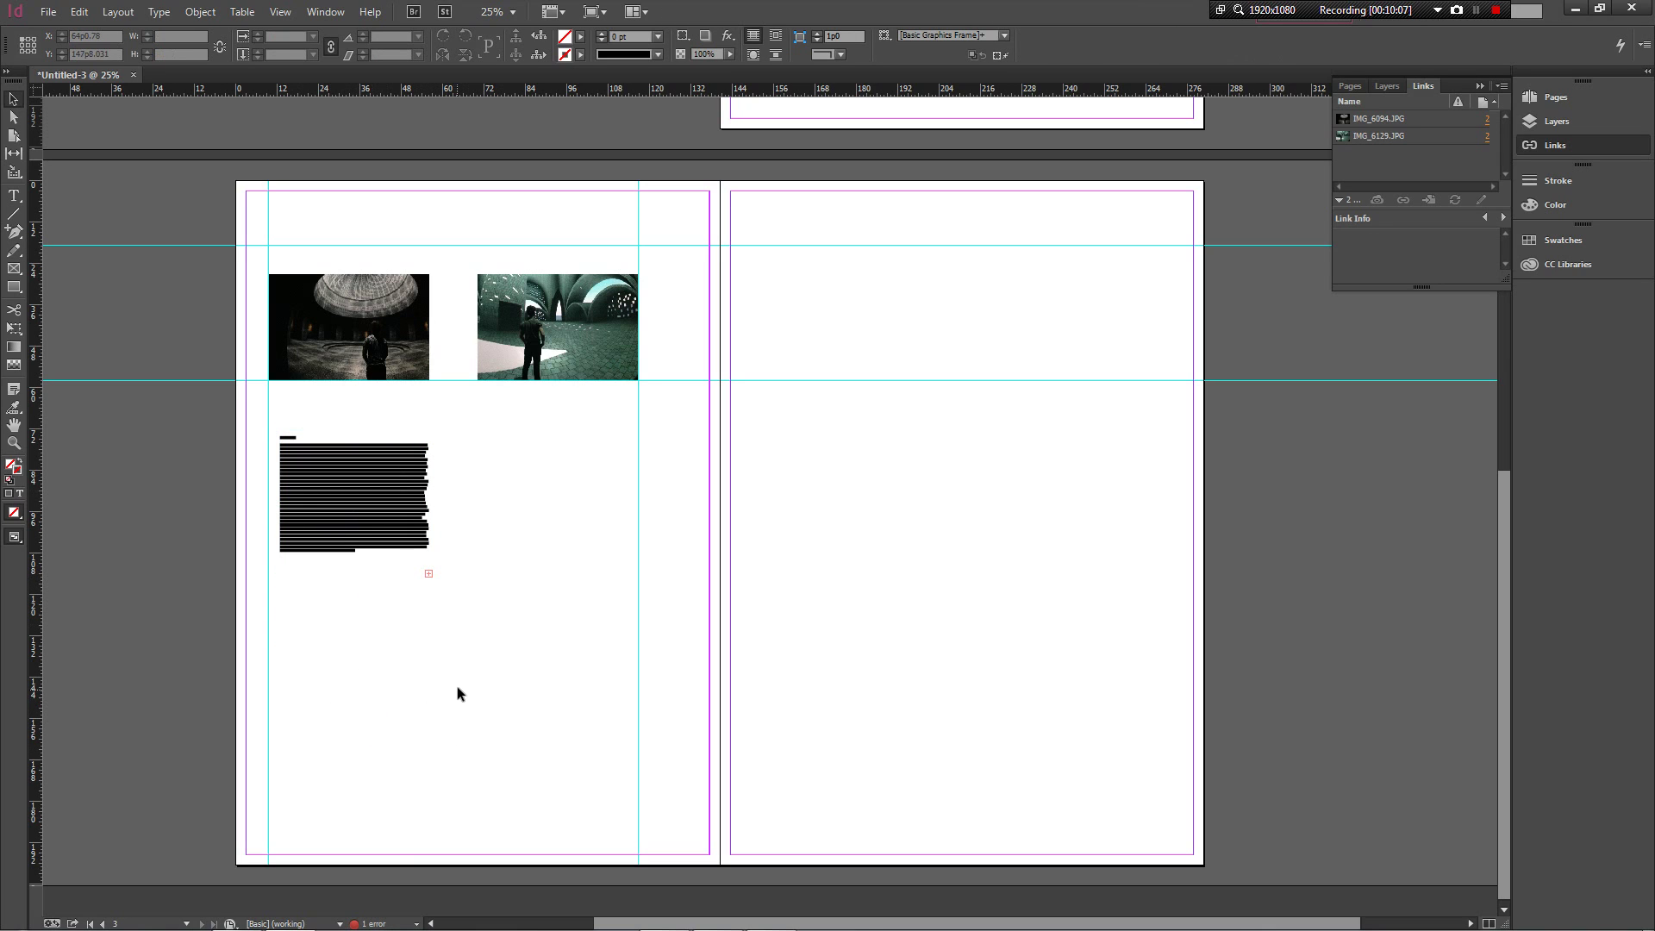
left_click(430, 577)
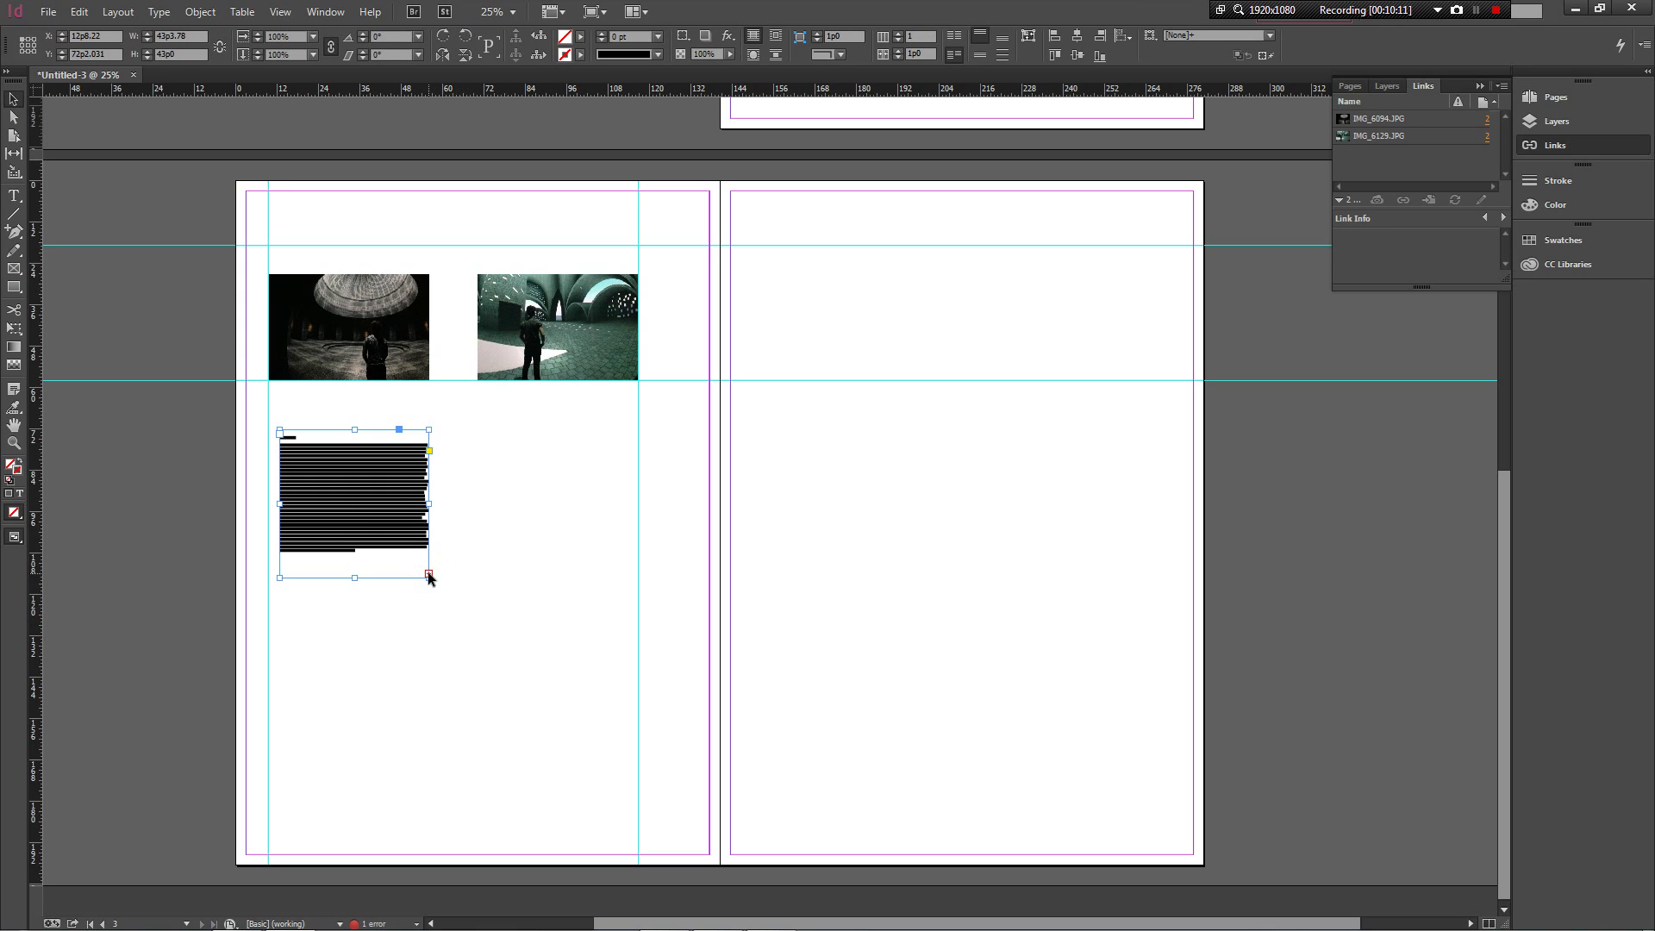
left_click(429, 575)
left_click(281, 600)
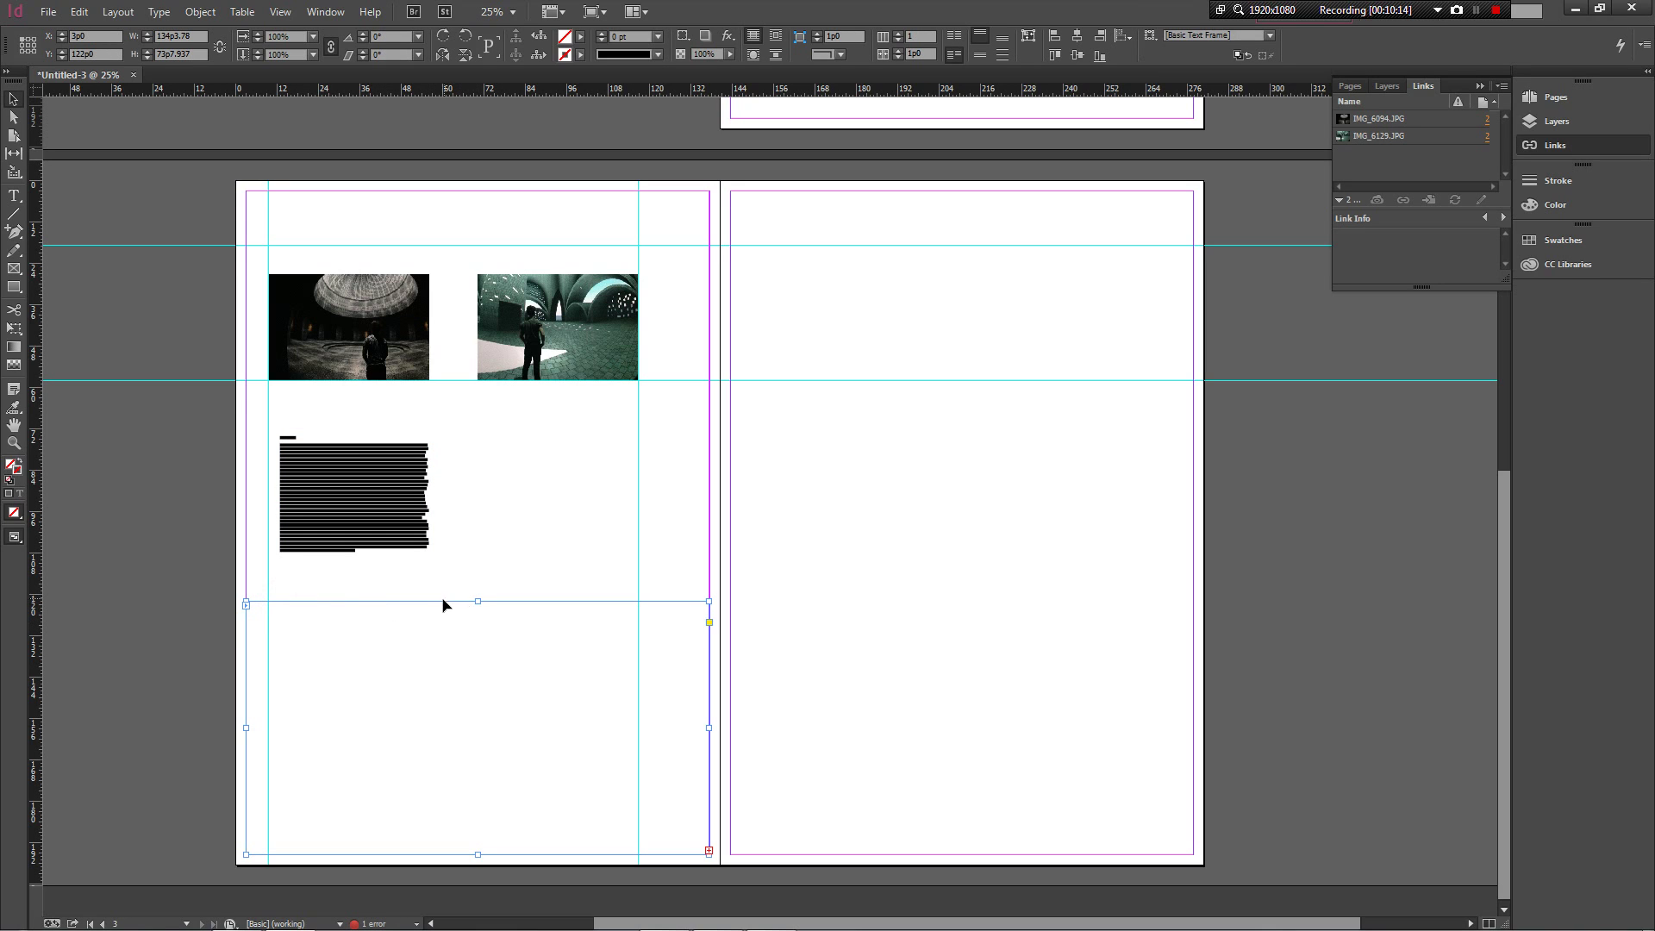
left_click_drag(443, 601, 702, 488)
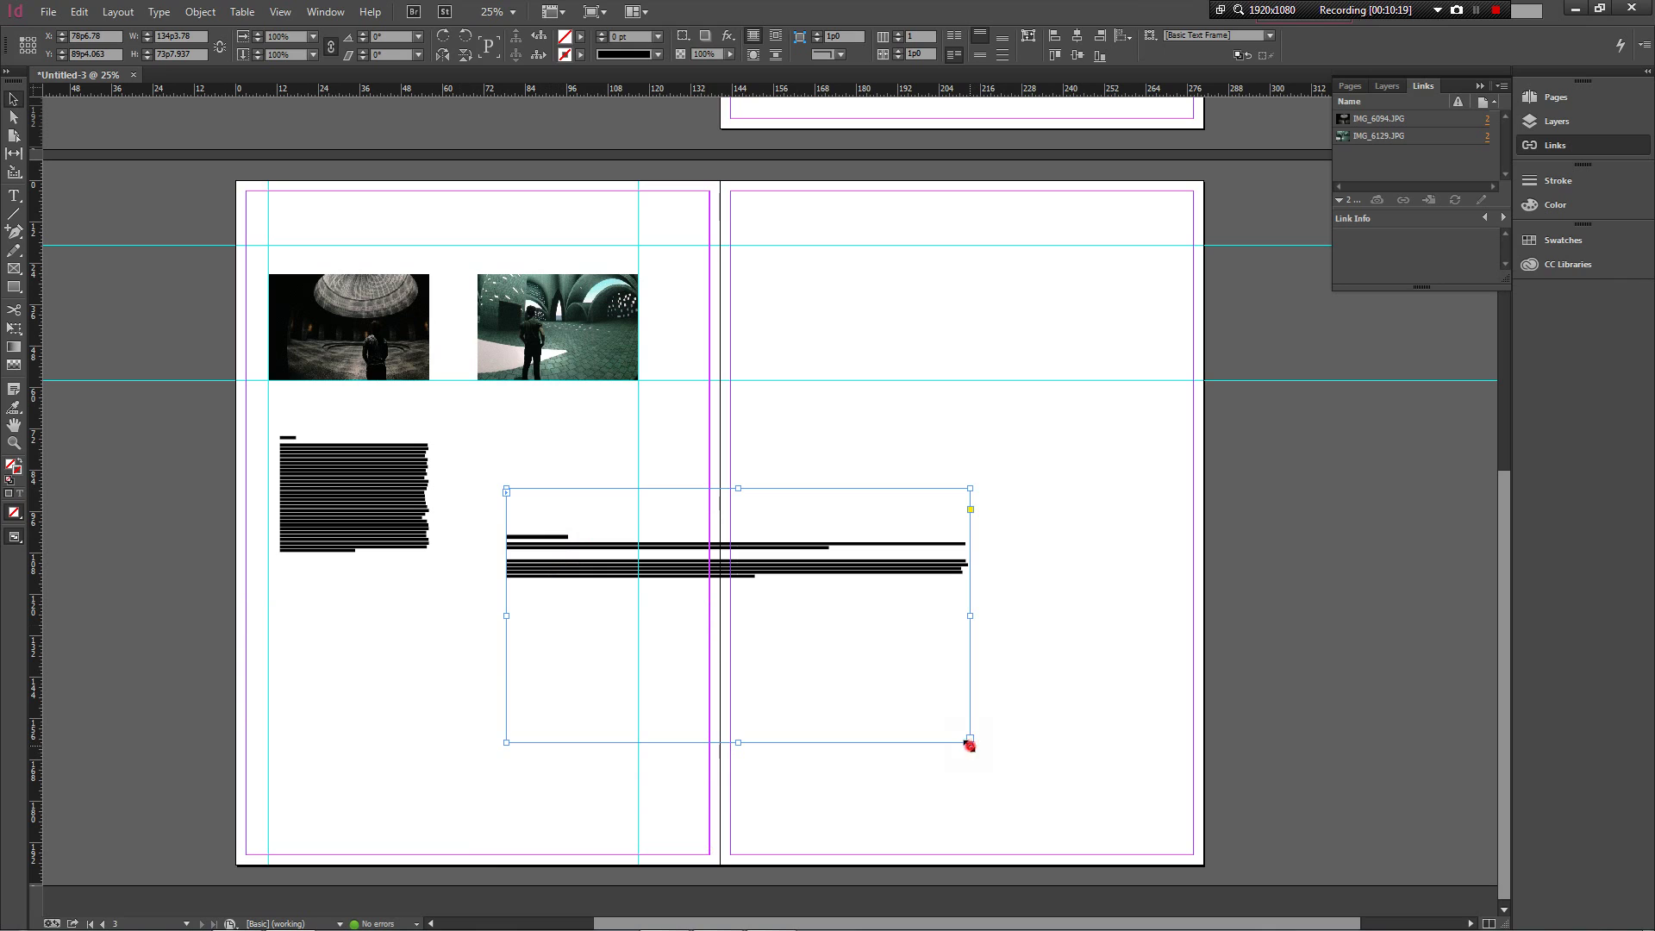
left_click_drag(968, 744, 642, 646)
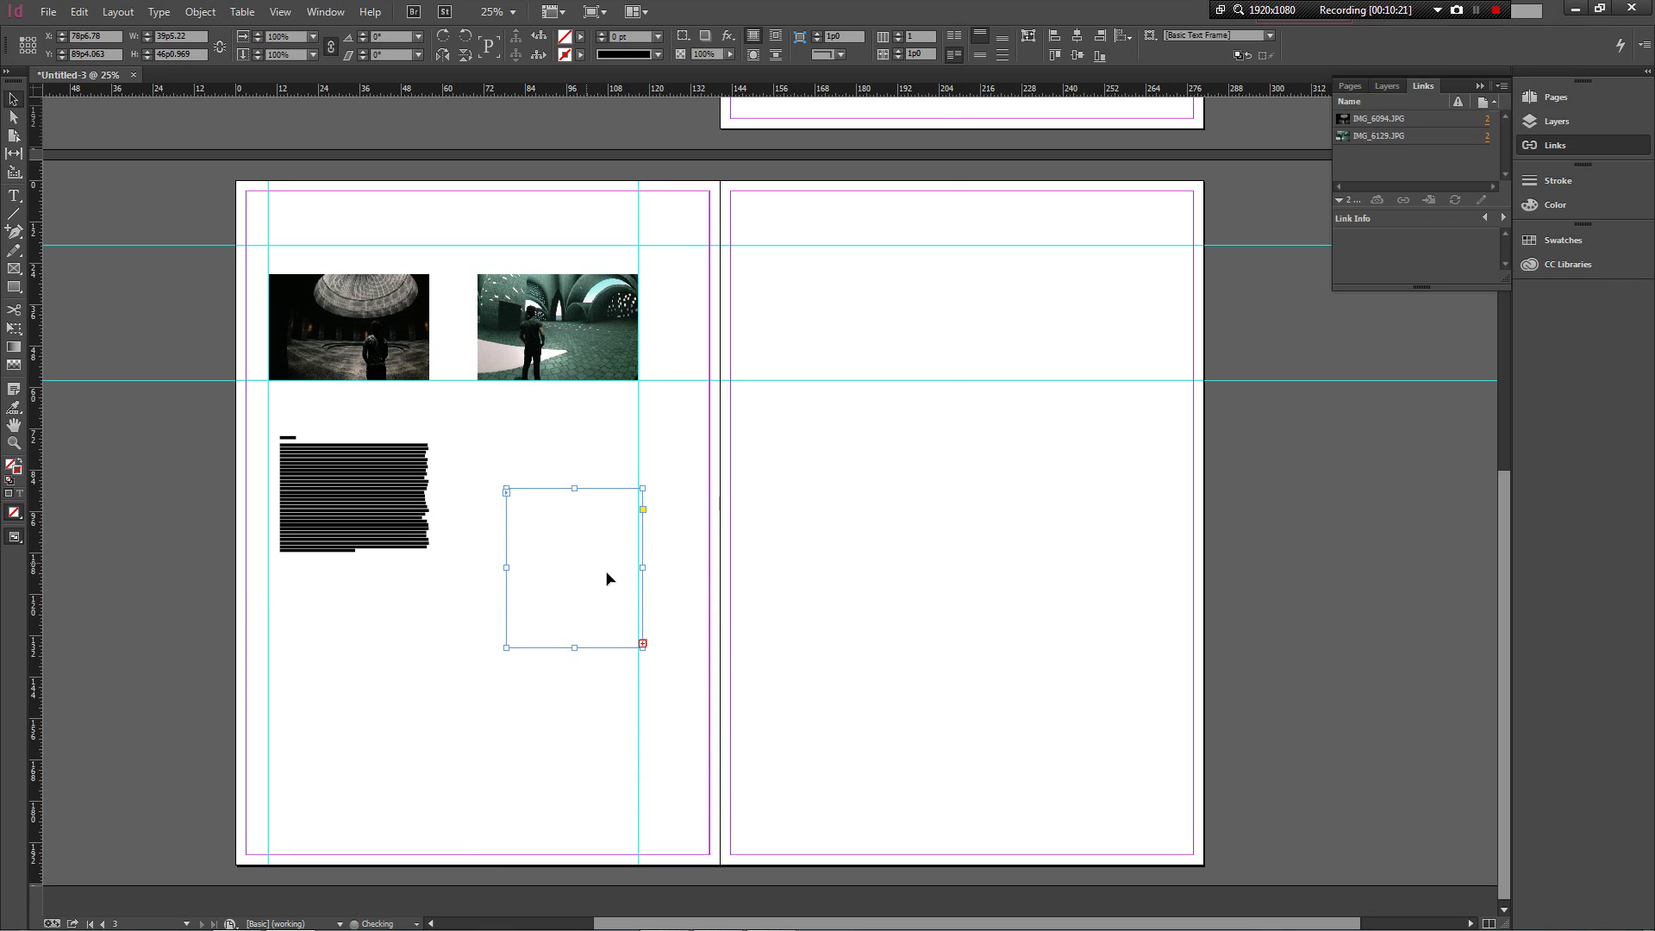
Step: Enter the linked frame's text and zoom in on it
double_click(527, 506)
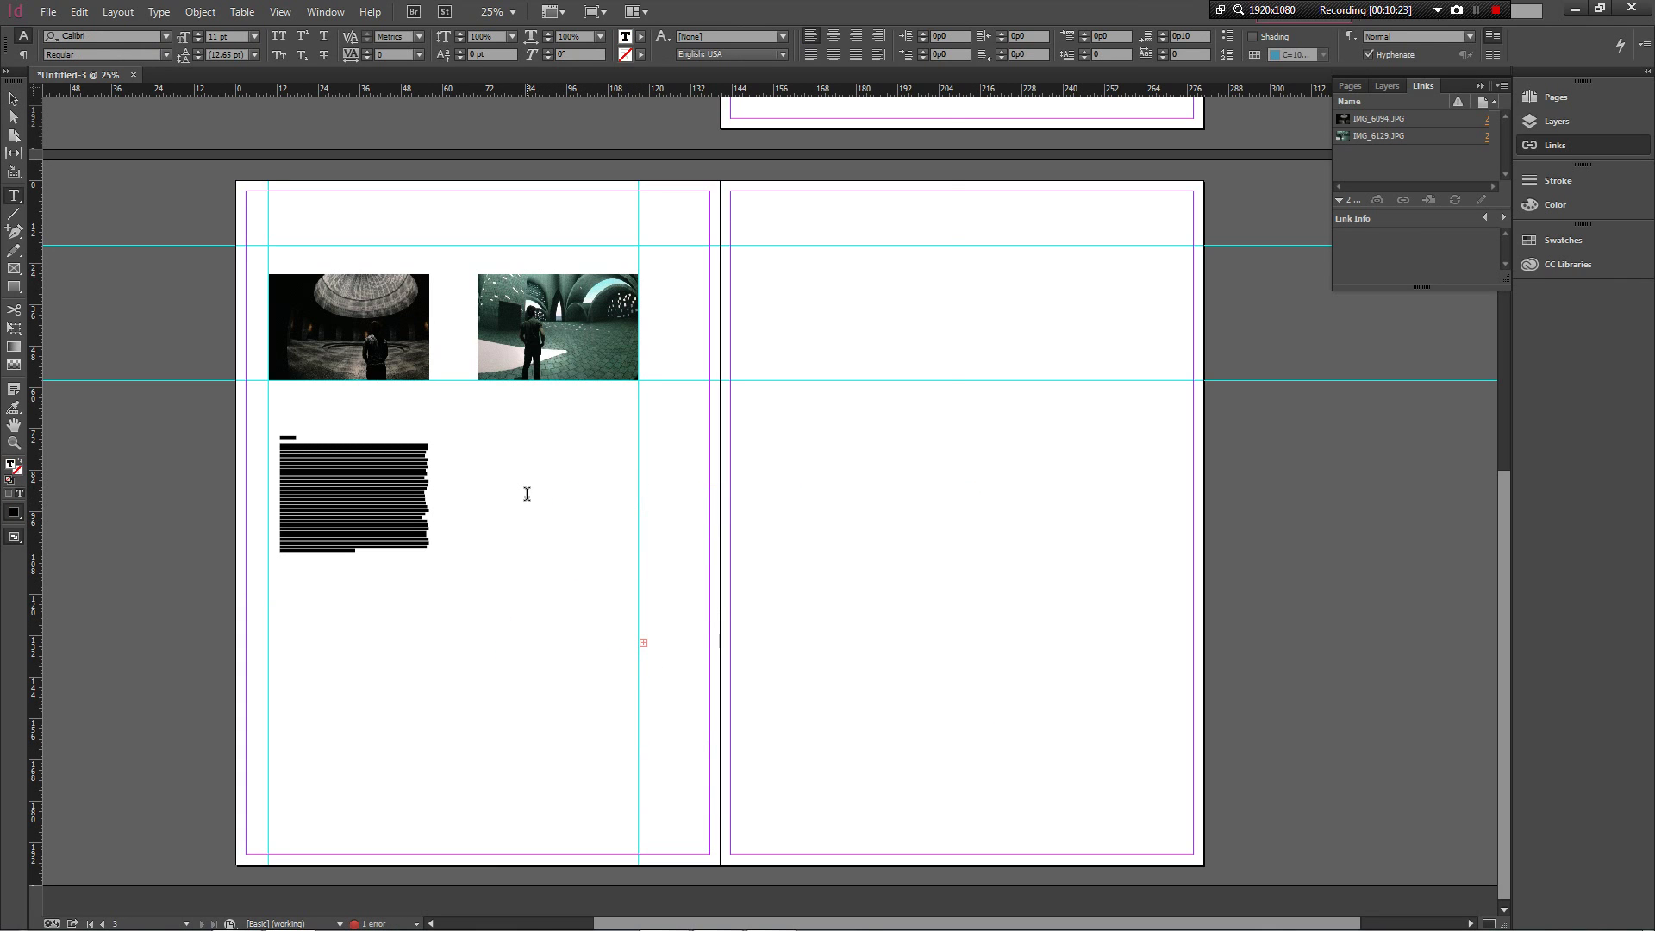
key("Escape")
double_click(546, 547)
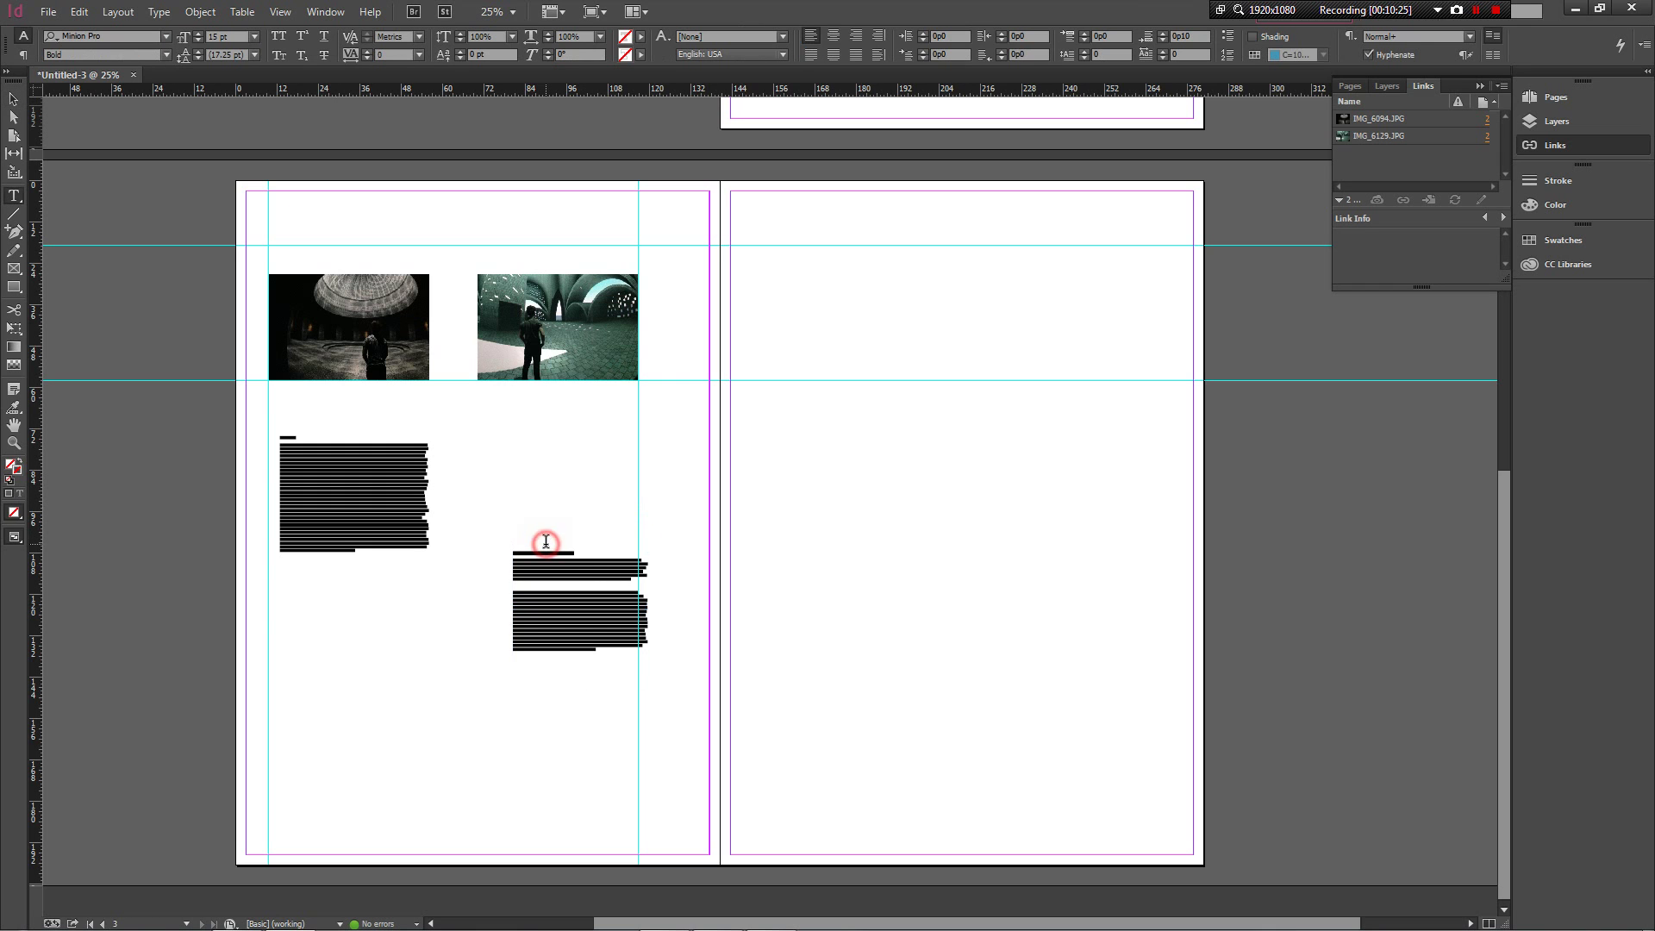
key("ctrl+1")
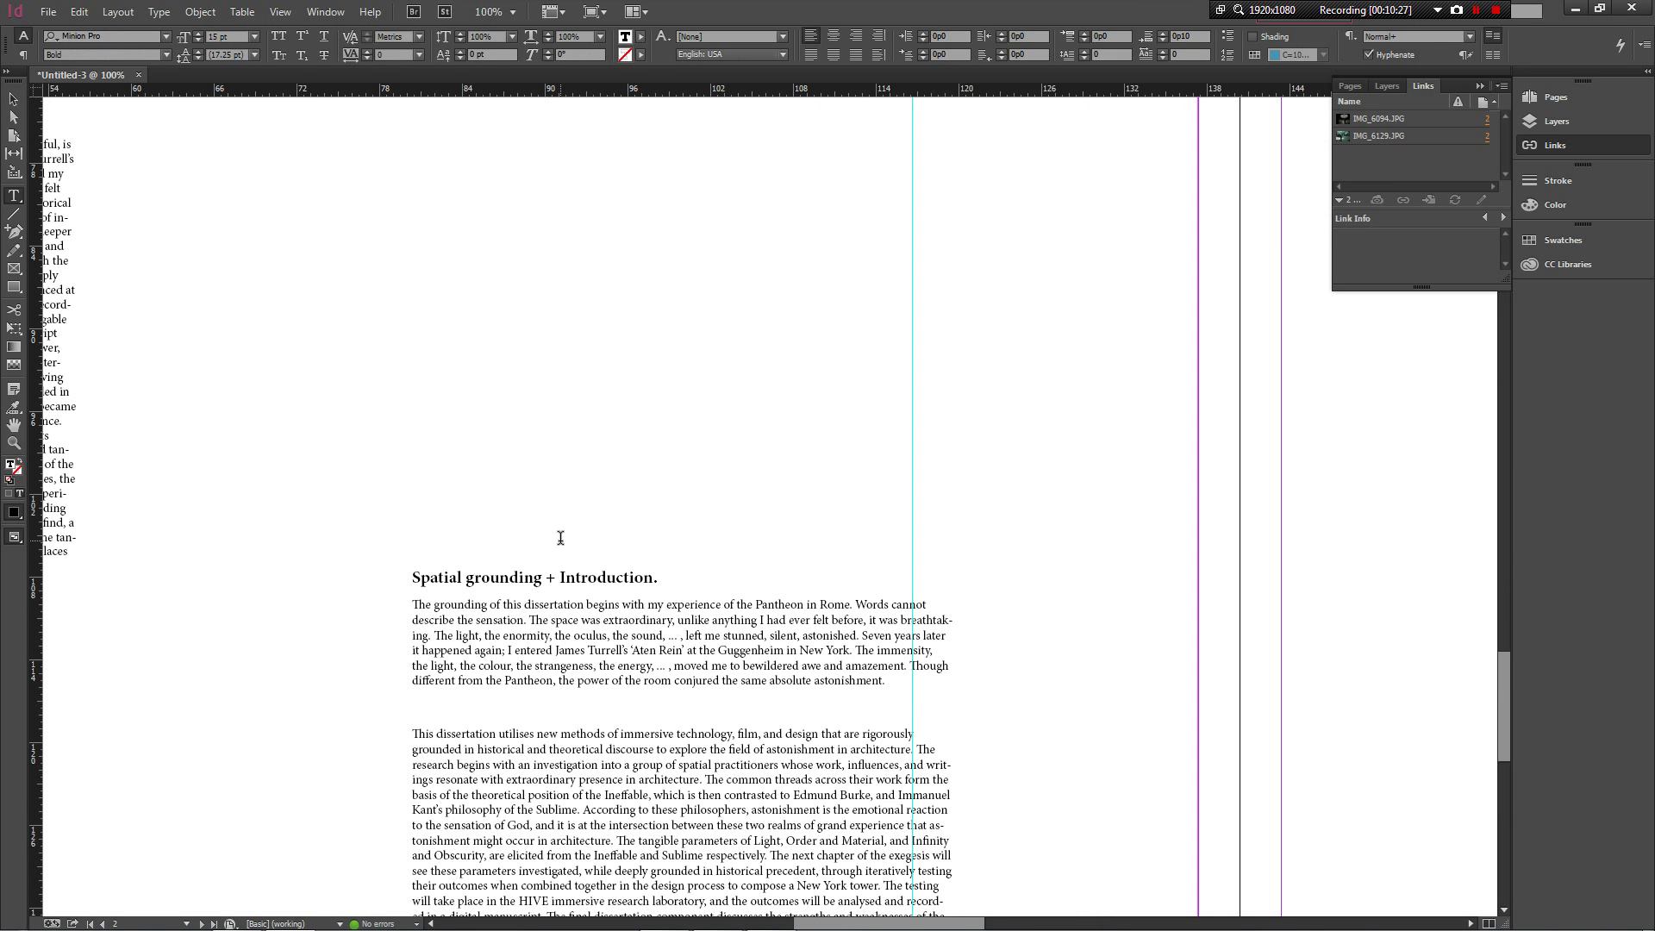
Step: Delete the blank paragraphs and shorten the Abstract frame to end after the Abstract
key("BackSpace")
key("BackSpace")
key("BackSpace")
key("BackSpace")
key("BackSpace")
key("BackSpace")
key("BackSpace")
key("BackSpace")
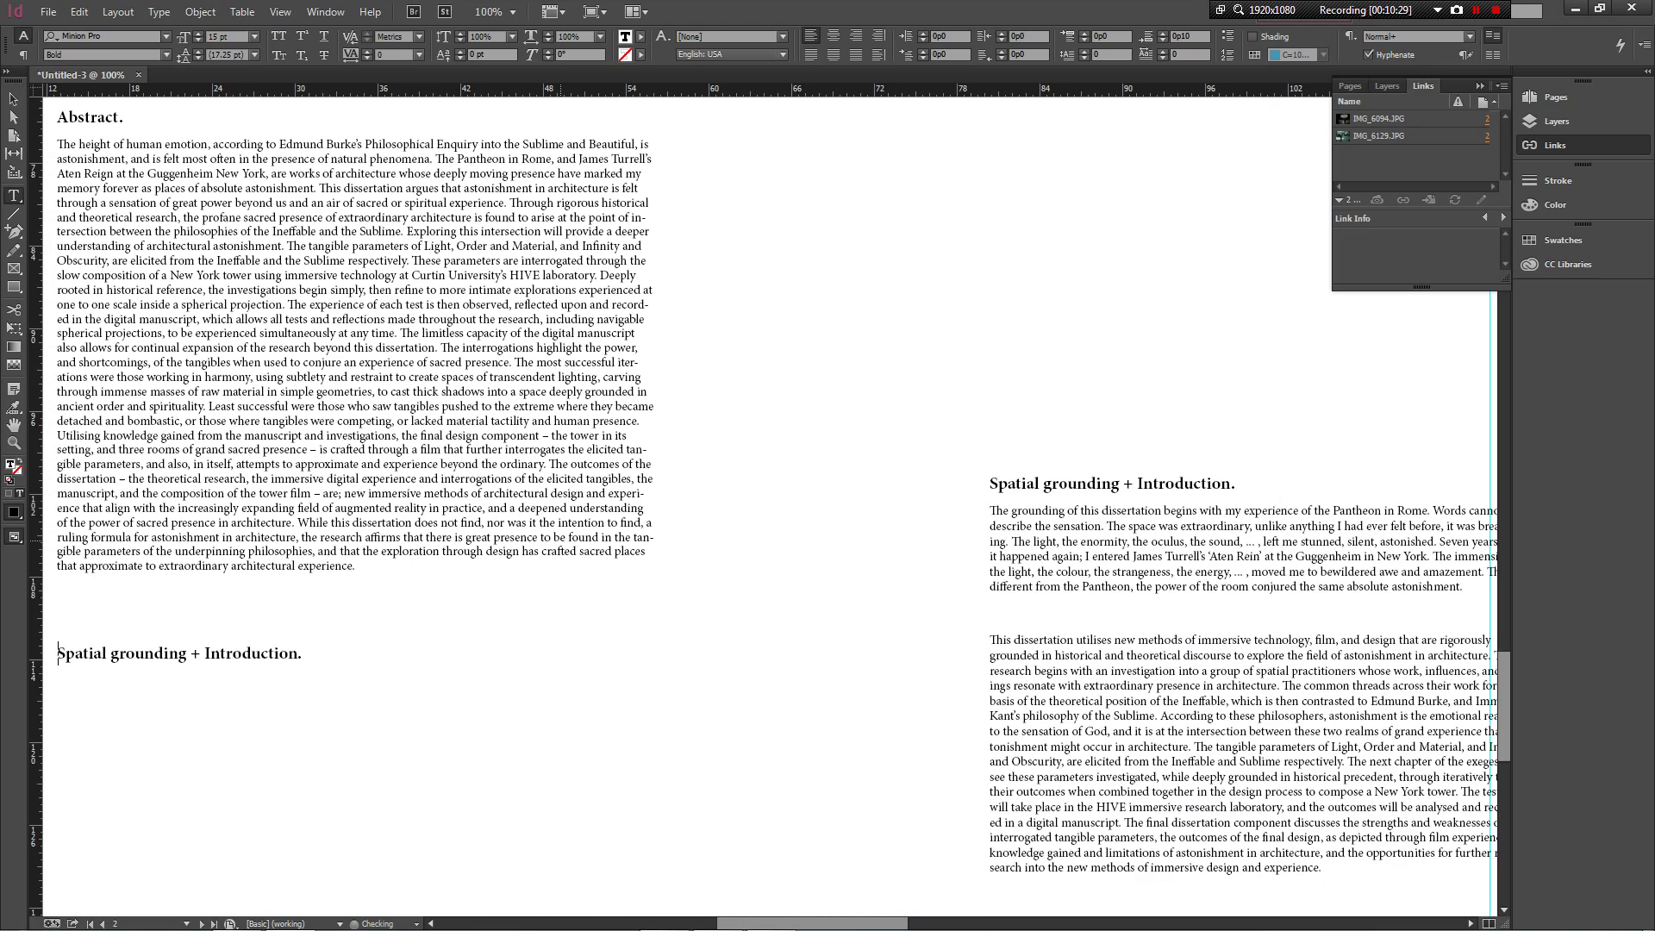
key("ctrl+minus")
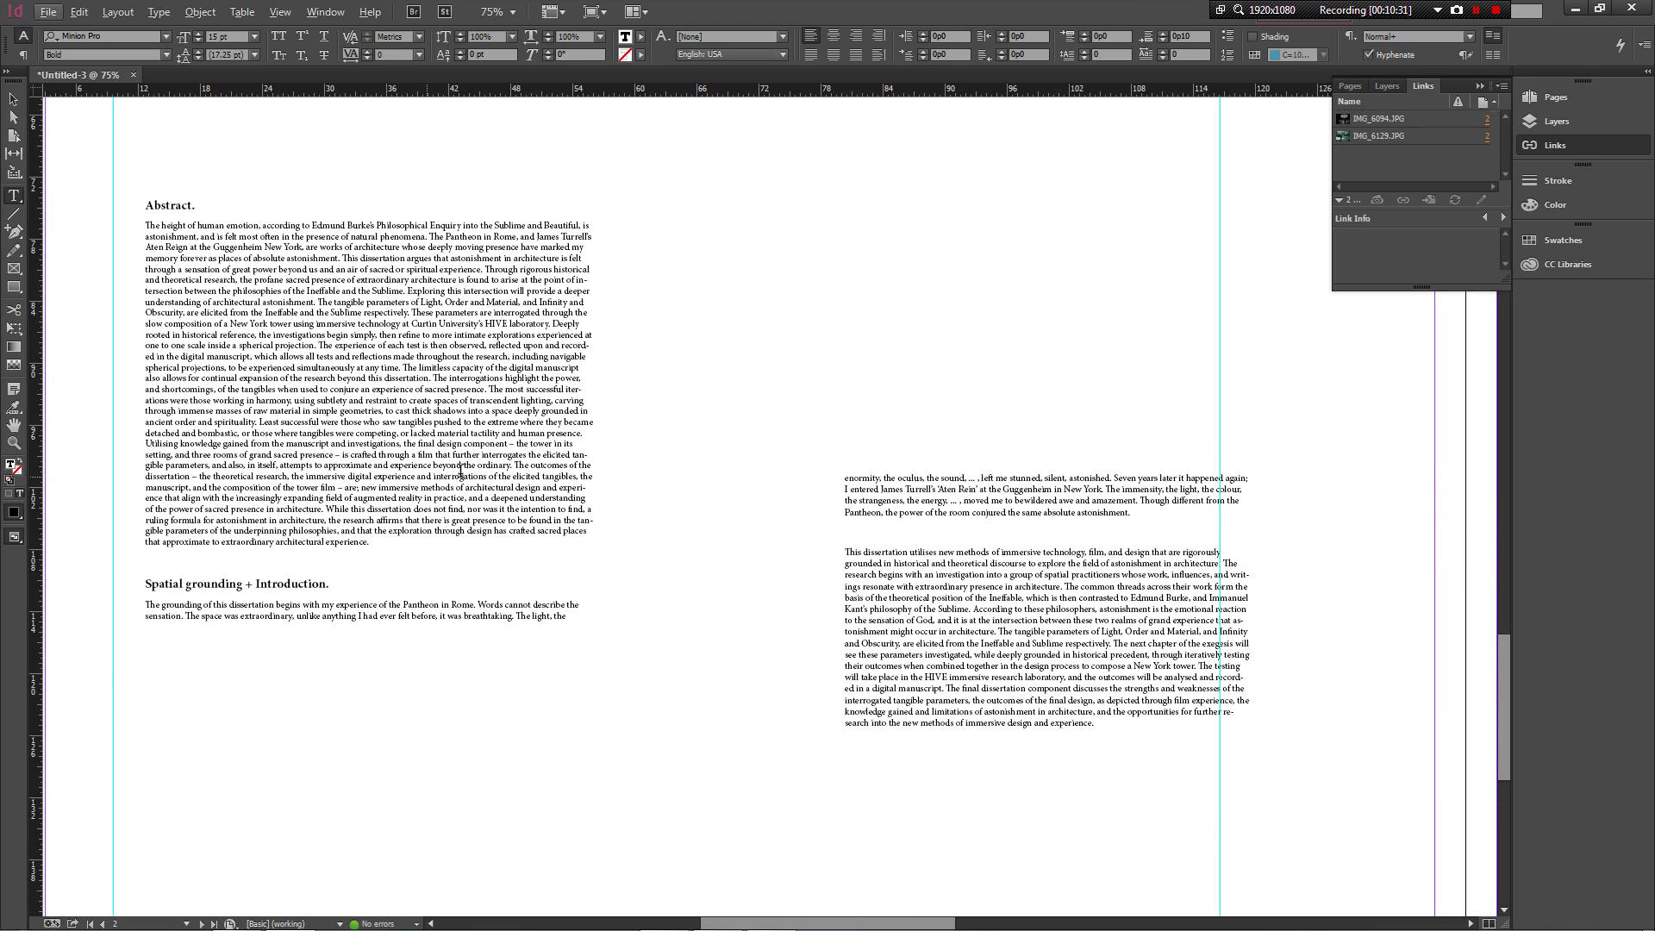
left_click(13, 99)
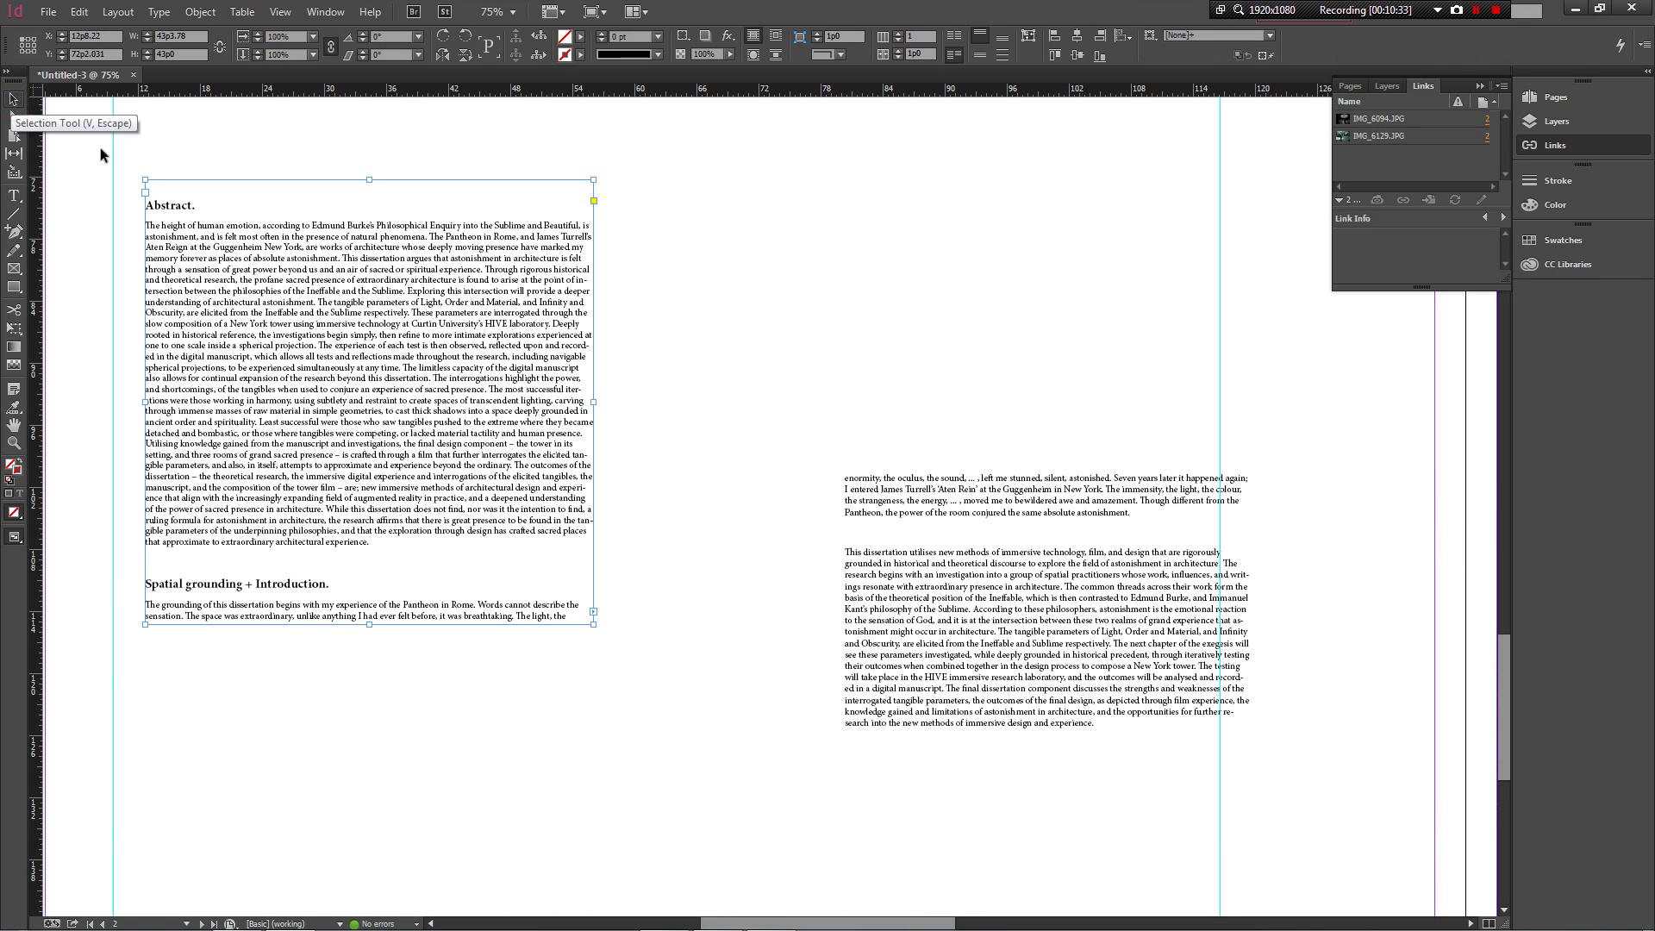
double_click(219, 562)
key("Return")
key("Return")
key("Return")
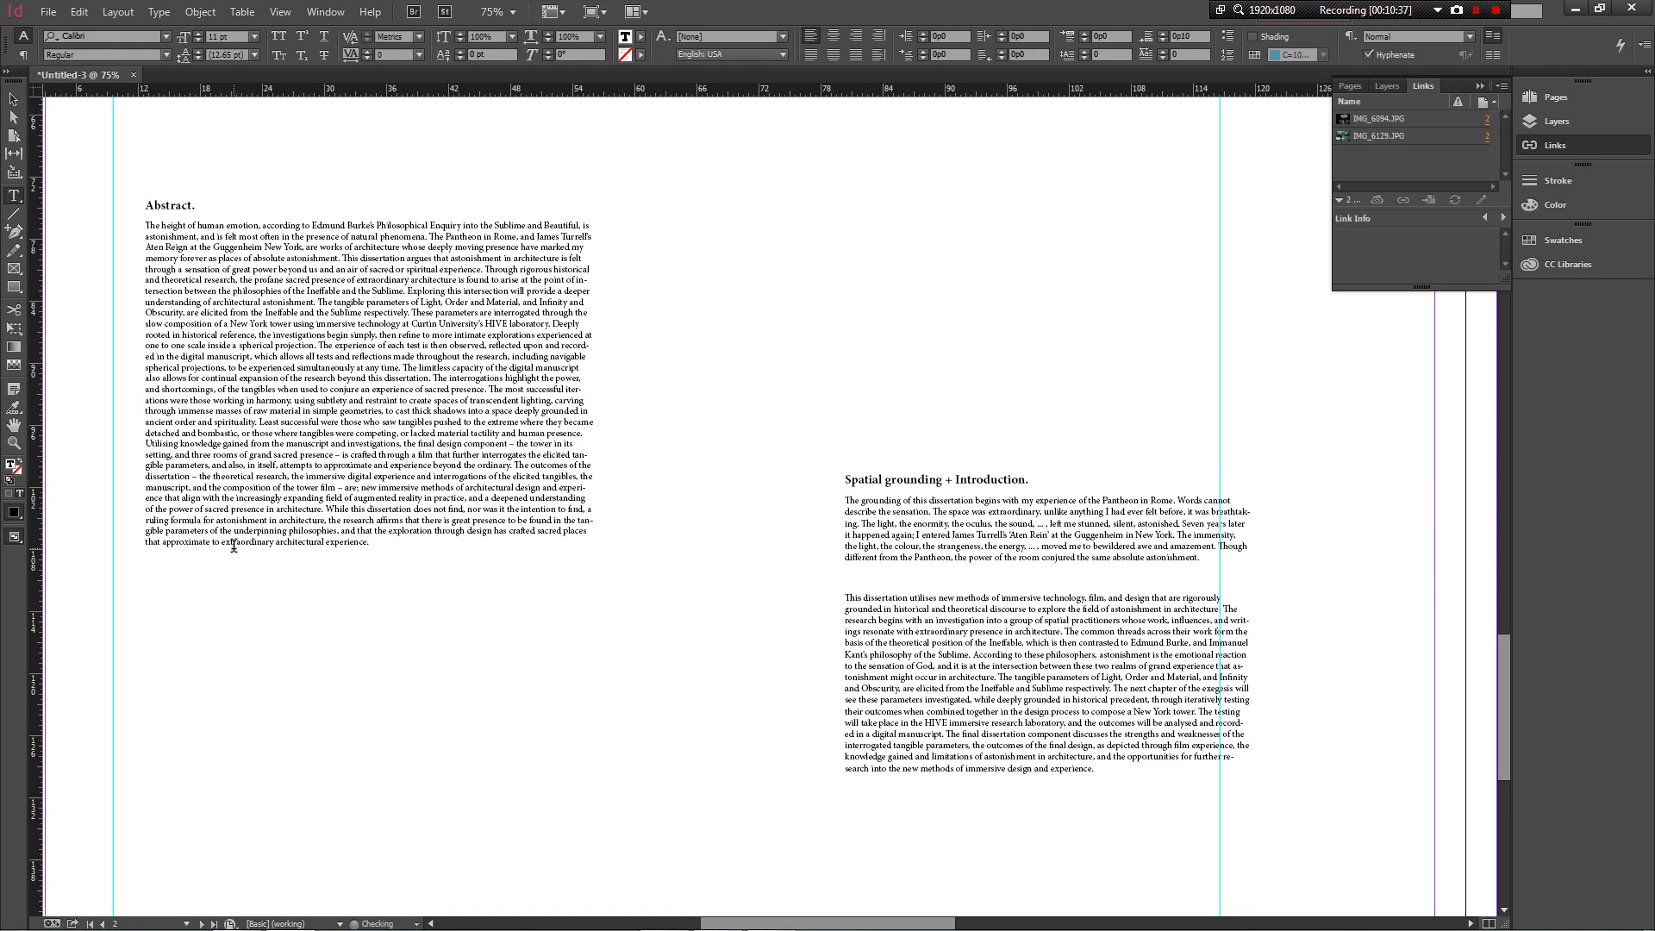
left_click(230, 561)
key("Delete")
key("Delete")
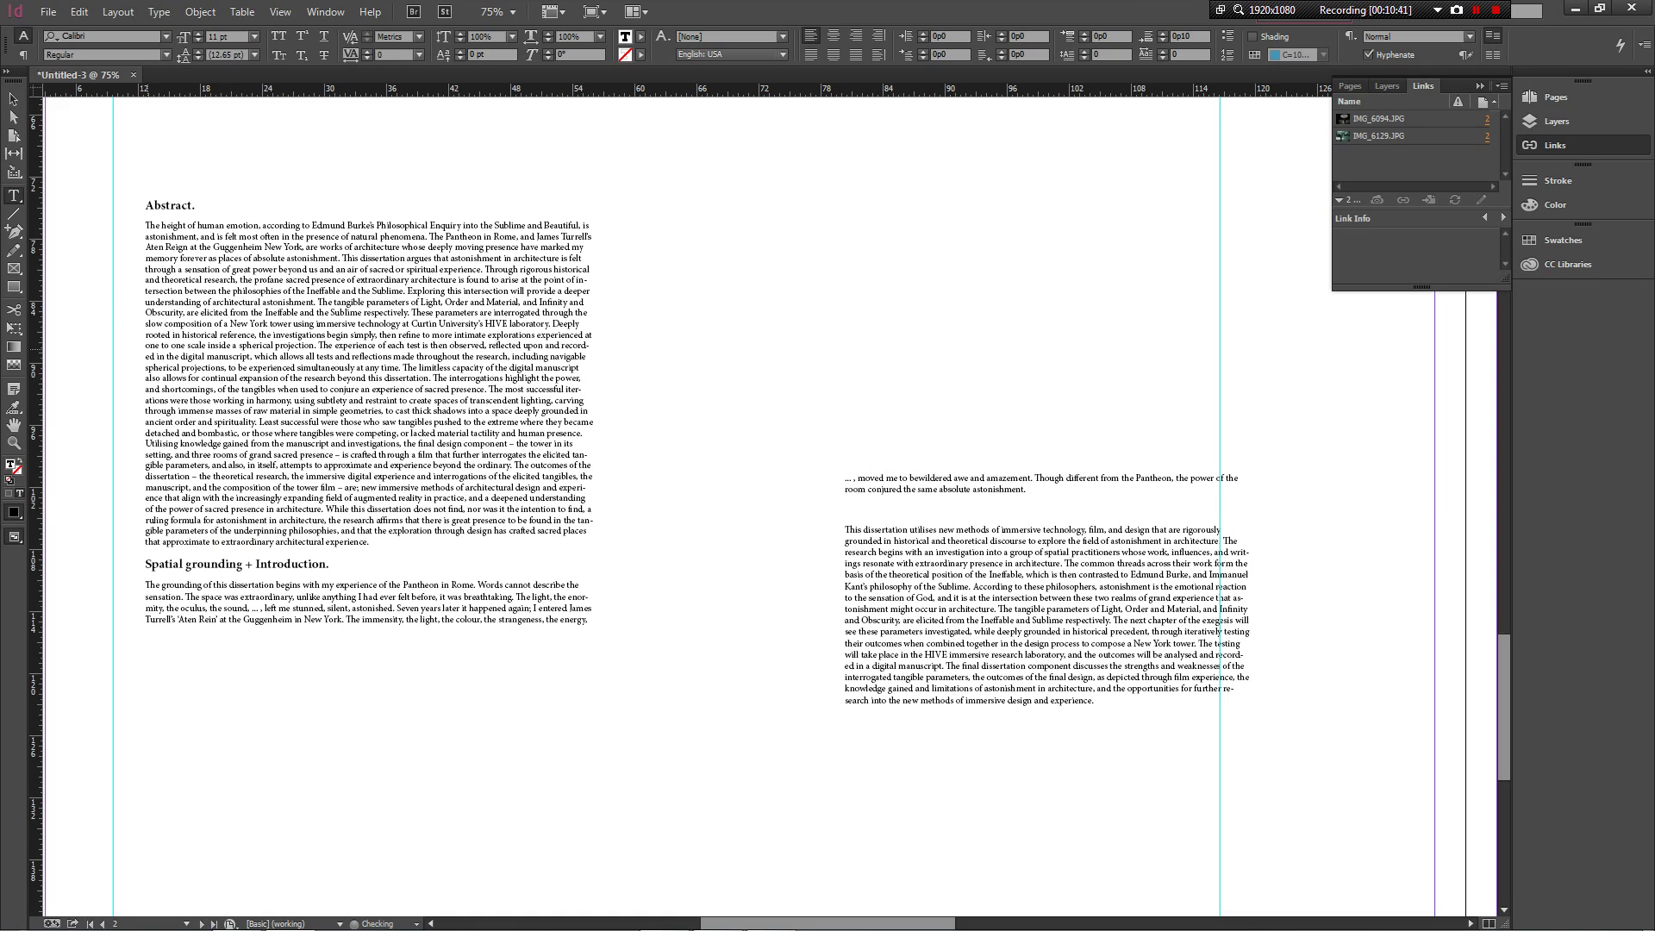
left_click(13, 100)
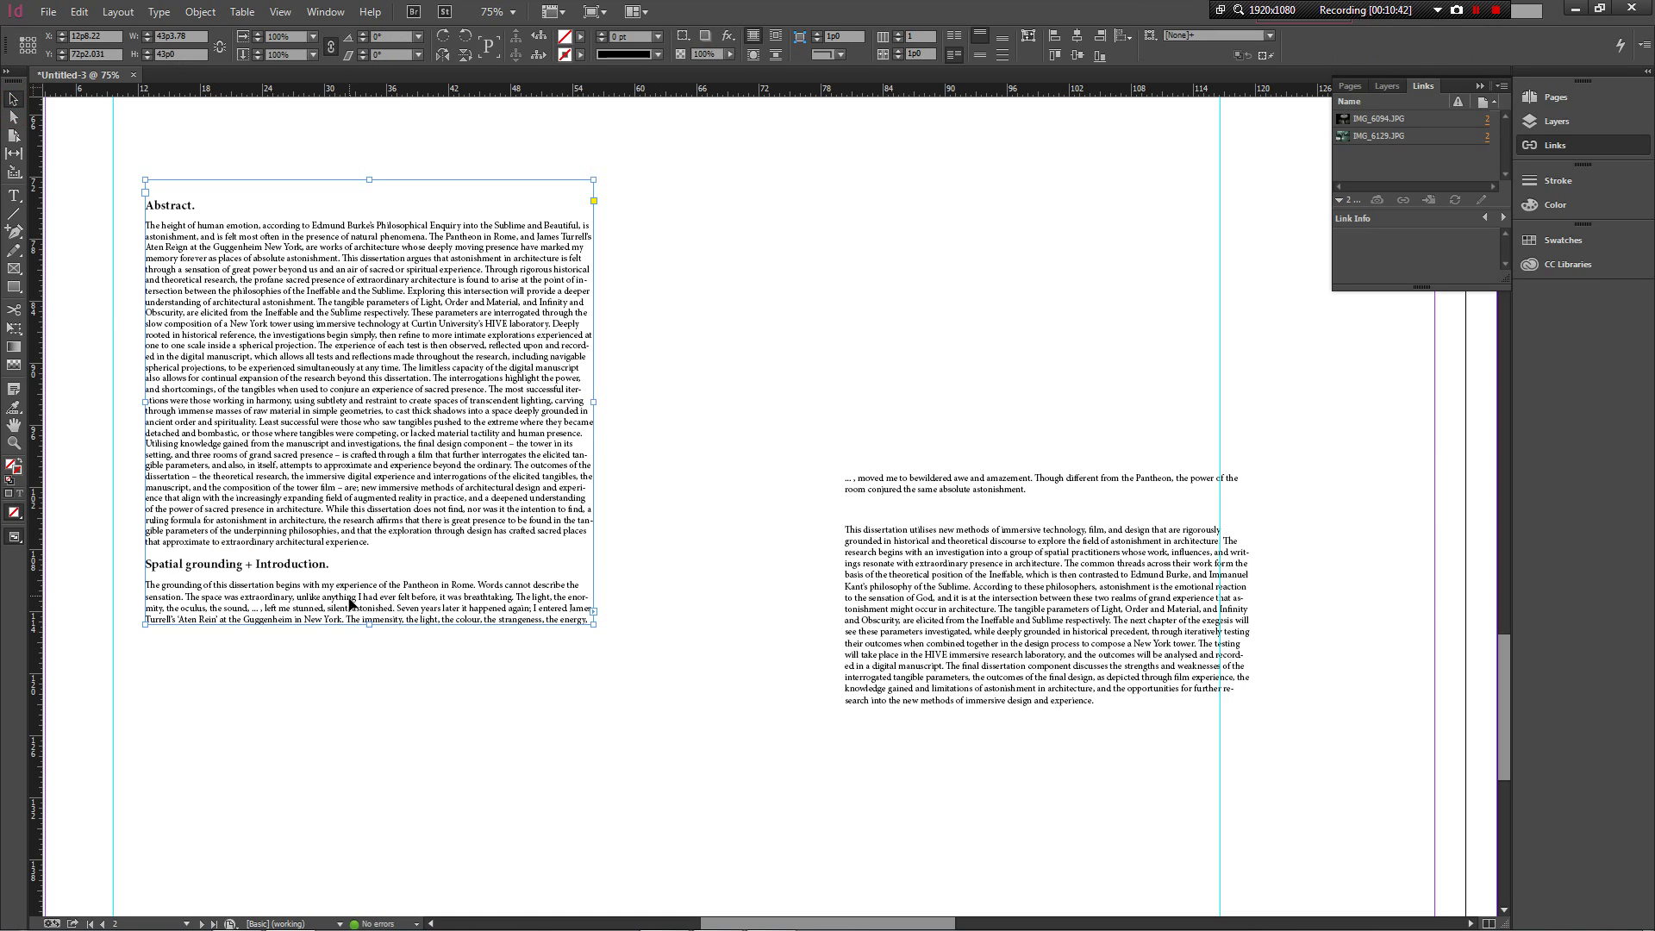
left_click_drag(370, 625, 366, 554)
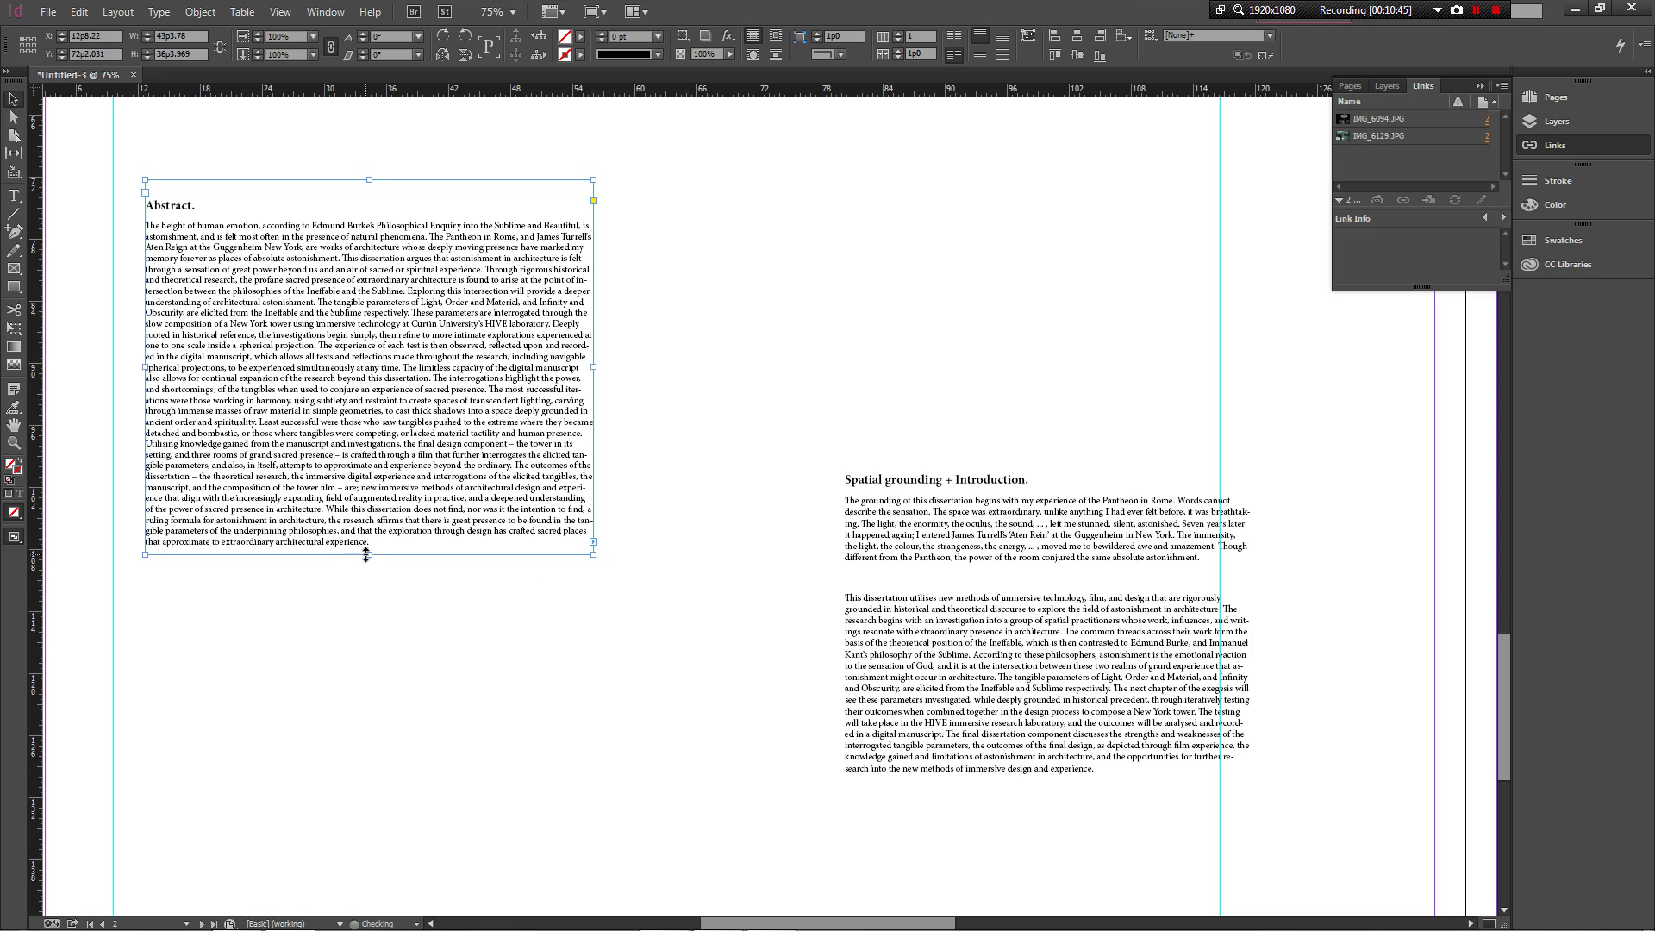
Step: Move the introduction frame below the Abstract and widen it to the Abstract's width
left_click(513, 621)
left_click_drag(923, 528, 219, 637)
left_click(687, 635)
left_click(528, 780)
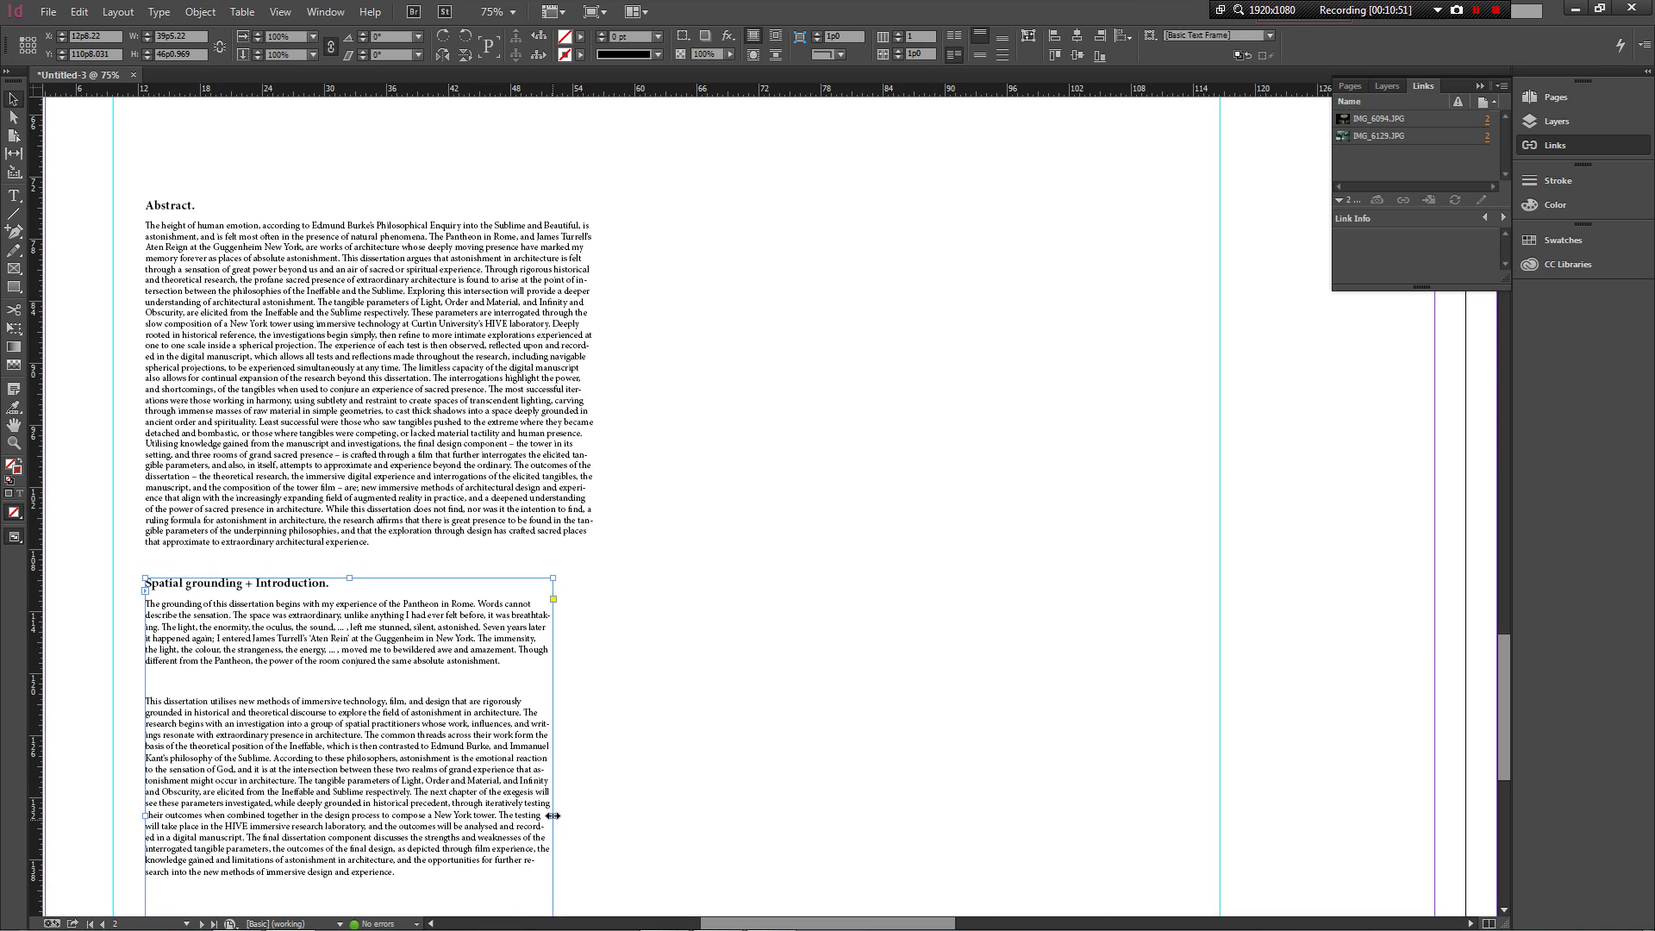
left_click_drag(553, 814, 595, 813)
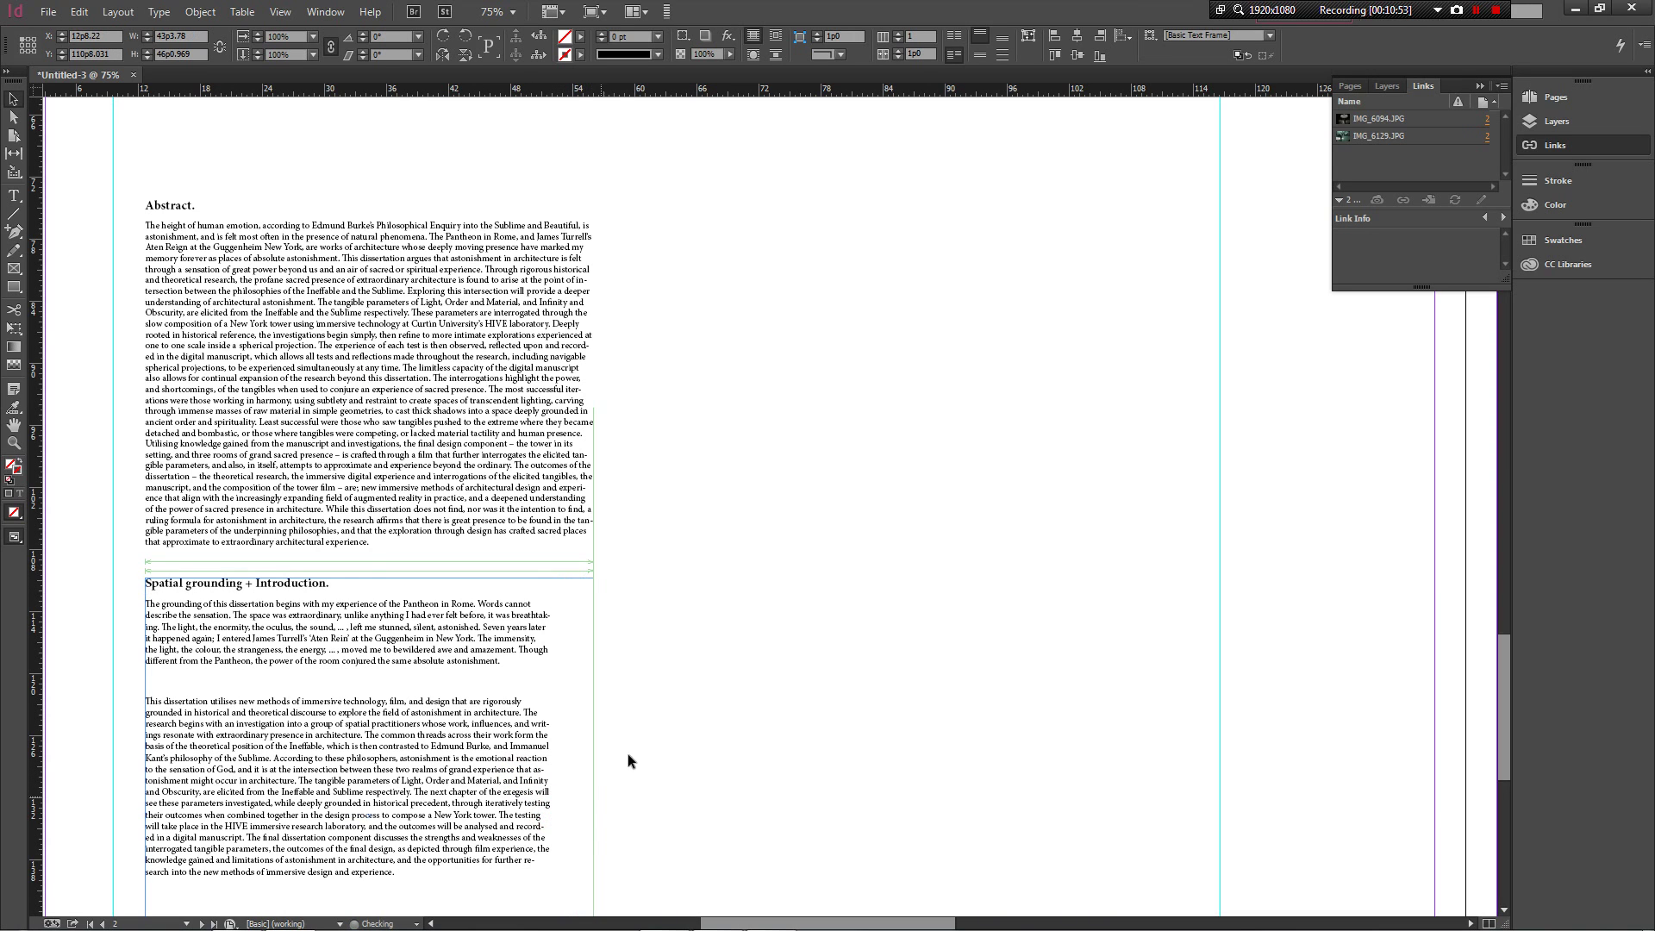
left_click(751, 672)
scroll(751, 673, "down", 4)
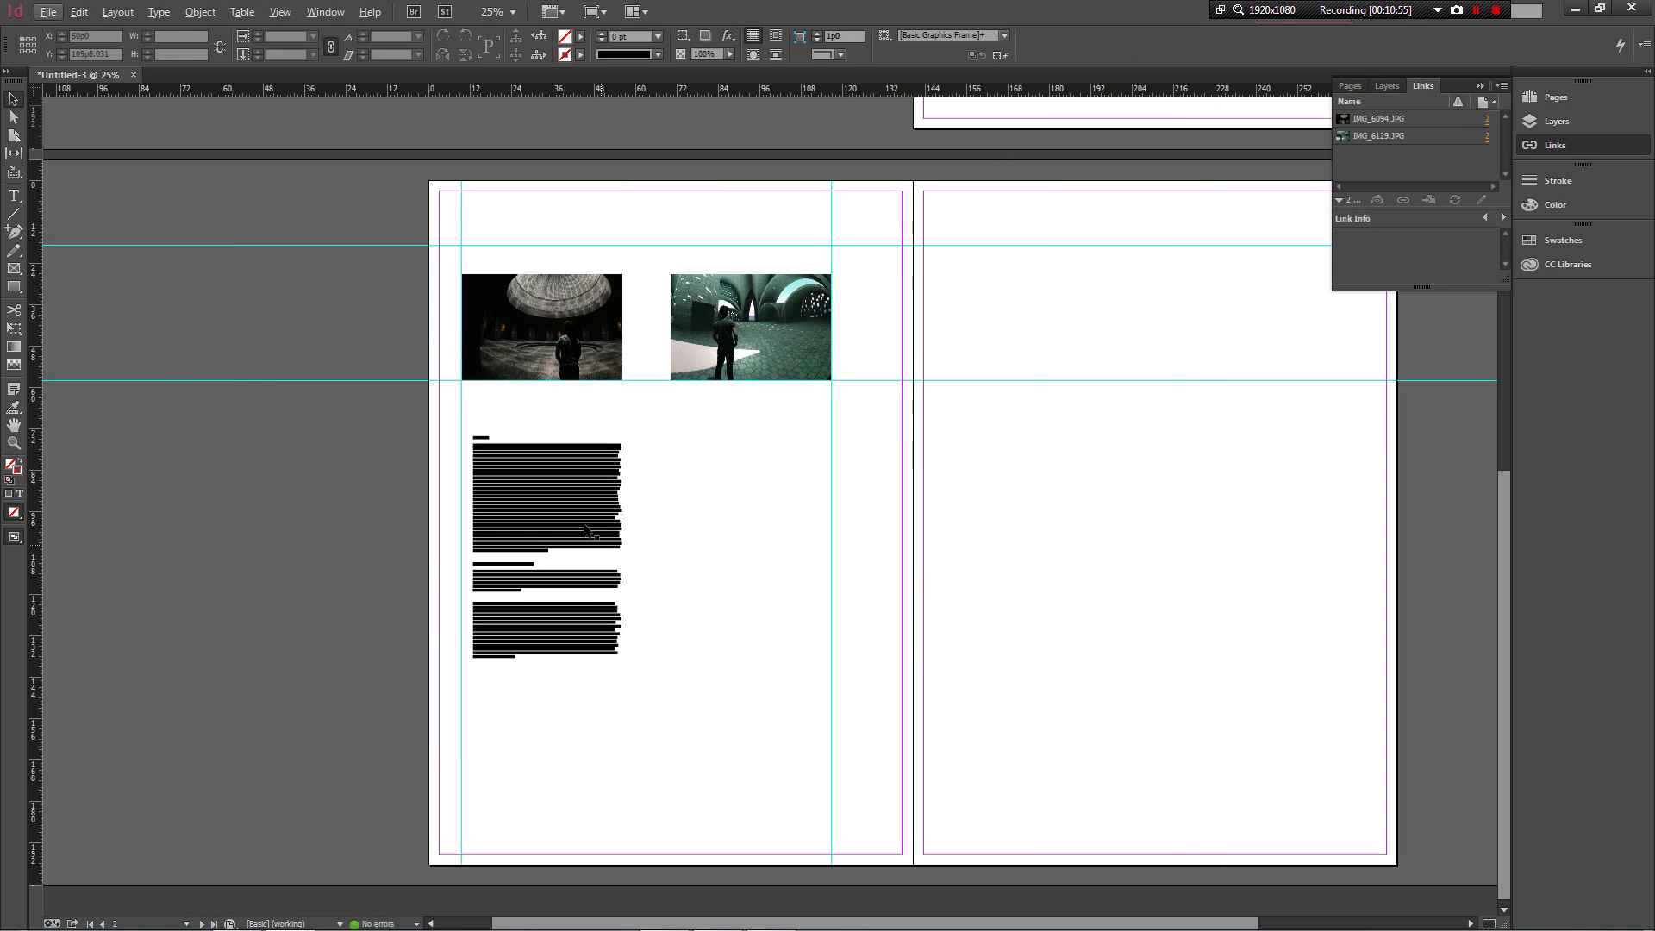
Step: Shift the Abstract and introduction frames left onto the margin guide
left_click(577, 517)
left_click_drag(535, 481, 524, 481)
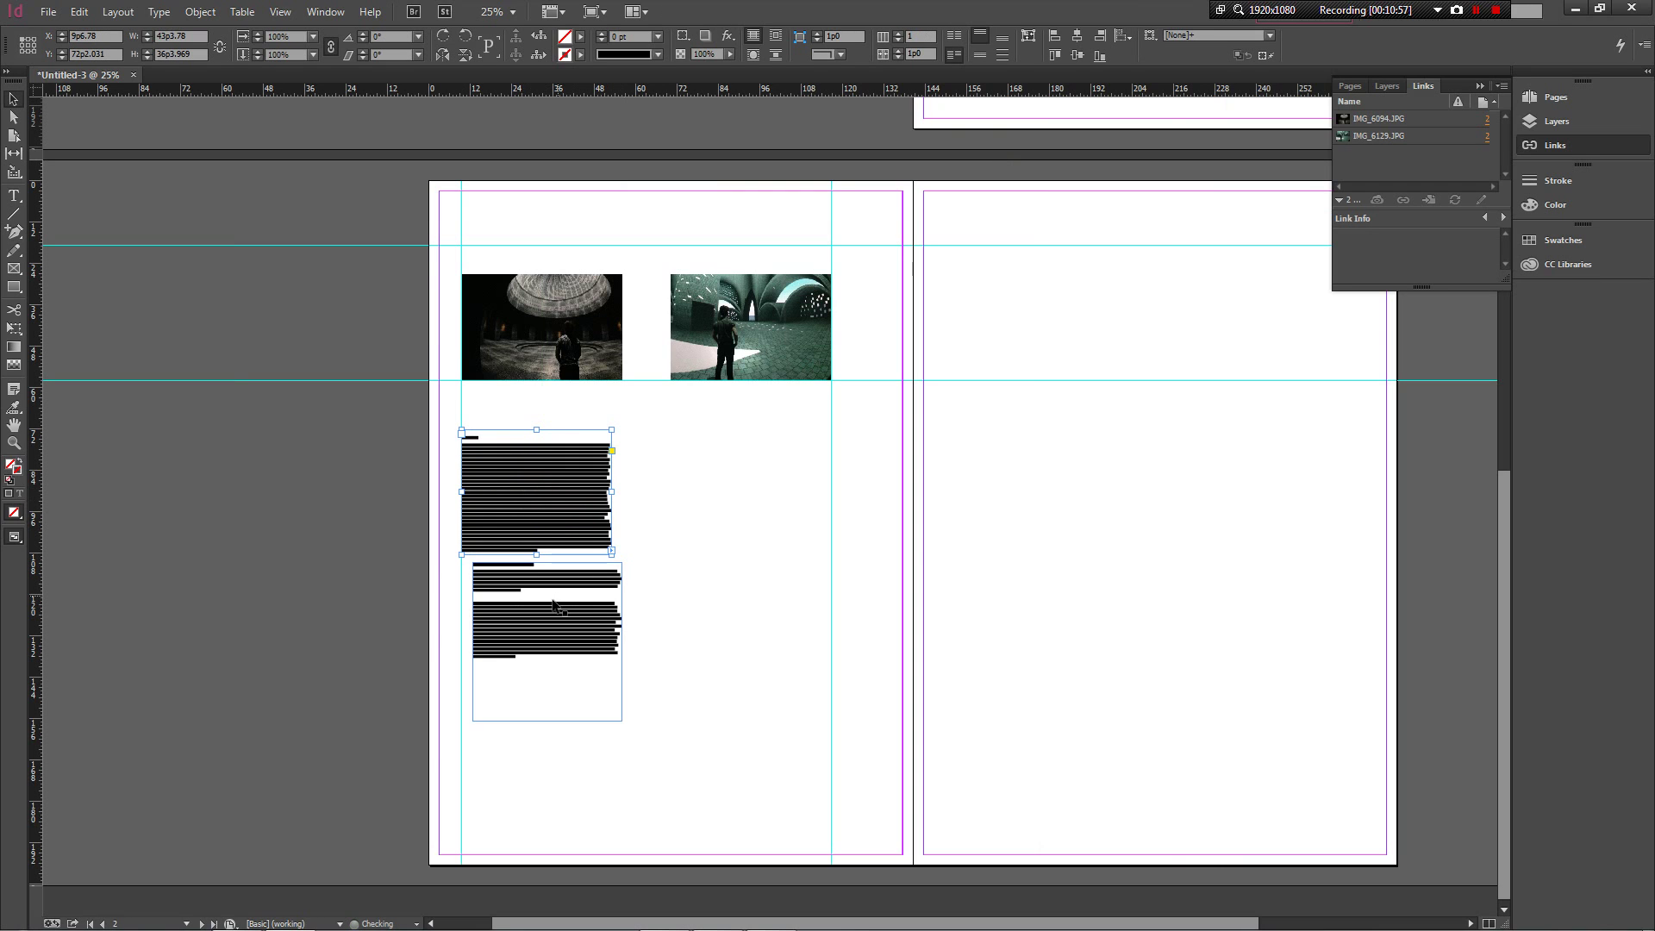
left_click_drag(546, 624, 534, 624)
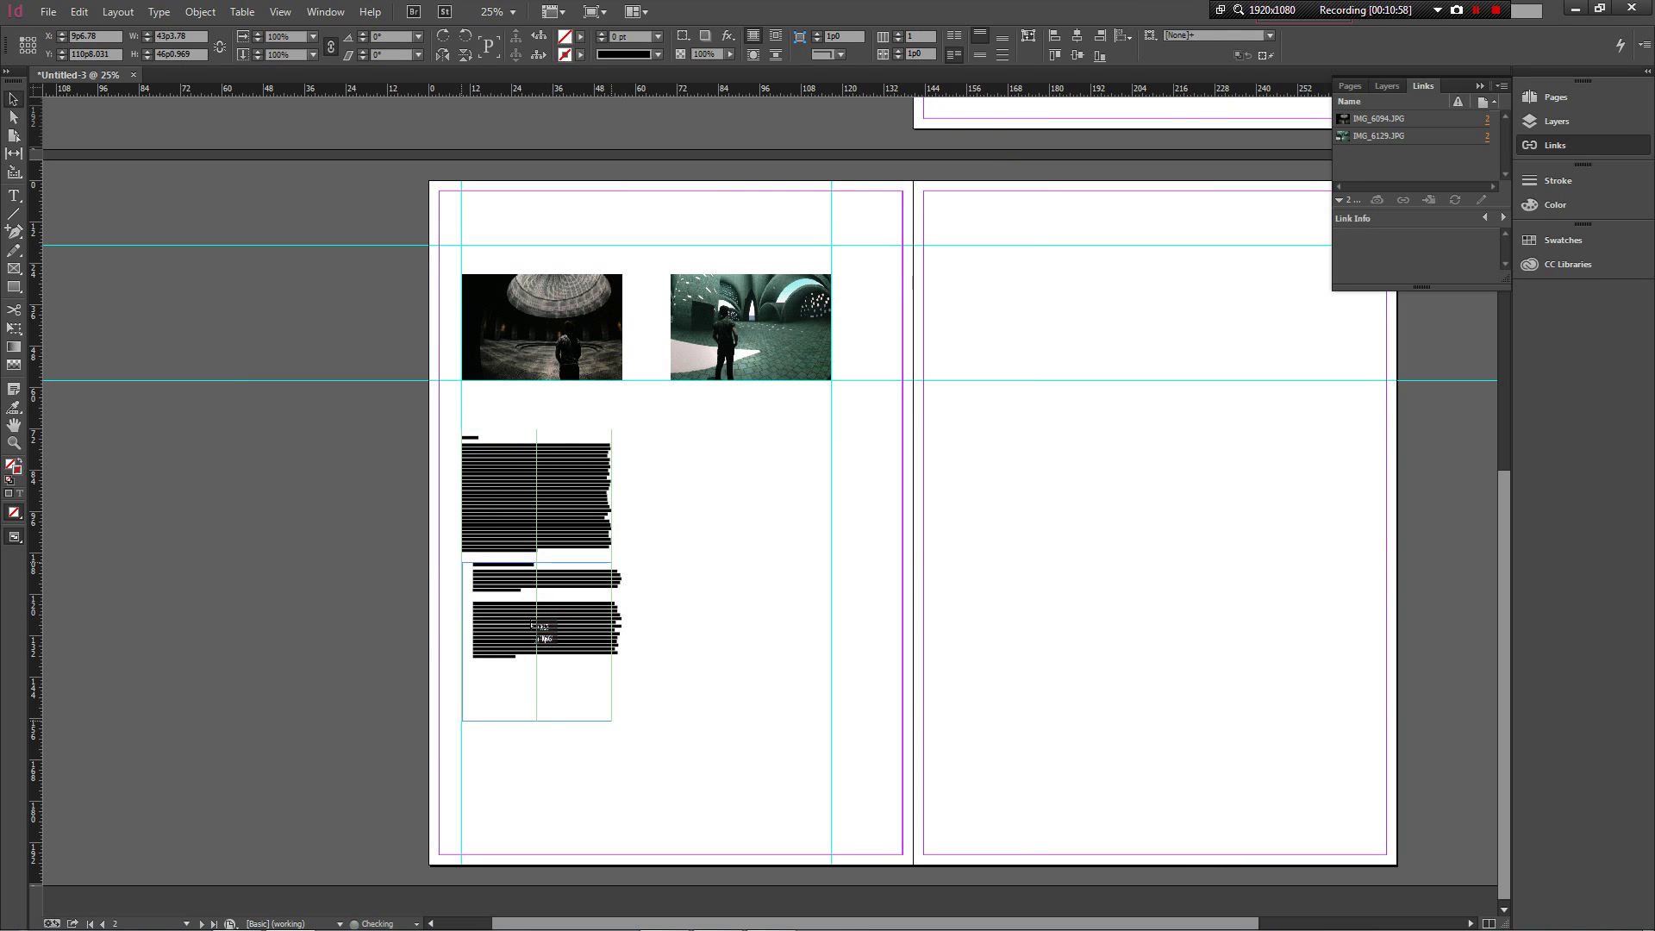
left_click(677, 611)
Step: Widen the introduction frame to the dome photo's right edge to match the Abstract
left_click(621, 493)
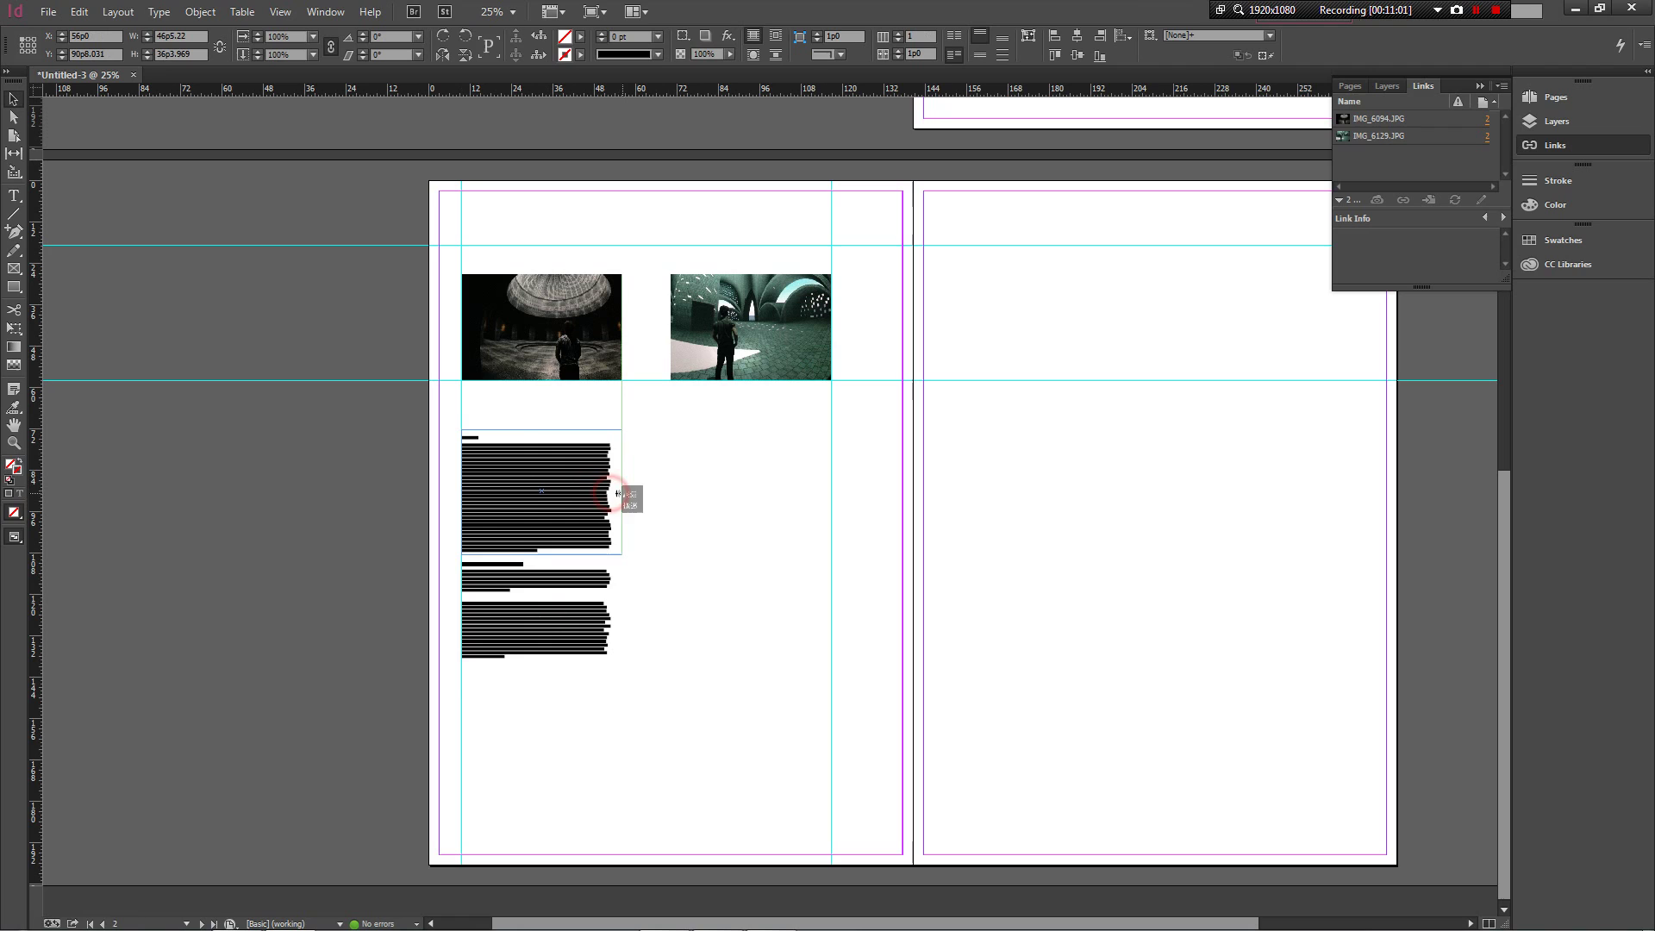
left_click(590, 599)
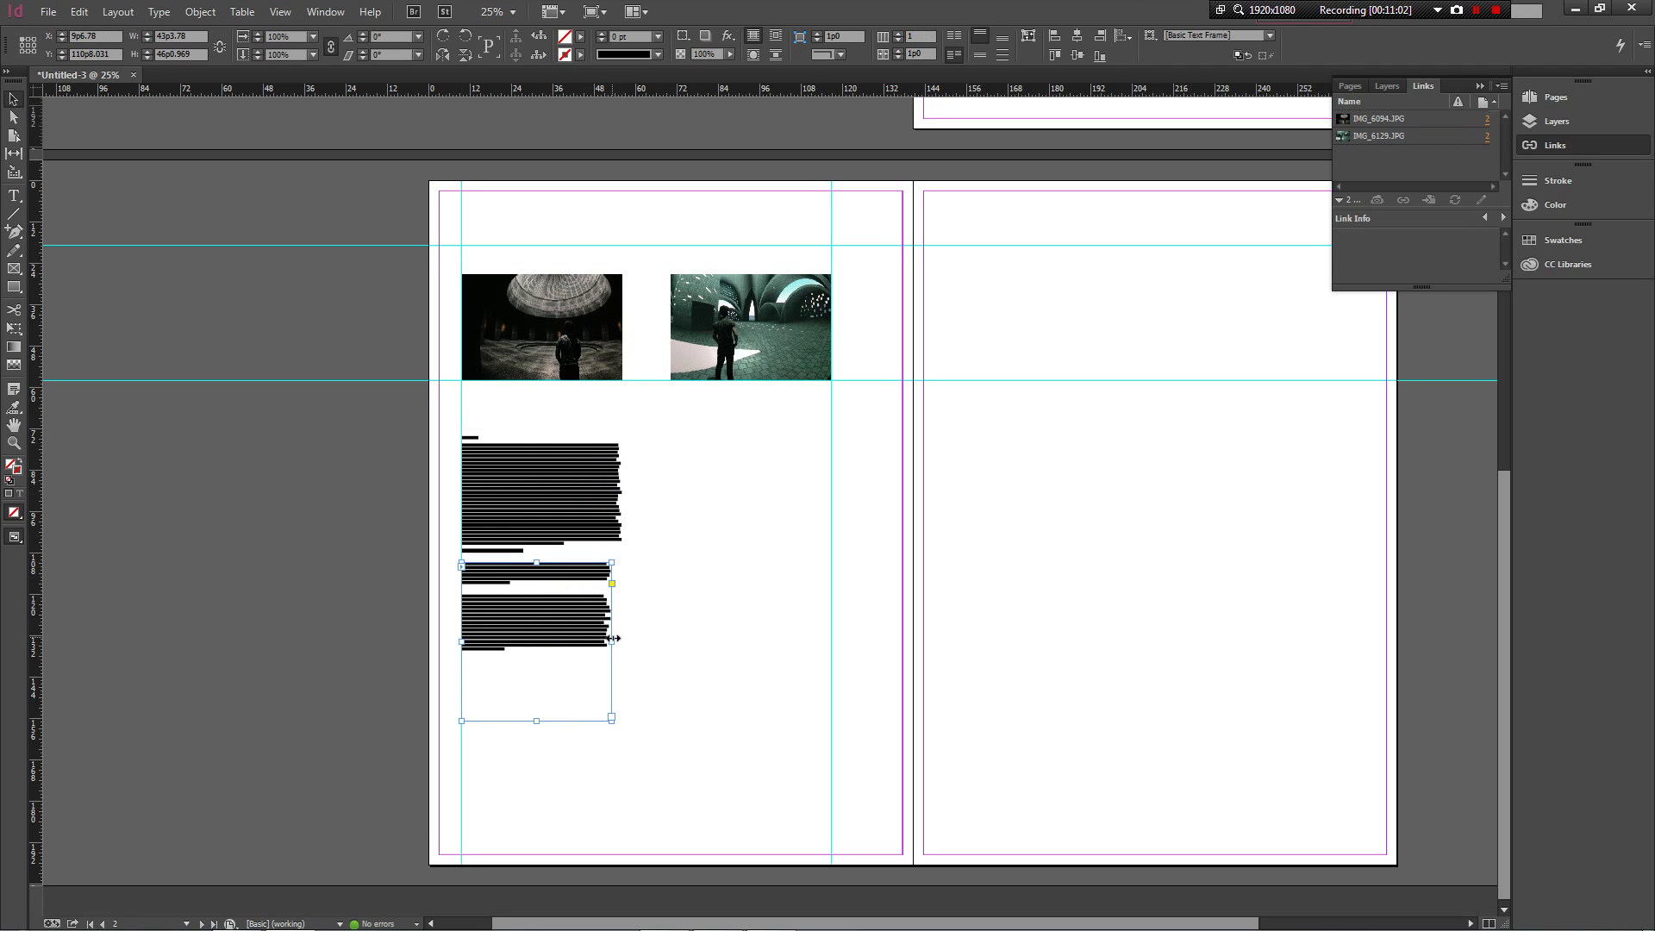
left_click_drag(613, 641, 620, 643)
left_click(694, 596)
left_click(606, 492)
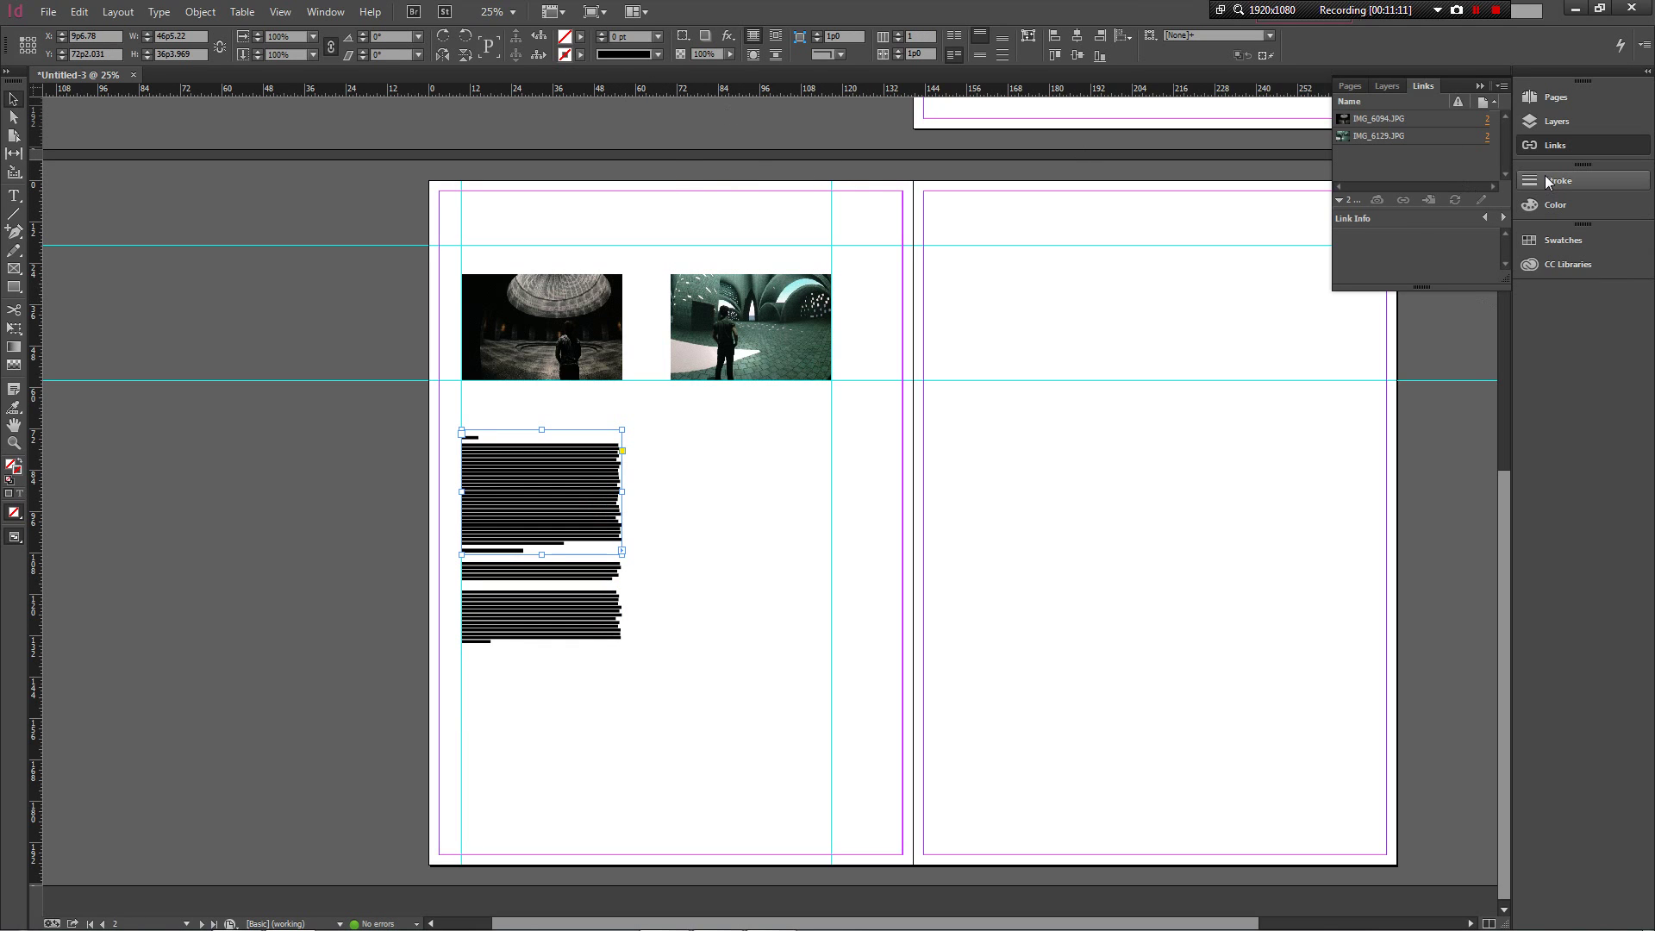
left_click(627, 662)
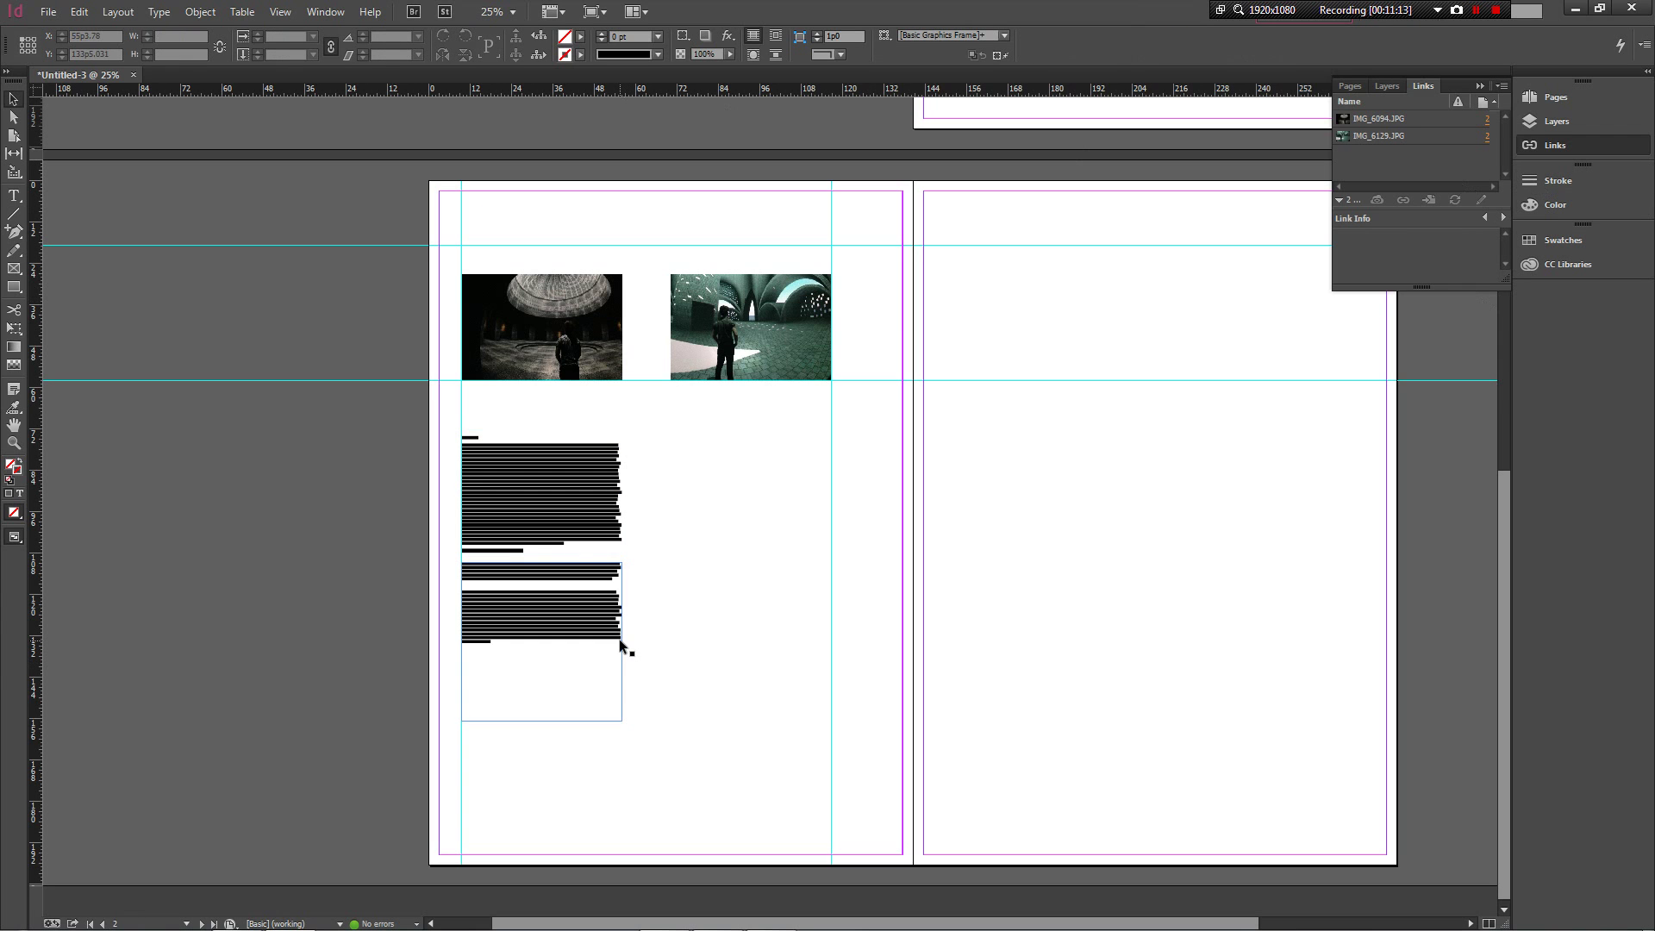
Step: Justify the Abstract paragraph with its last line aligned left
scroll(553, 509, "up", 3)
double_click(554, 508)
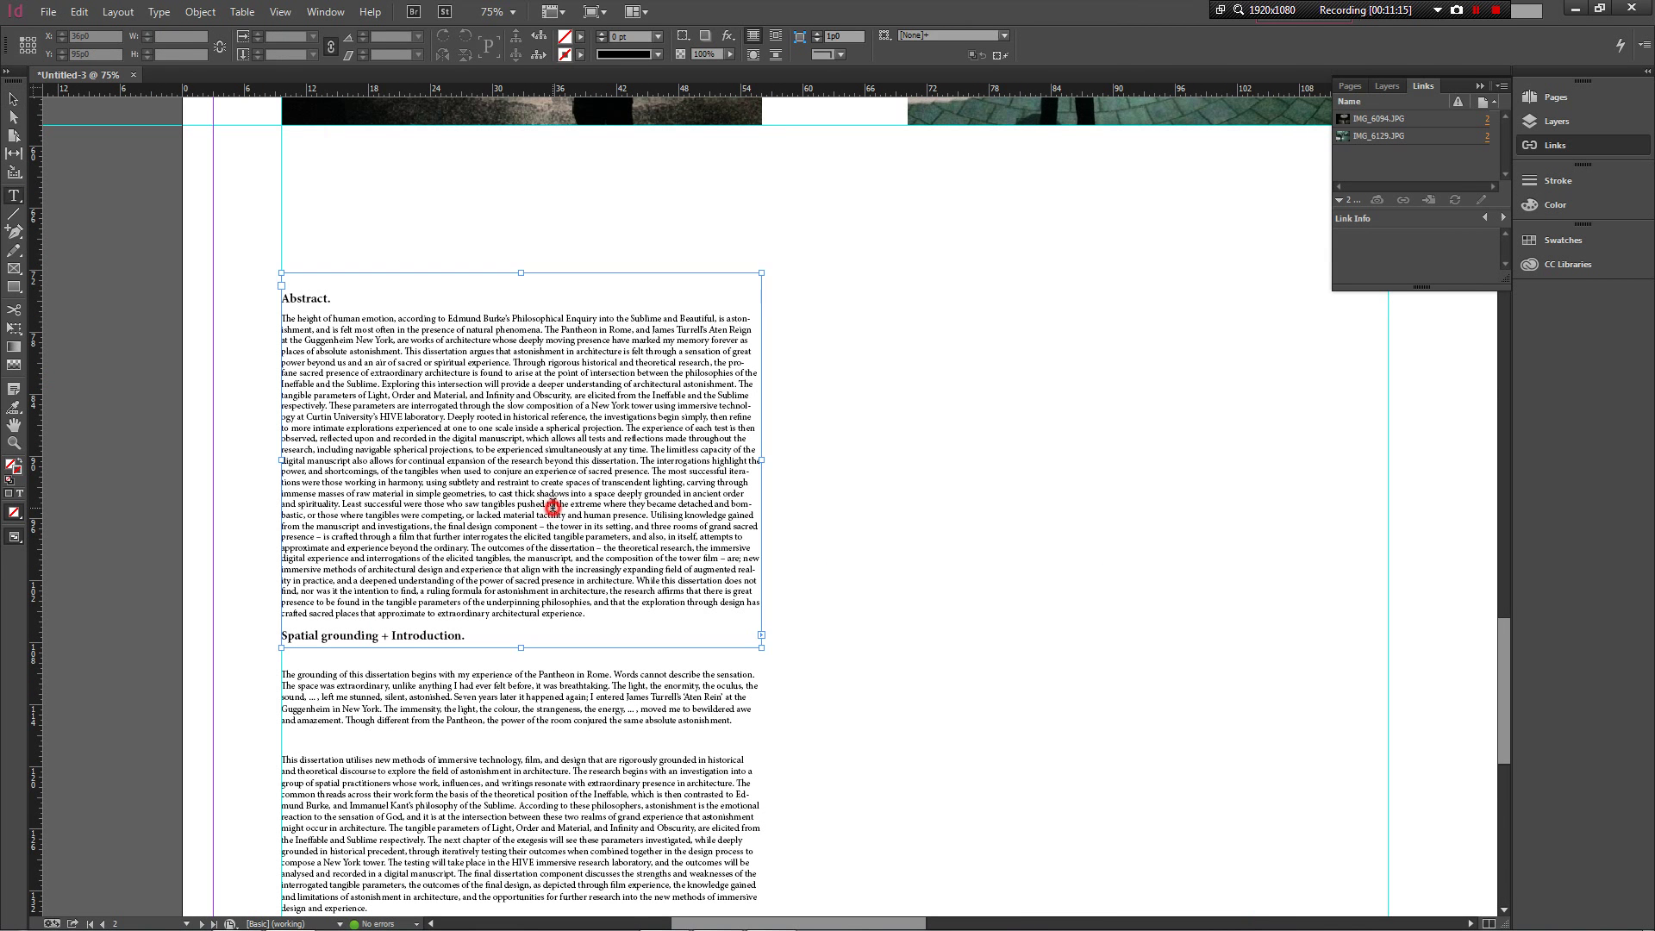
left_click_drag(609, 614, 274, 318)
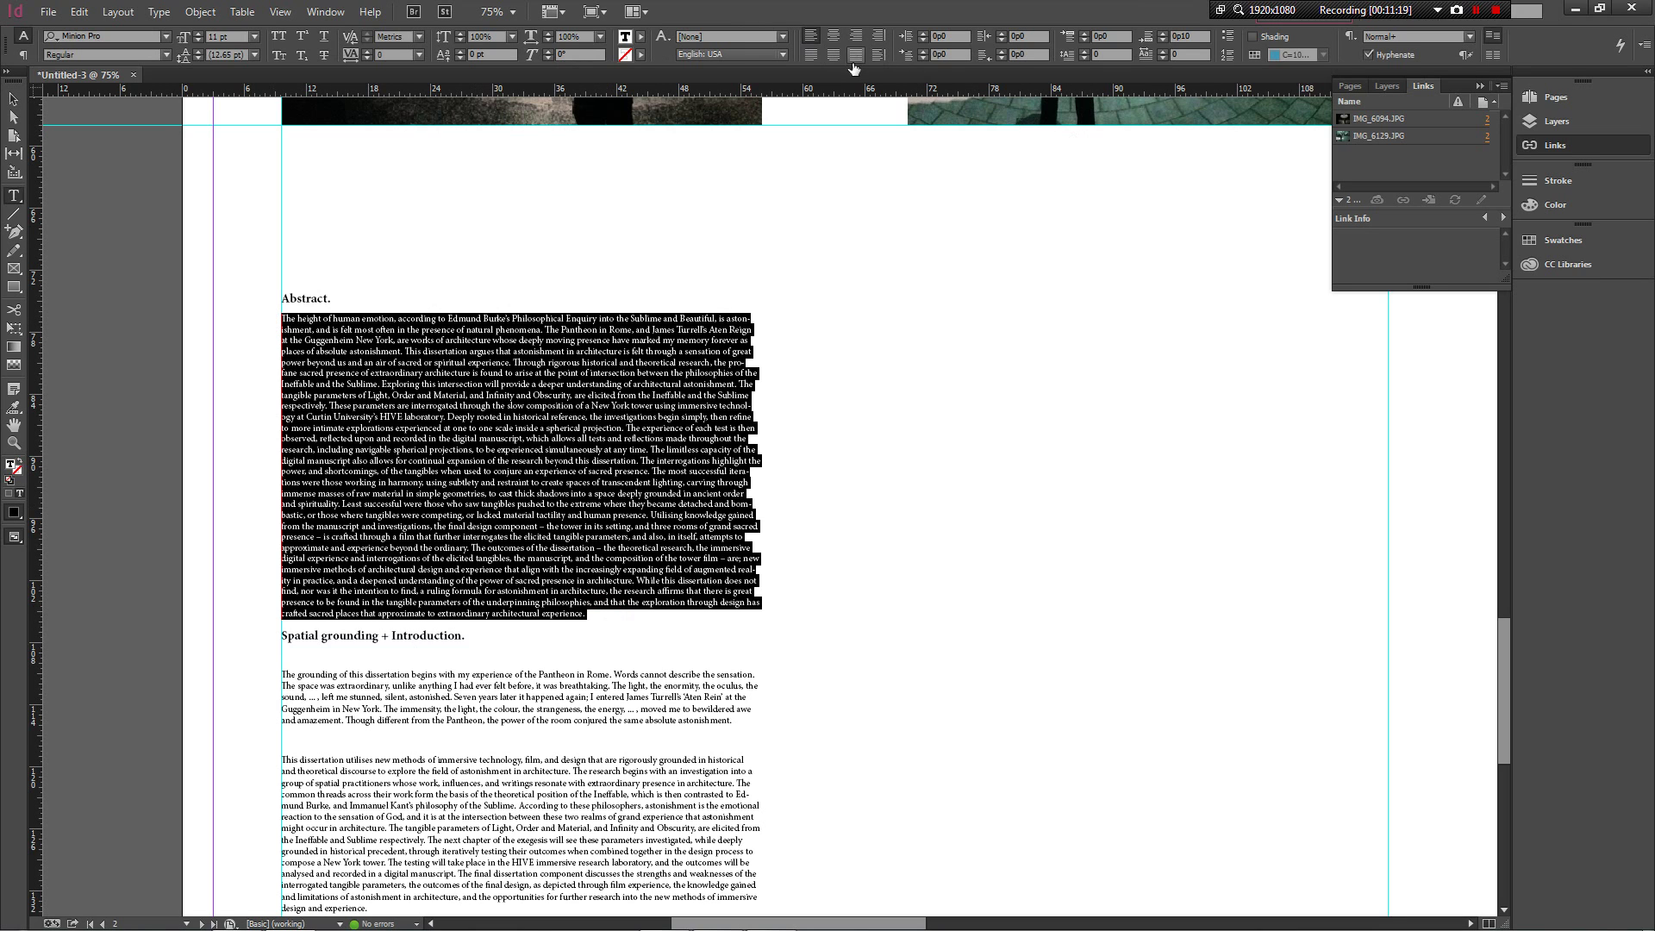
left_click(811, 54)
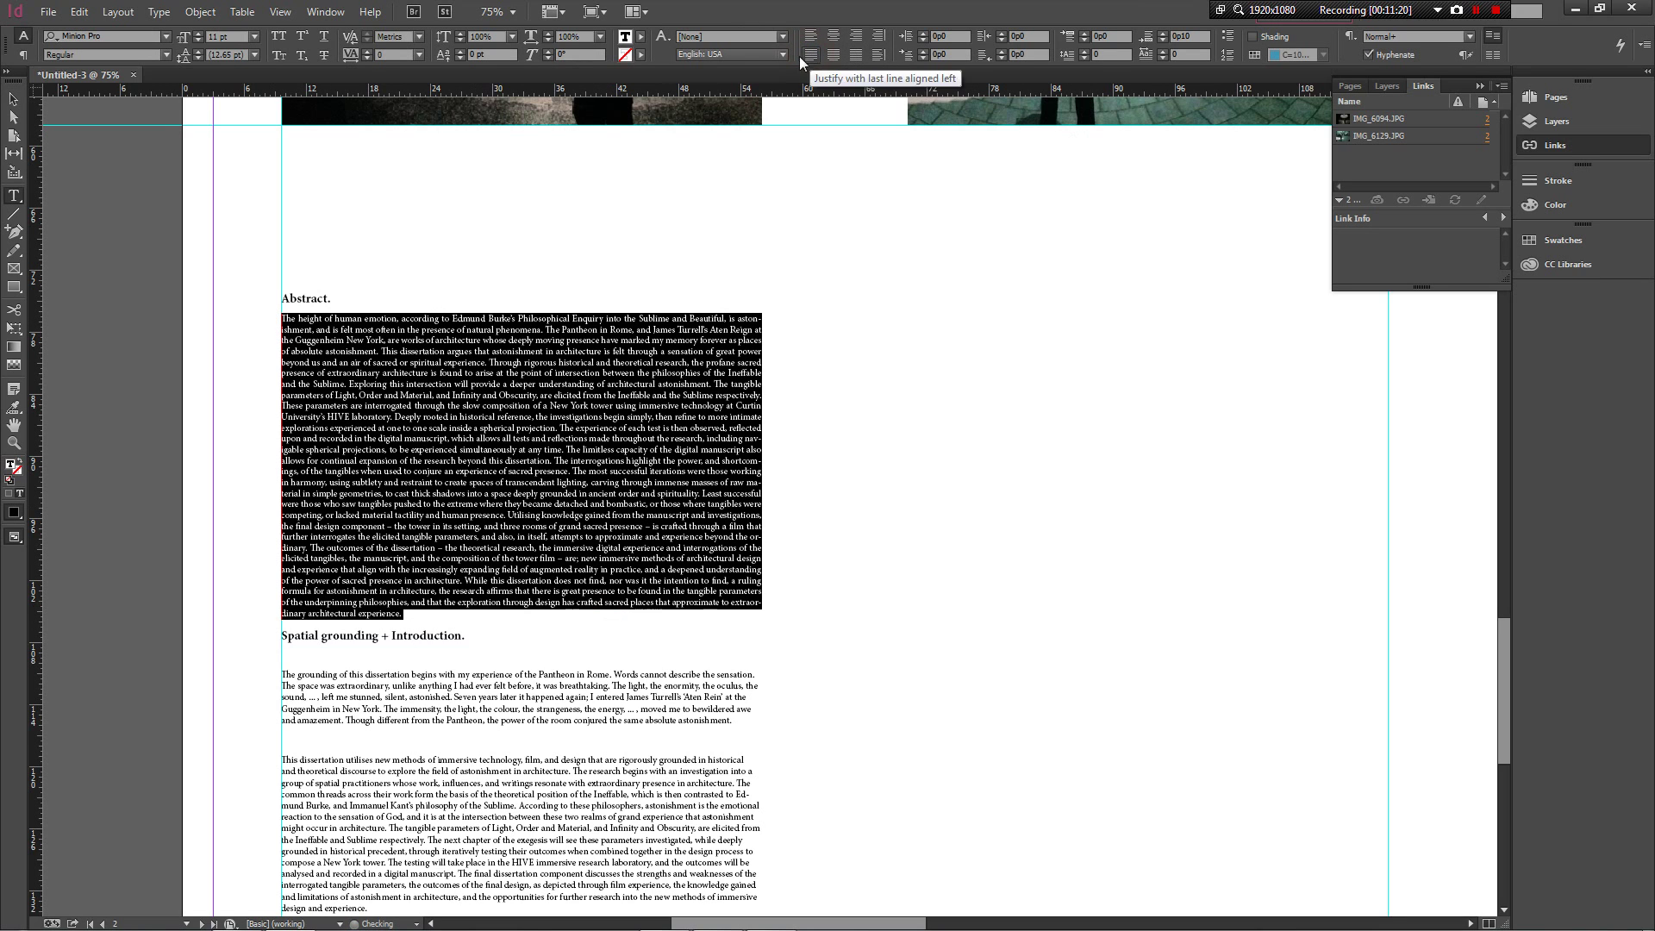
left_click(6, 99)
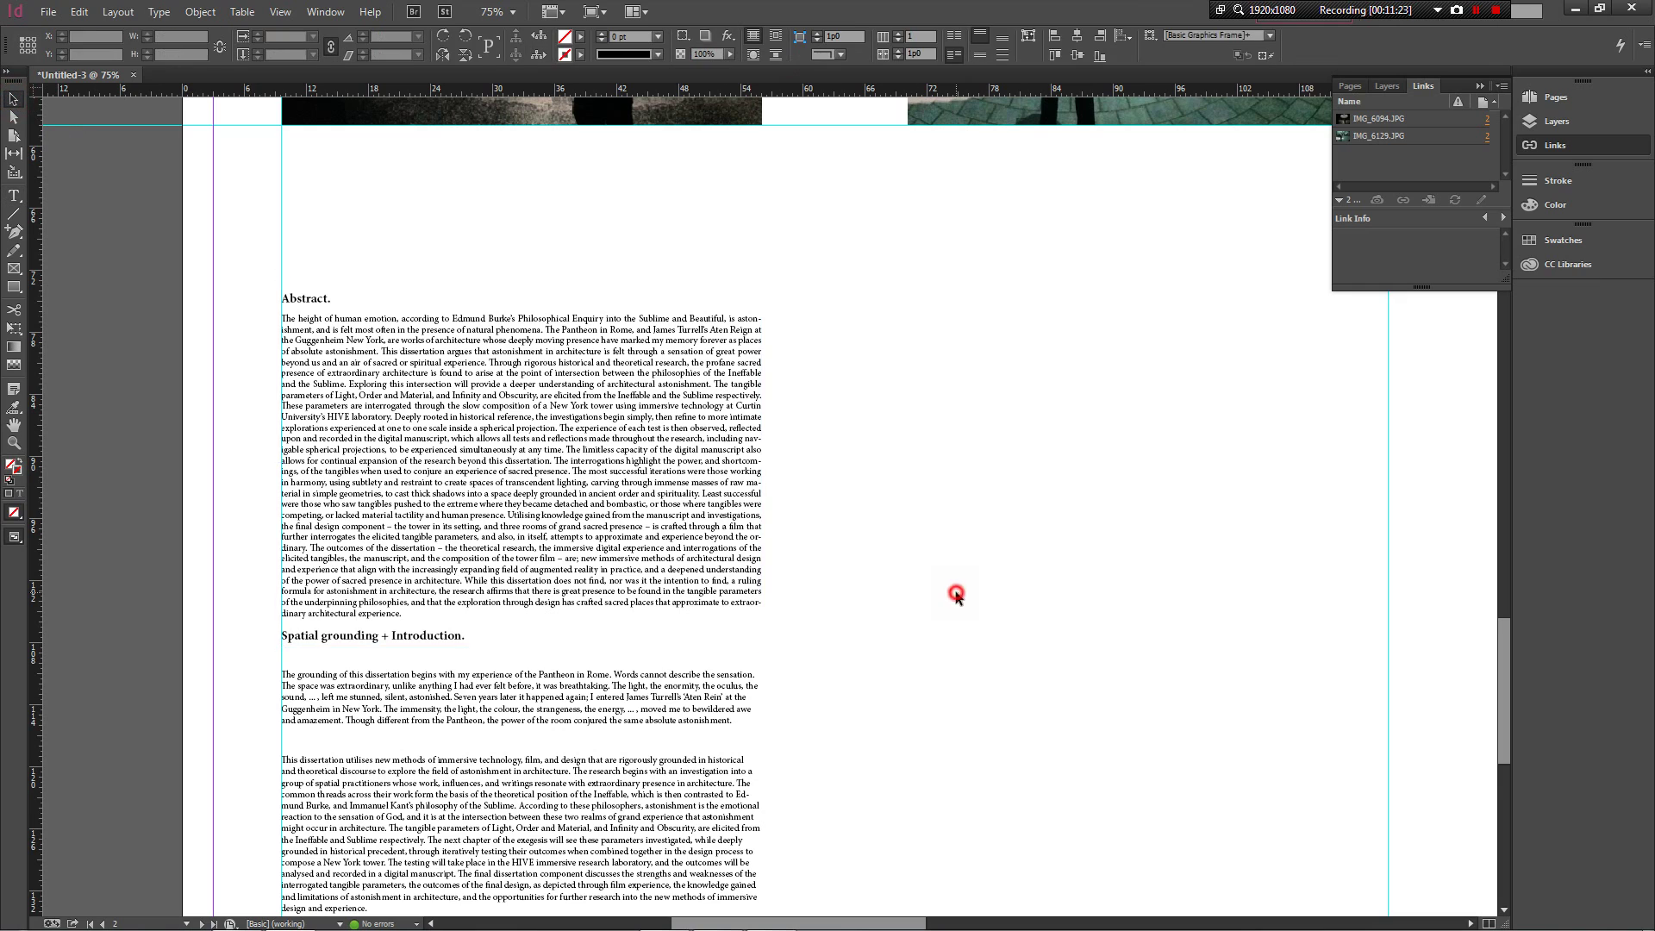
key("ctrl+minus")
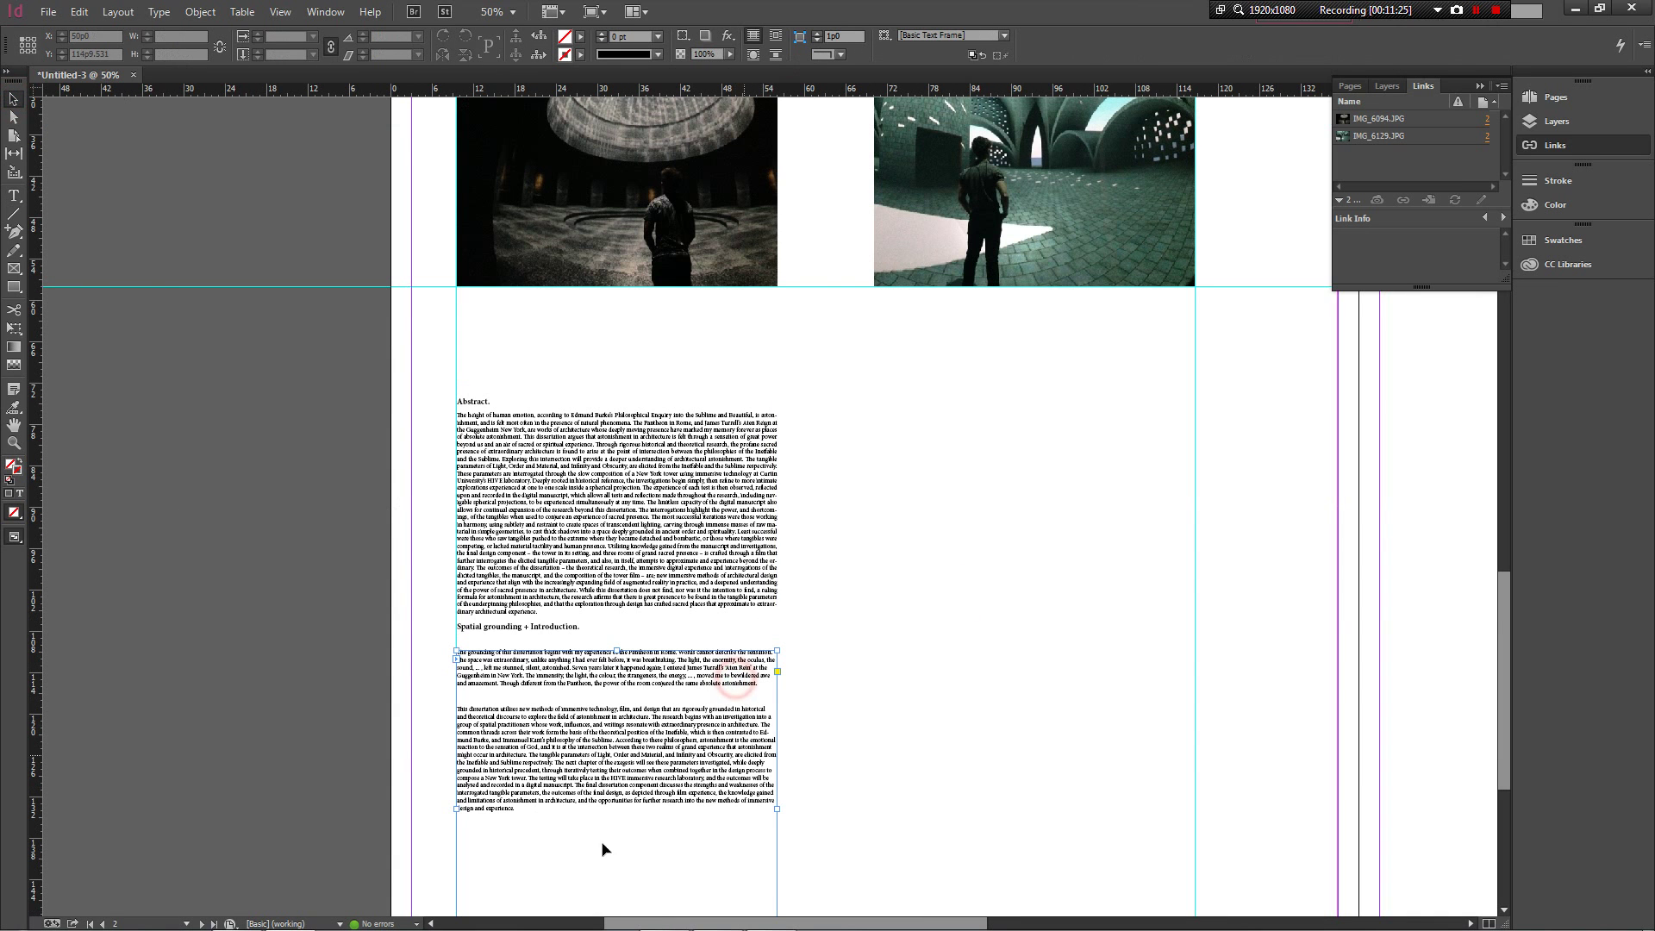
Step: Justify both introduction paragraphs with last lines aligned left
double_click(549, 803)
left_click(528, 820)
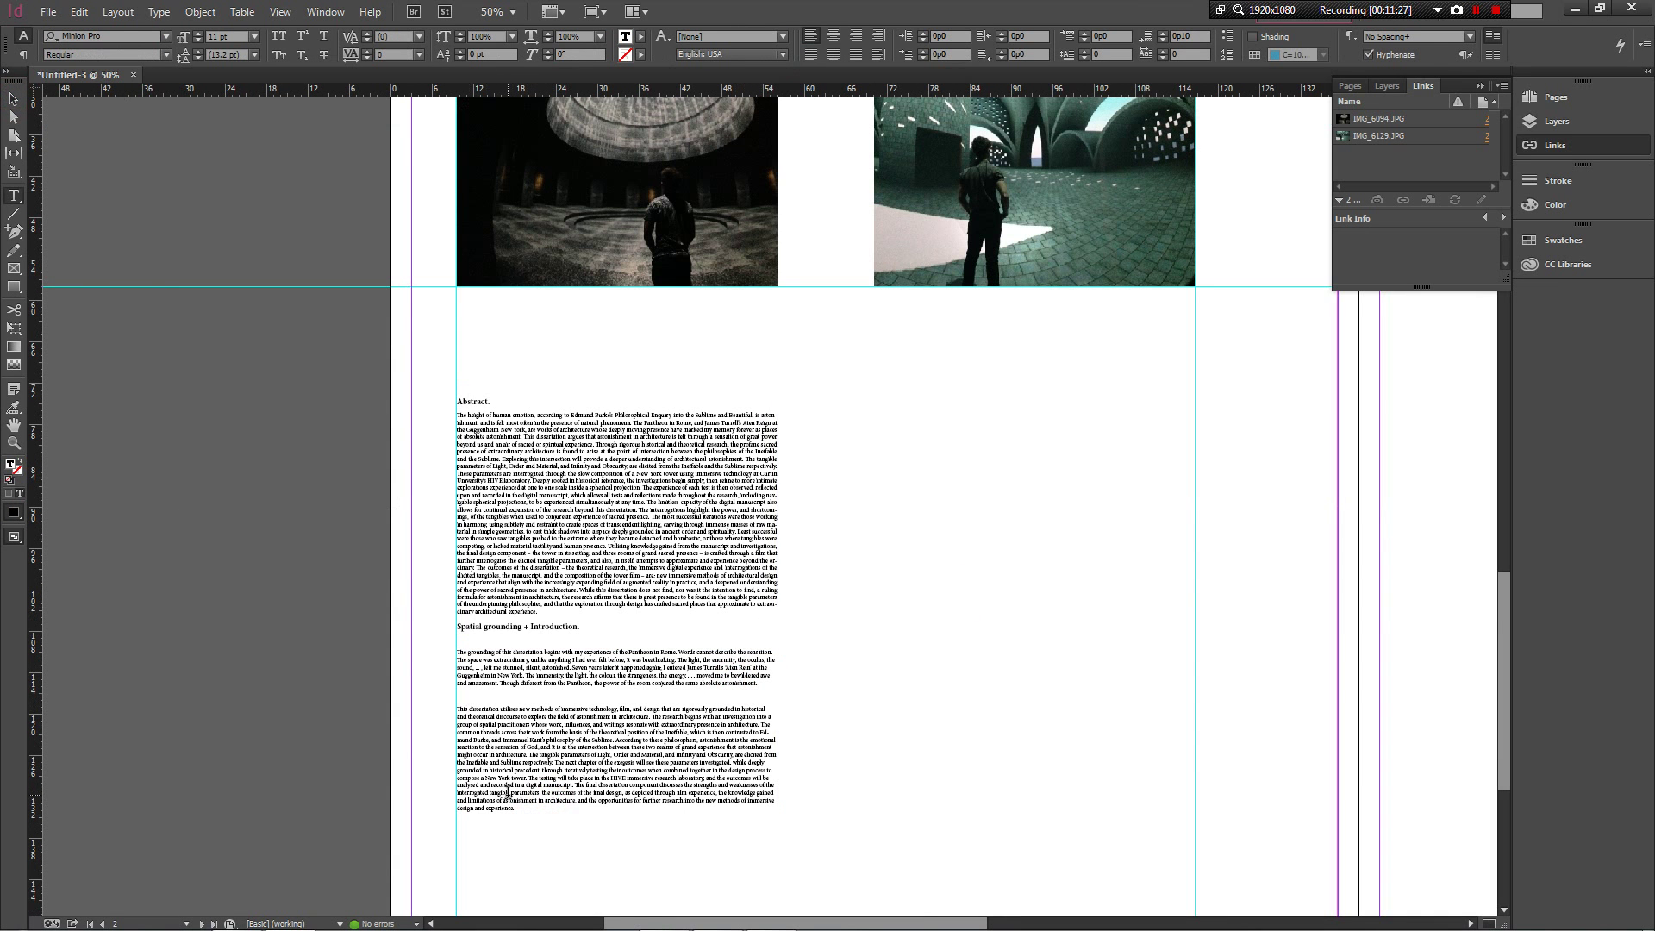
left_click_drag(520, 811, 460, 646)
left_click(811, 54)
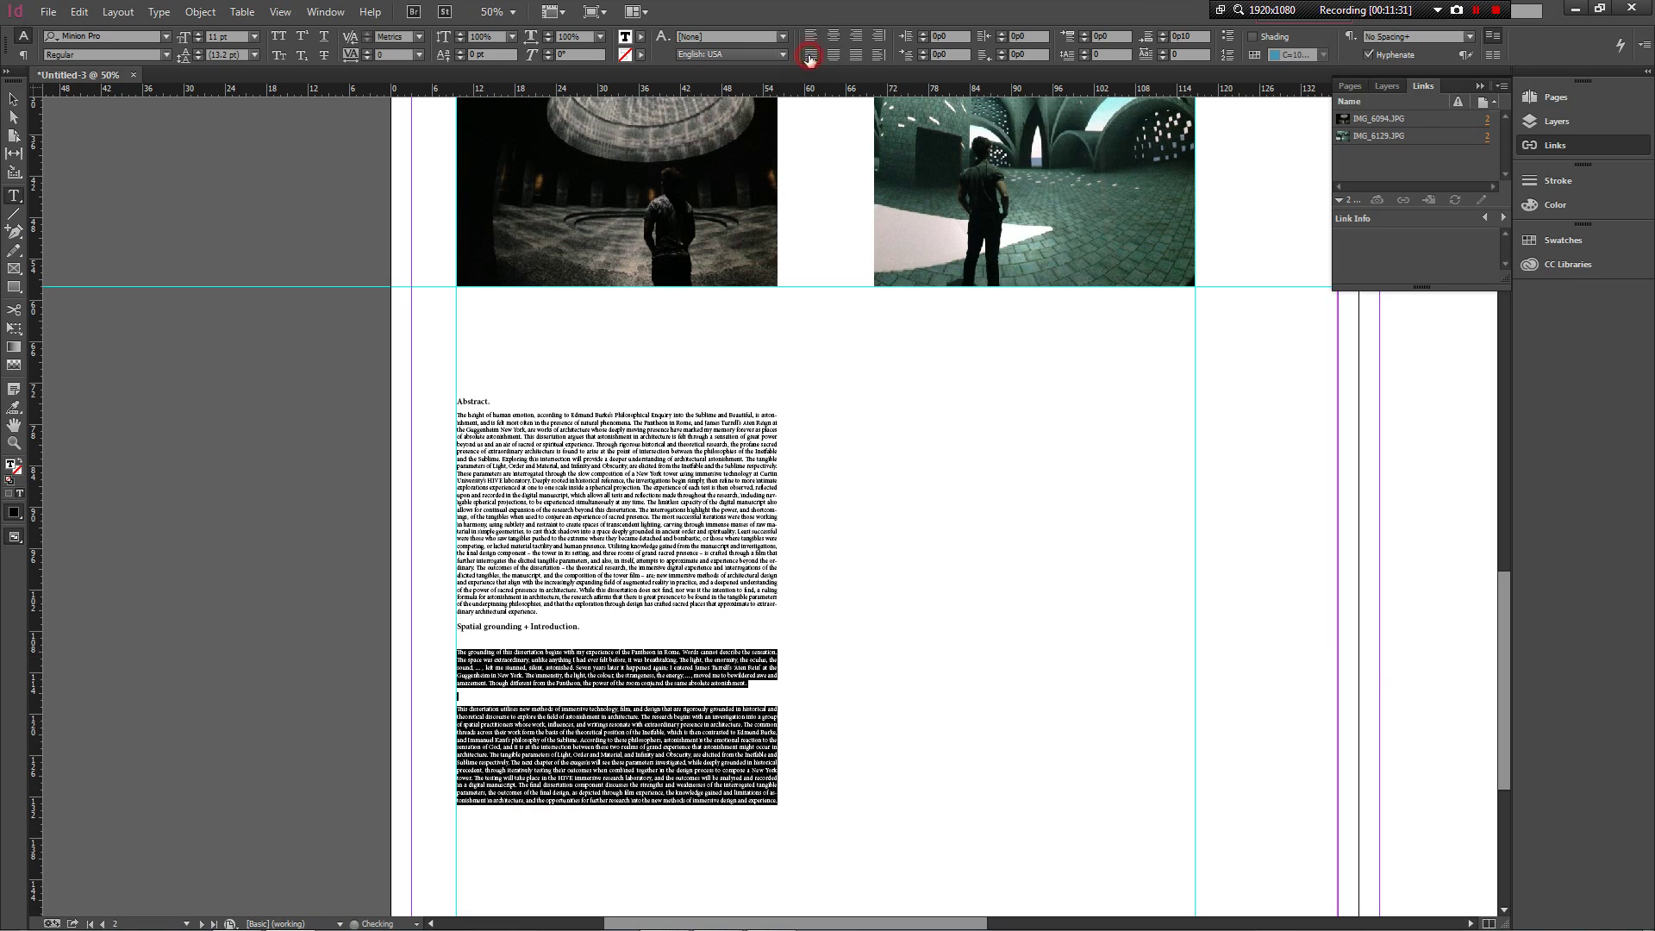
left_click(14, 99)
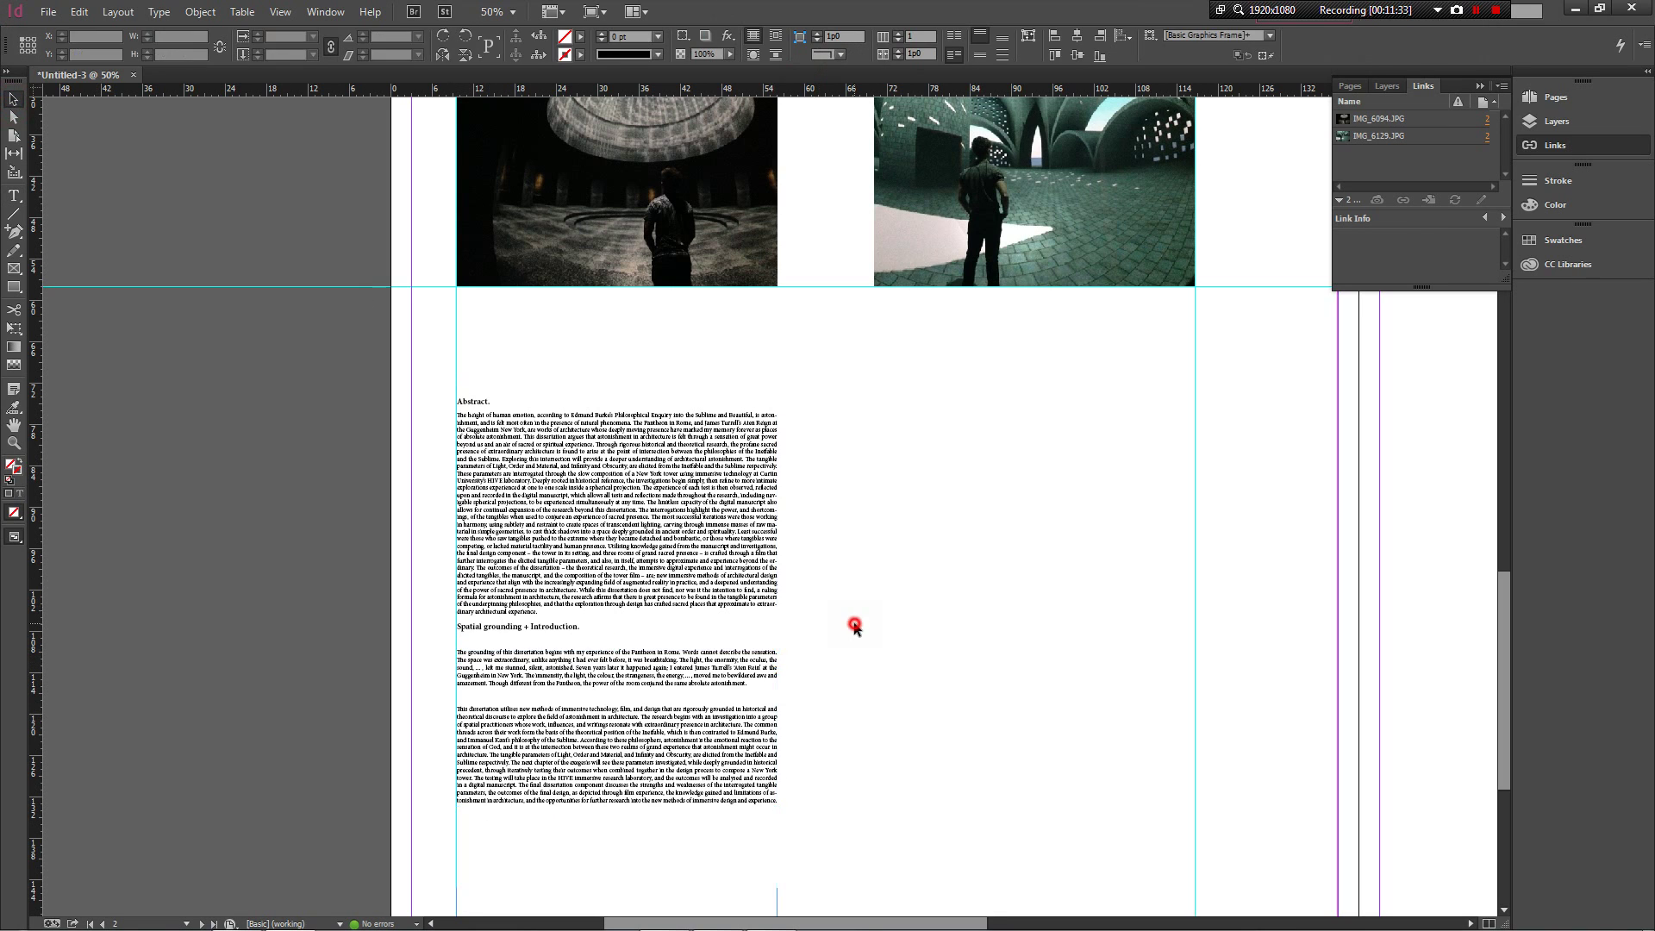
Step: Select both text frames together and move the block up closer to the photos
key("ctrl+minus")
left_click(716, 613)
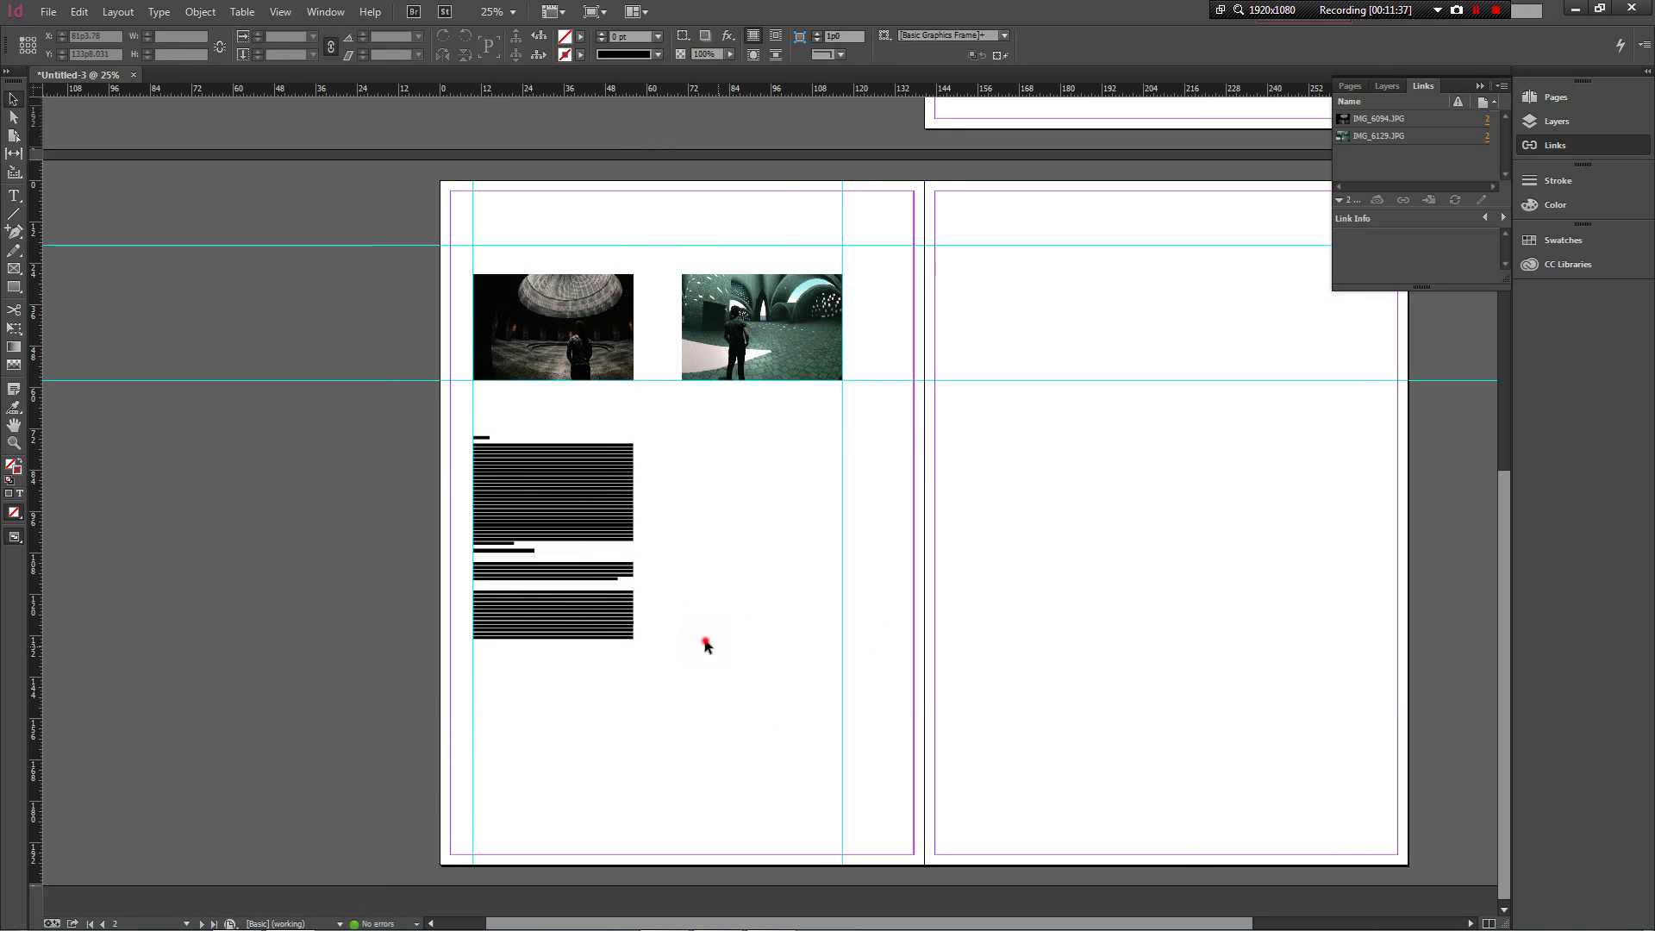
left_click_drag(705, 640, 579, 458)
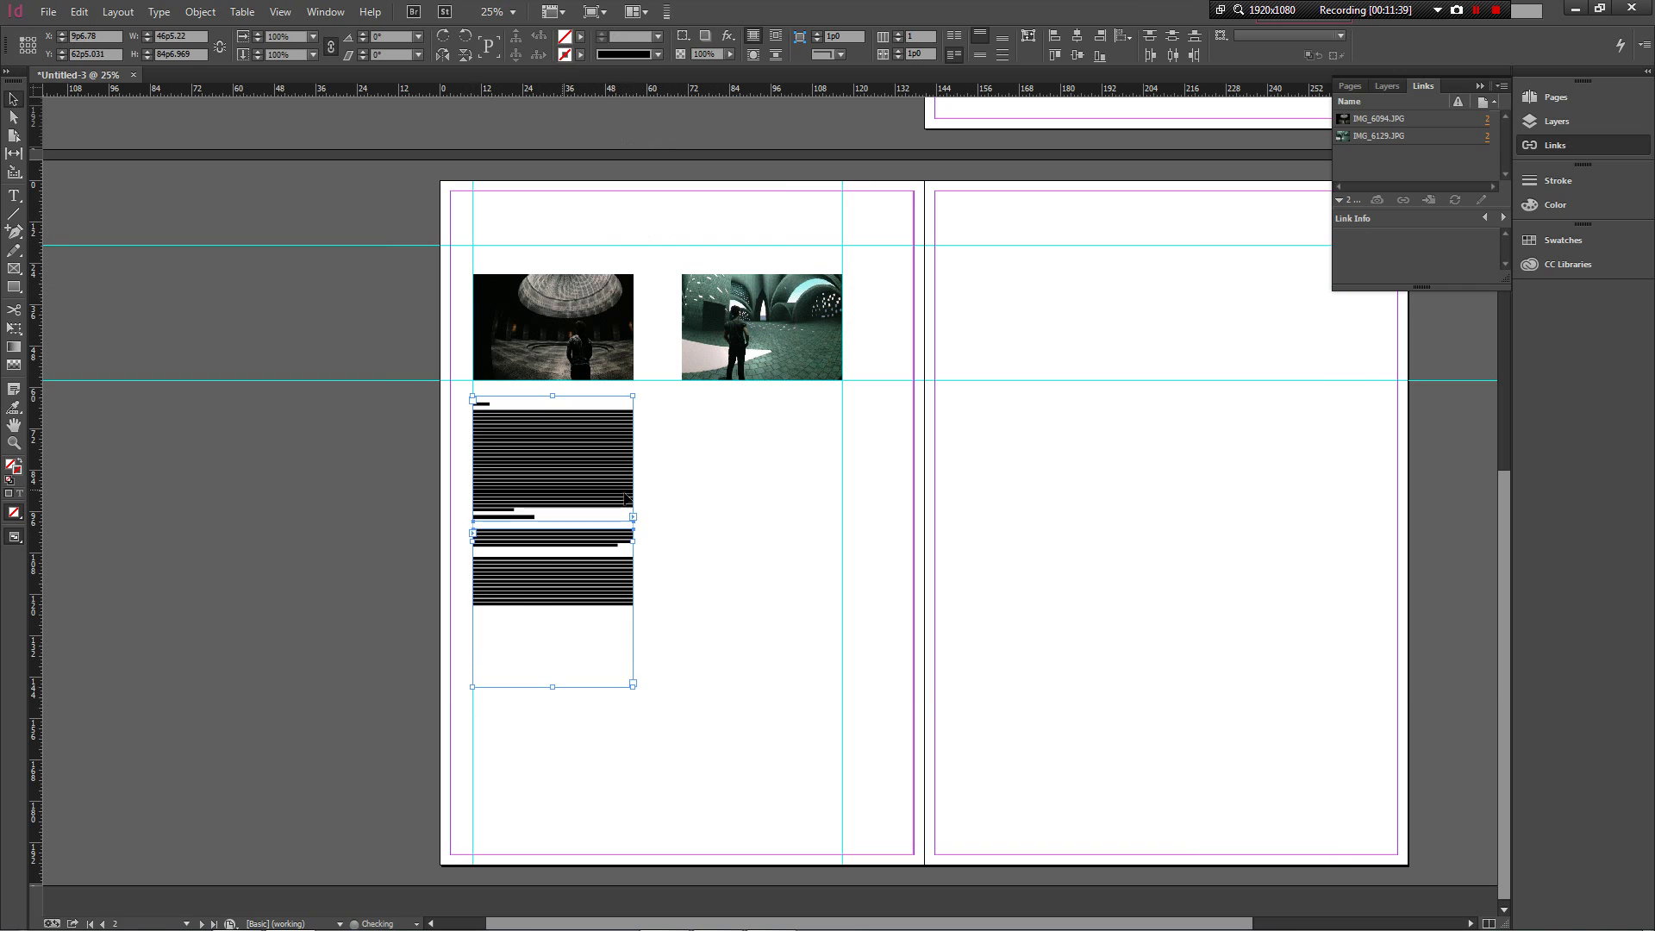
left_click(700, 488)
Step: Set the Abstract body text to 10 pt
scroll(589, 442, "up", 4)
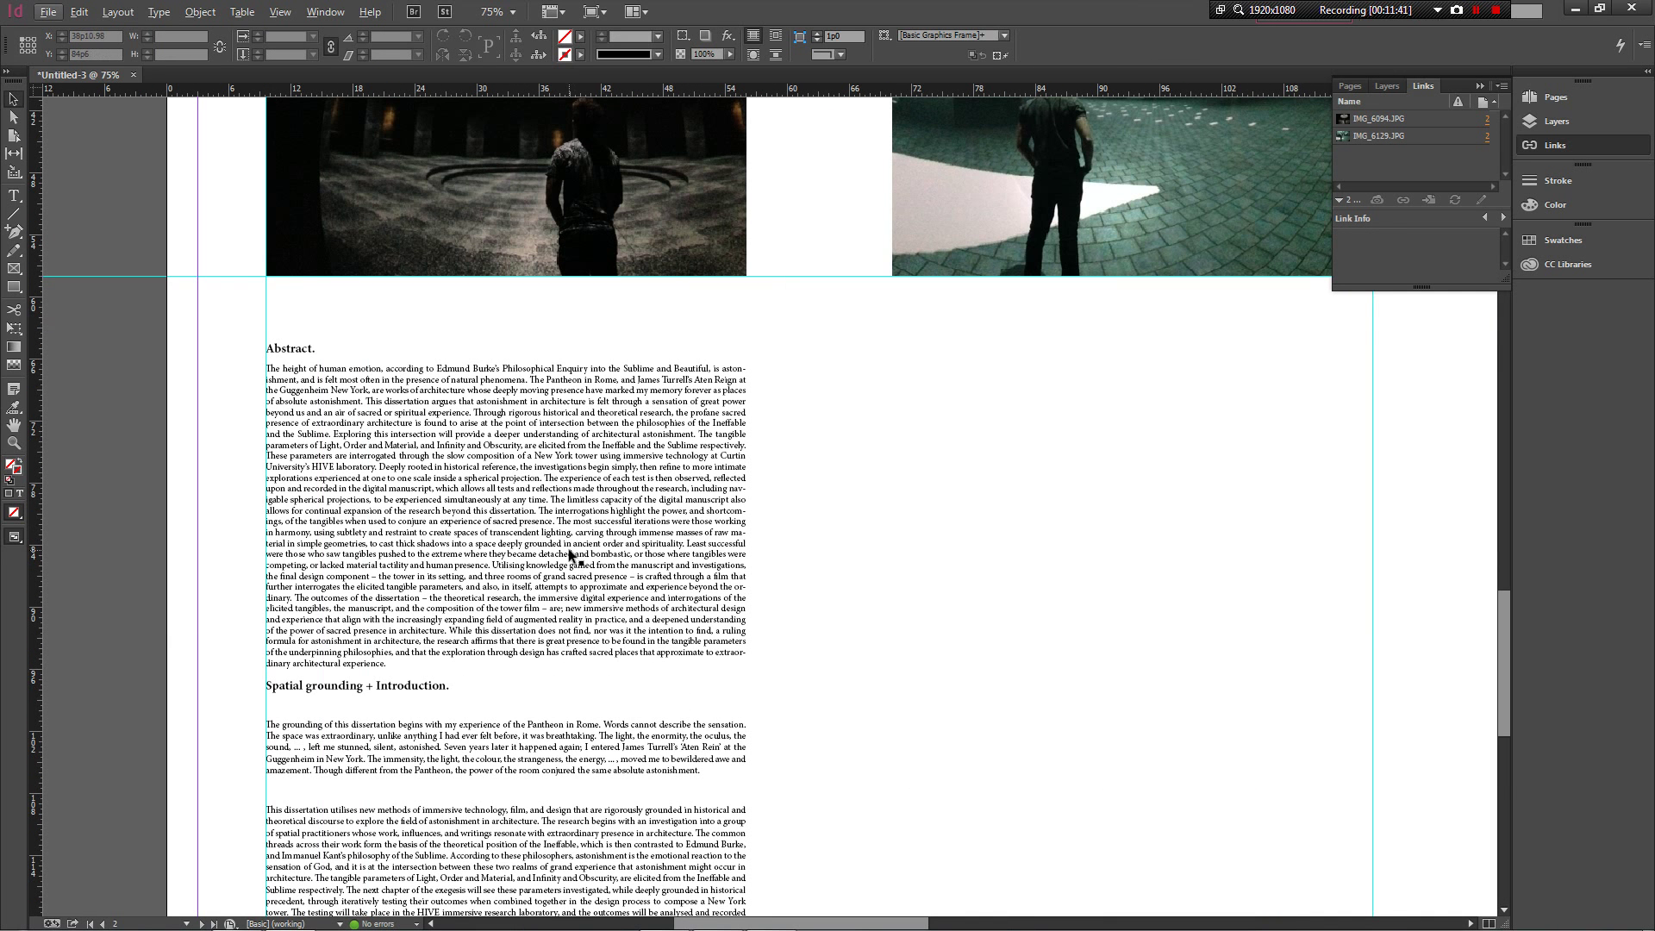
left_click(558, 560)
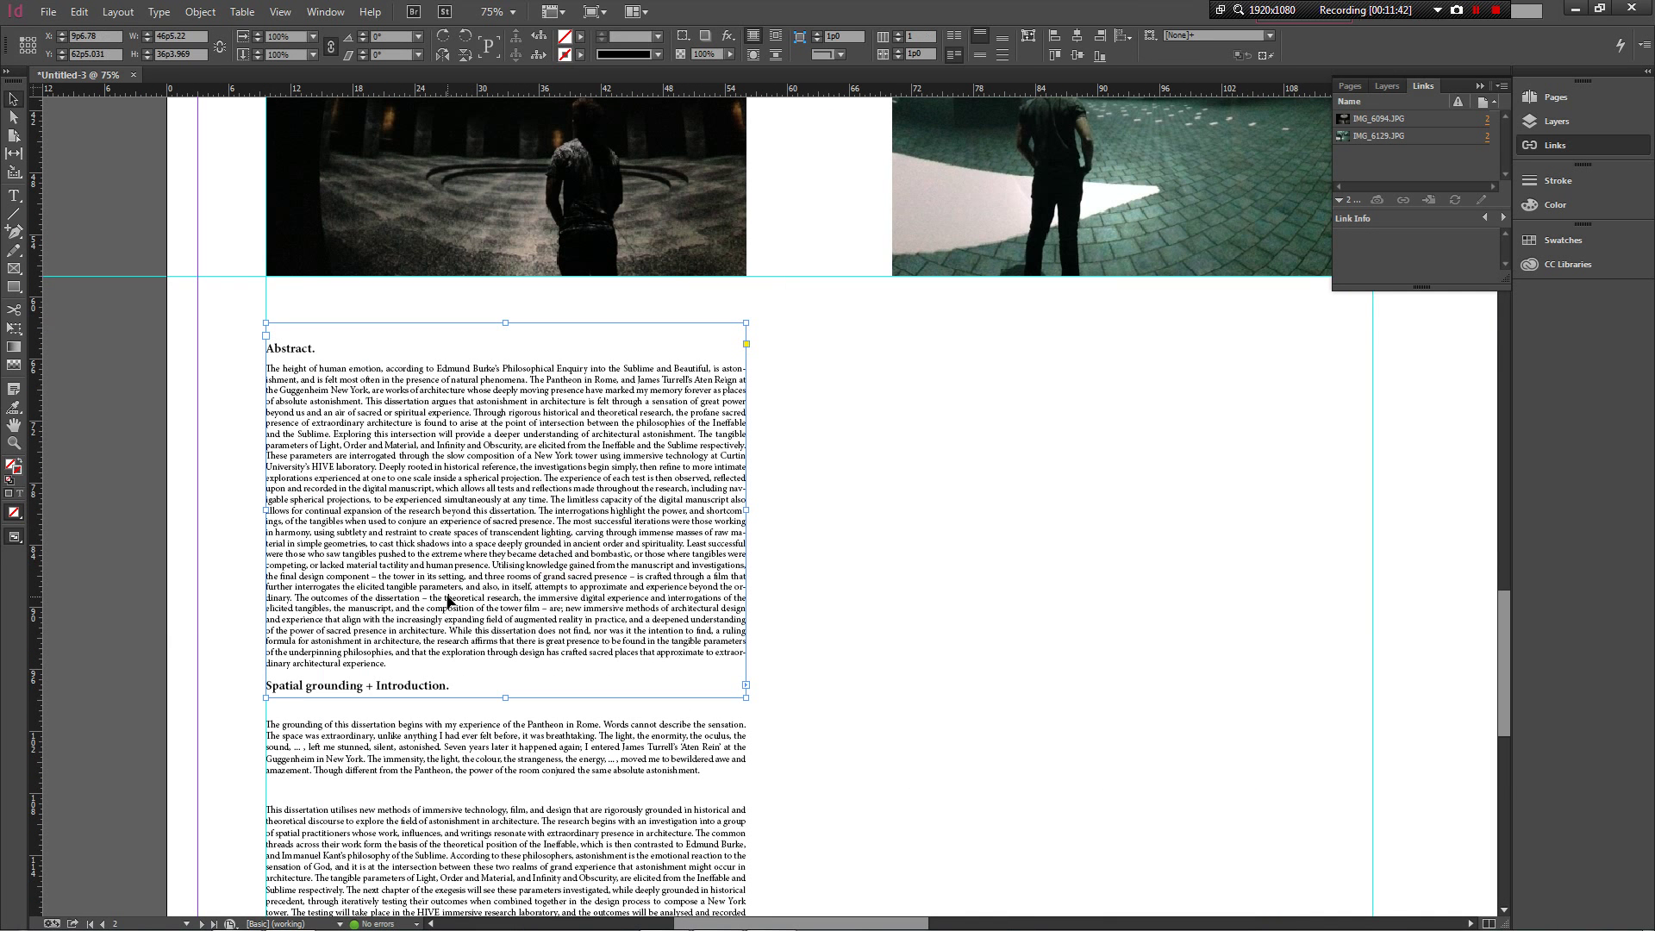
double_click(398, 670)
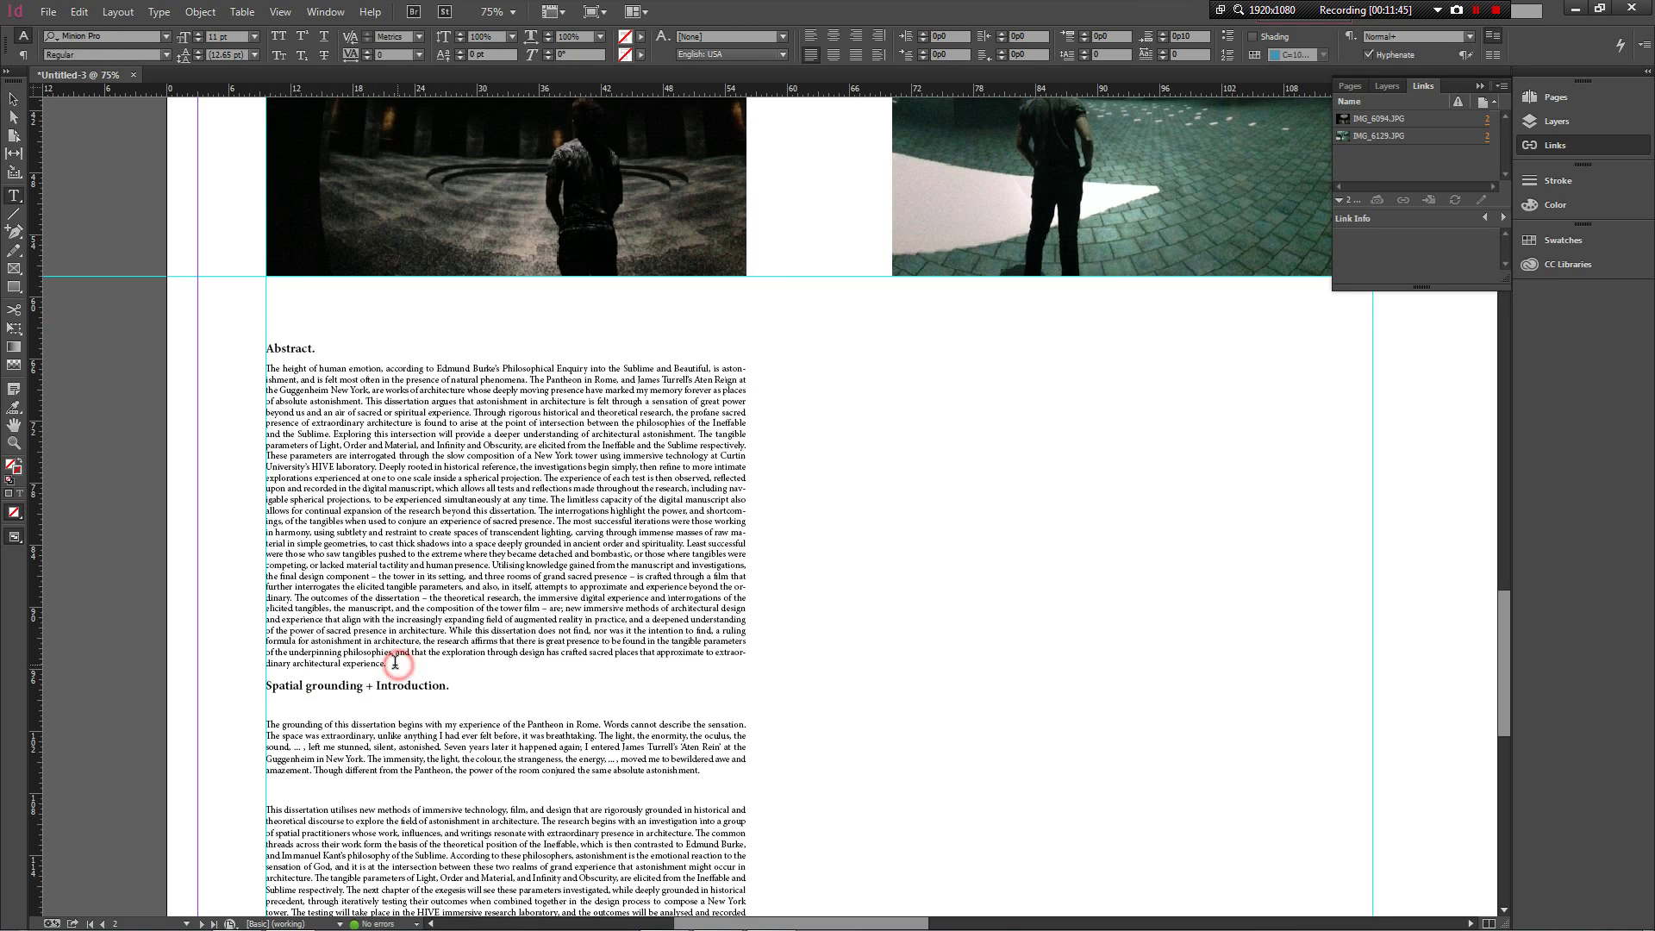
left_click_drag(392, 666, 264, 365)
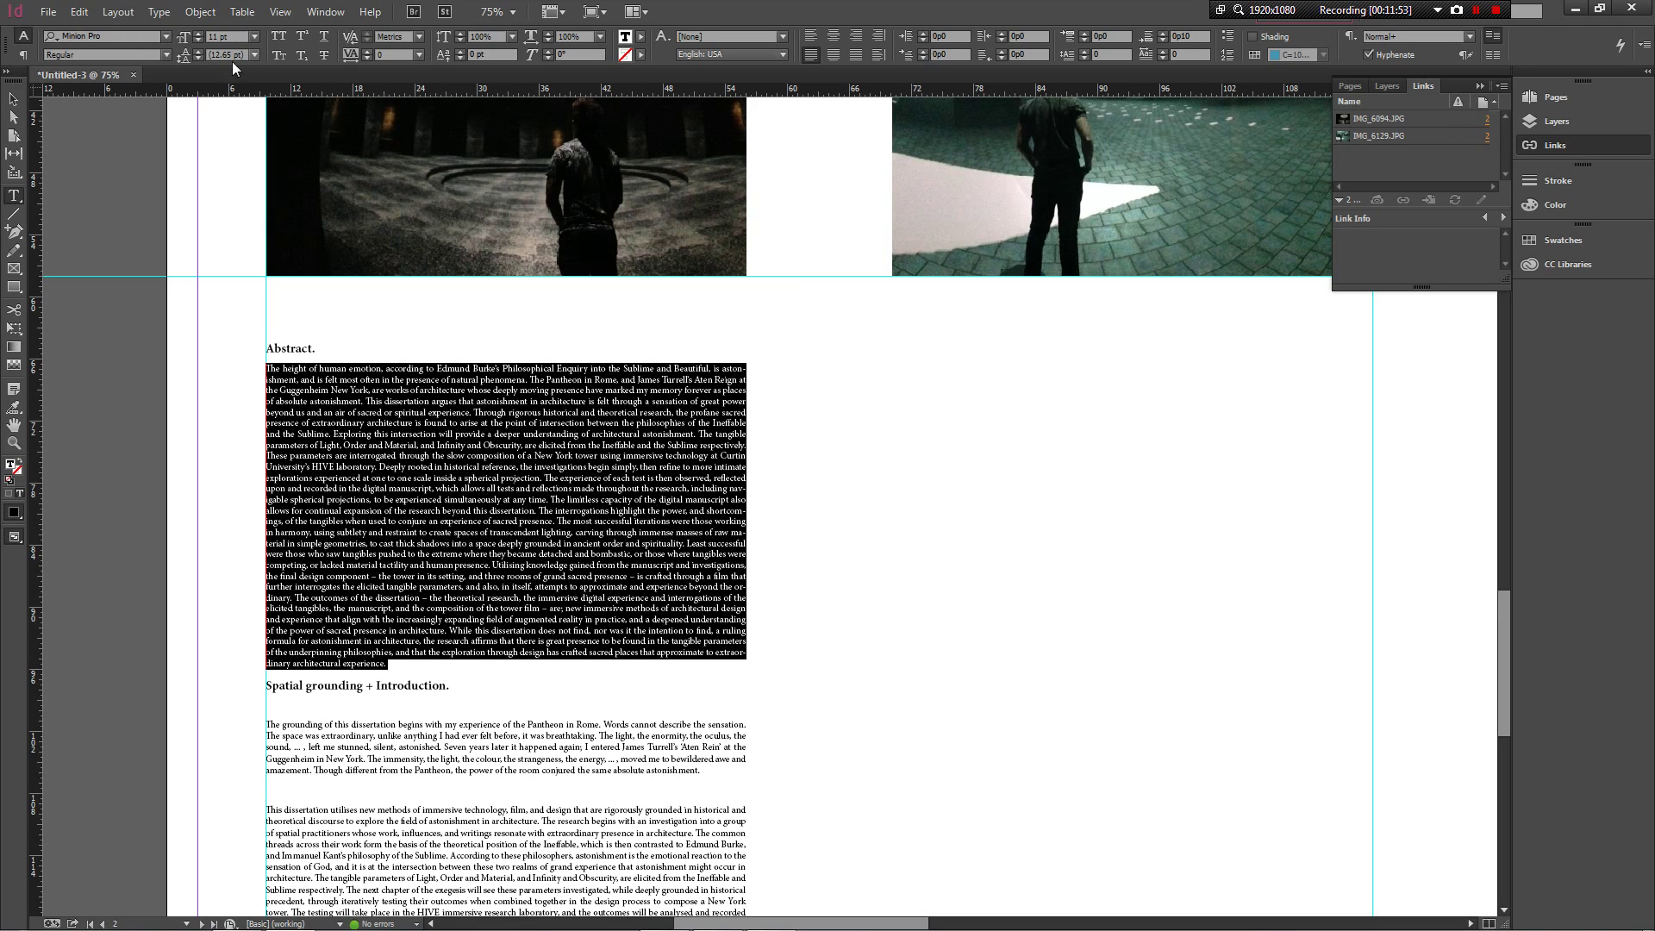
left_click(236, 37)
type("10")
key("Return")
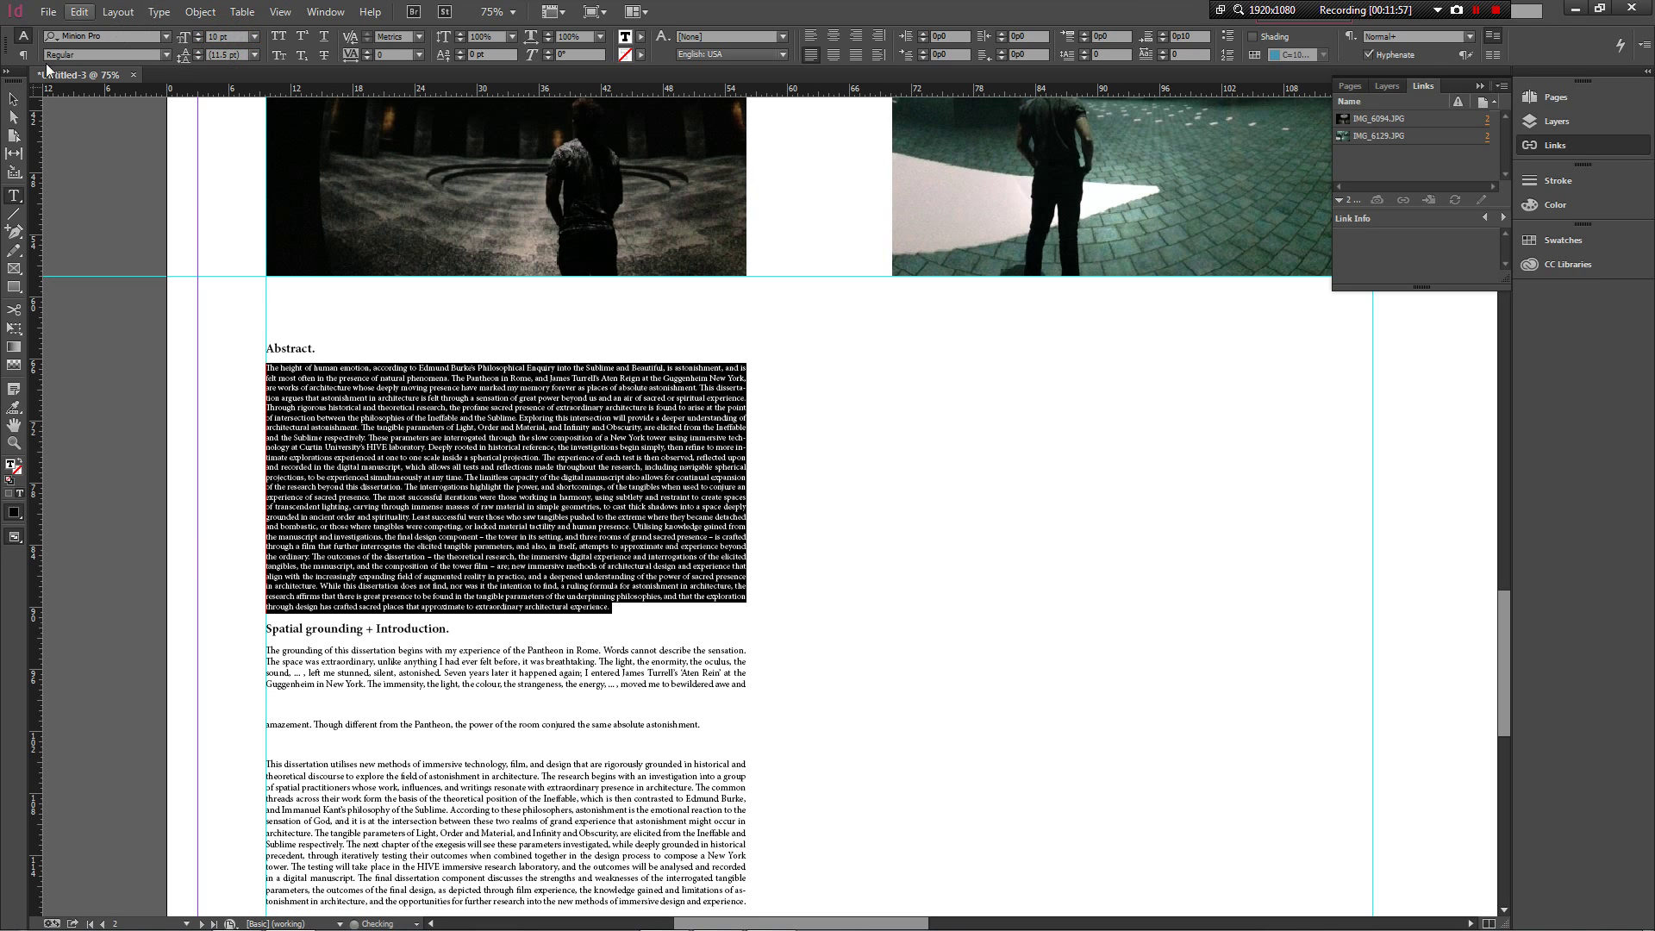
left_click(8, 101)
left_click(862, 453)
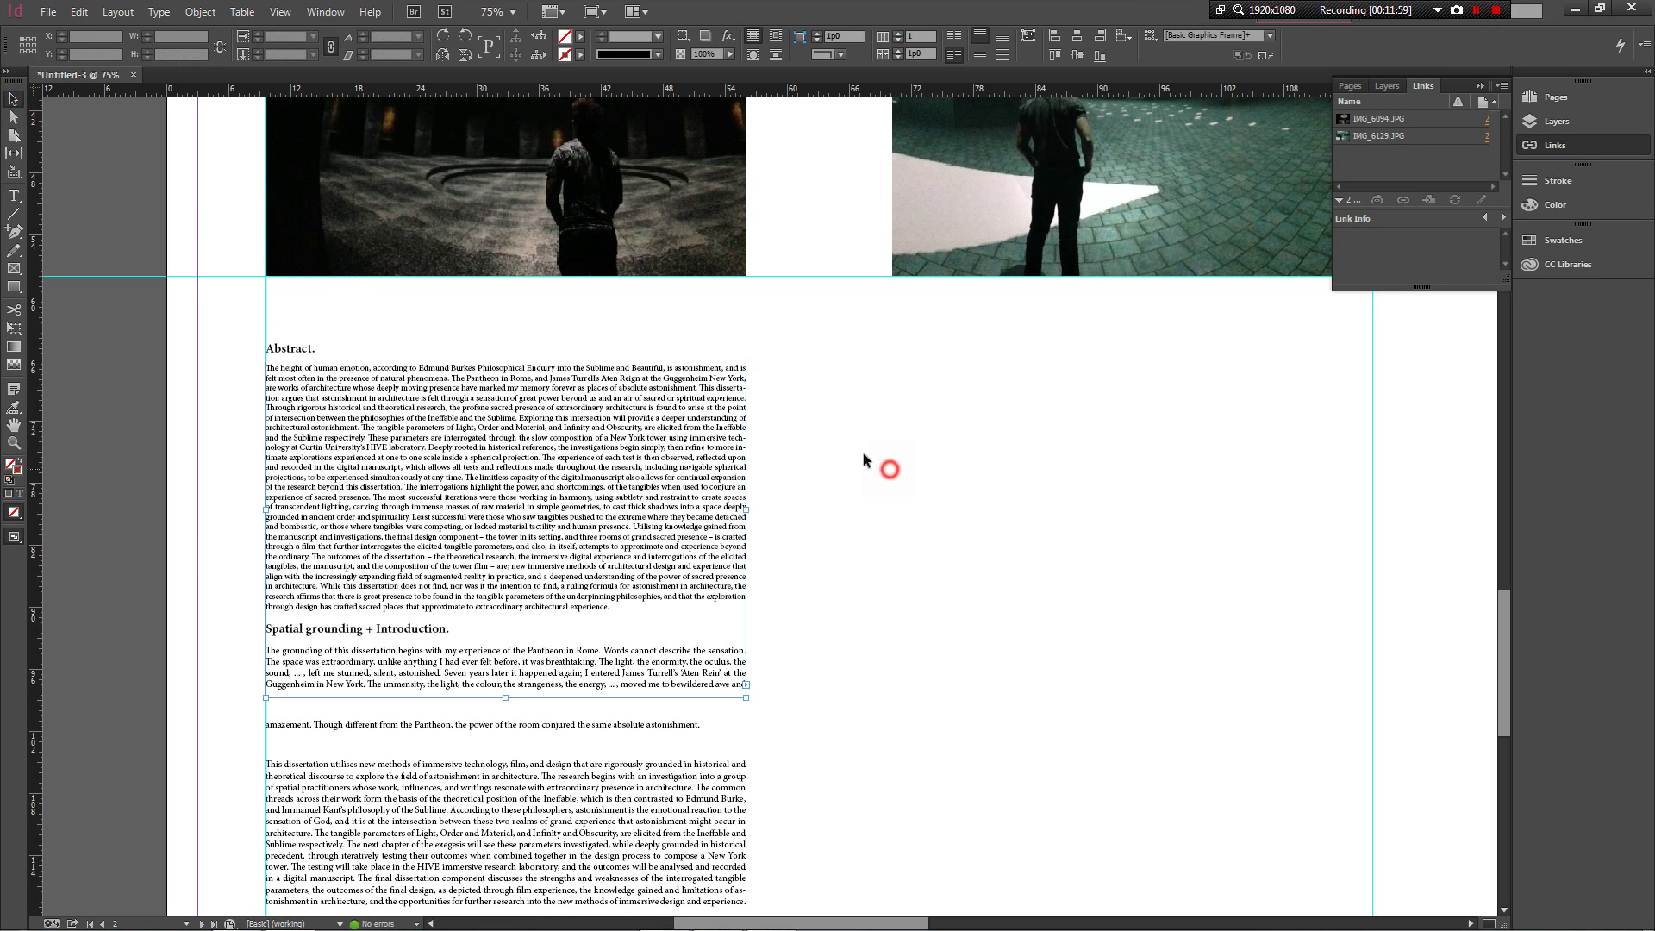
Step: Resize the 'Abstract.' heading to 17 pt
left_click(312, 366)
double_click(307, 347)
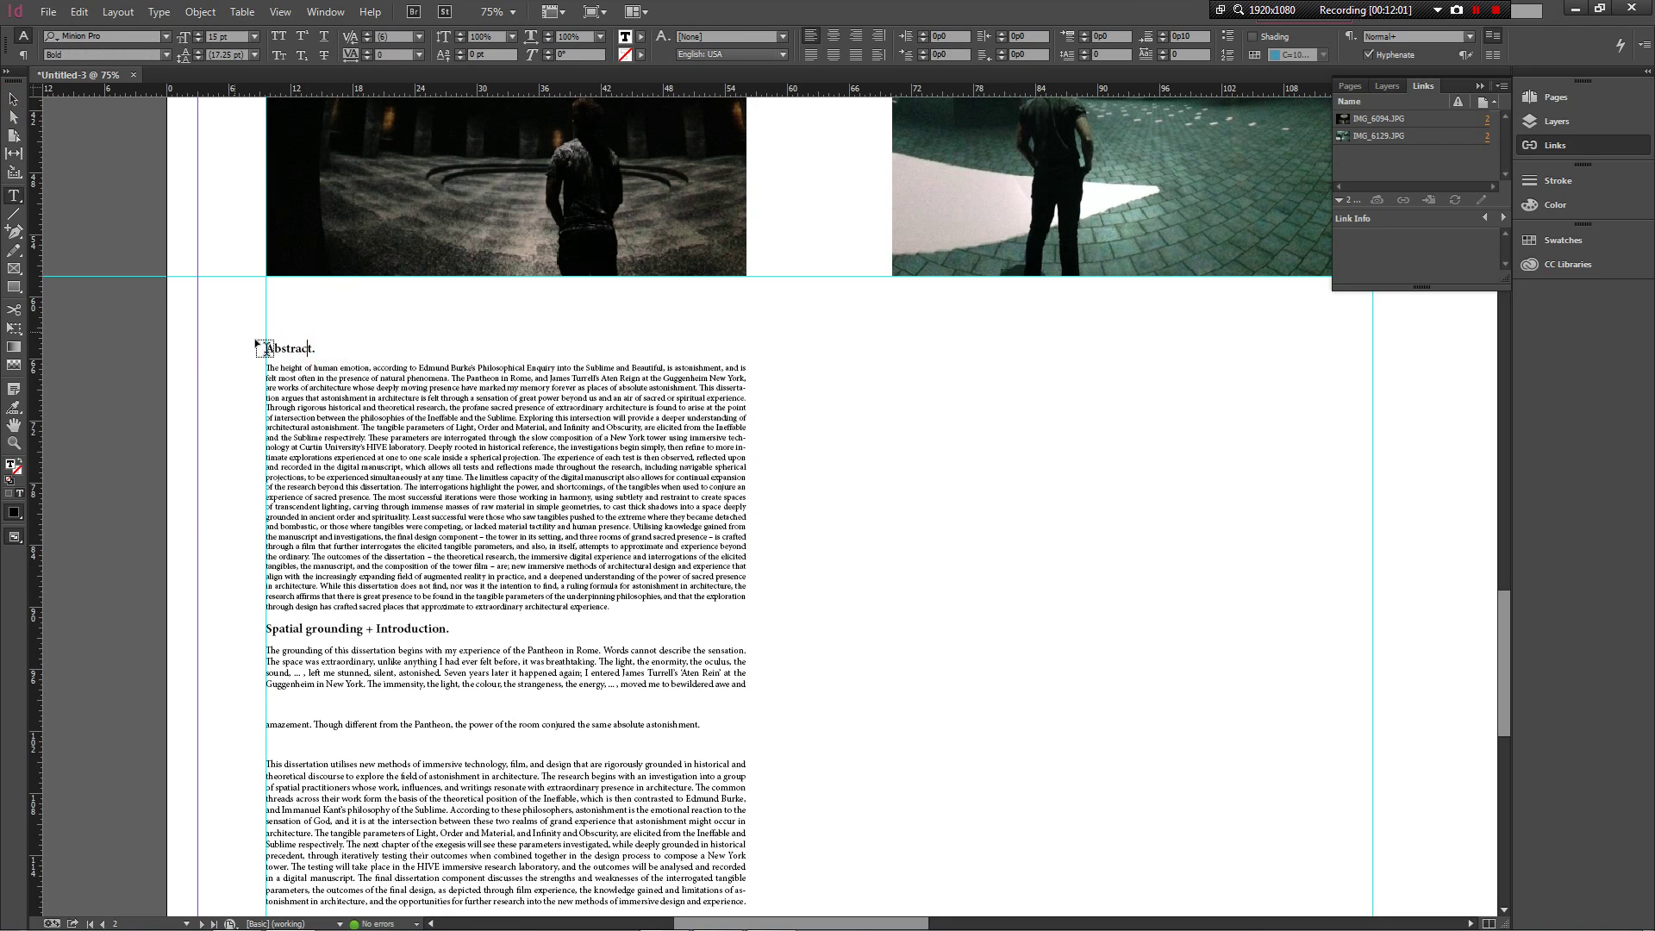
left_click_drag(320, 347, 265, 342)
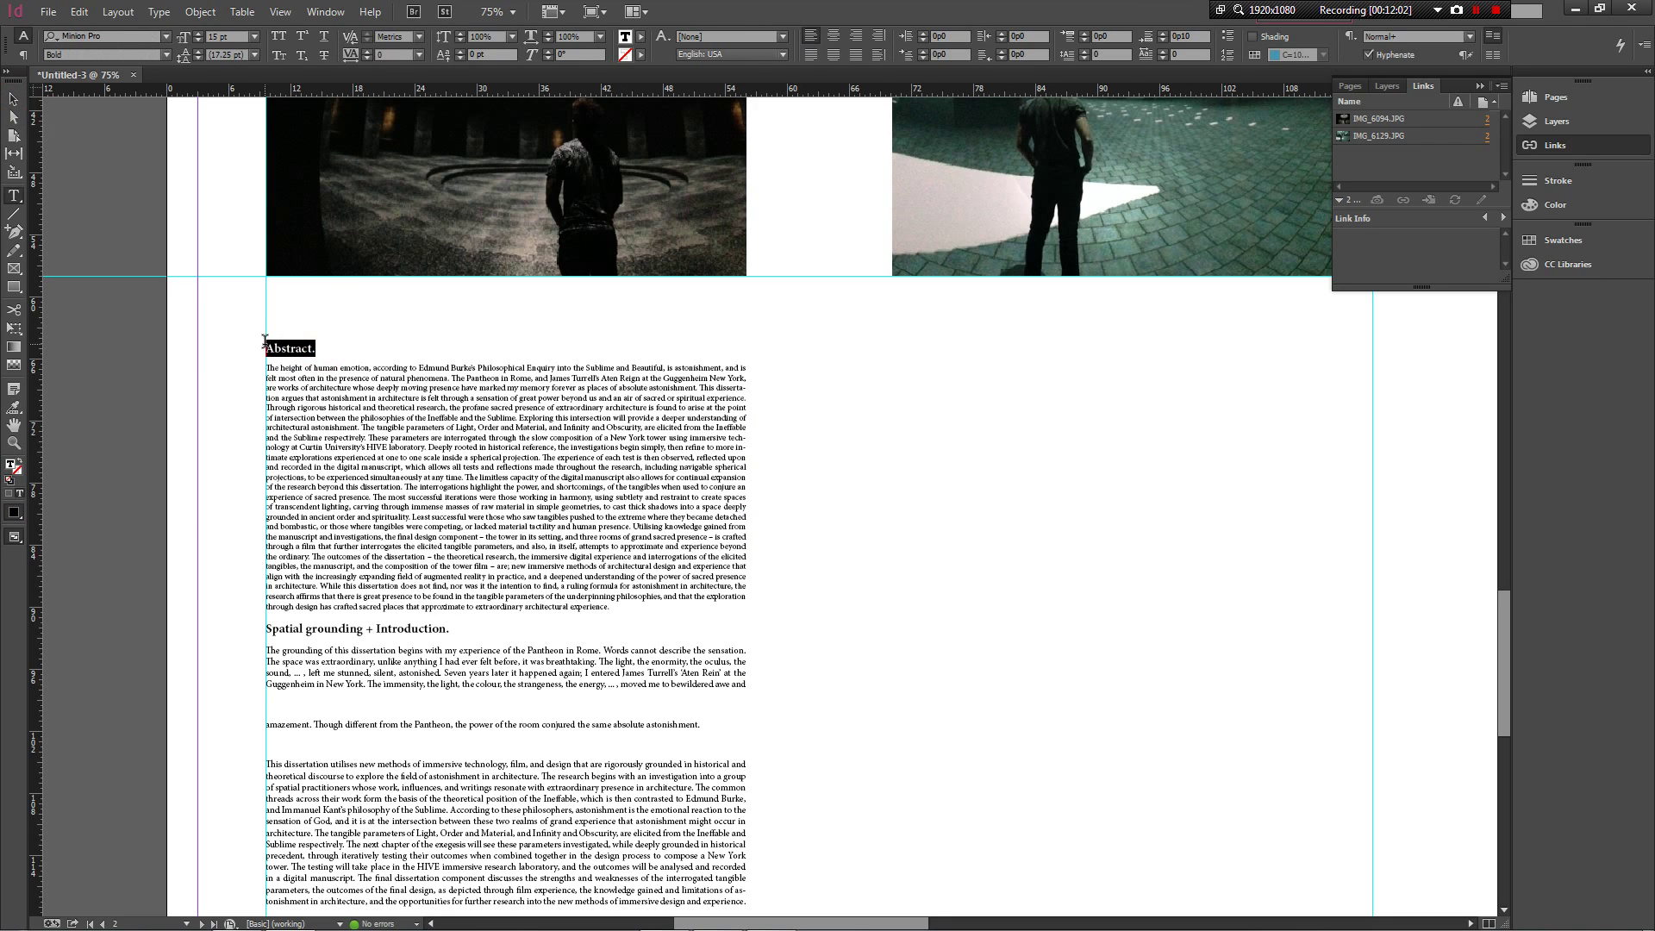
left_click(233, 35)
key("Return")
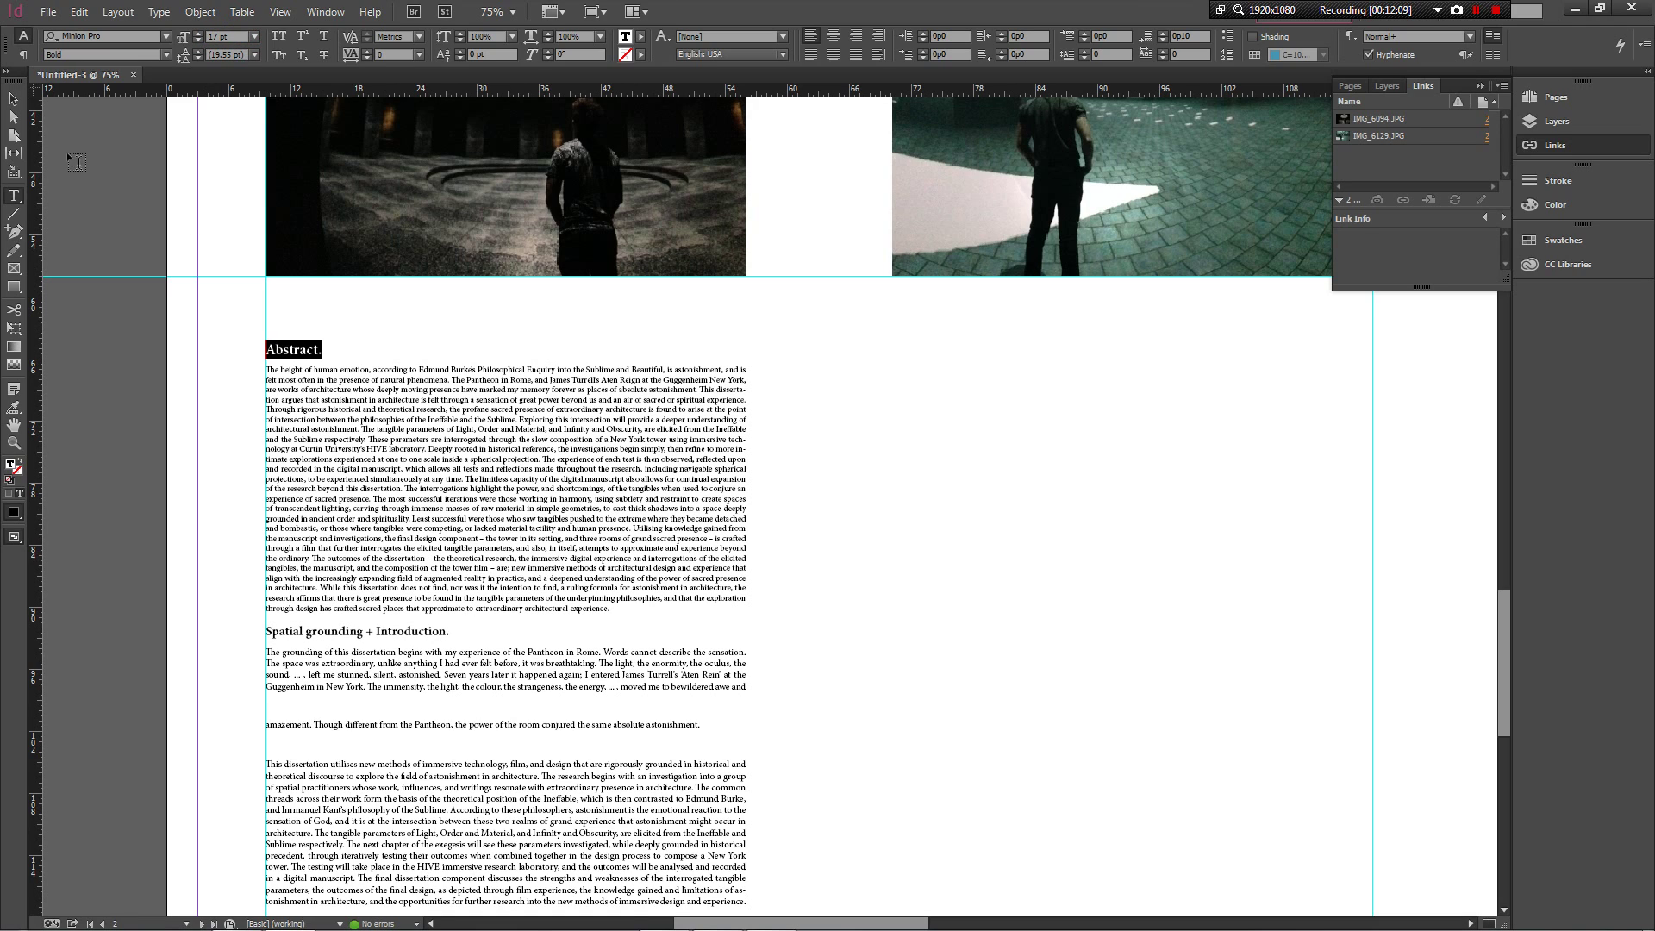
key("Escape")
left_click(957, 454)
Step: Zoom out to 50% and make the 'Abstract.' heading Bold Italic
key("ctrl+minus")
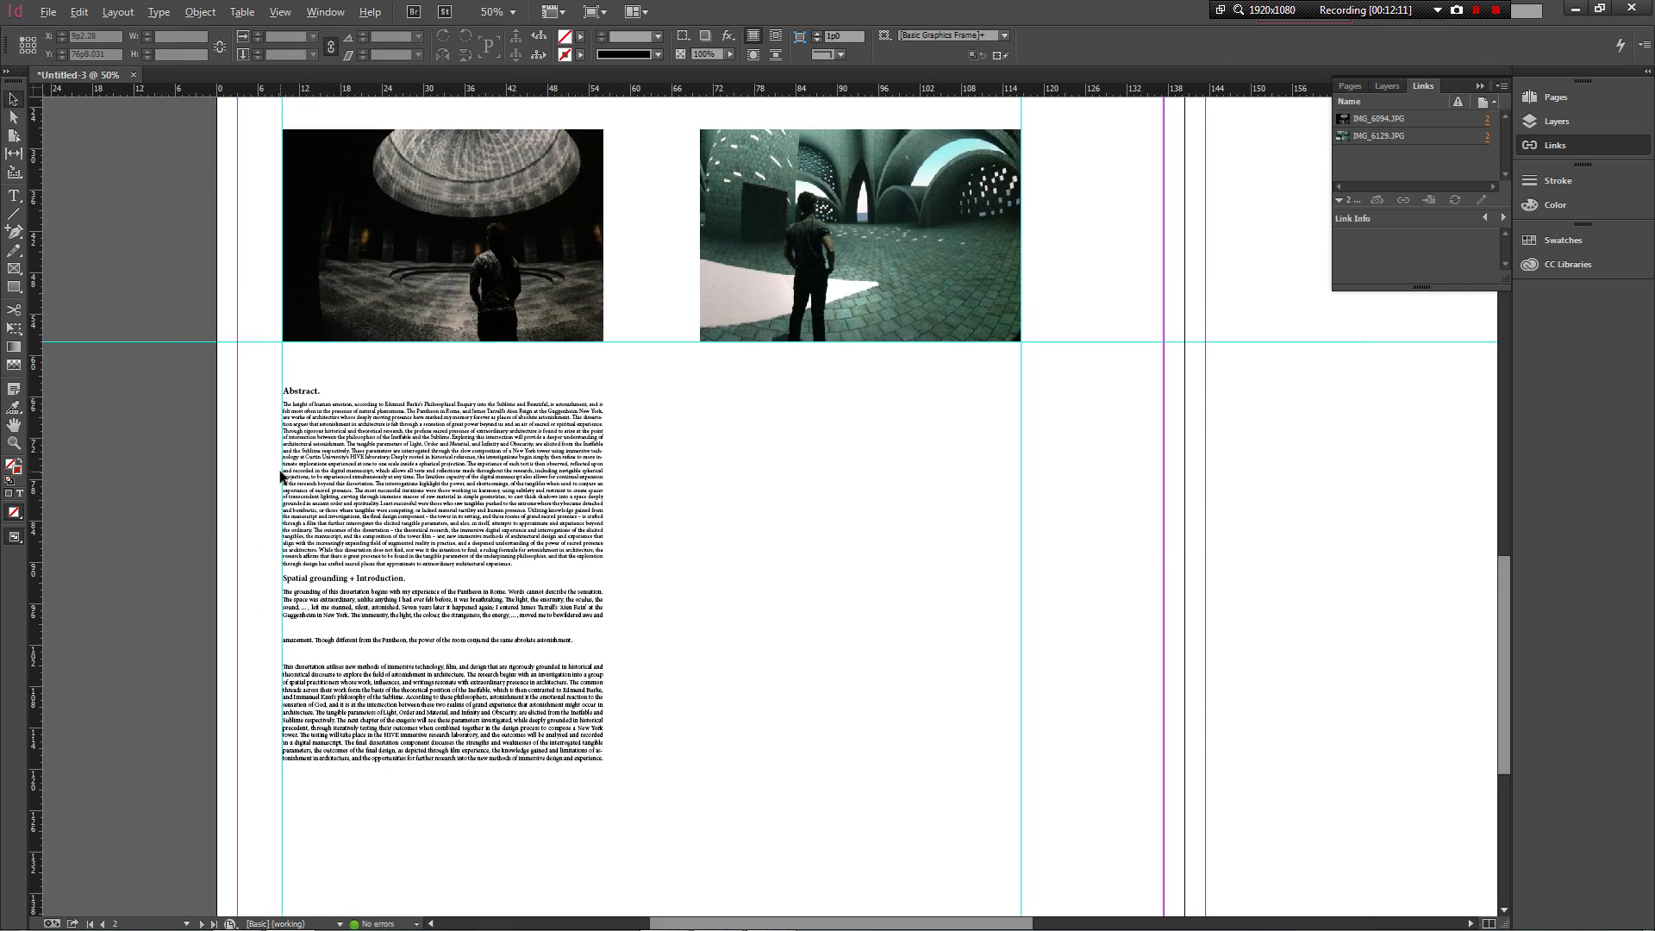
scroll(280, 476, "down", 2, "alt")
scroll(543, 211, "up", 2, "alt")
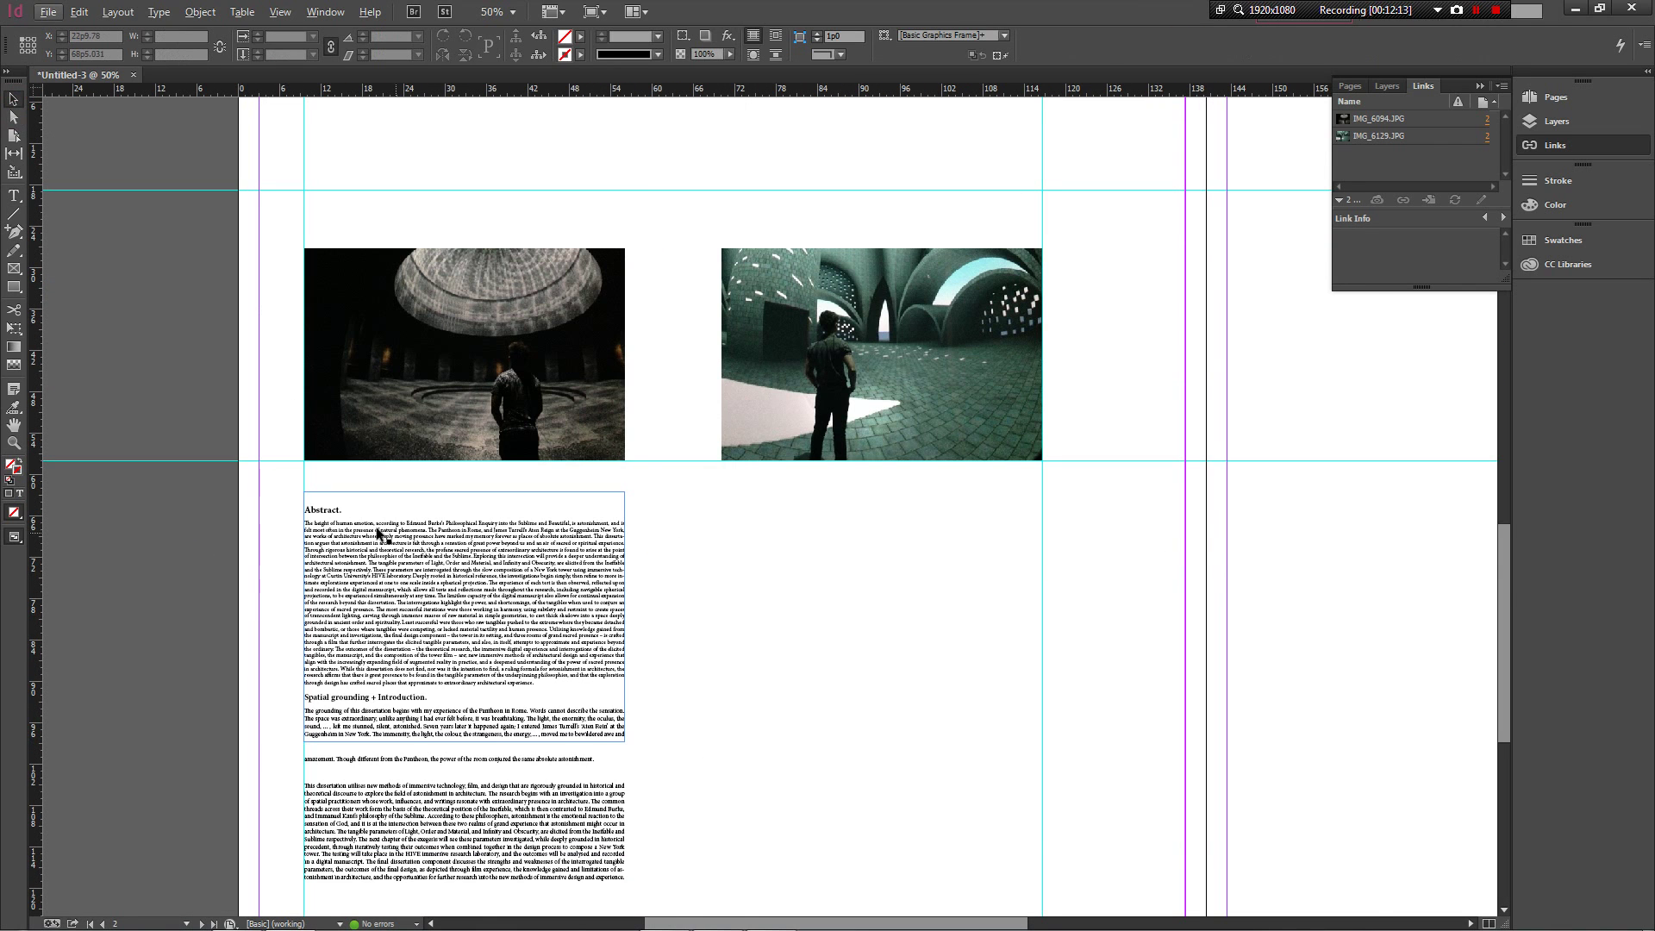
scroll(376, 533, "up", 1, "alt")
double_click(326, 500)
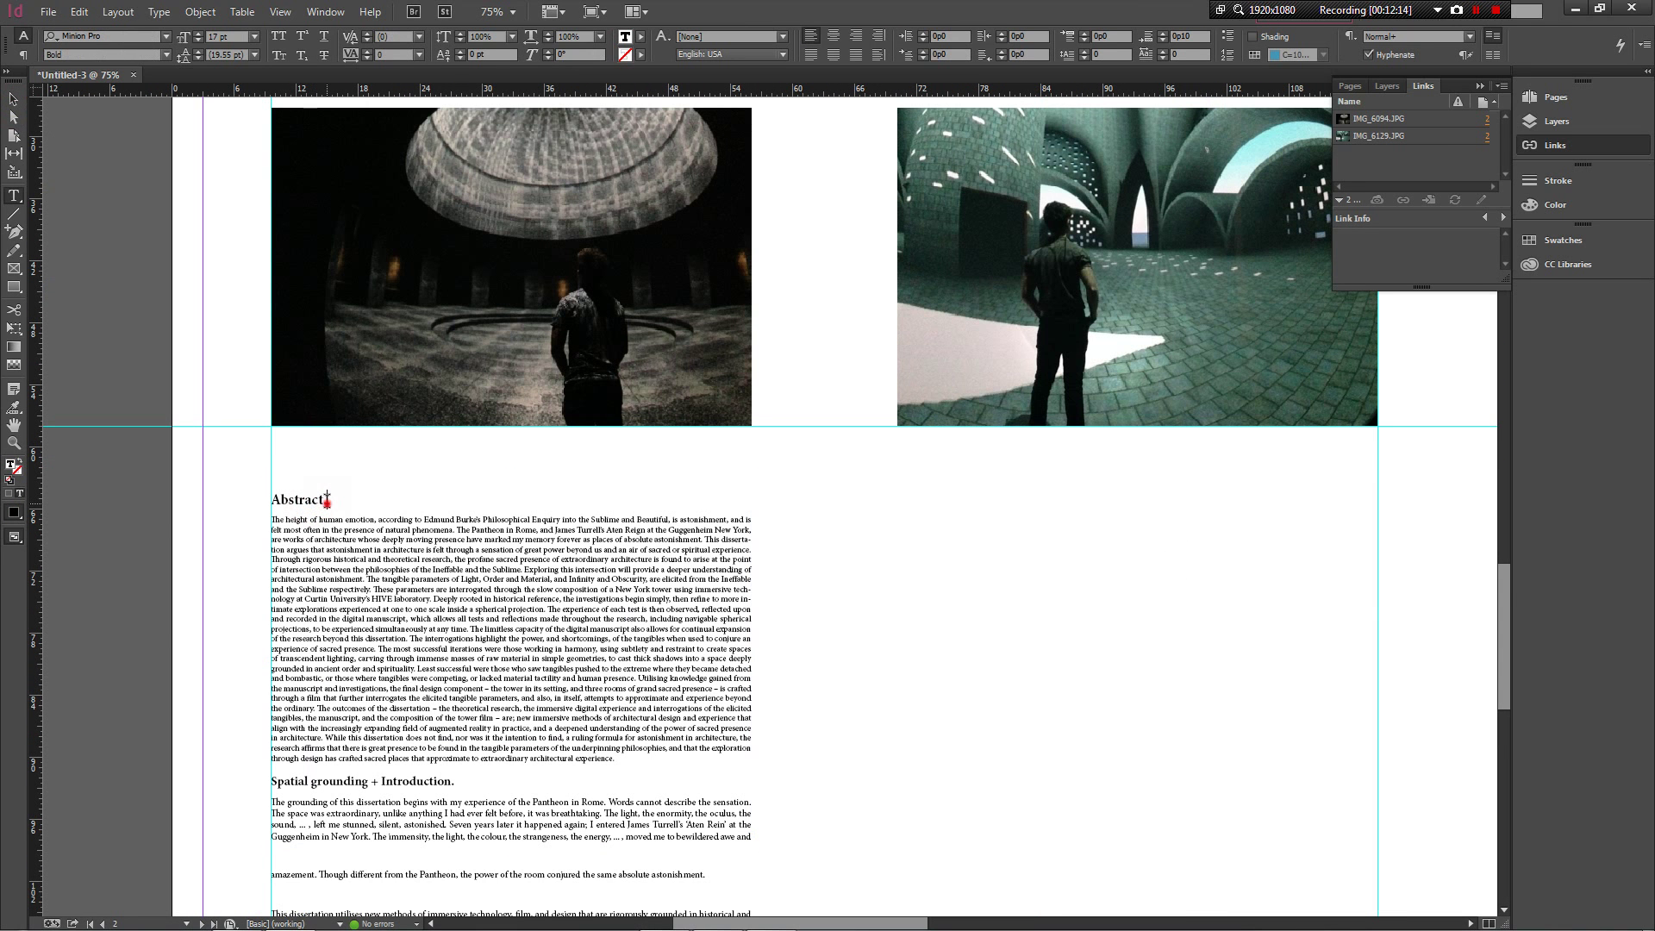
triple_click(326, 499)
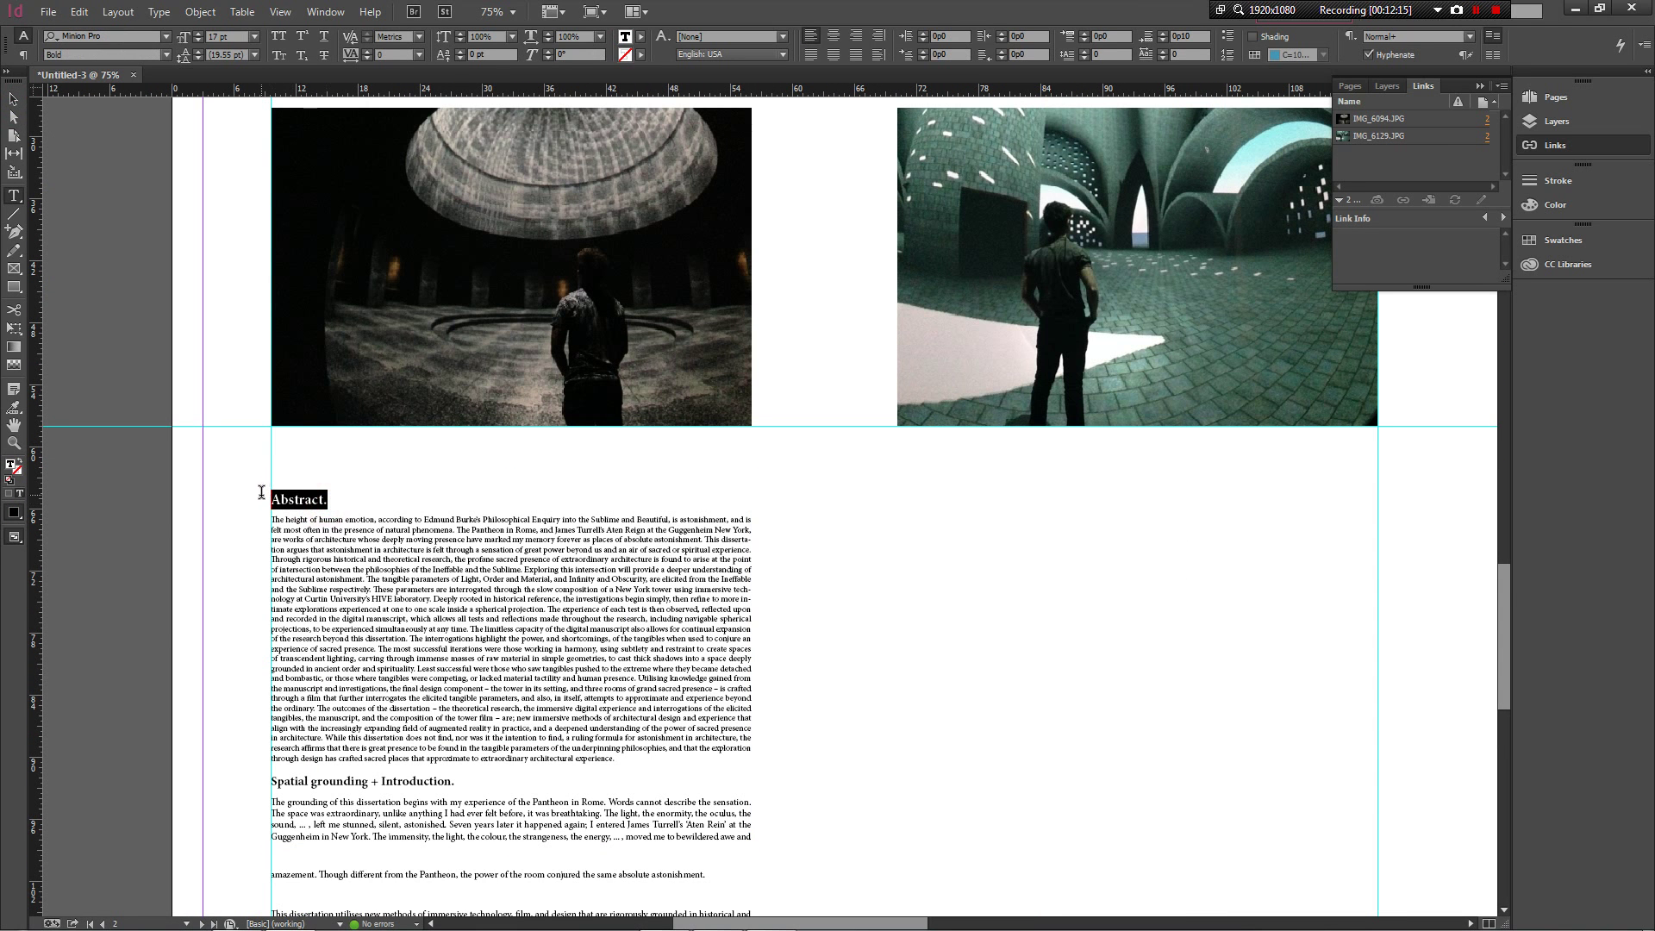
left_click(167, 54)
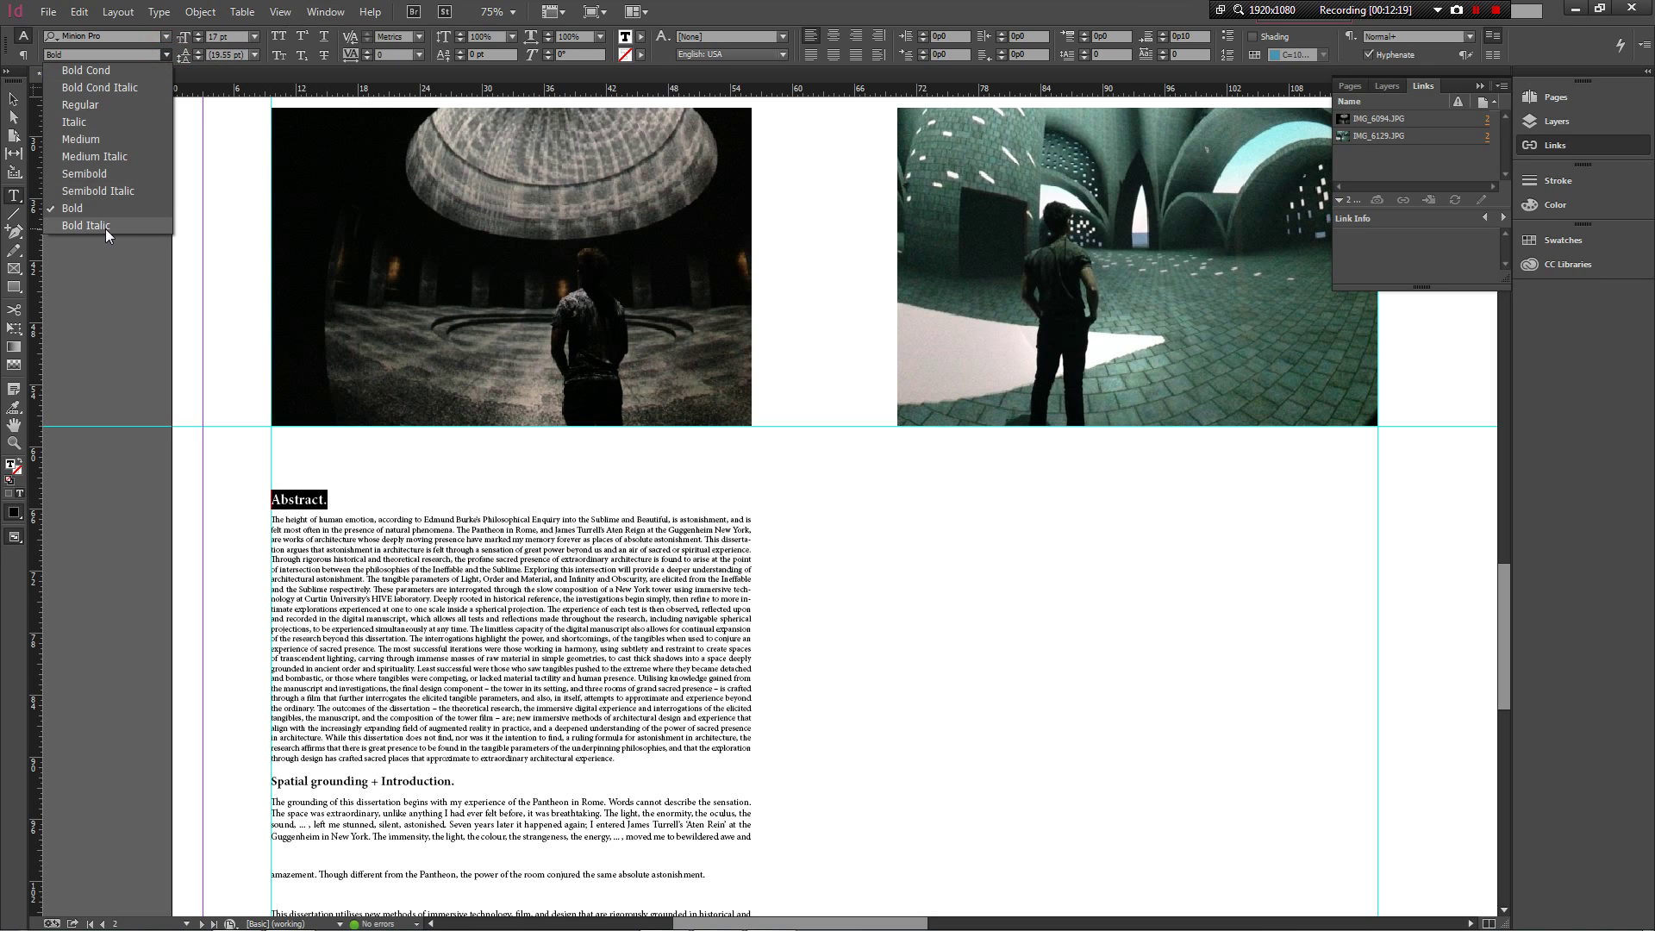
left_click(102, 226)
left_click(13, 103)
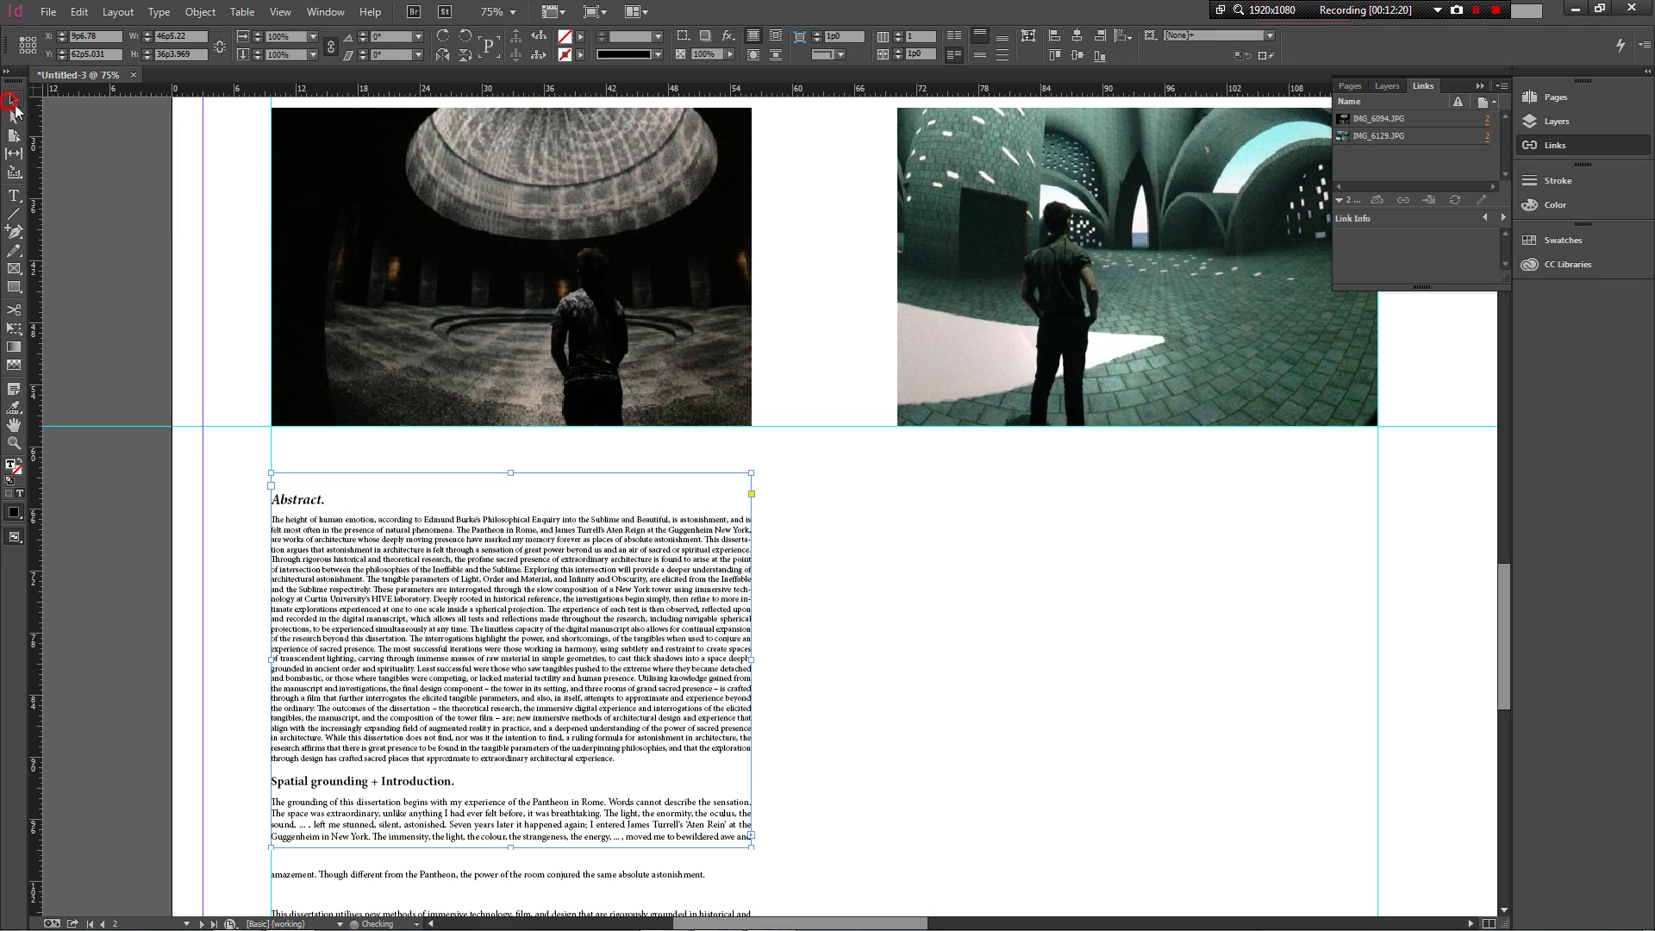
Step: Select the second half of the Abstract paragraph, then deselect the text frame
scroll(491, 443, "down", 1)
left_click(741, 519)
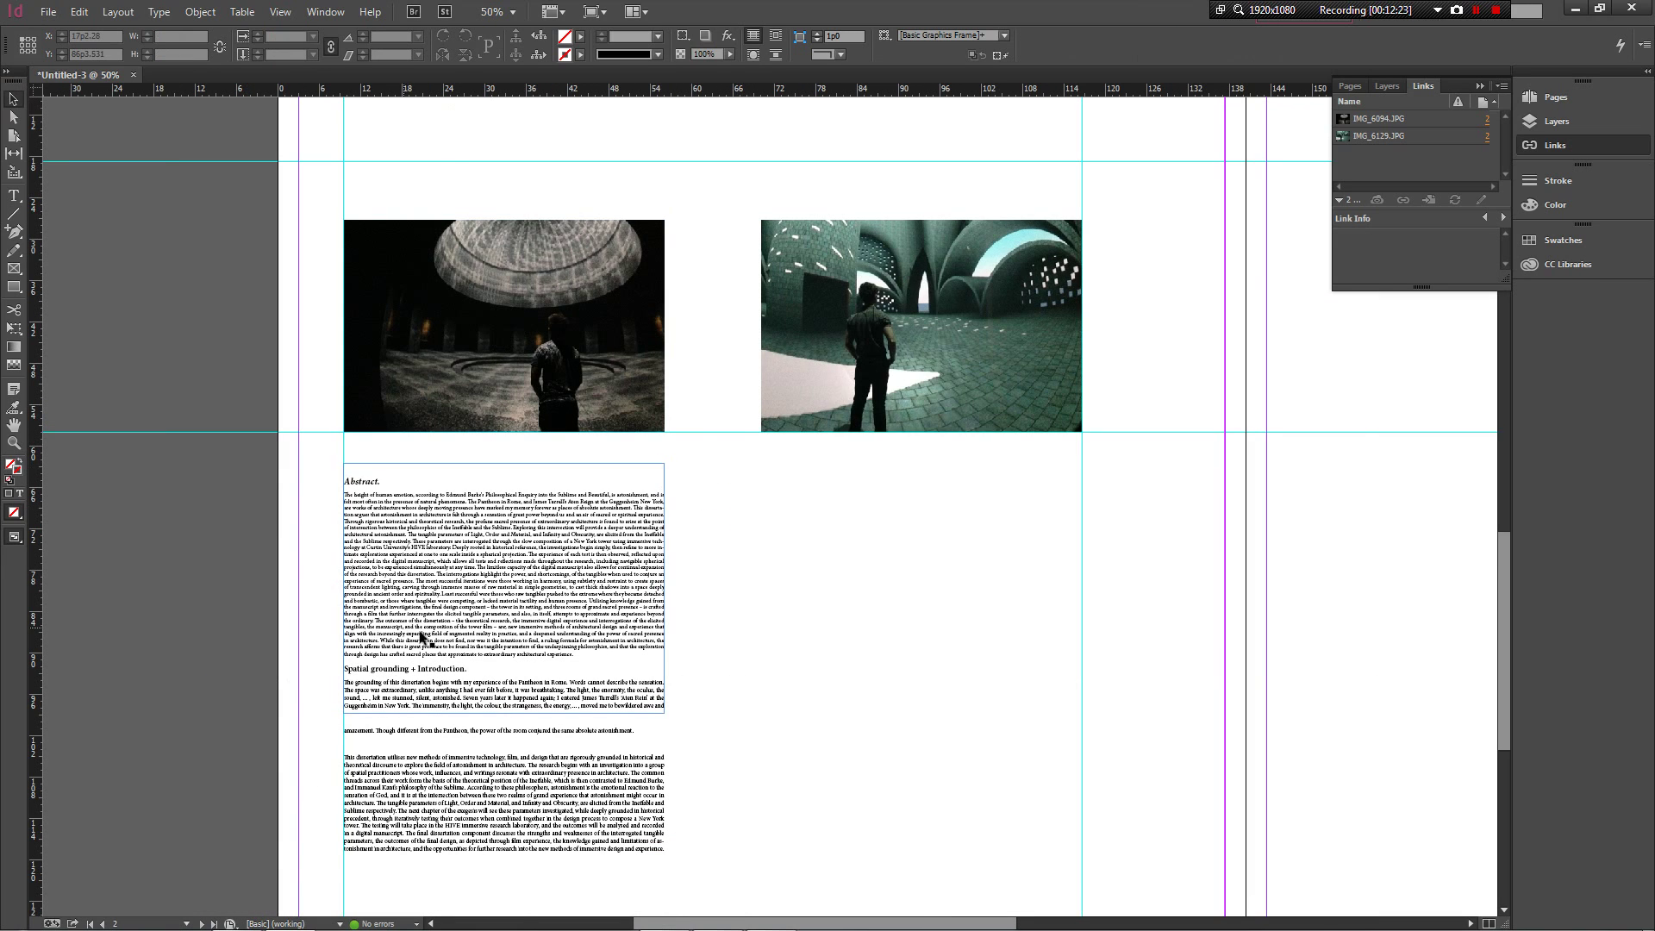
scroll(496, 651, "up", 1)
double_click(505, 606)
left_click_drag(630, 657, 419, 549)
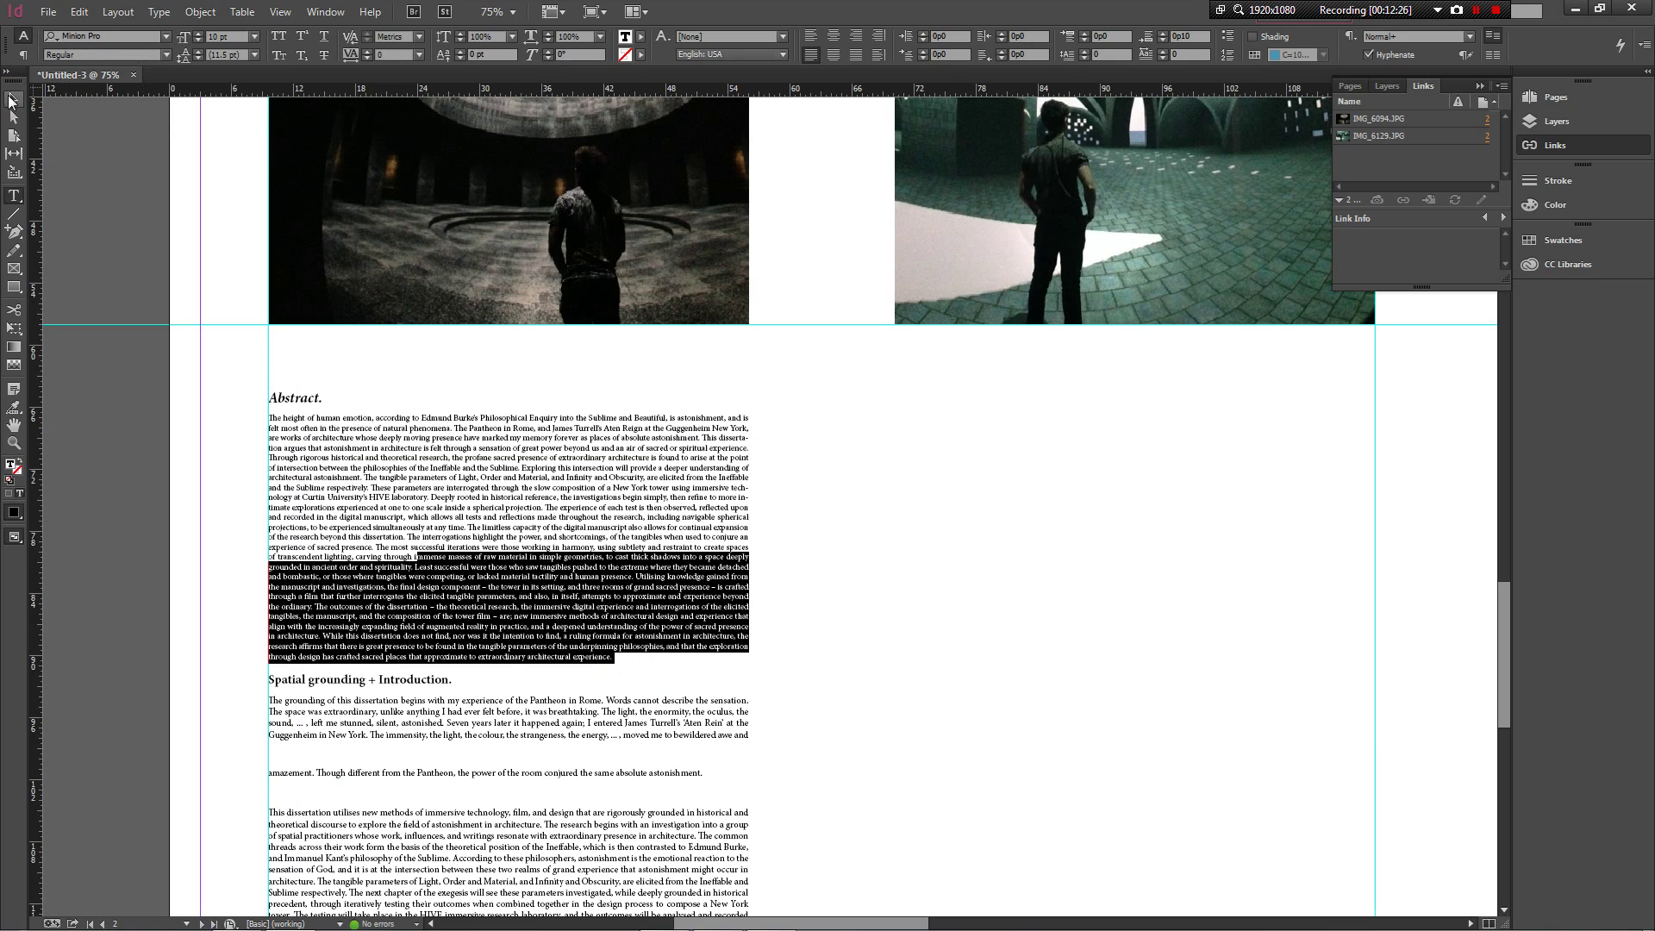
left_click(13, 99)
left_click(862, 530)
scroll(326, 517, "down", 1)
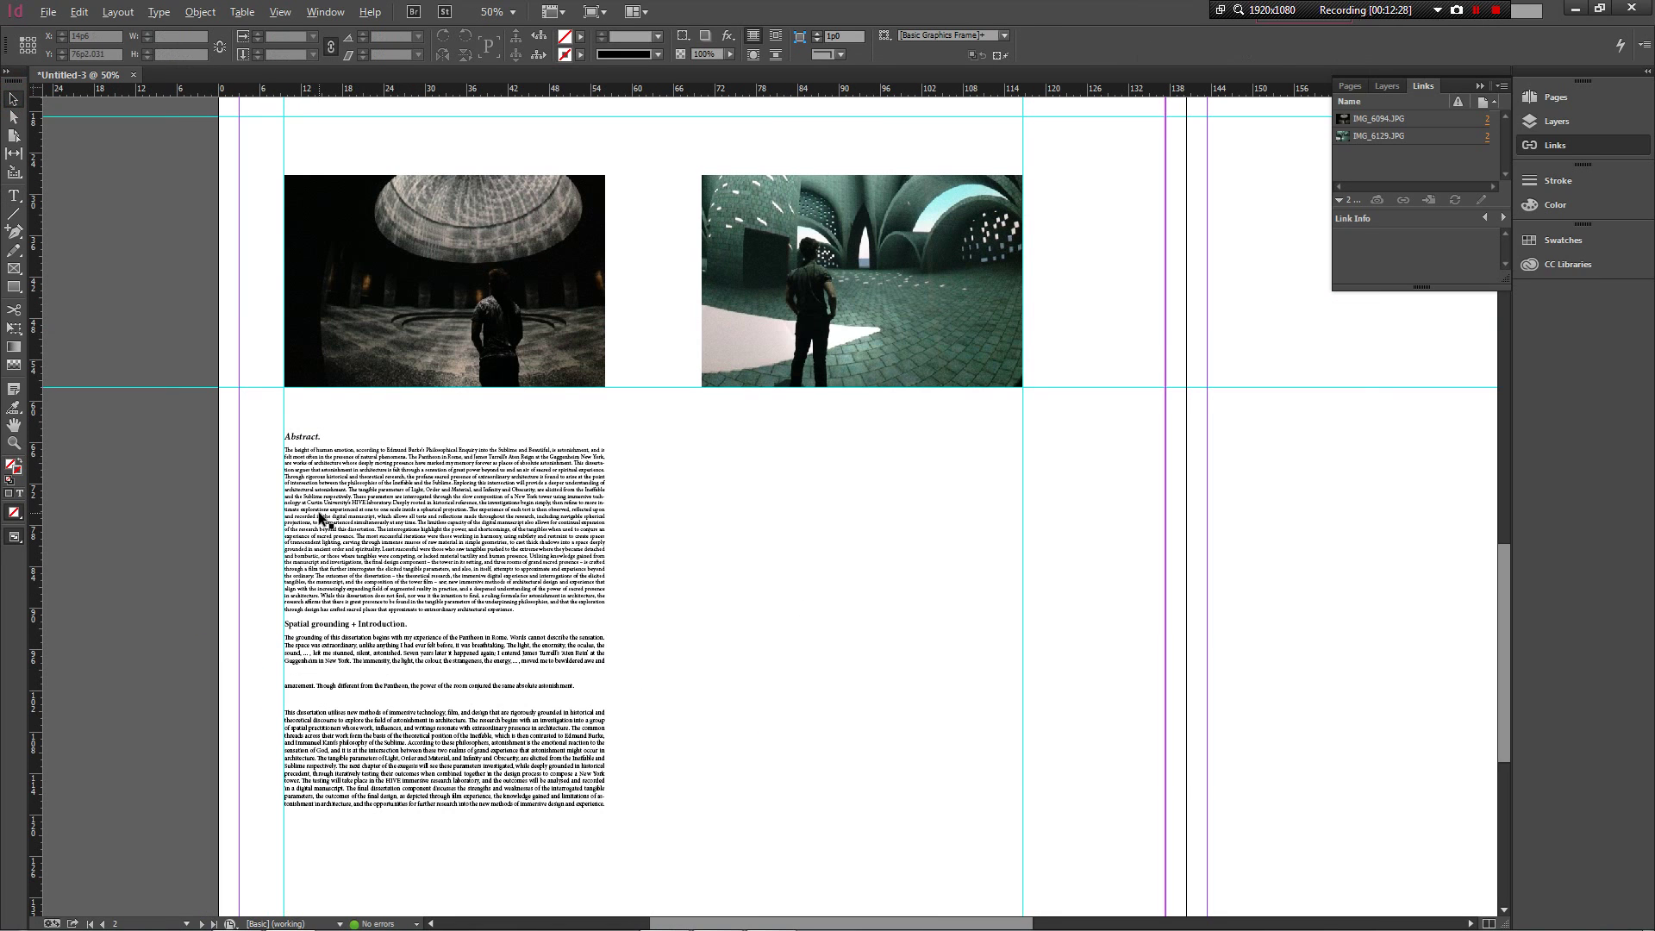
left_click(562, 536)
left_click(665, 549)
key("alt")
scroll(565, 522, "down", 1)
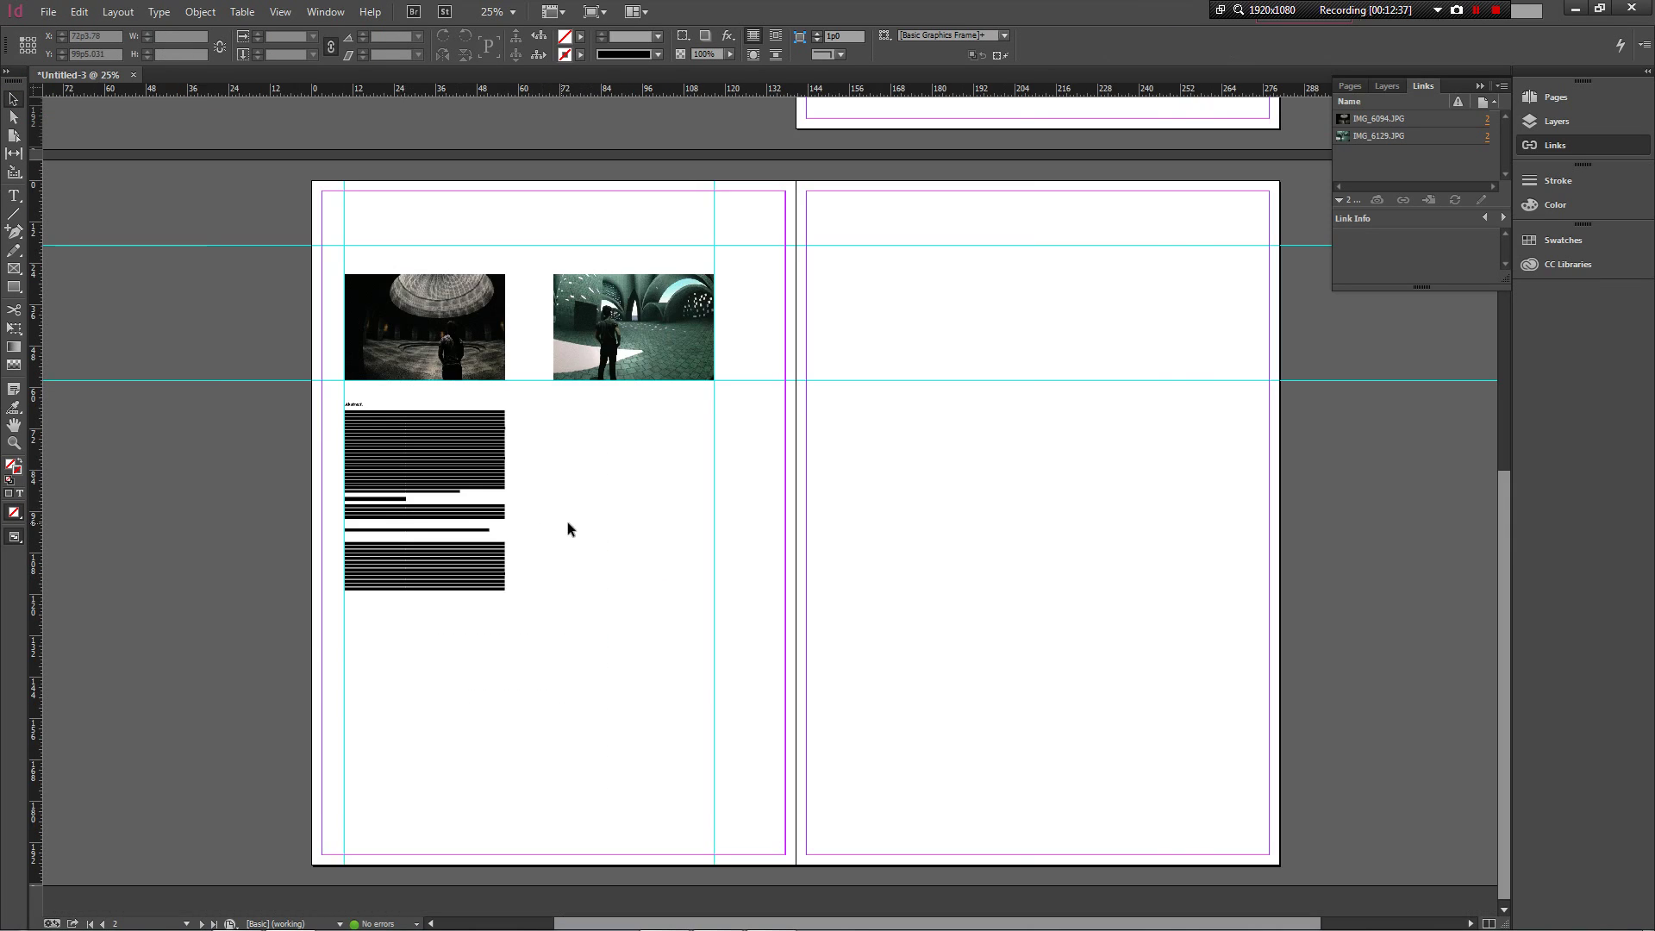
left_click(569, 524)
scroll(550, 397, "up", 1)
scroll(384, 453, "down", 1)
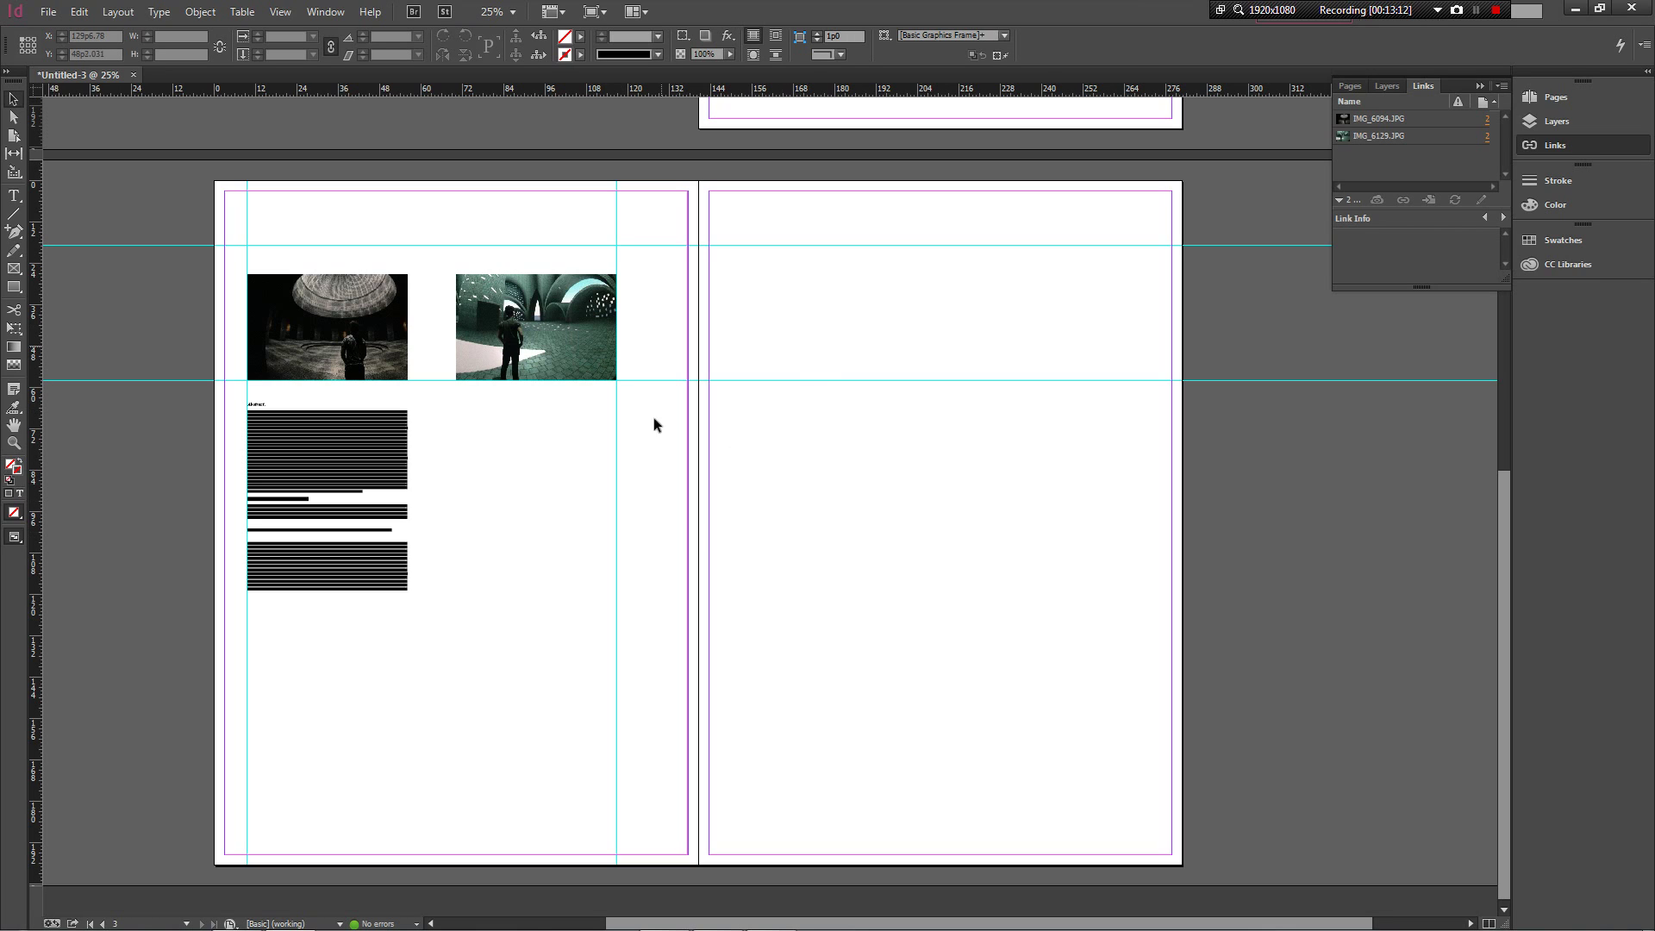
Step: Move the second photo to the top right of the right page and select its frame
left_click_drag(574, 344, 1121, 315)
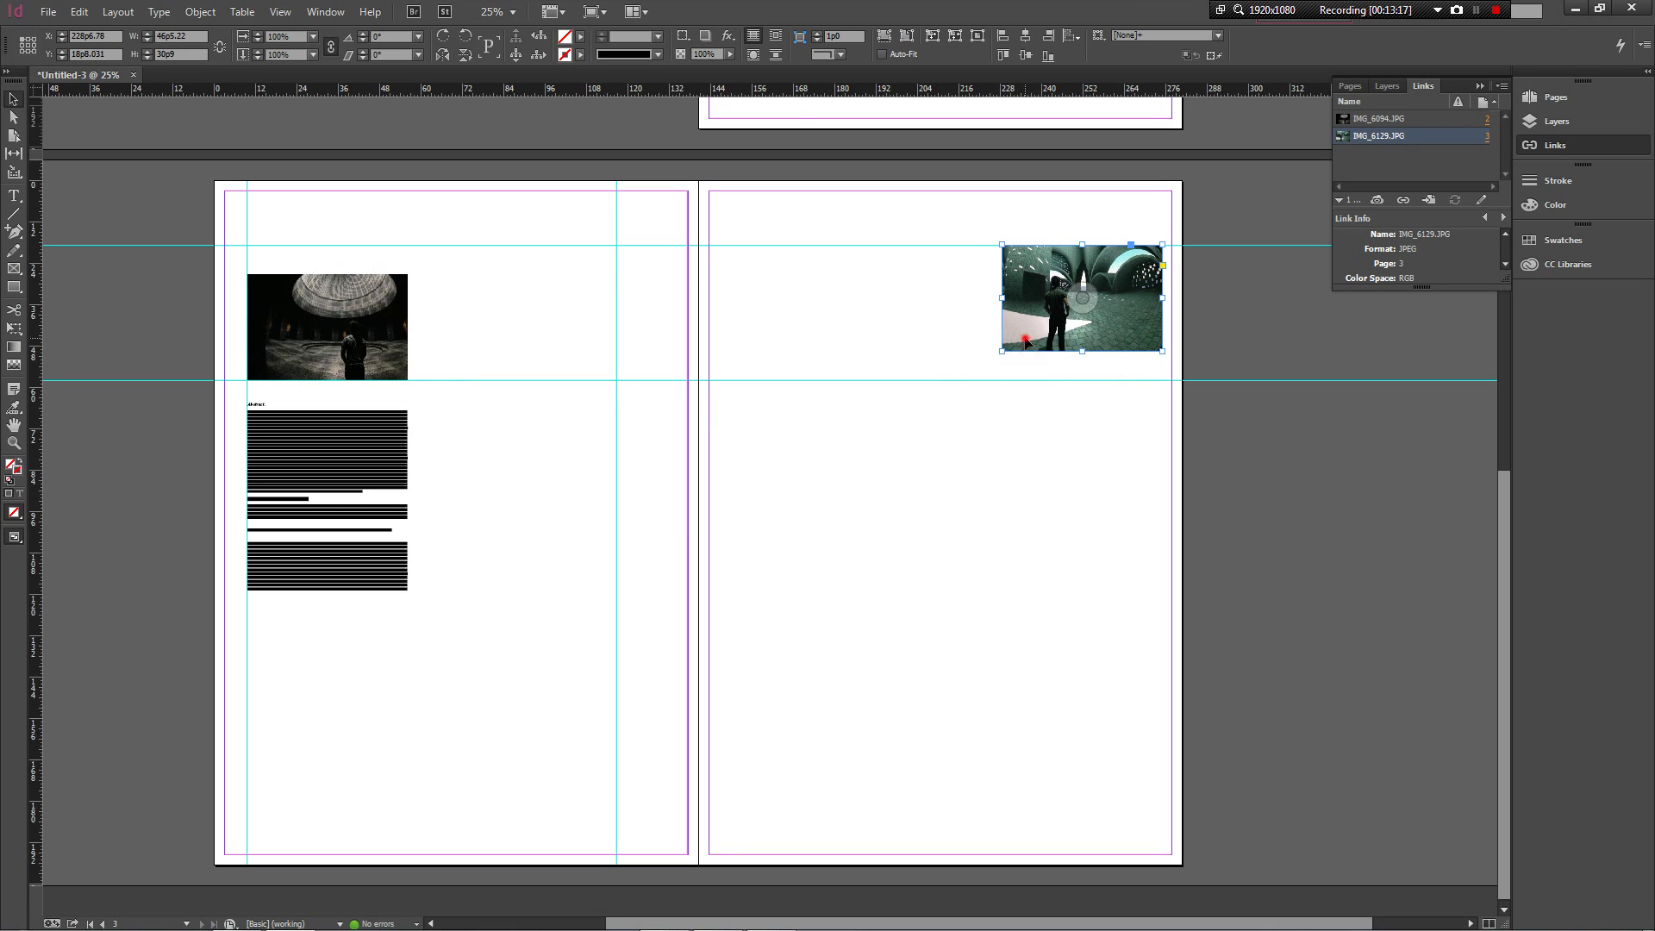
double_click(1001, 355)
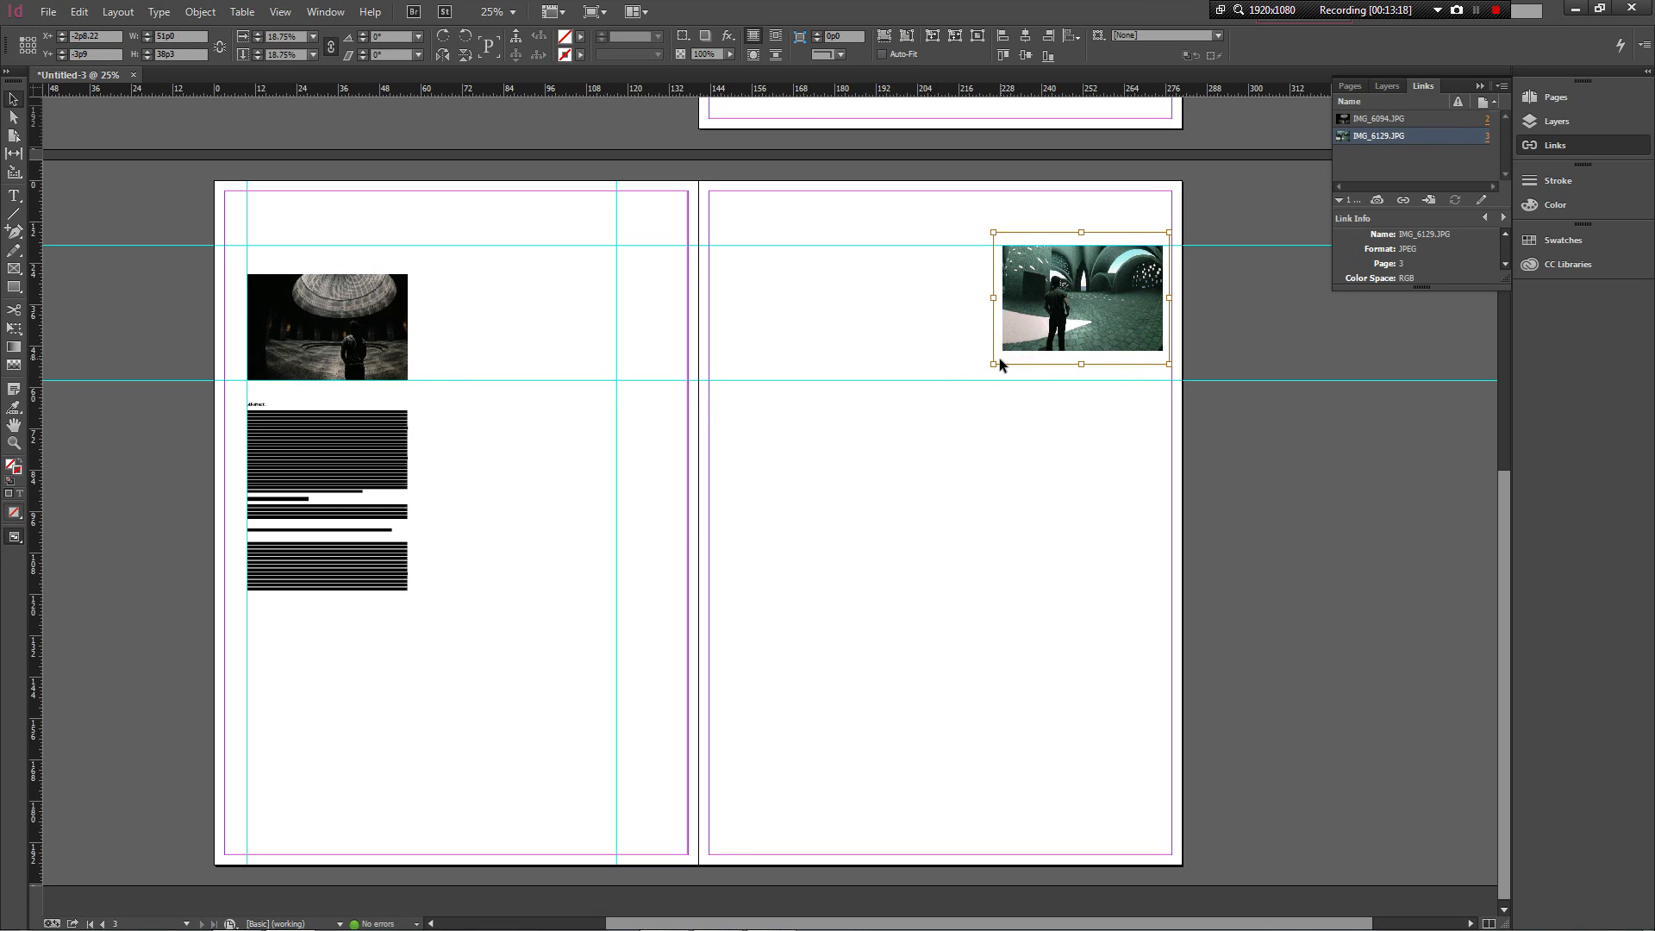
left_click(933, 259)
left_click(1039, 284)
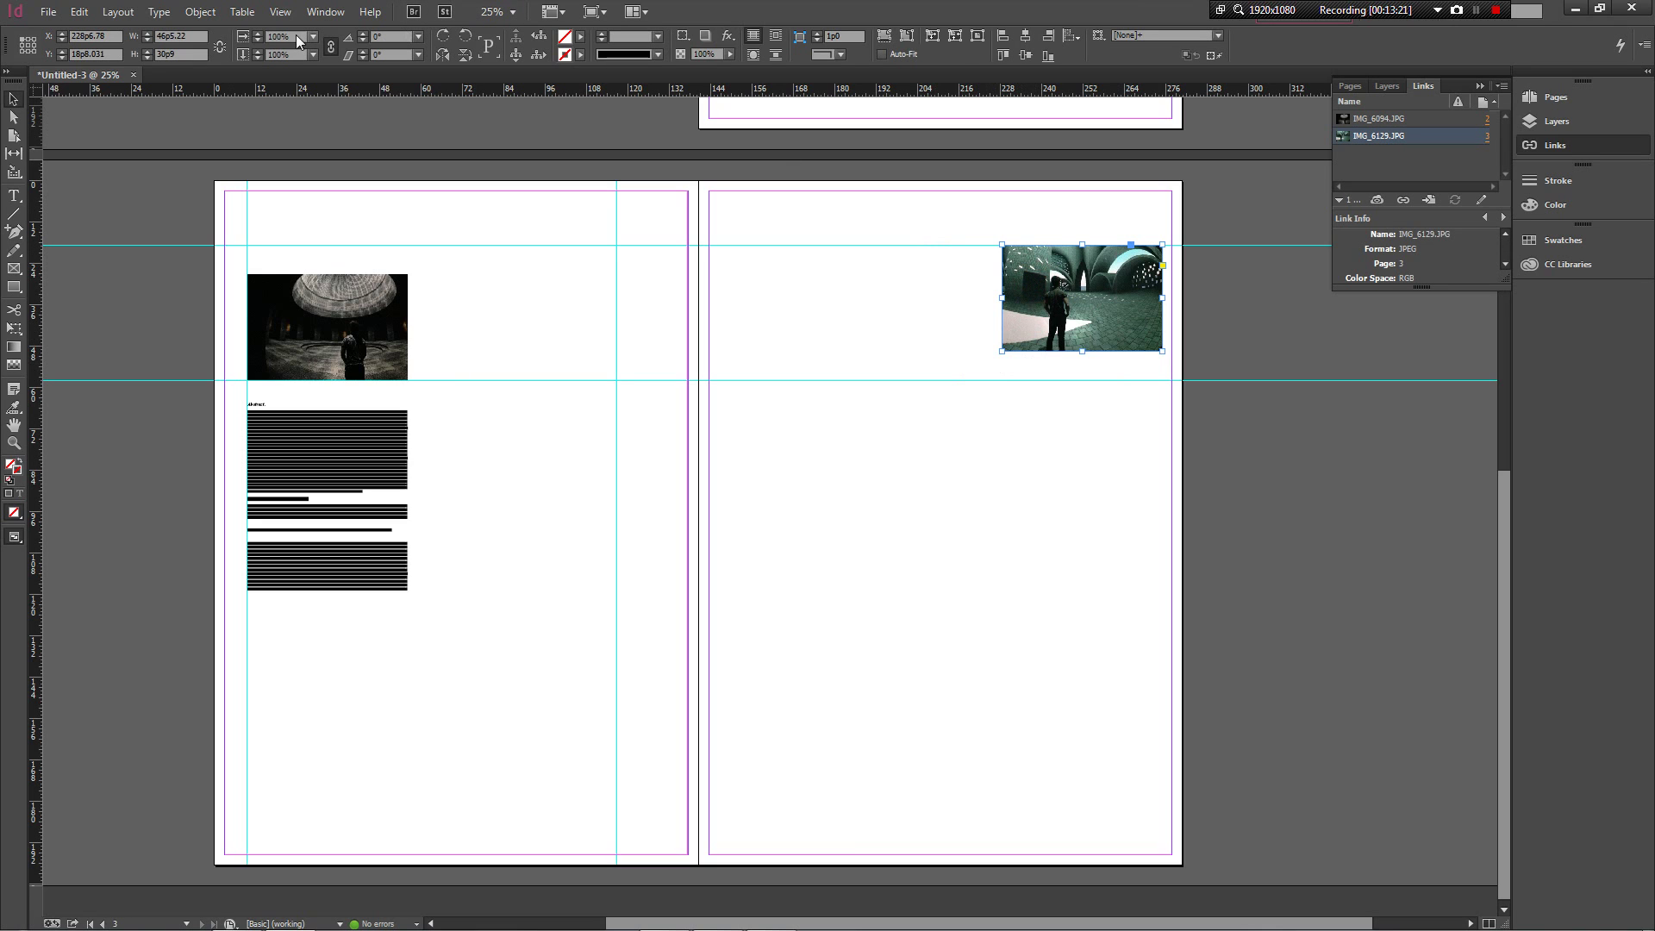
Step: Scale the photo to 200%, align it to the top-right margin, and view IMG_6129.JPG link details
left_click(296, 38)
type("200")
key("Return")
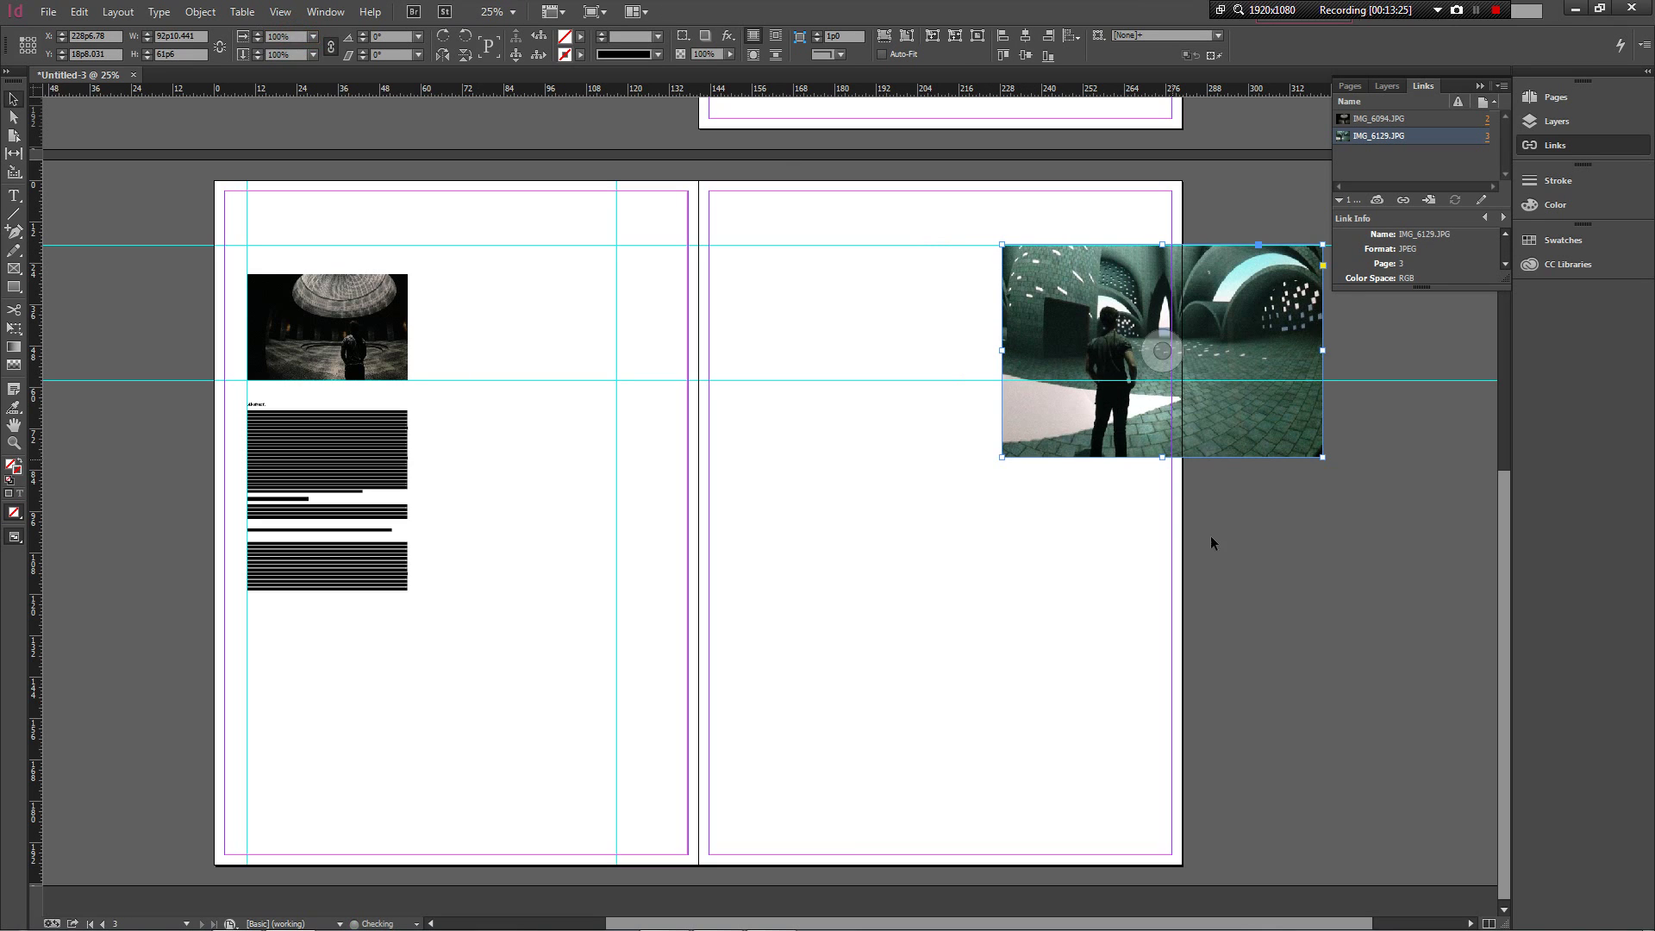
left_click_drag(1073, 338, 922, 284)
left_click(933, 533)
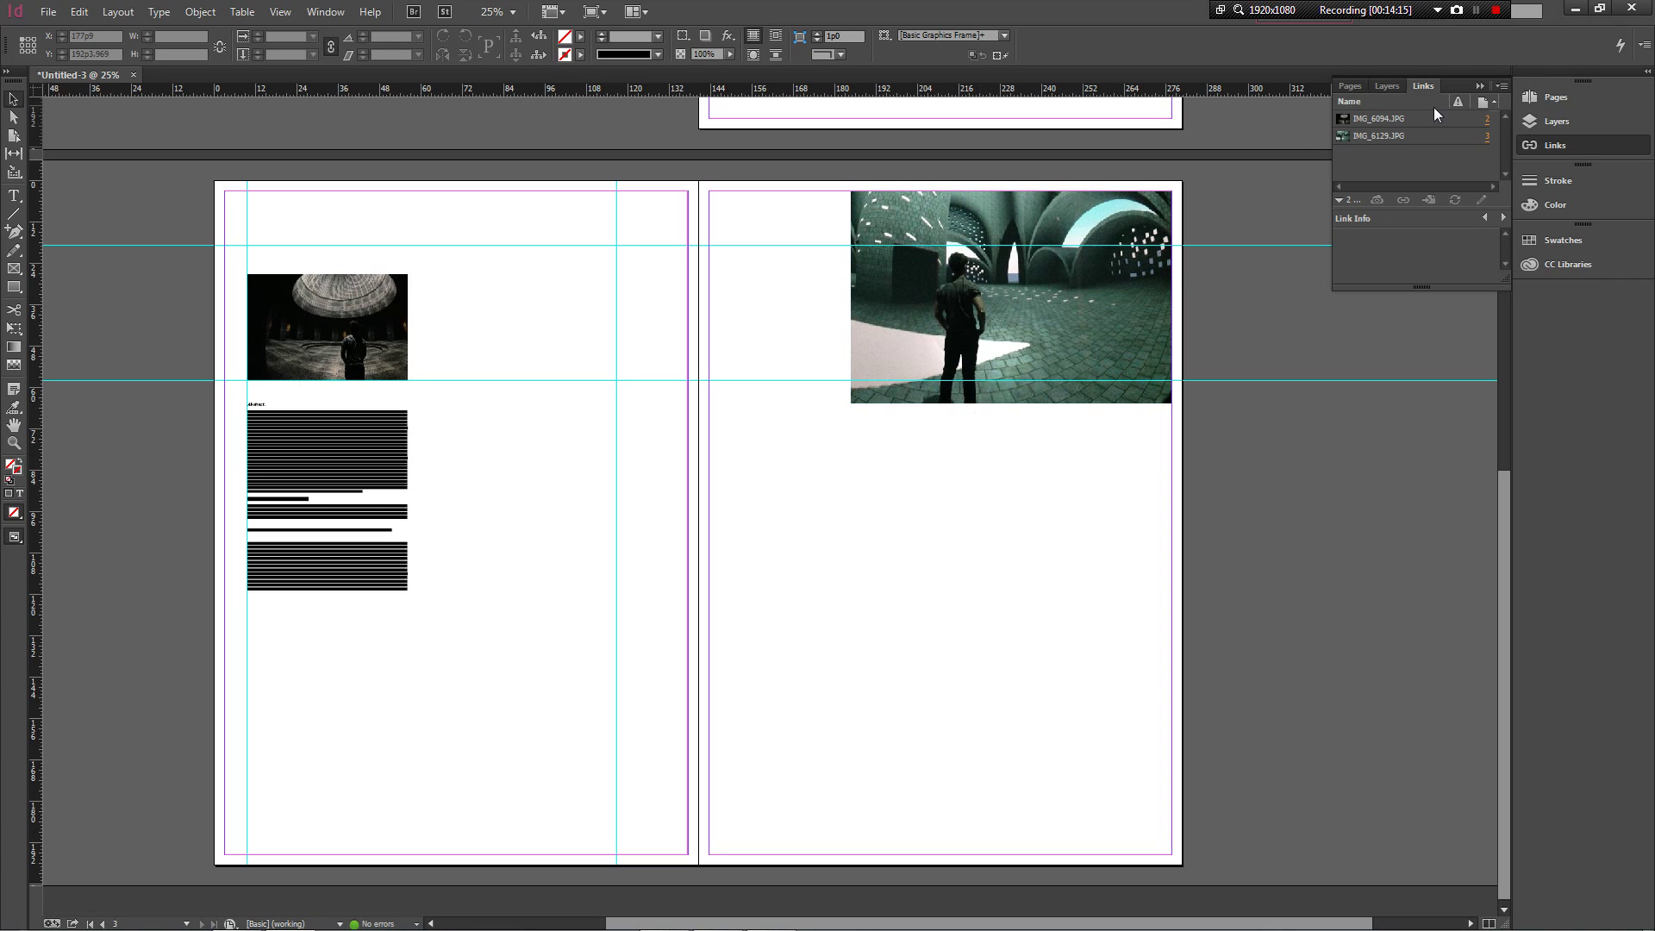
left_click(1408, 138)
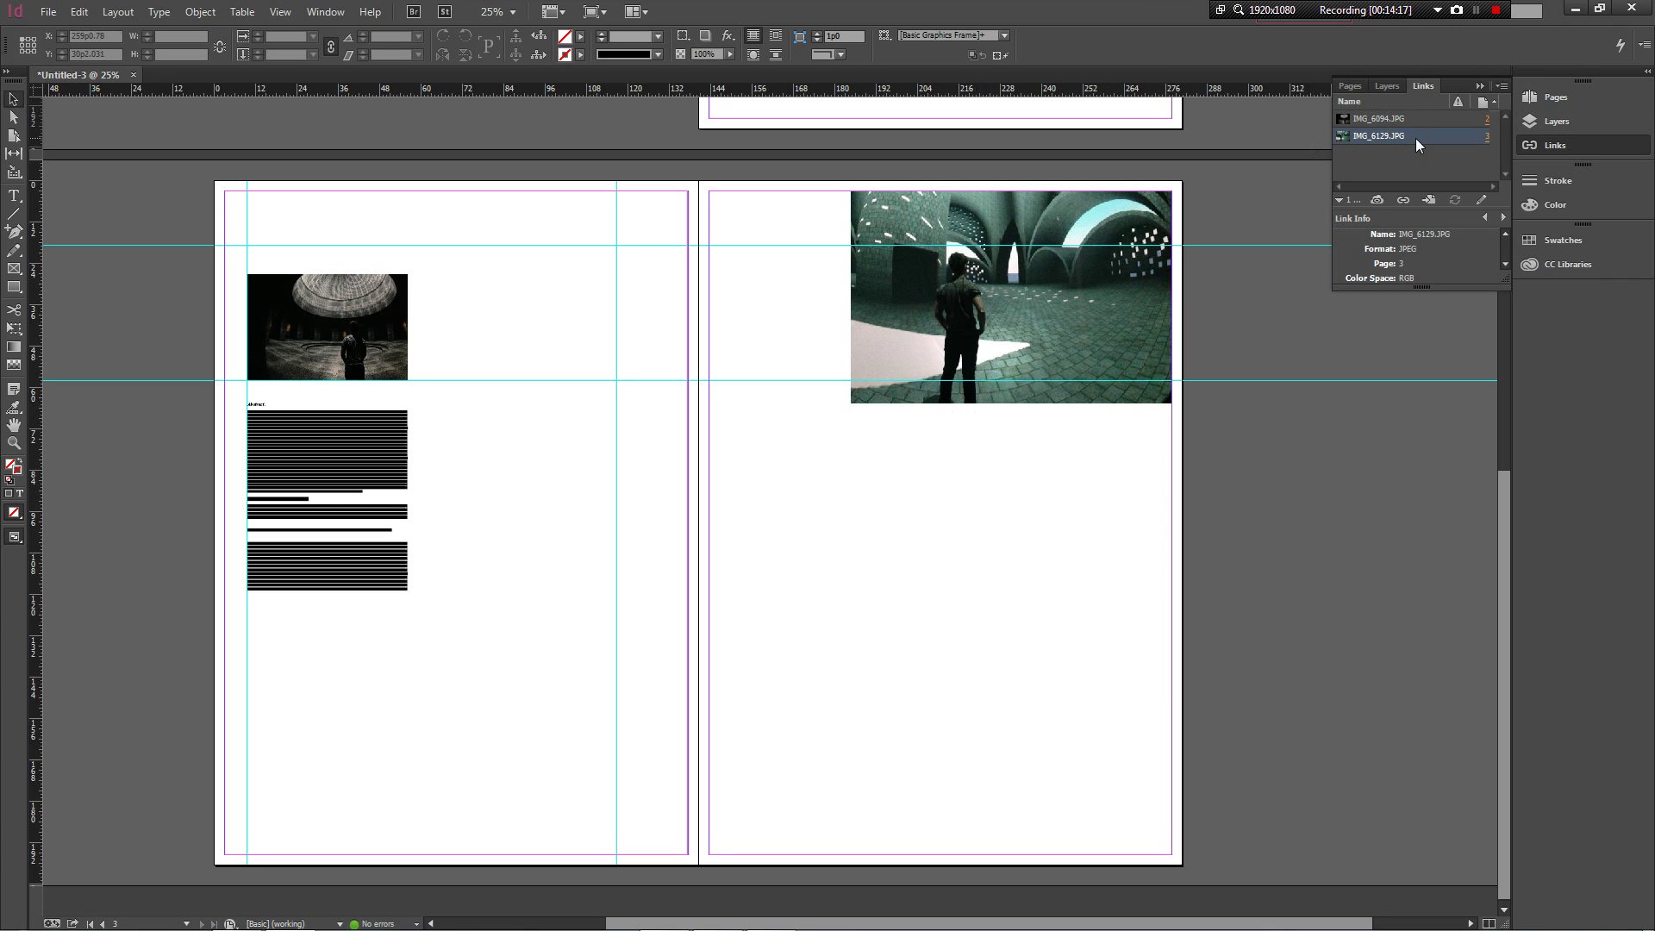
right_click(1415, 138)
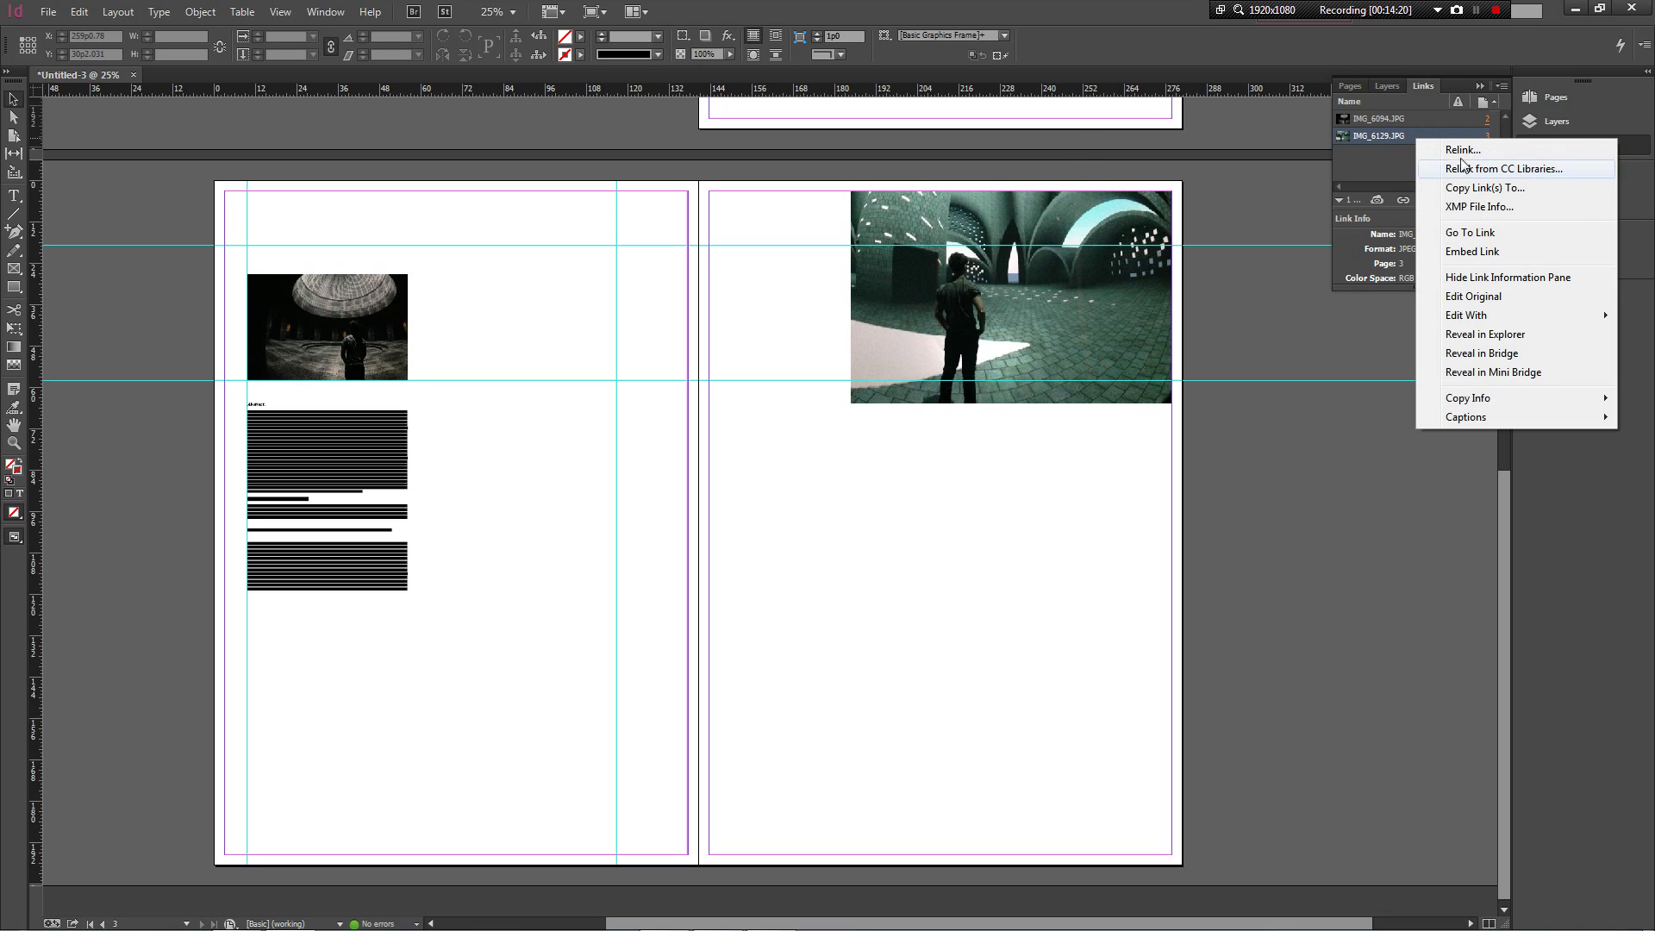
left_click(1272, 433)
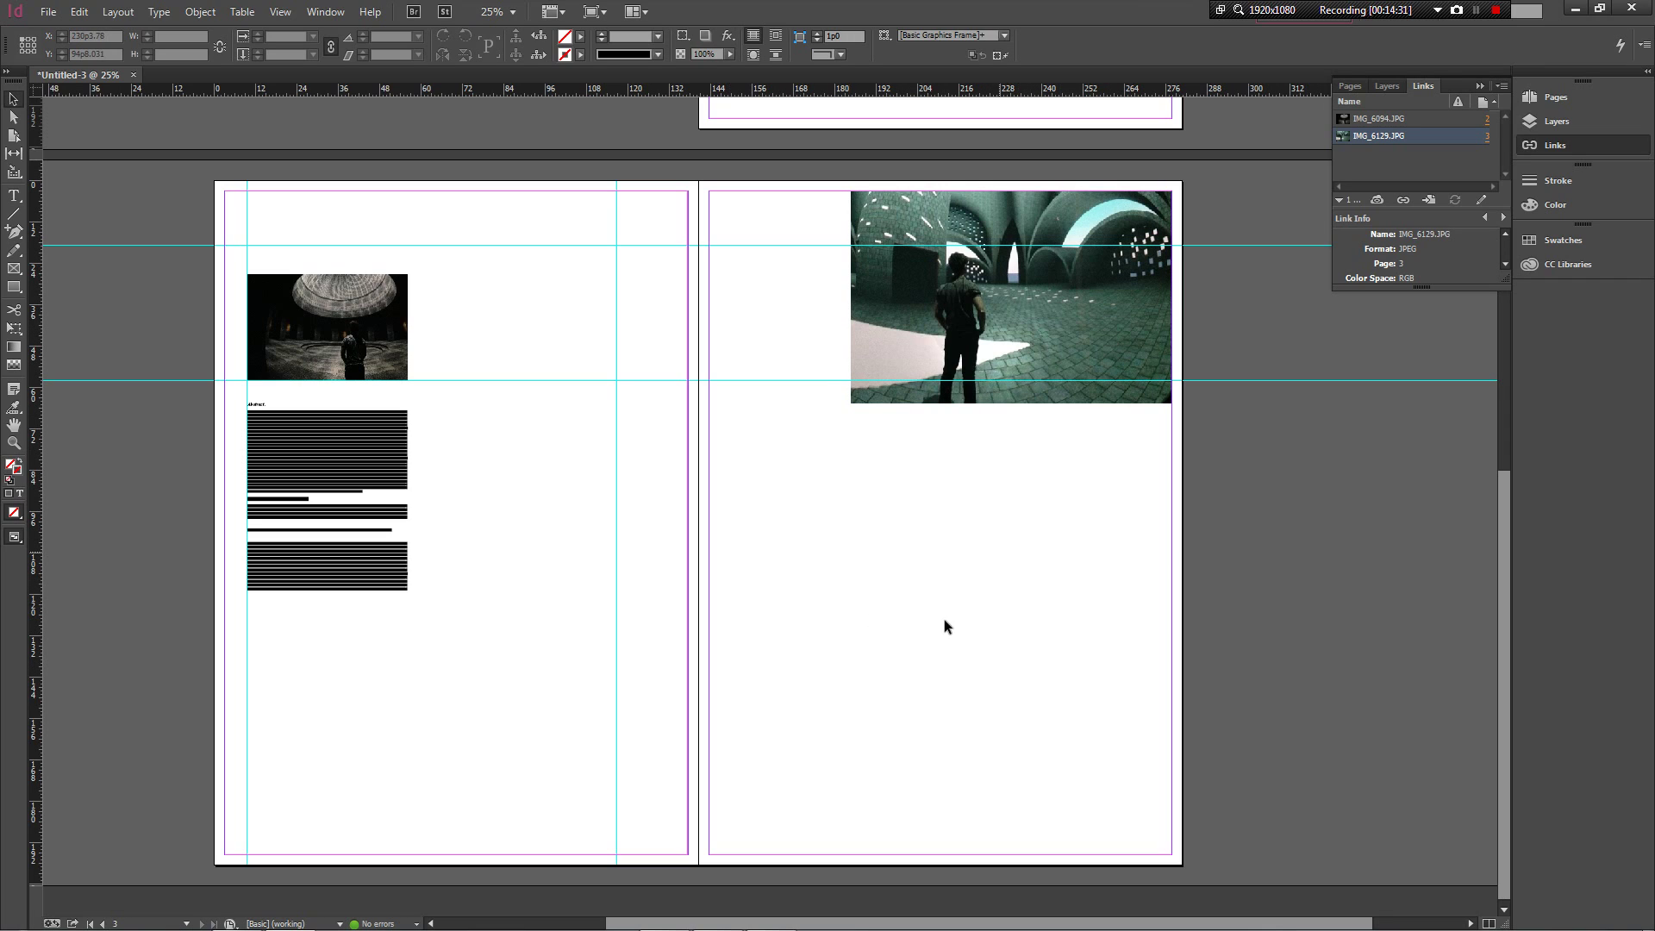
left_click(917, 630)
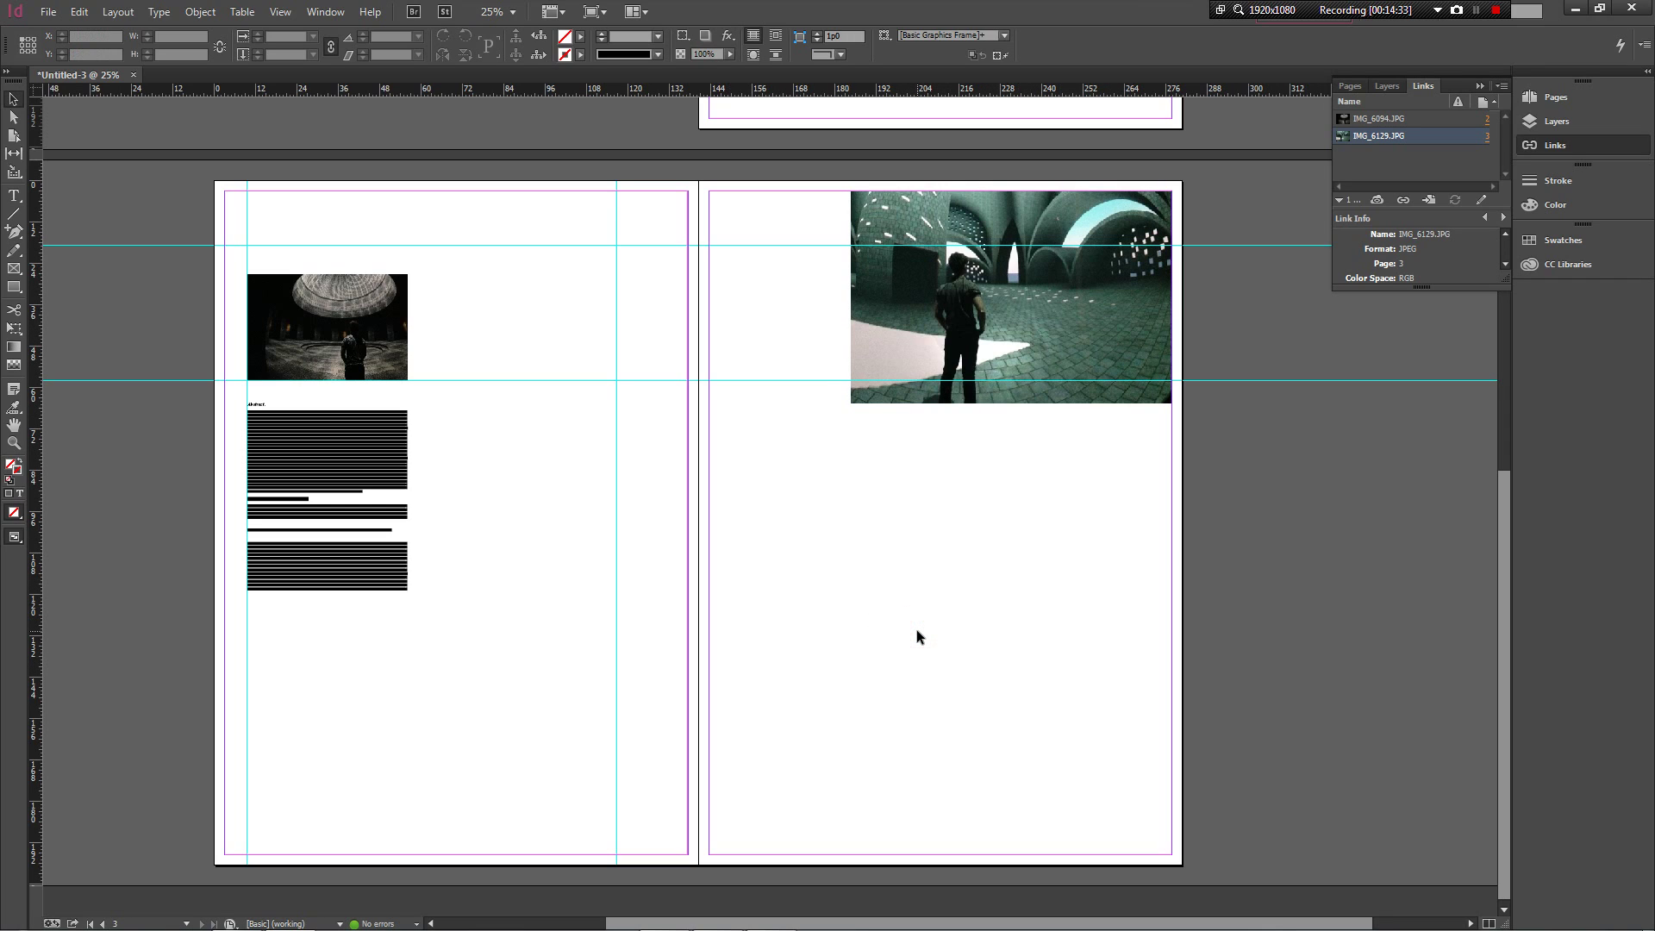